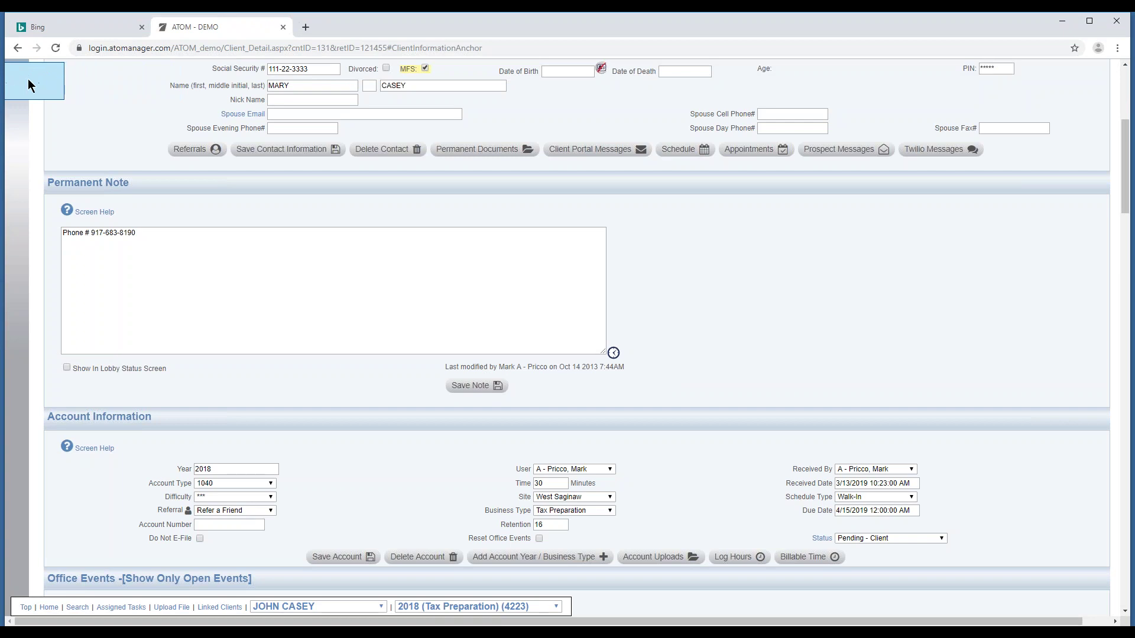
# Save the client's 2018 Tax Preparation account information.
pyautogui.click(345, 557)
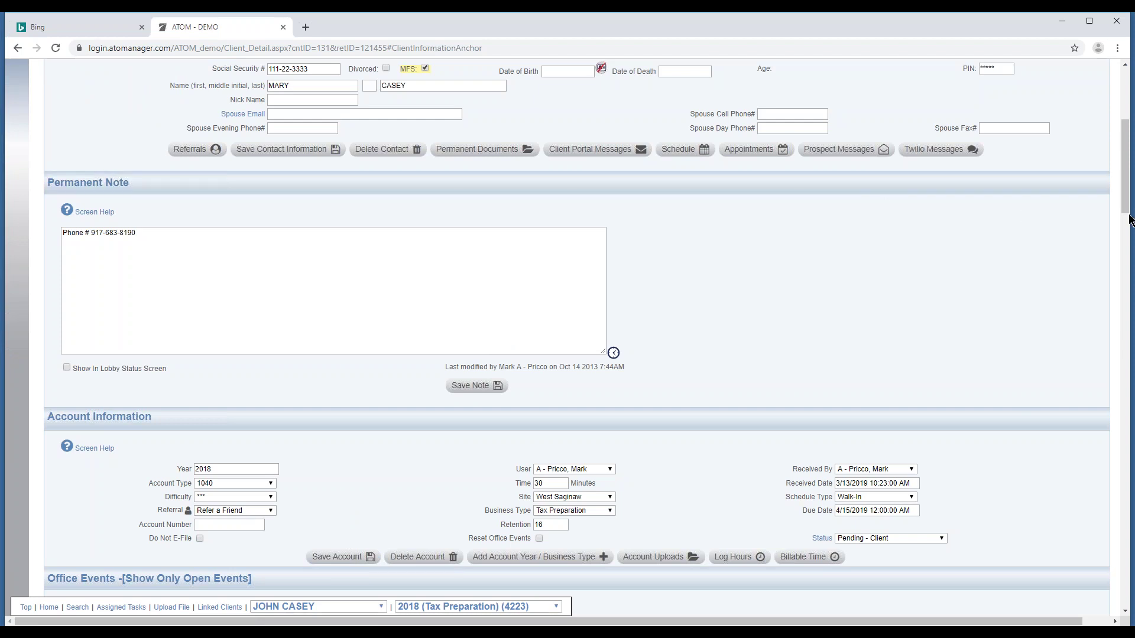
pyautogui.scroll(5, 619, 235)
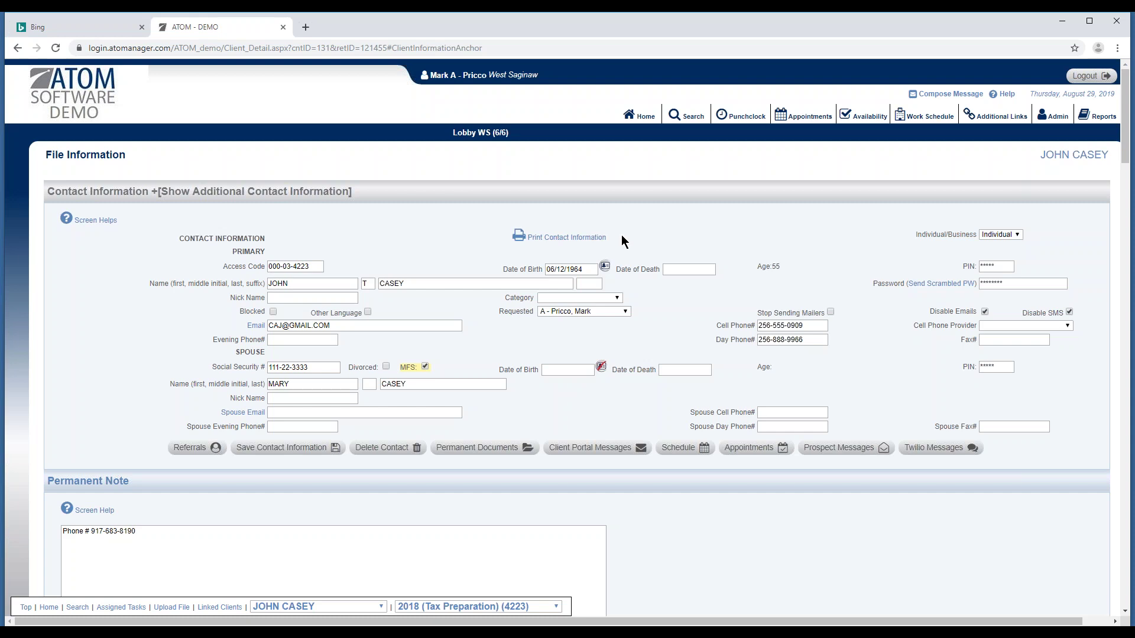
pyautogui.scroll(-5, 614, 343)
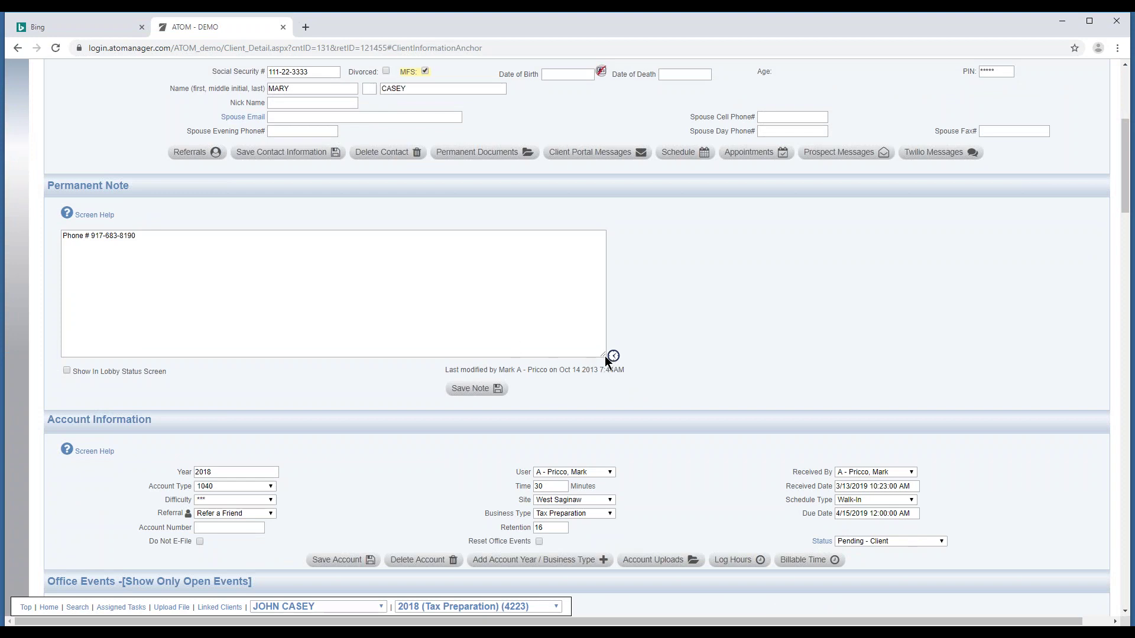
# Enlarge the Permanent Note box and bring the Office Events list into view.
pyautogui.moveTo(604, 356); pyautogui.dragTo(566, 361)
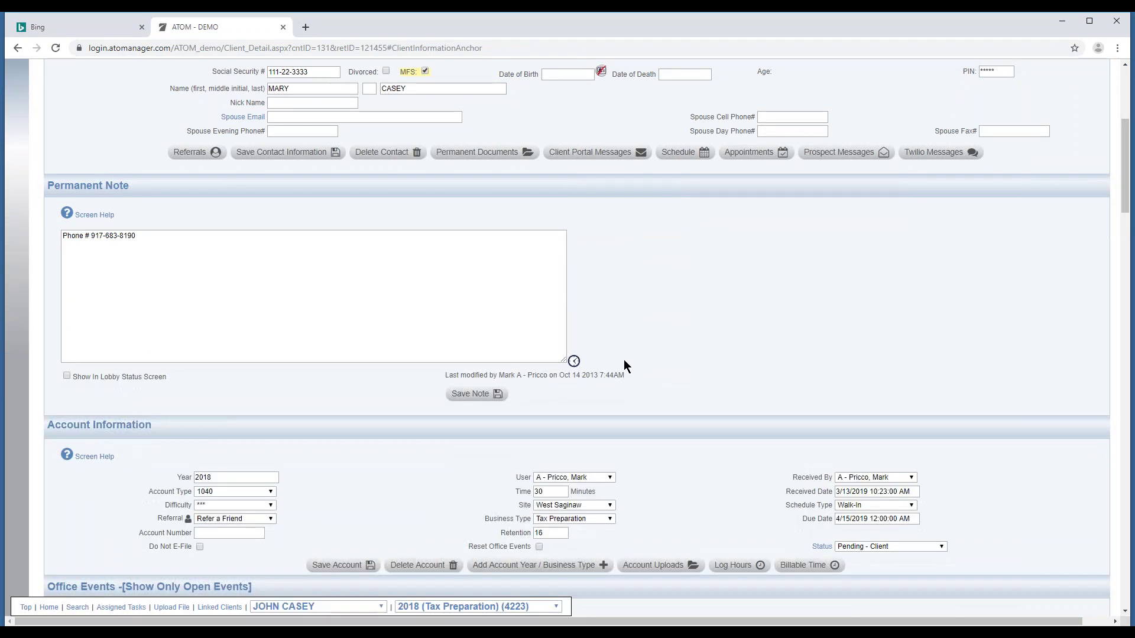
pyautogui.scroll(-2, 618, 366)
pyautogui.scroll(-8, 617, 370)
pyautogui.scroll(3, 476, 296)
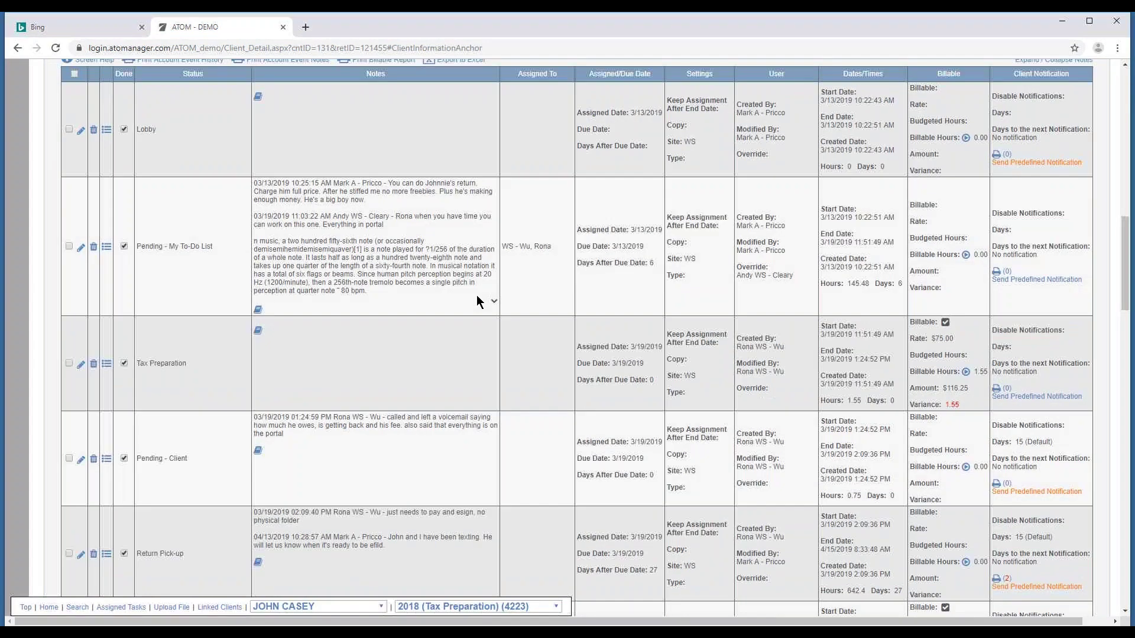
# Show only open office events, then edit the Pending - Client event with an enlarged note.
pyautogui.click(546, 175)
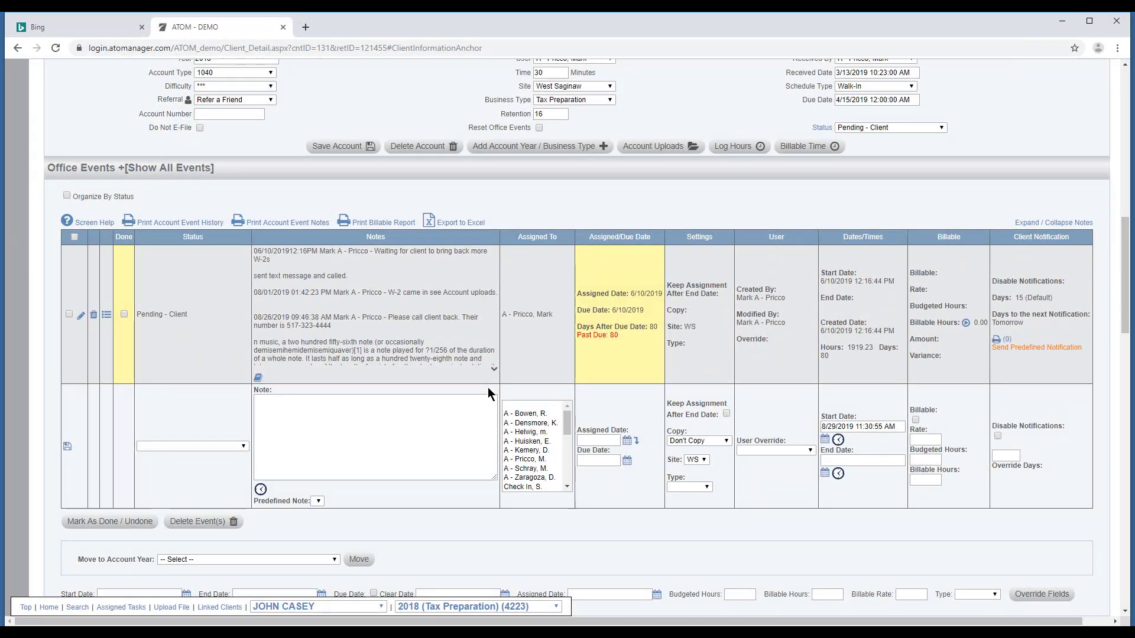
pyautogui.click(81, 316)
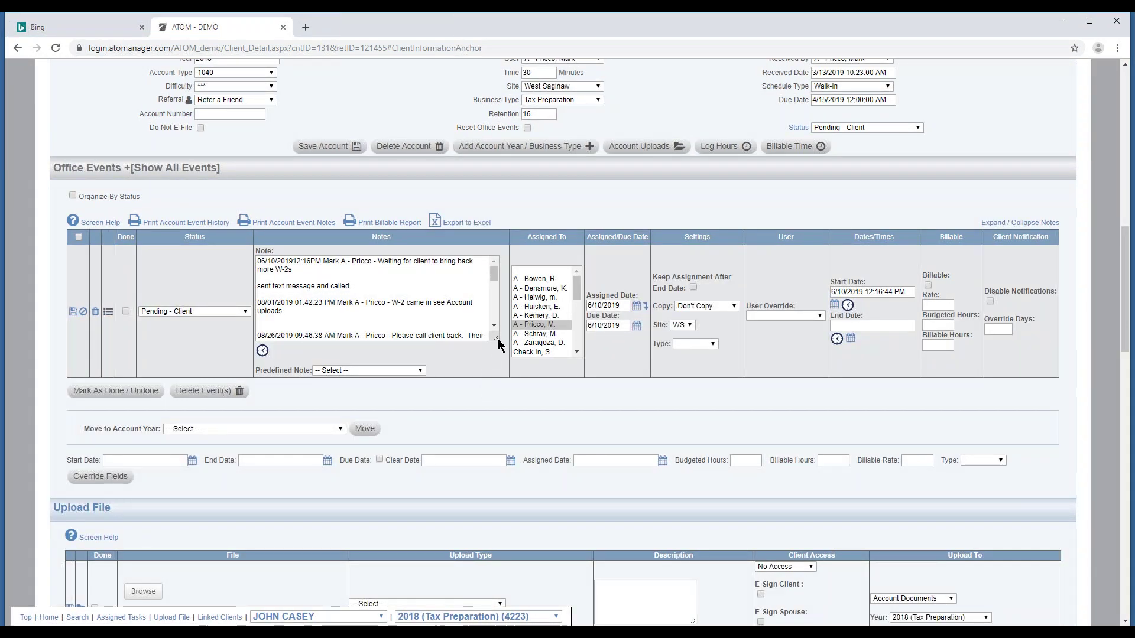
pyautogui.moveTo(497, 342); pyautogui.dragTo(565, 375)
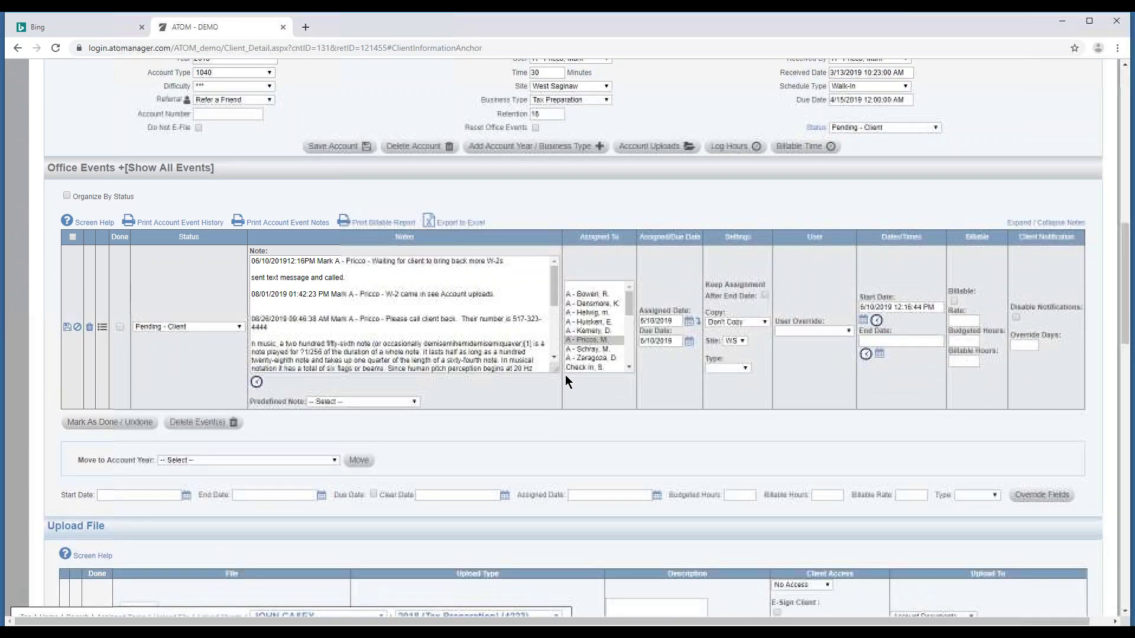
pyautogui.click(77, 330)
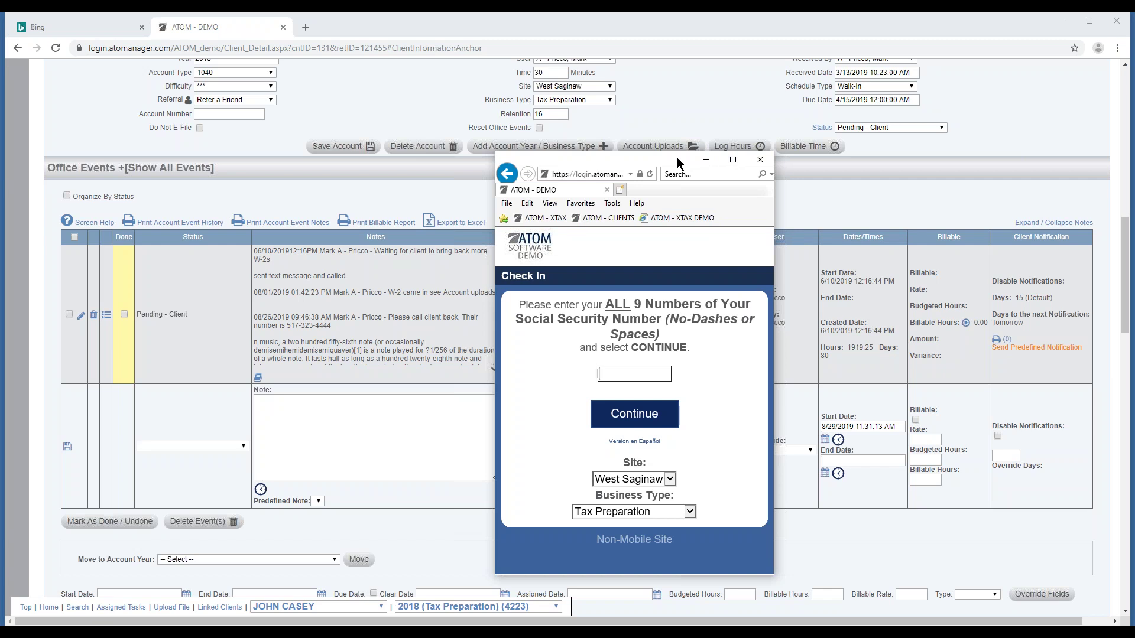
# Move the Check In window aside and check in the spouse using their Social Security number.
pyautogui.moveTo(676, 158); pyautogui.dragTo(977, 52)
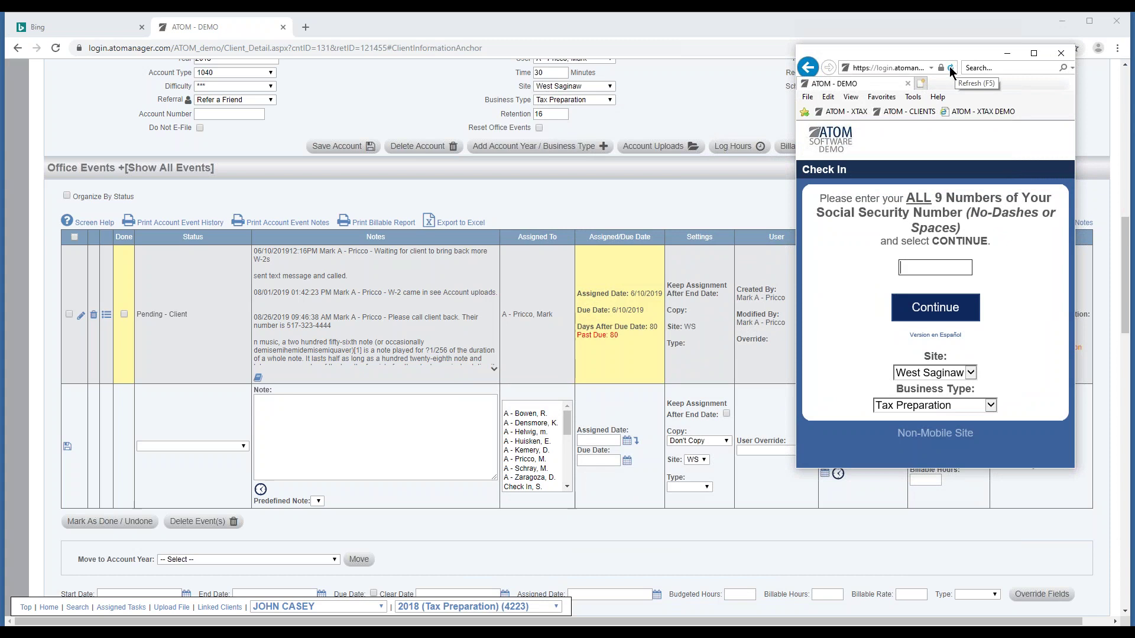
pyautogui.scroll(3, 560, 208)
pyautogui.scroll(7, 558, 204)
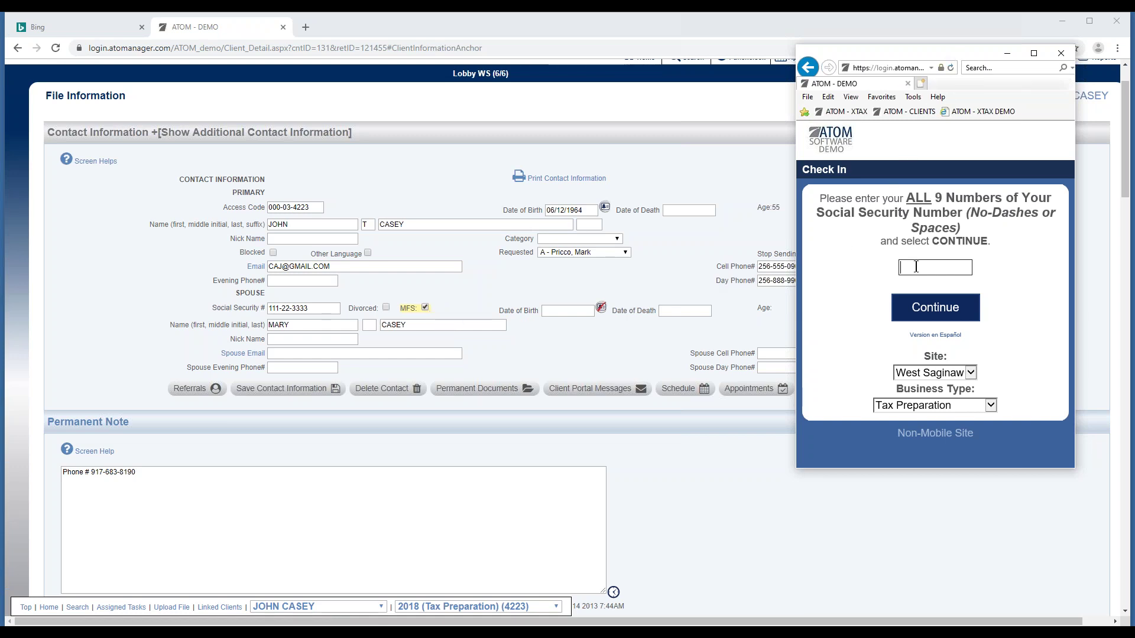
pyautogui.click(929, 317)
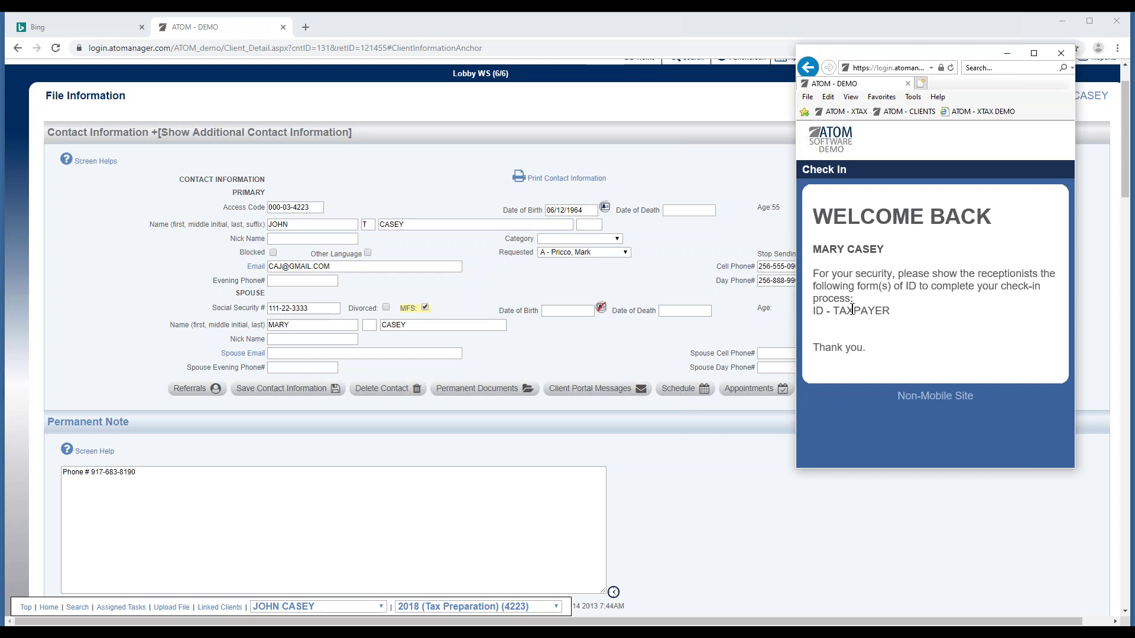
pyautogui.scroll(1, 639, 231)
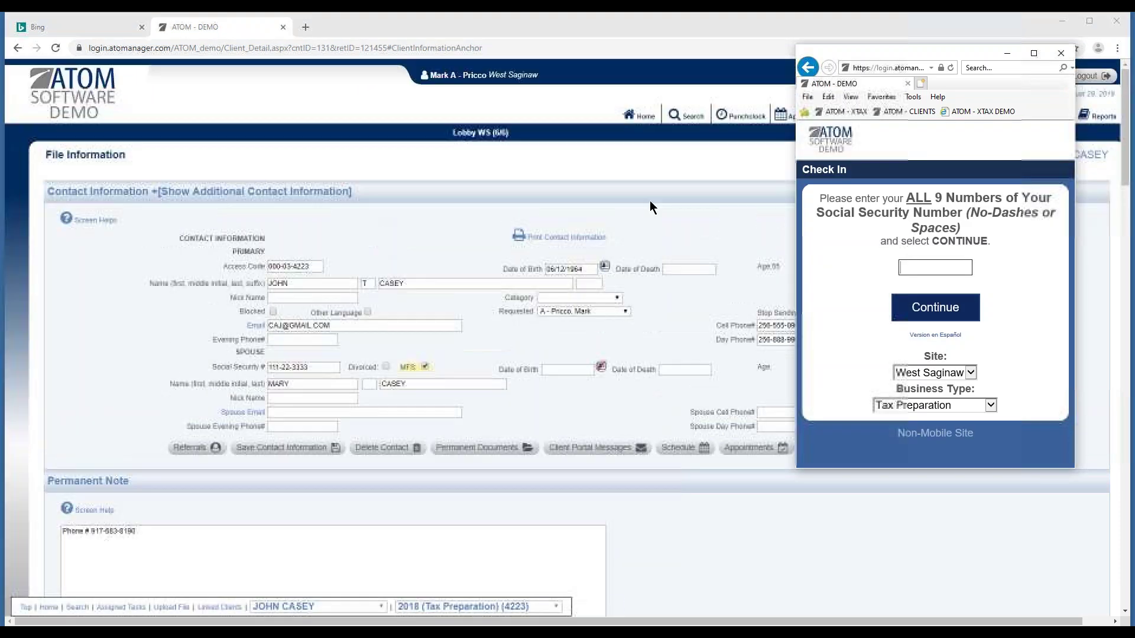
# Return to Home and open the Lobby queue listing 7 waiting returns.
pyautogui.click(639, 118)
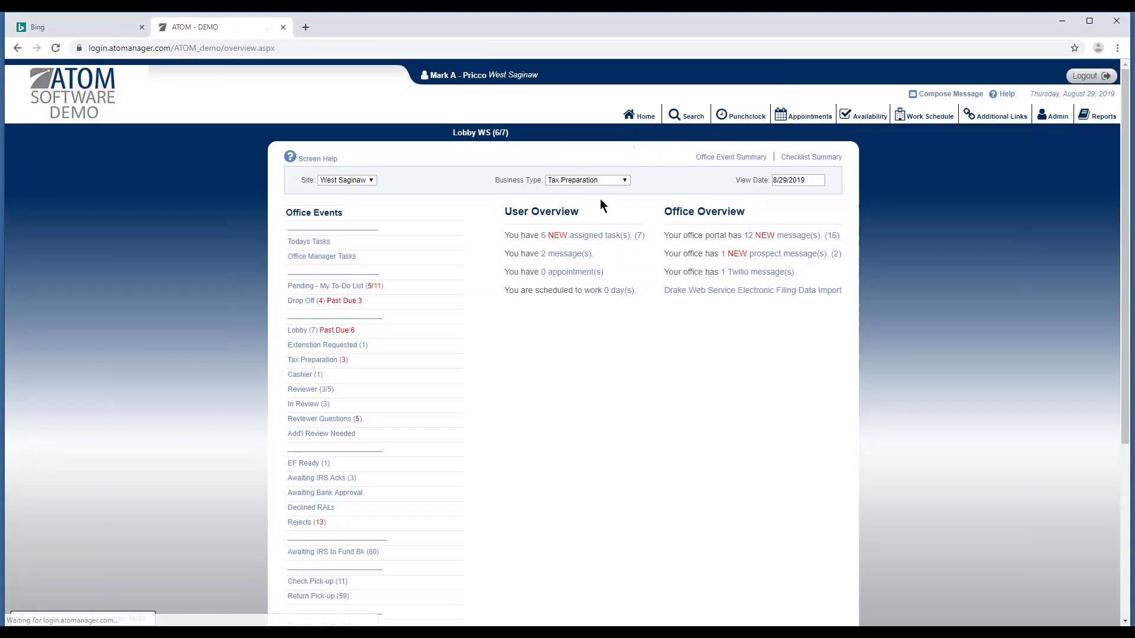
pyautogui.click(381, 332)
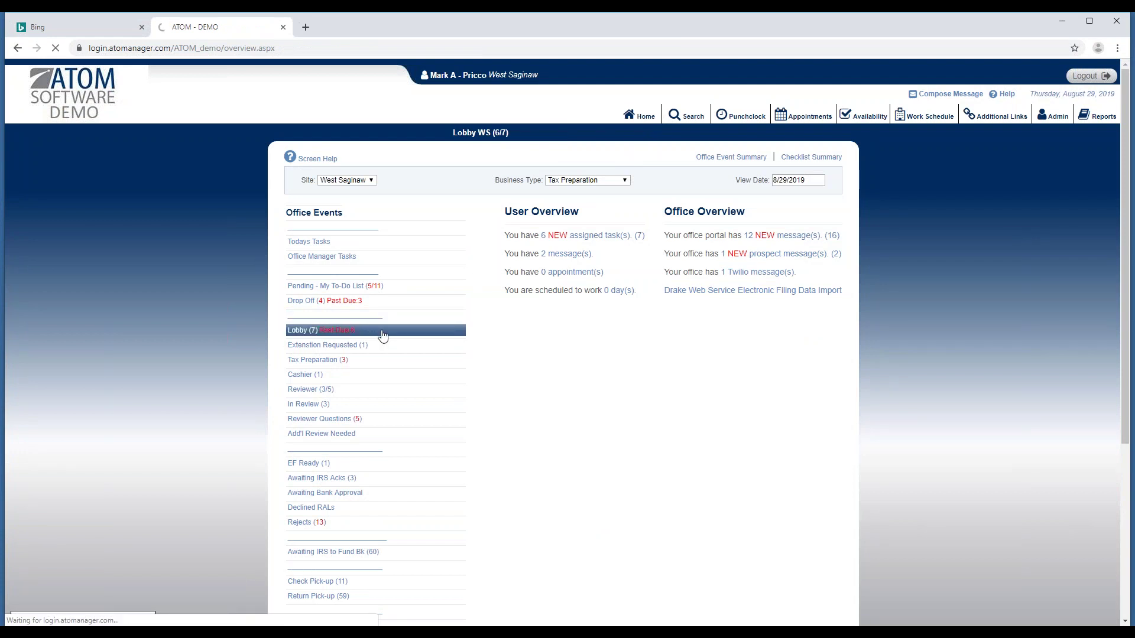
pyautogui.scroll(-2, 390, 343)
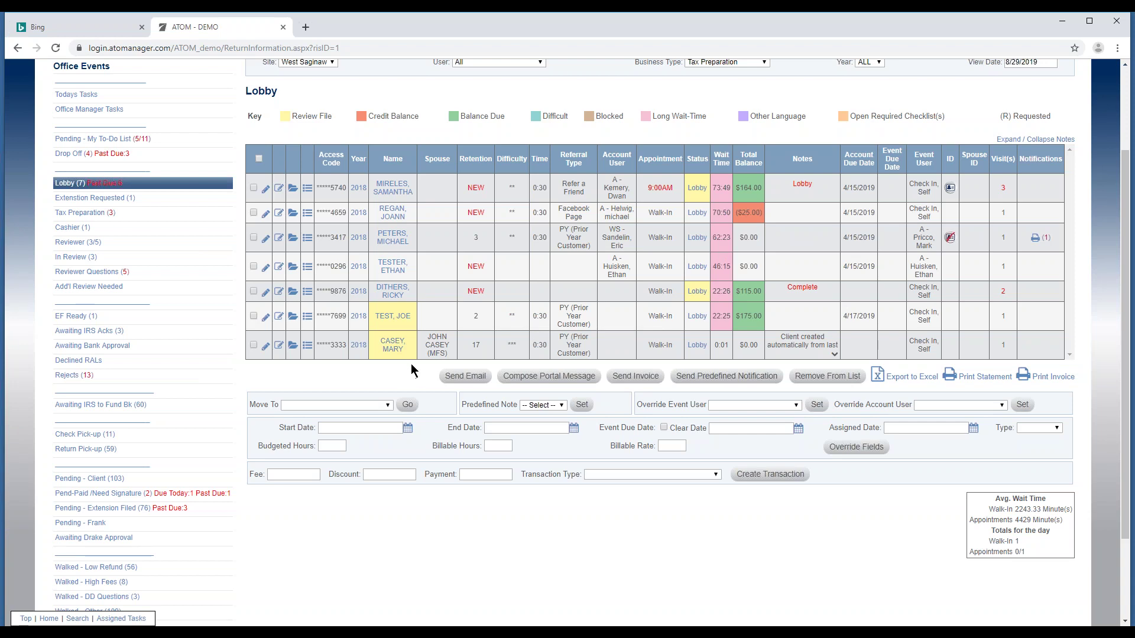
pyautogui.click(445, 377)
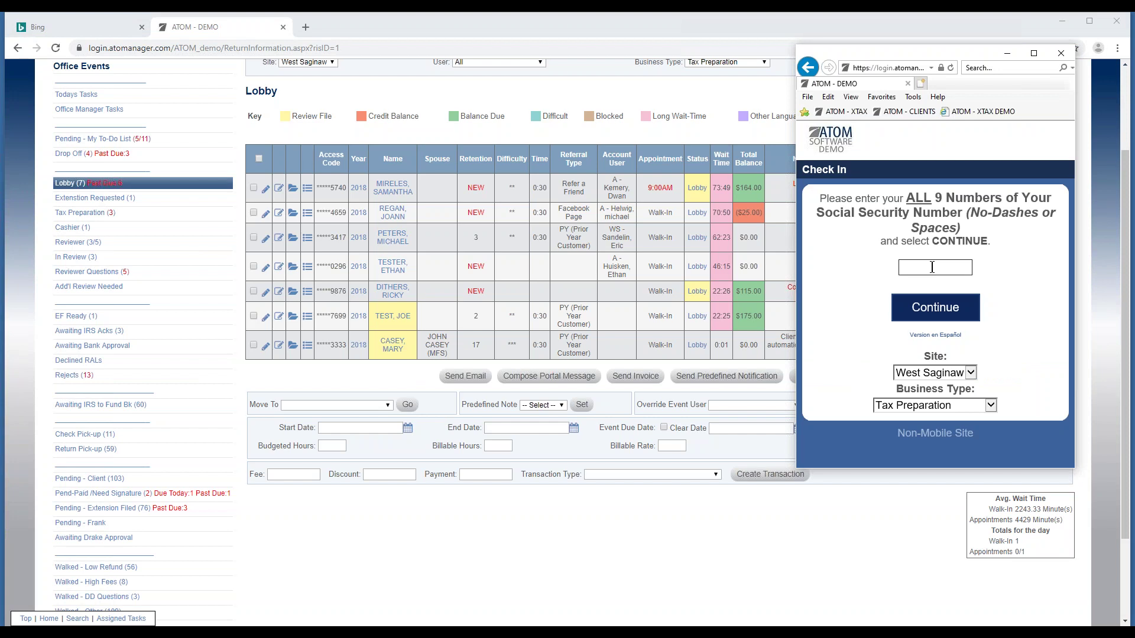
# Check in the primary client with their Social Security number, then close the Check In window.
pyautogui.write('•••••••••')
pyautogui.press('Return')
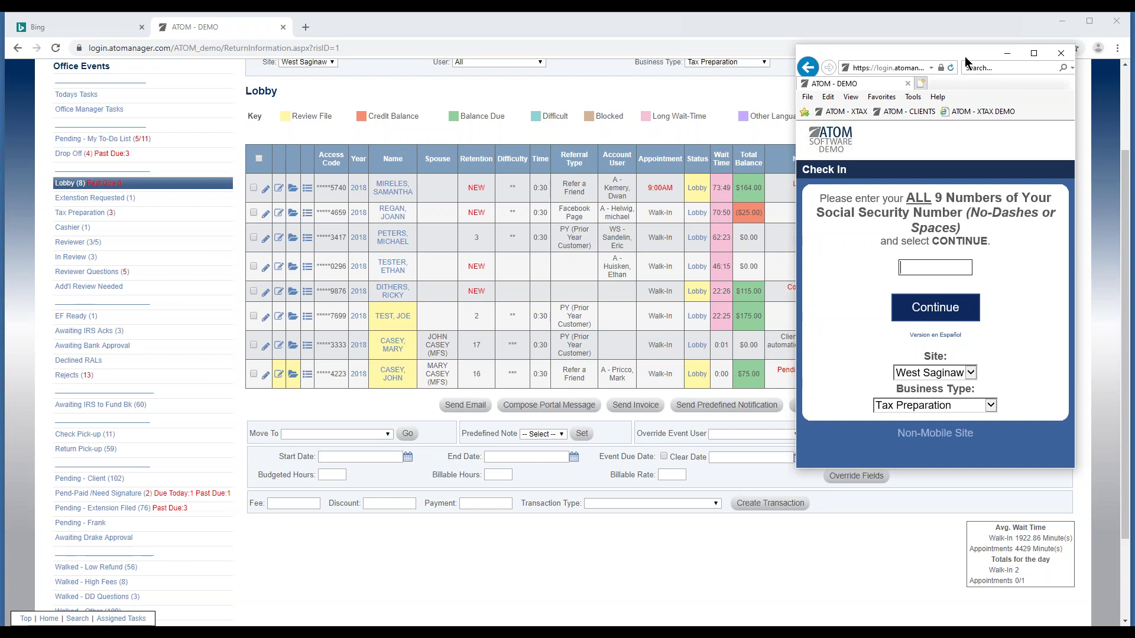
pyautogui.hotkey('alt', 'F4')
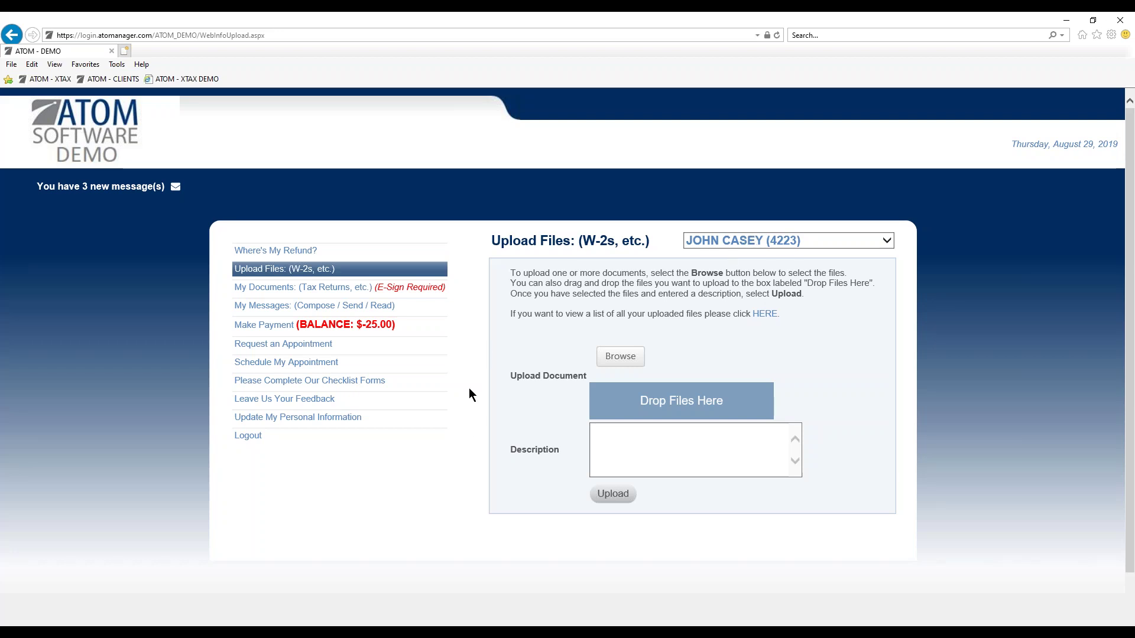
# Reload the client portal's Upload Files page to show the $75.00 balance.
pyautogui.press('F5')
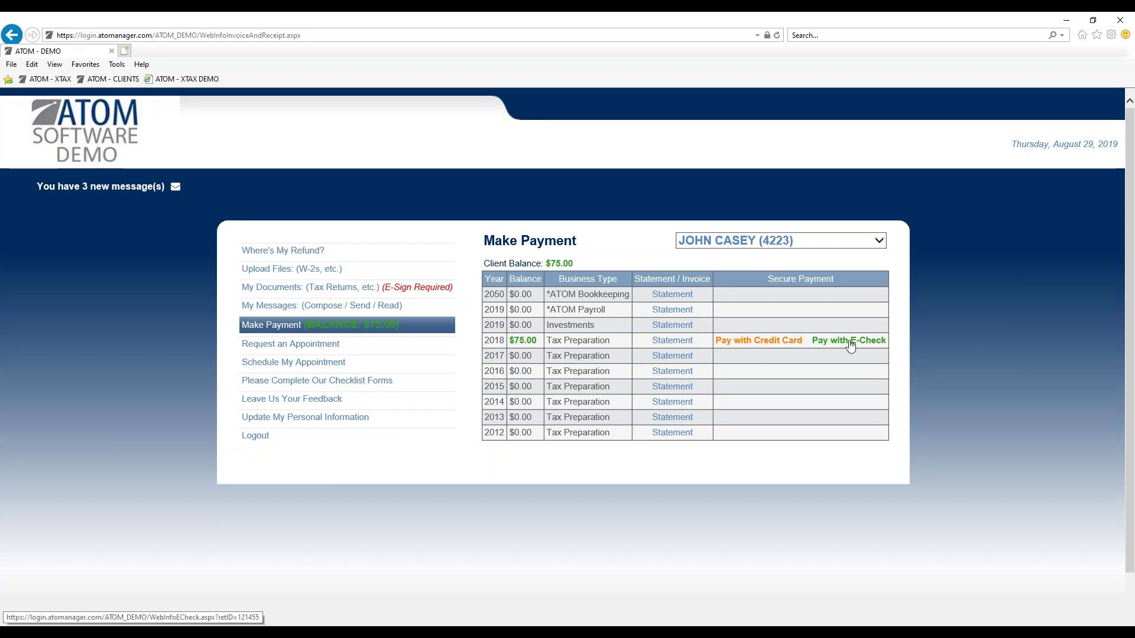
# Attempt a credit card payment of the 2018 $75.00 balance, then return to Make Payment.
pyautogui.click(768, 343)
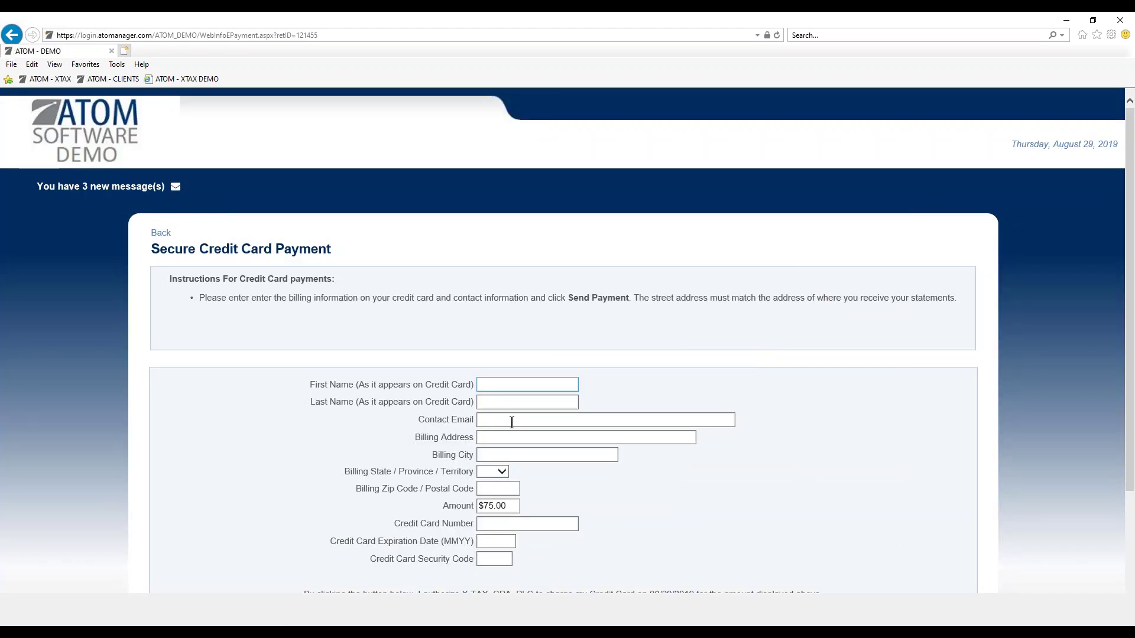
pyautogui.click(512, 422)
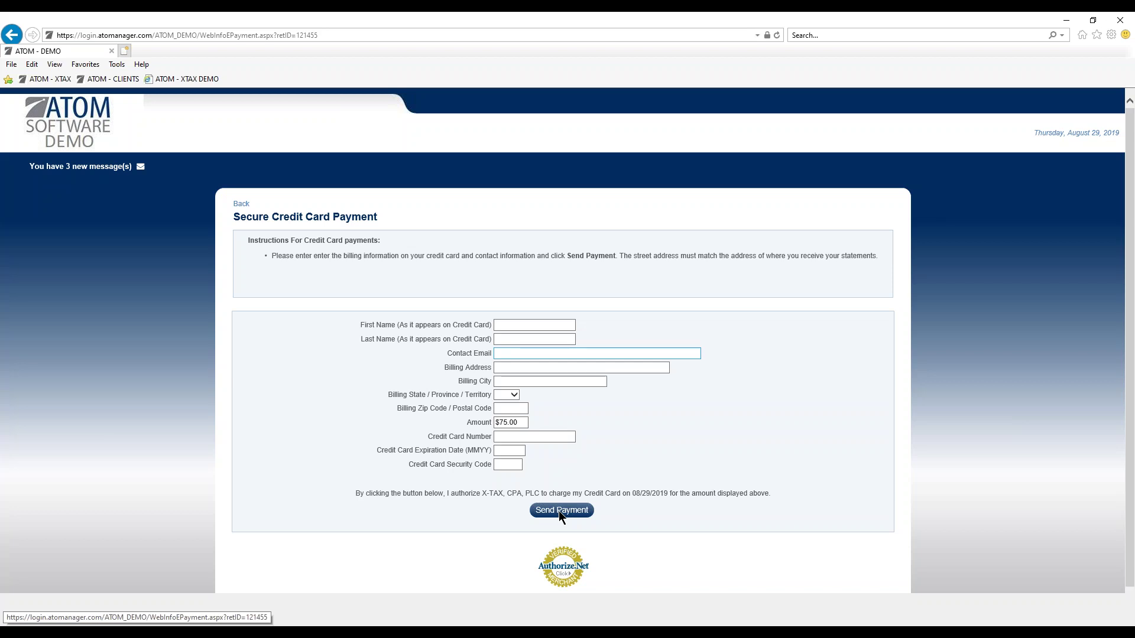
pyautogui.click(561, 512)
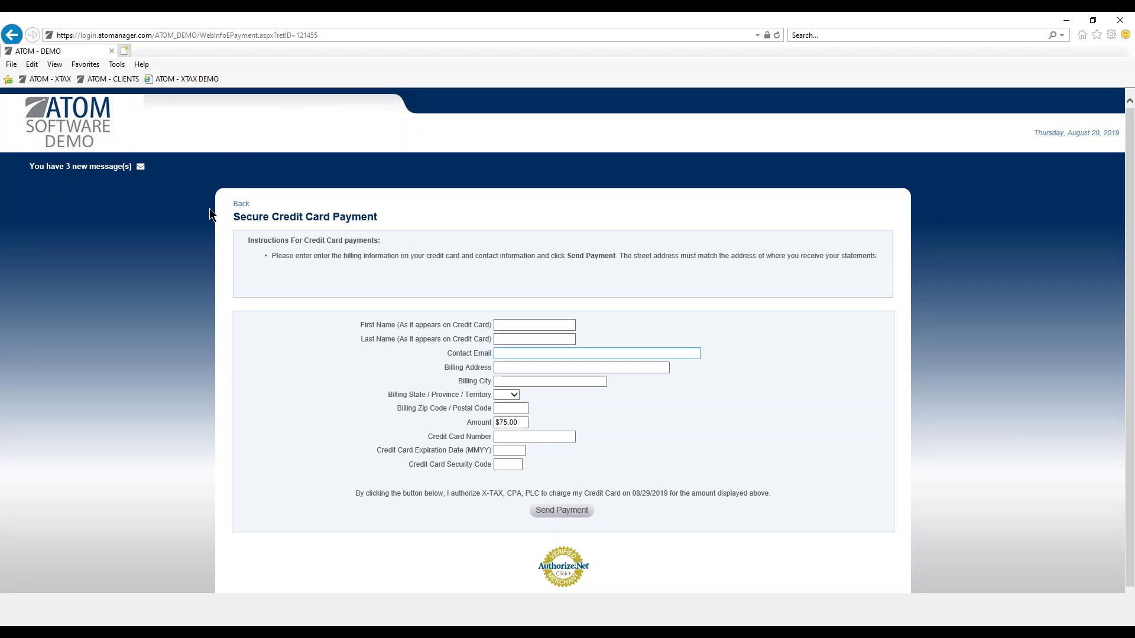
pyautogui.click(241, 205)
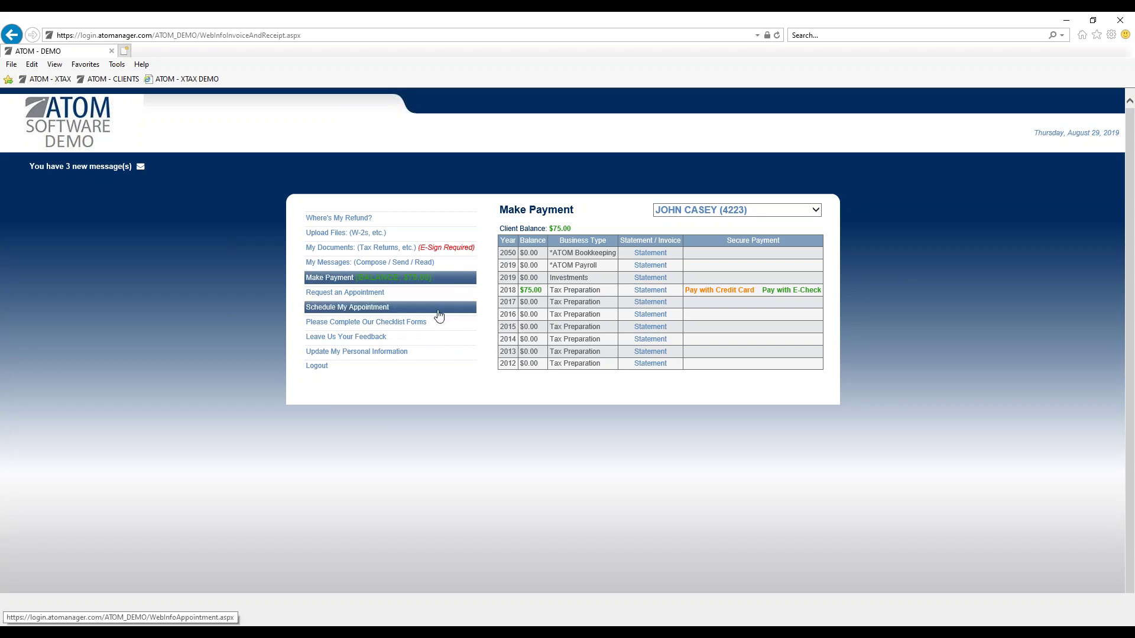
# Browse the portal's My Documents, Make Payment and Update My Personal Information pages.
pyautogui.click(421, 254)
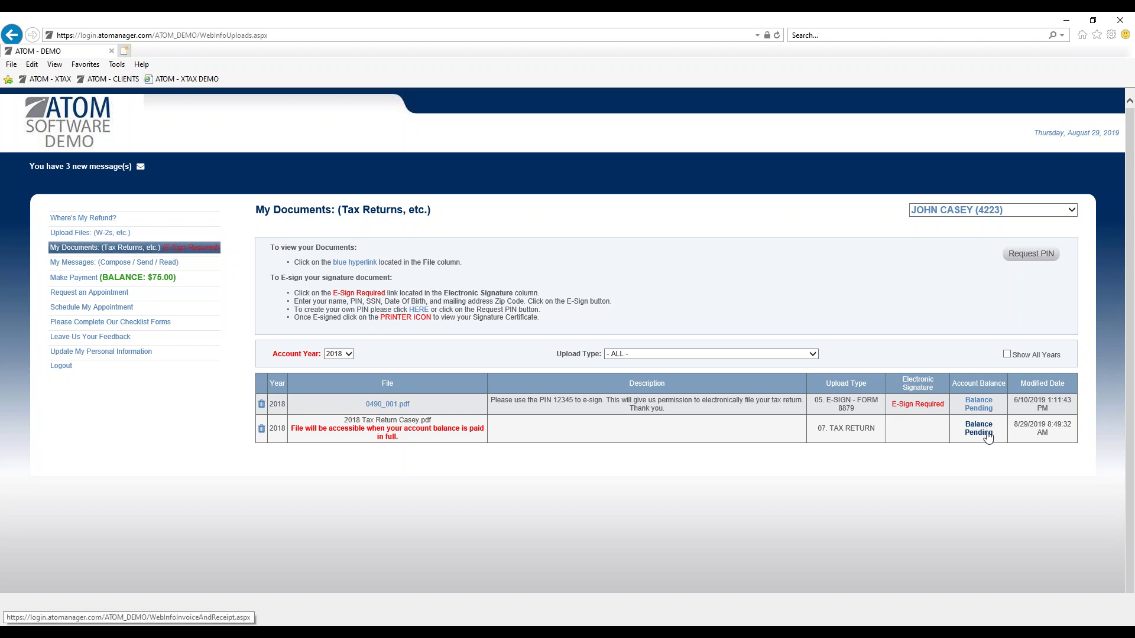
pyautogui.click(984, 436)
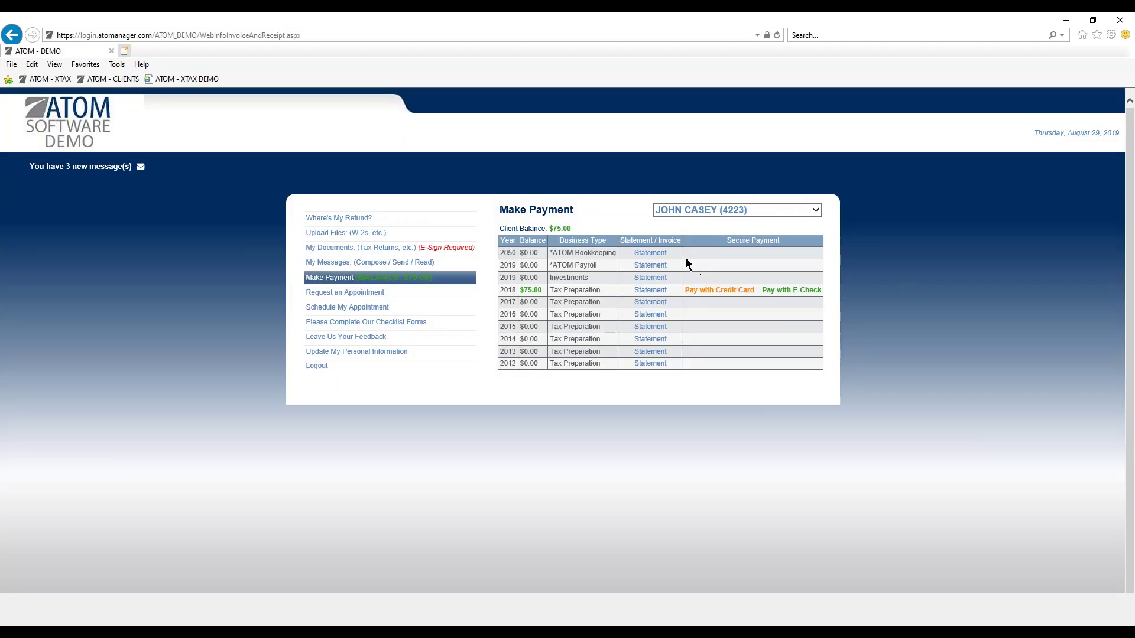
pyautogui.click(449, 253)
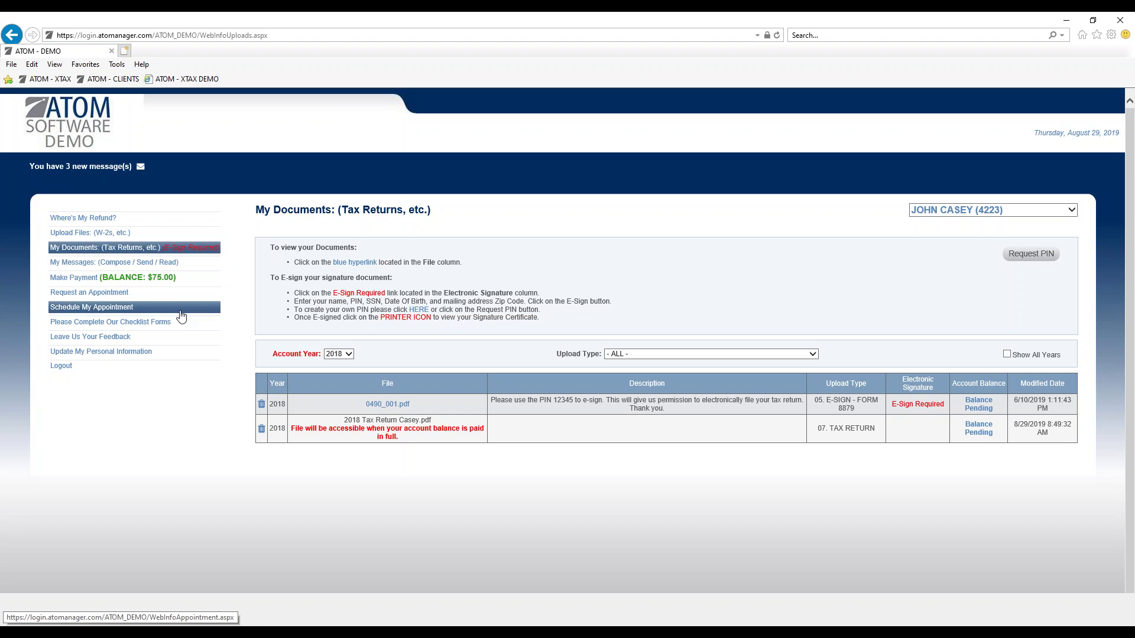
pyautogui.click(178, 282)
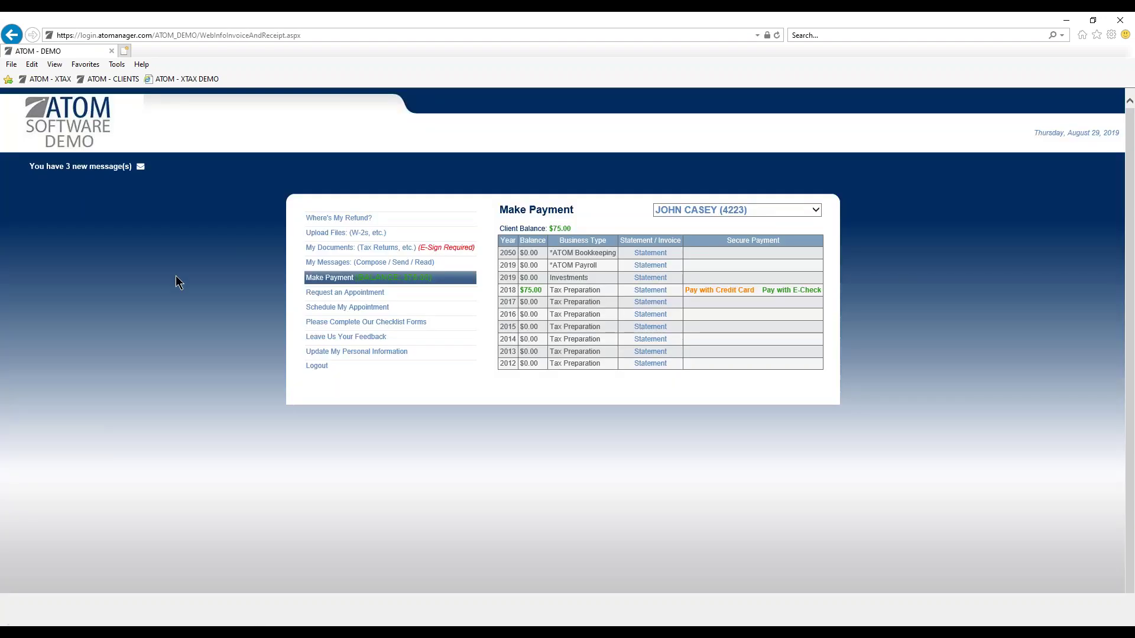
pyautogui.click(328, 248)
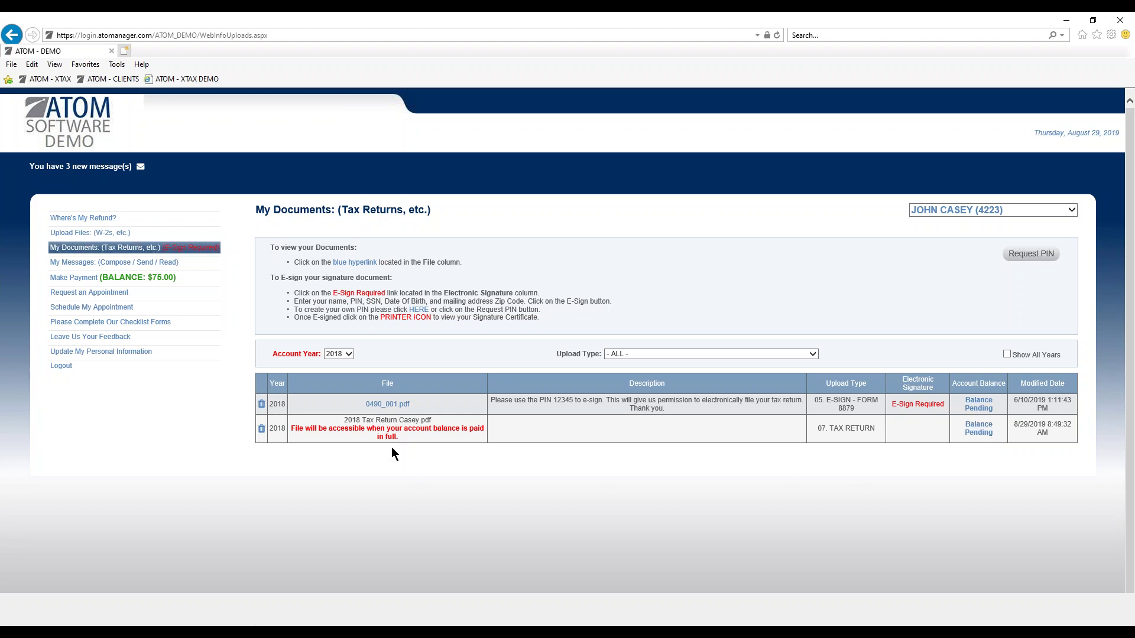
pyautogui.click(155, 355)
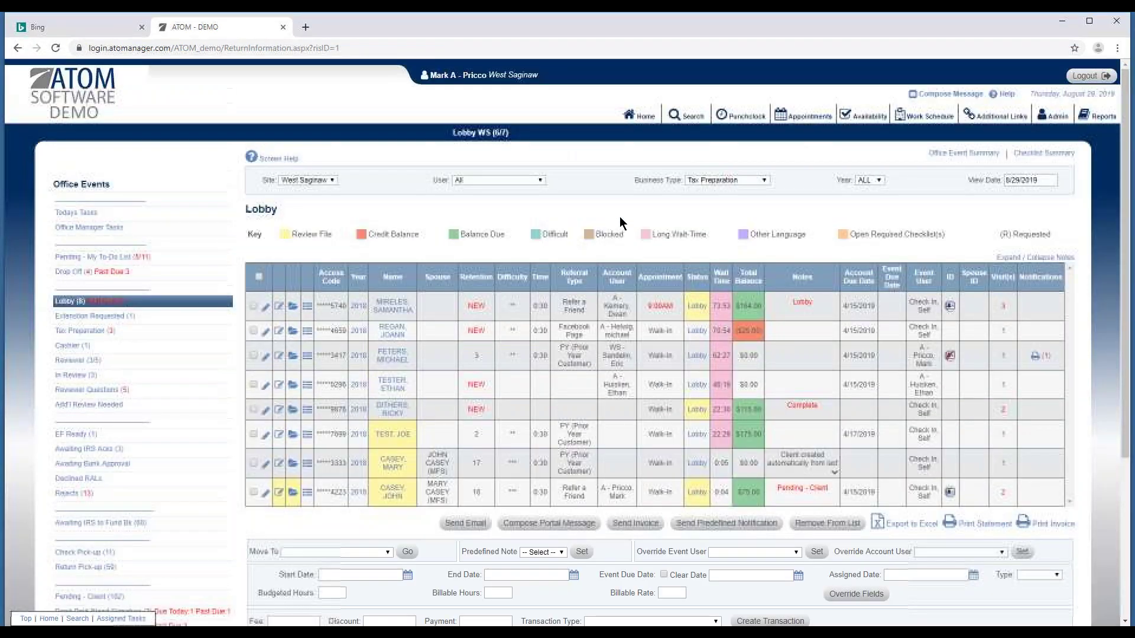
# Go Home and open the Tax Preparation queue with its three 2018 returns.
pyautogui.click(638, 121)
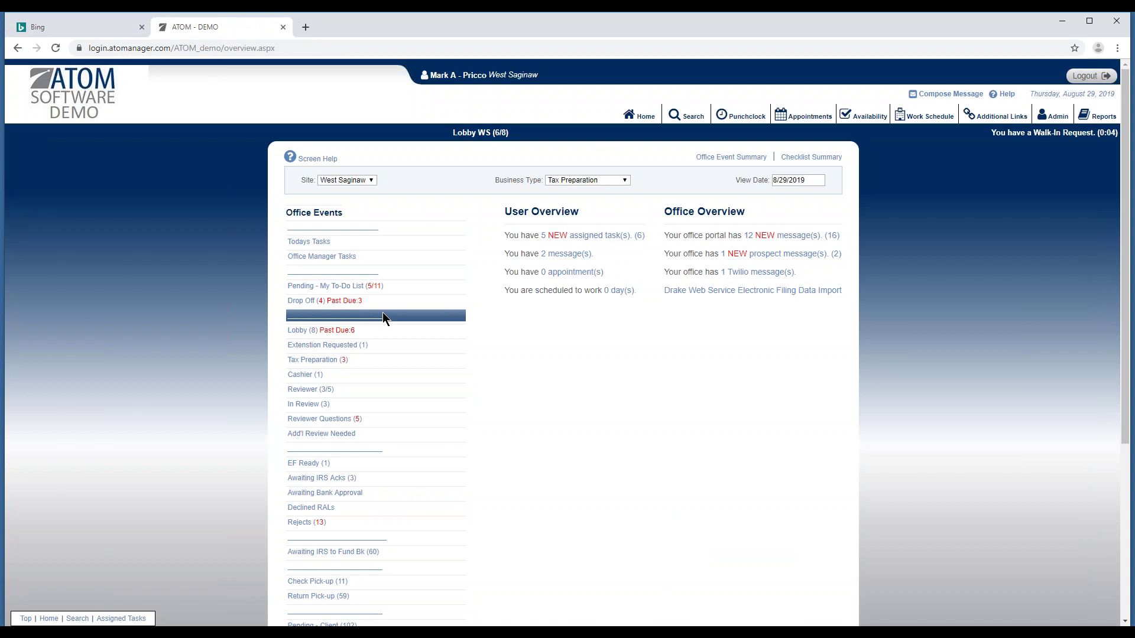
pyautogui.click(372, 363)
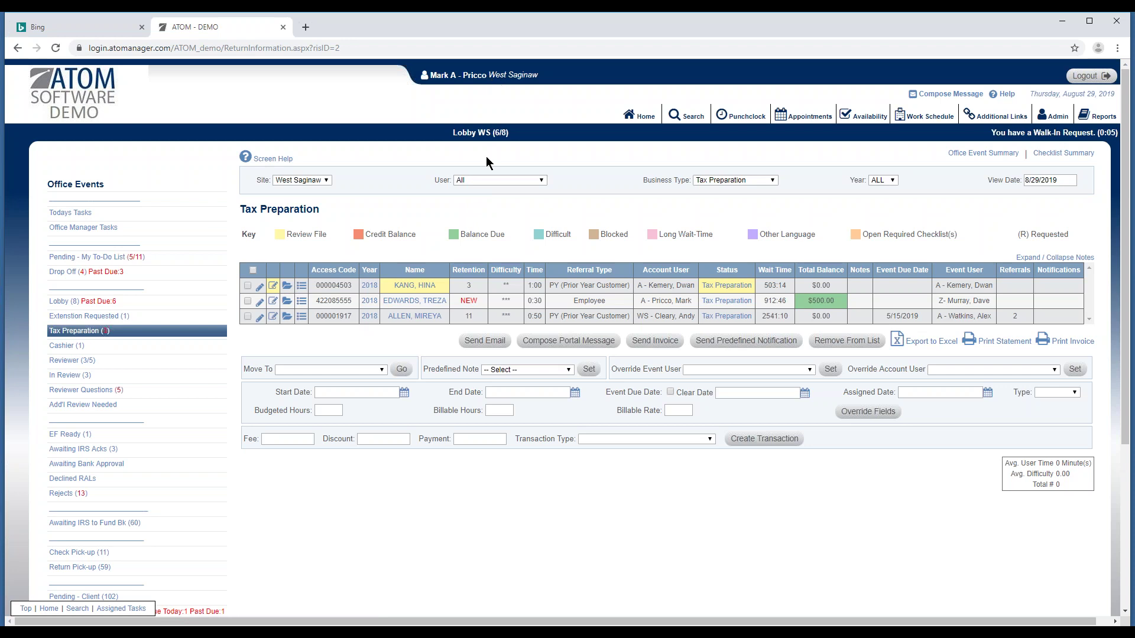
# Filter the Tax Preparation queue by one staff member, leaving the single $500.00 return.
pyautogui.click(484, 181)
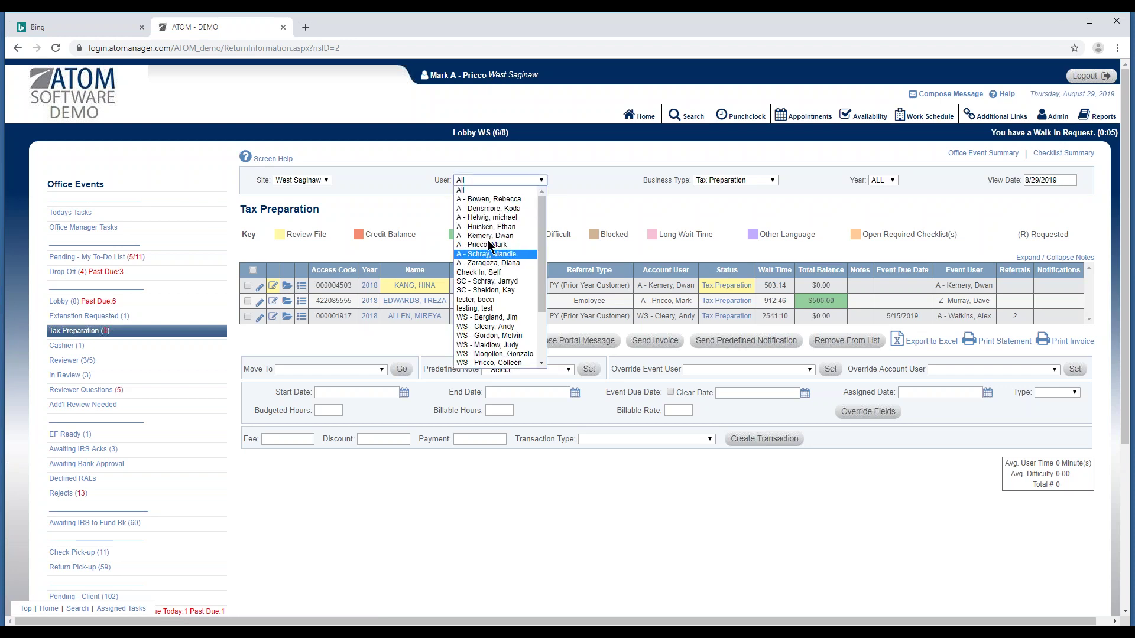
pyautogui.moveTo(541, 232)
pyautogui.mouseDown()
pyautogui.moveTo(534, 270)
pyautogui.moveTo(543, 222)
pyautogui.mouseUp()
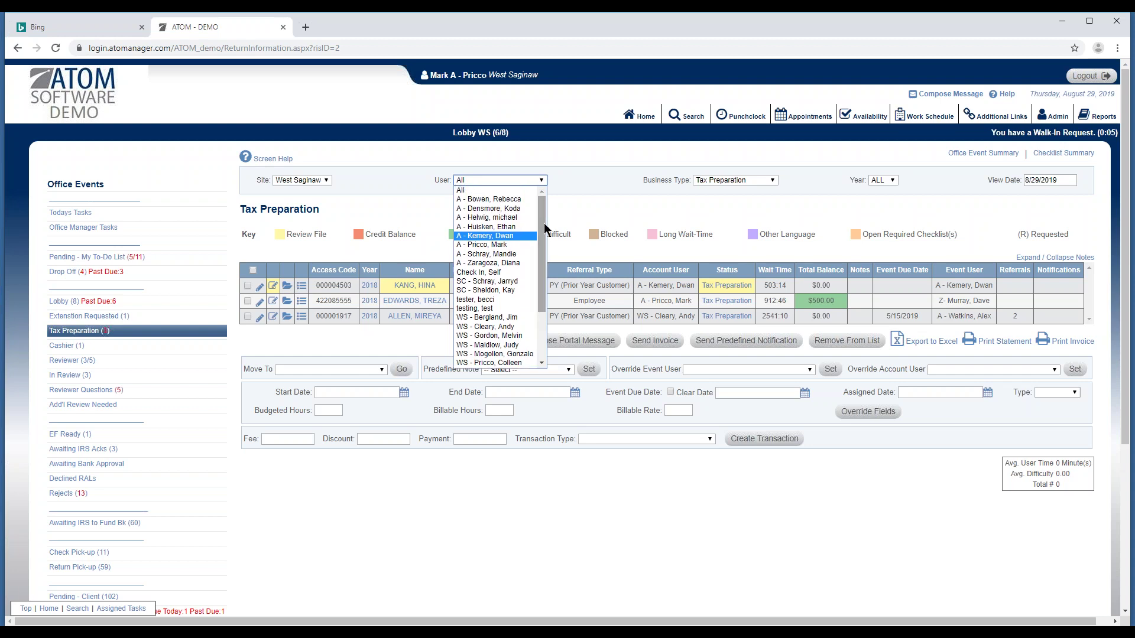
pyautogui.click(511, 244)
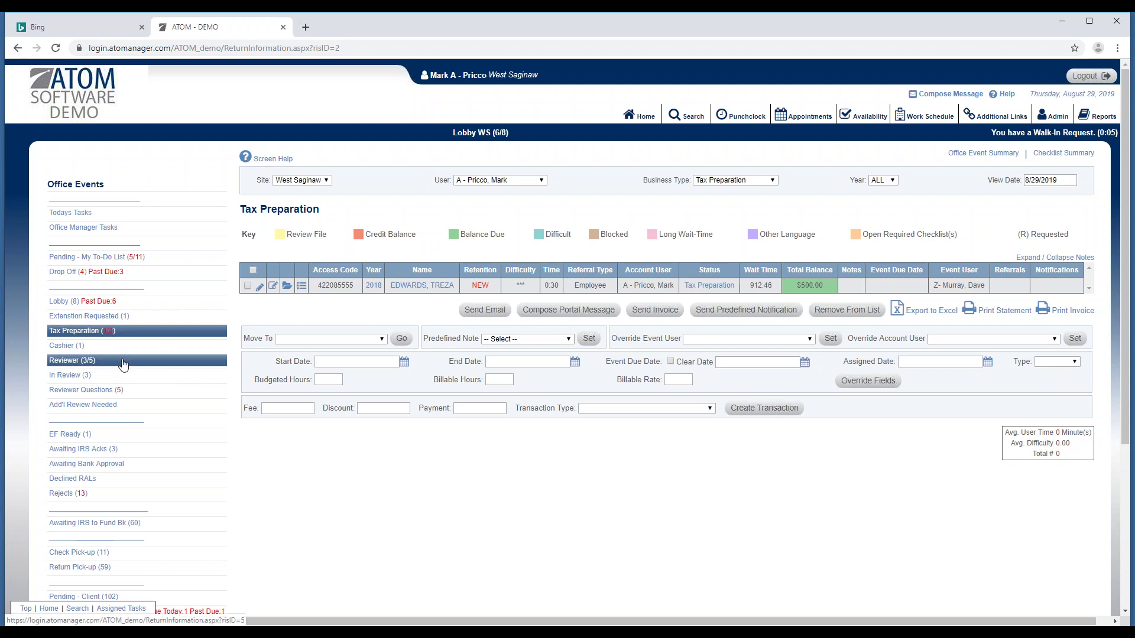
# Filter Reviewer Questions to one staff member, then view their Pending - My To-Do List ($45.00 total).
pyautogui.click(117, 394)
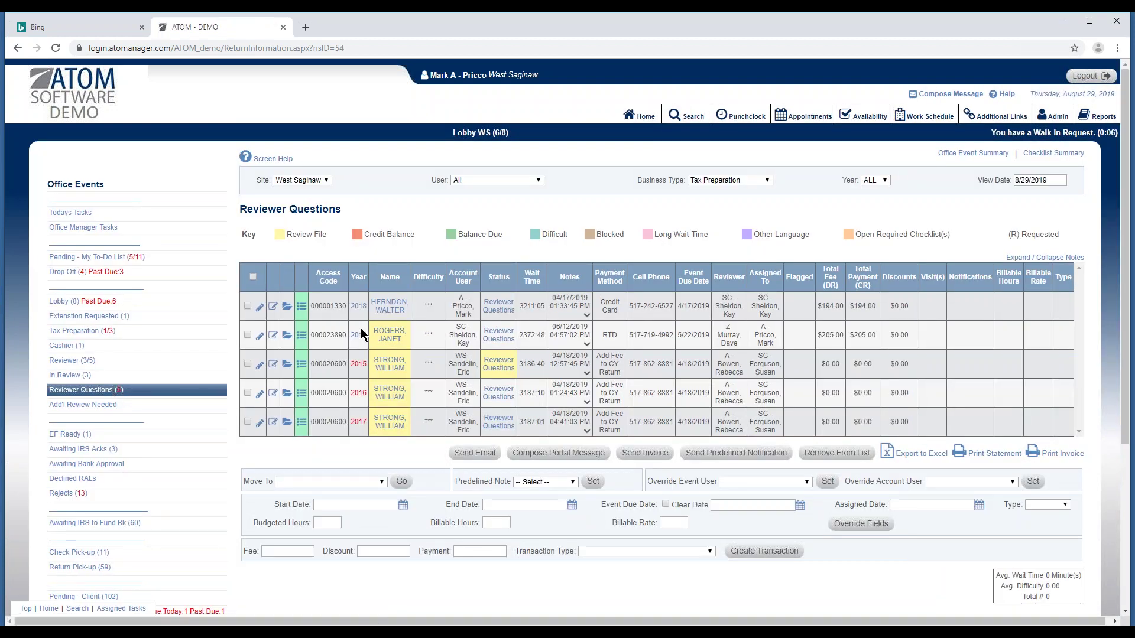
pyautogui.click(497, 180)
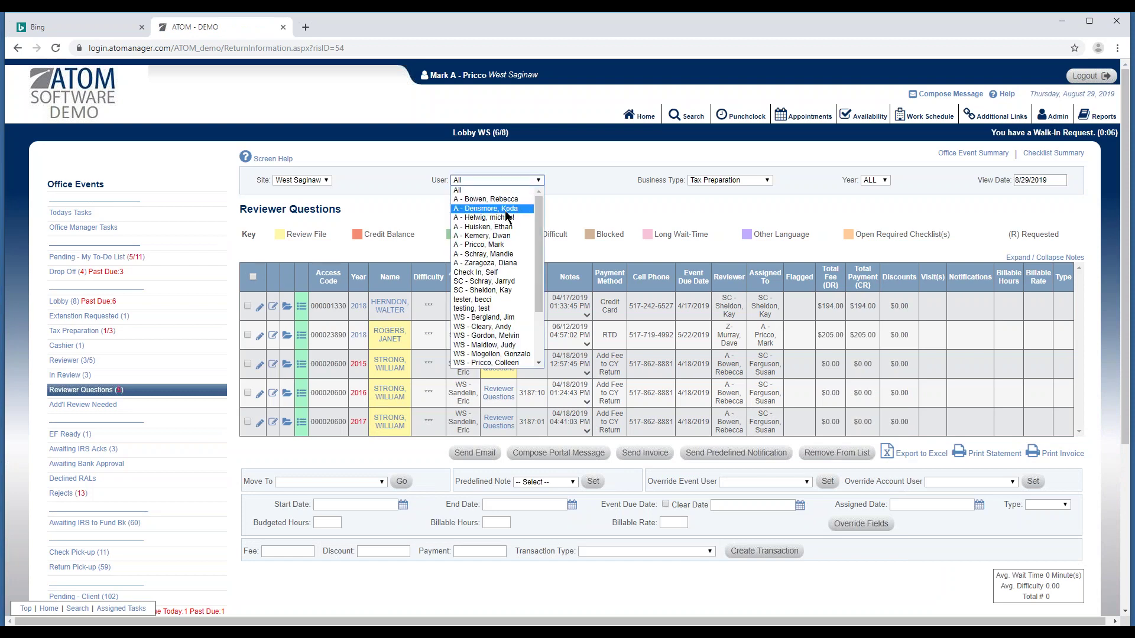
pyautogui.click(494, 247)
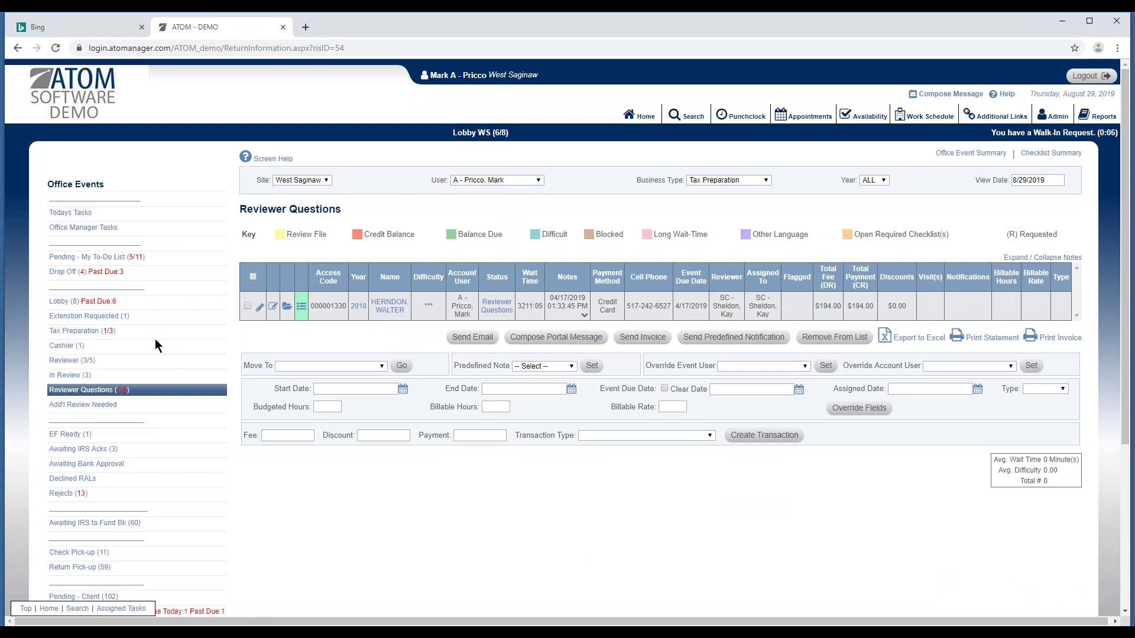
pyautogui.click(152, 257)
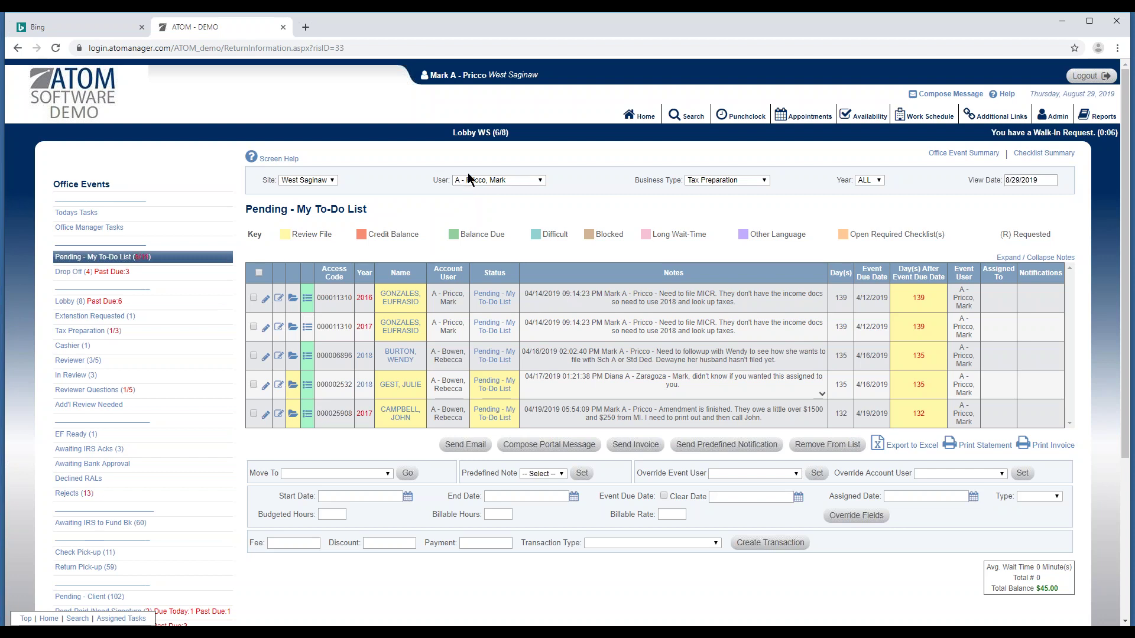
# Open the Lobby (8) queue for all users and scroll through its eight waiting returns.
pyautogui.click(142, 303)
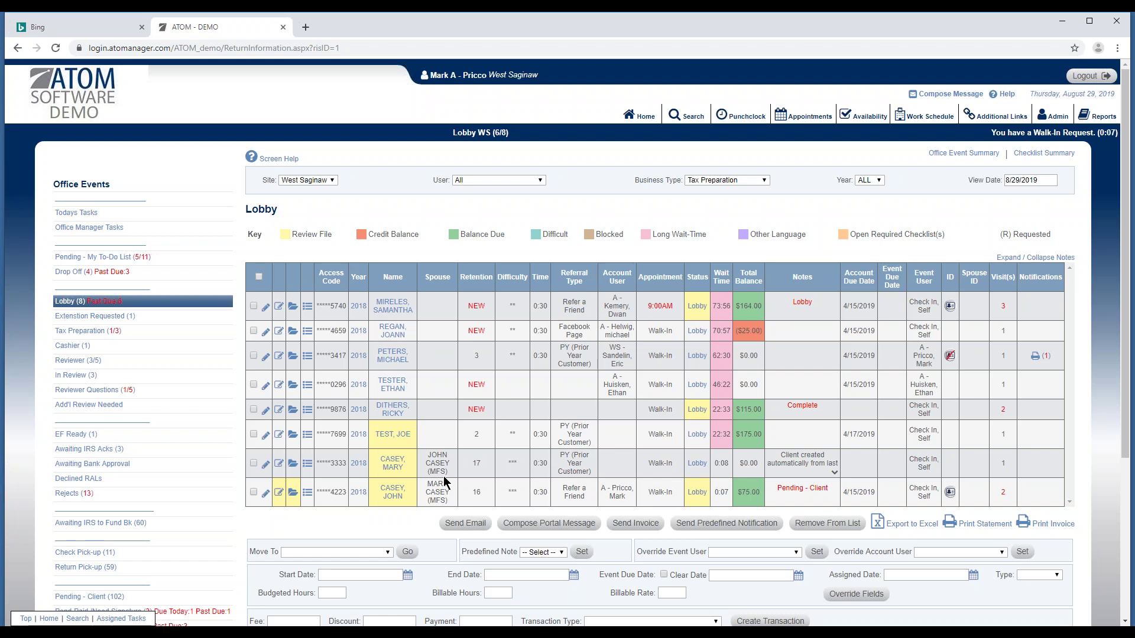
pyautogui.scroll(-3, 148, 450)
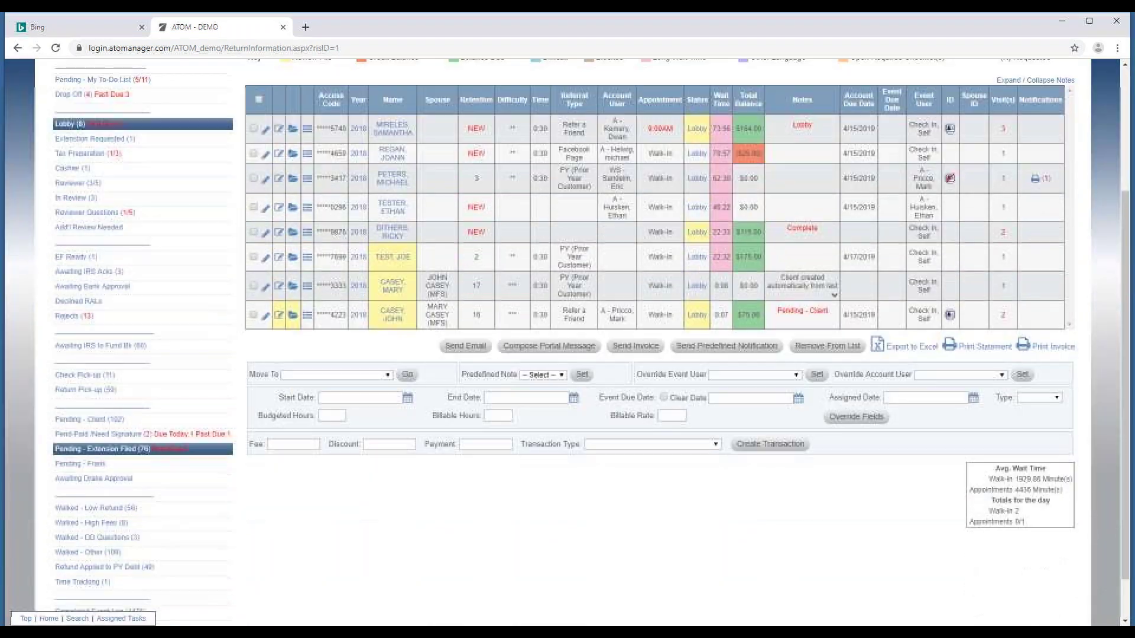
# Open the Pending - Client queue and expand, then collapse, the first client's full notes.
pyautogui.click(166, 420)
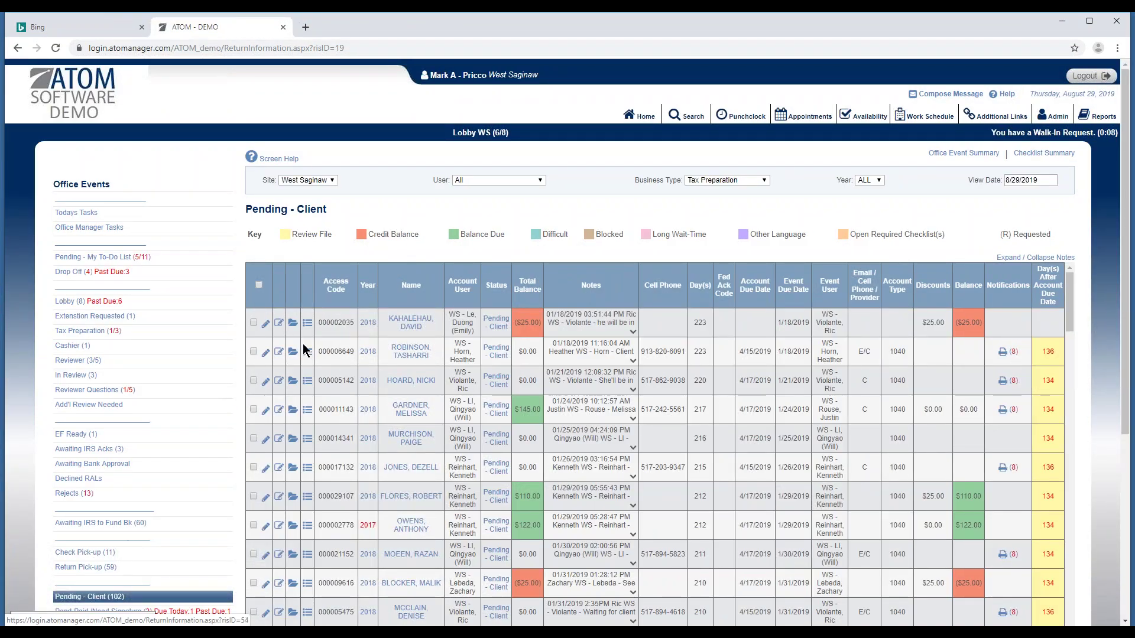
pyautogui.hotkey('ctrl', '-')
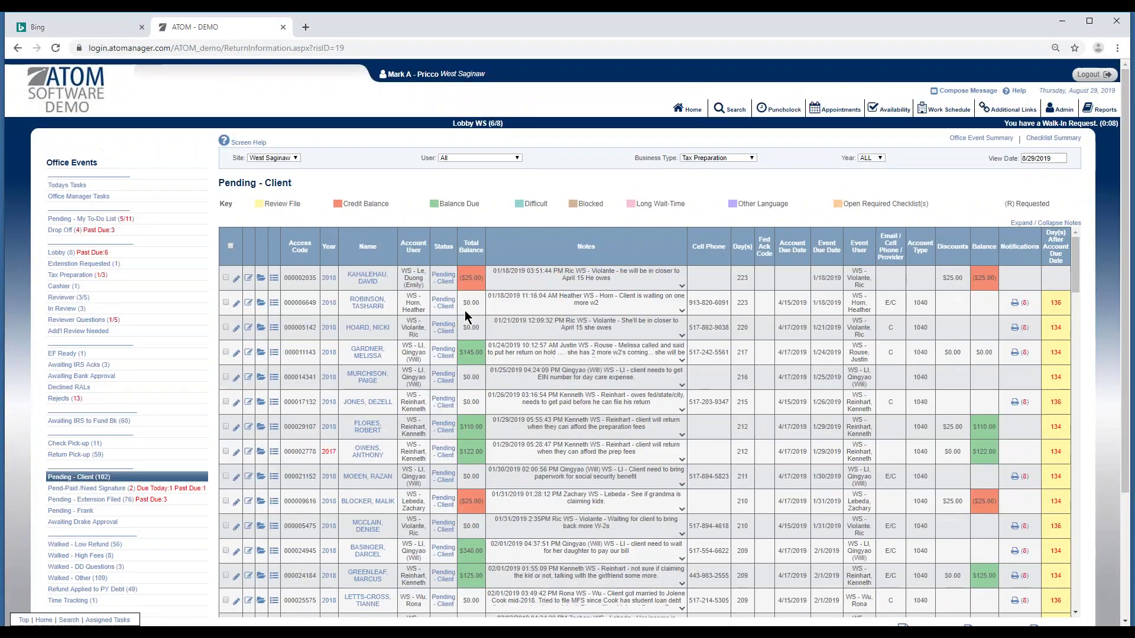
pyautogui.hotkey('ctrl', '+')
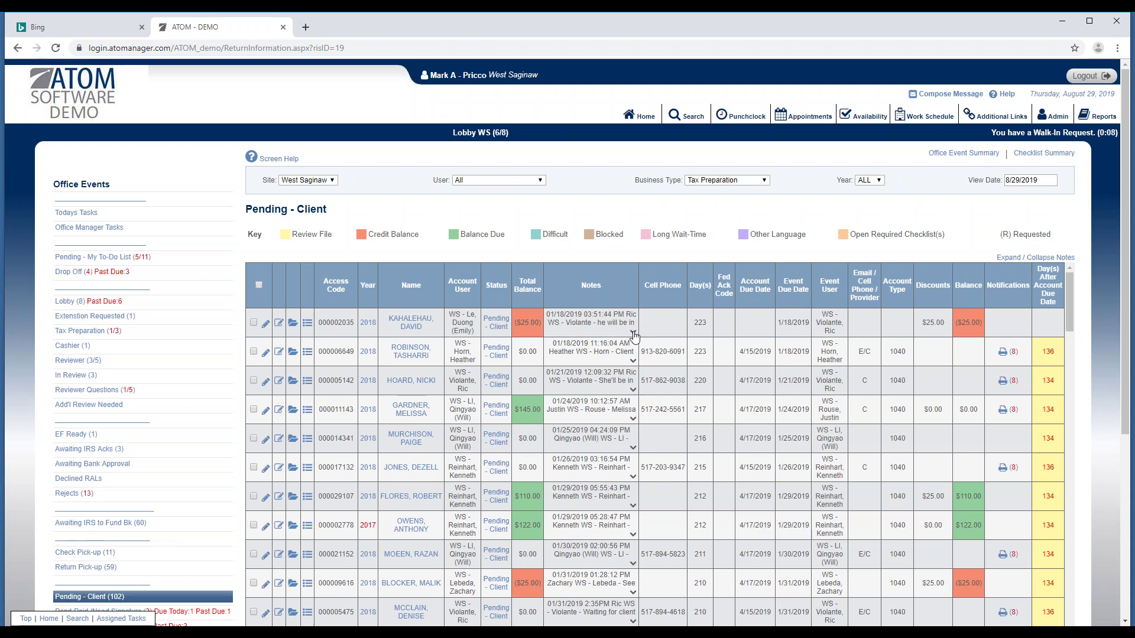
pyautogui.click(634, 331)
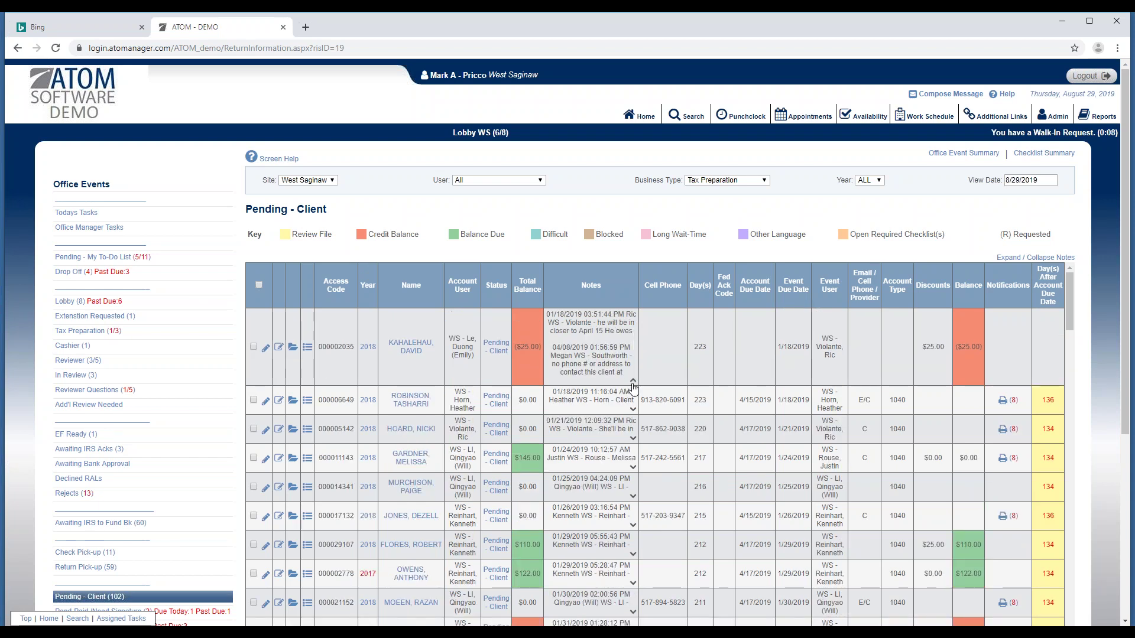
pyautogui.click(633, 380)
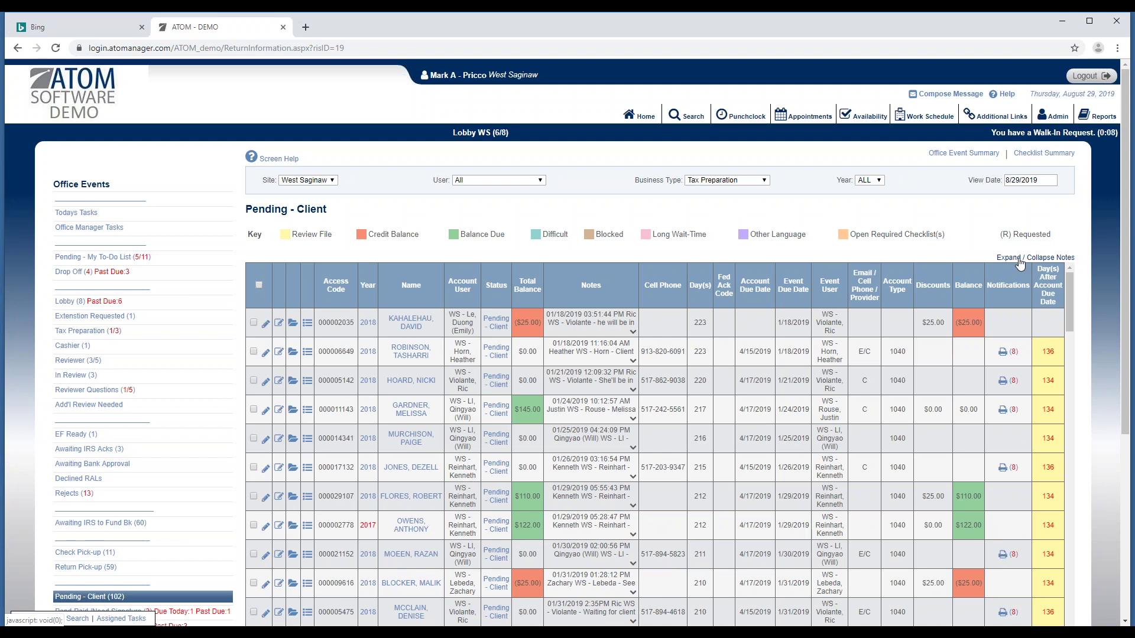
# Expand and collapse the notes for every client, then scroll through the pending clients.
pyautogui.click(1018, 258)
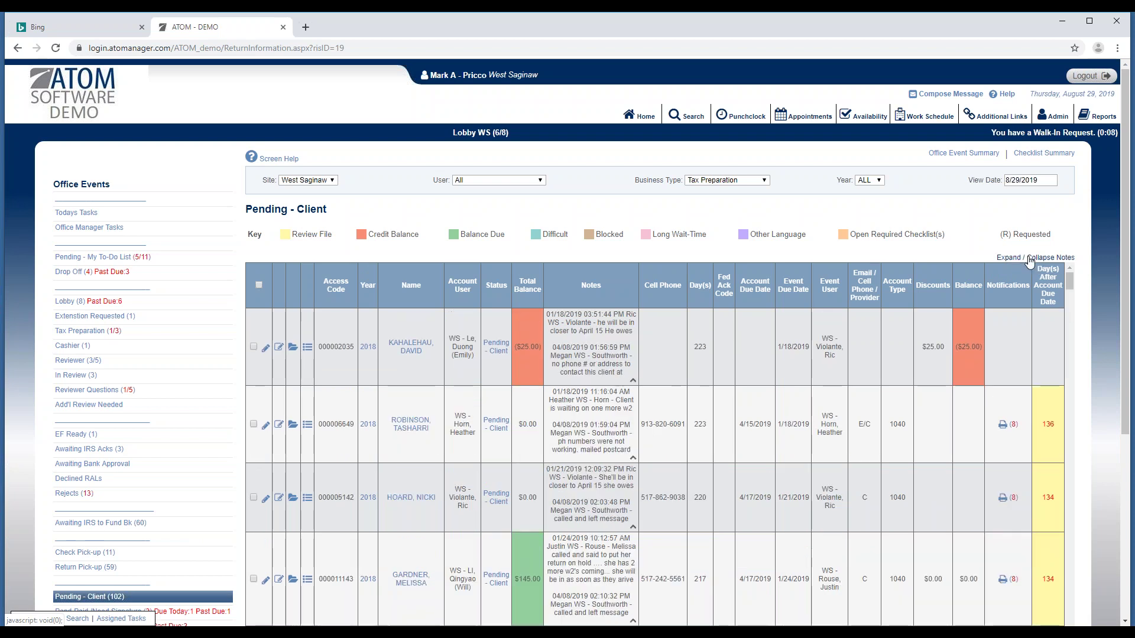
pyautogui.moveTo(1123, 279); pyautogui.dragTo(1064, 238)
pyautogui.click(1045, 214)
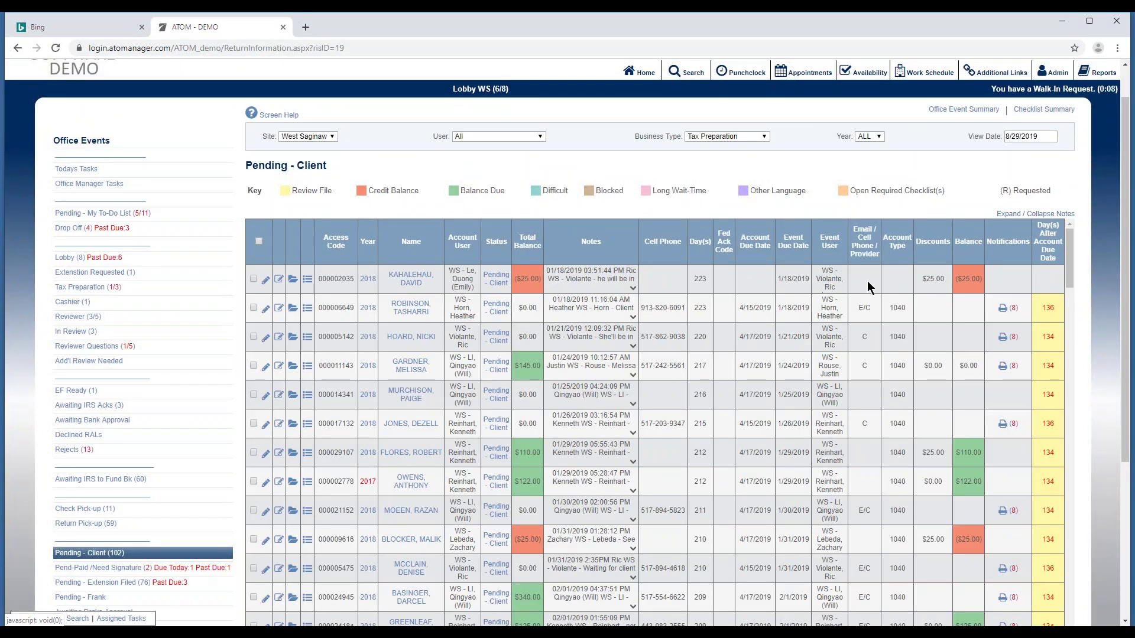
pyautogui.moveTo(1123, 261); pyautogui.dragTo(1111, 342)
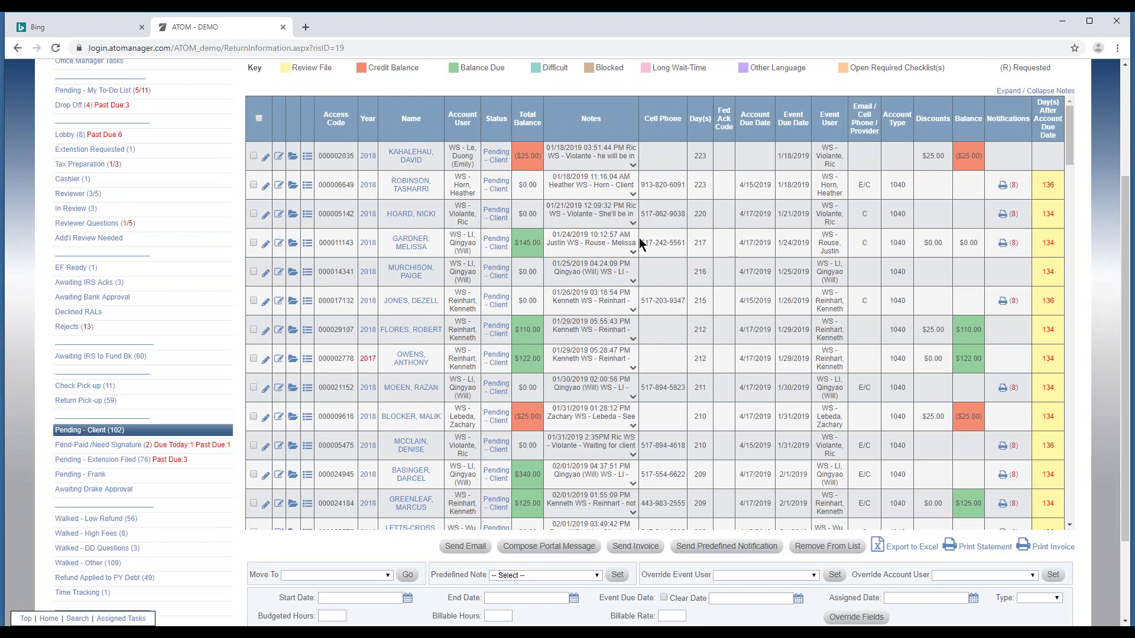
pyautogui.scroll(-3, 639, 238)
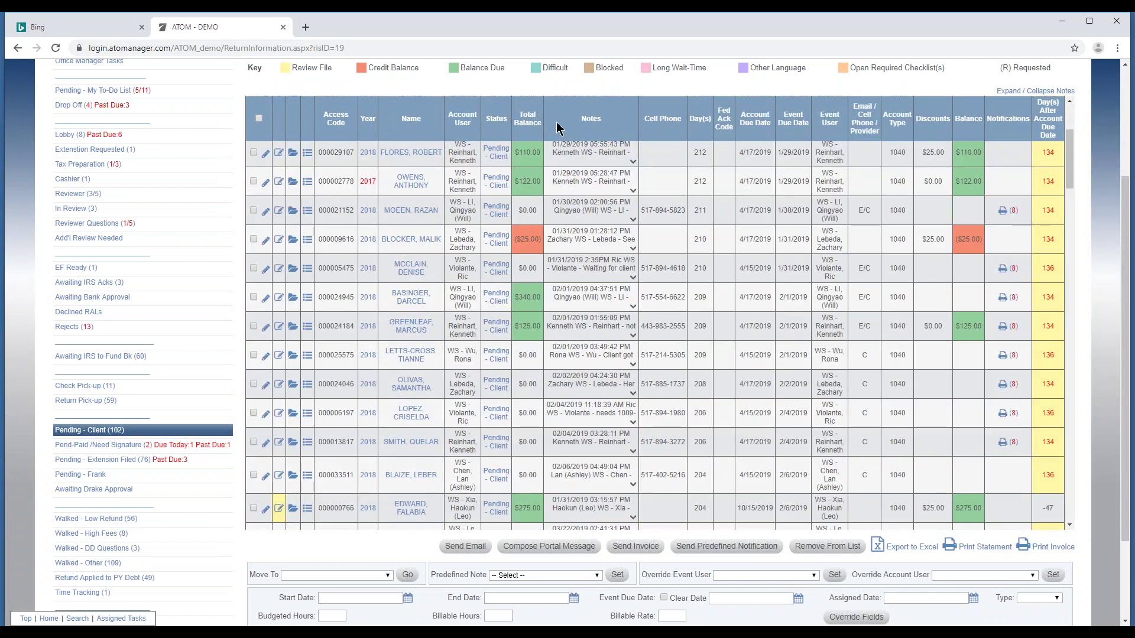
pyautogui.scroll(-1, 678, 143)
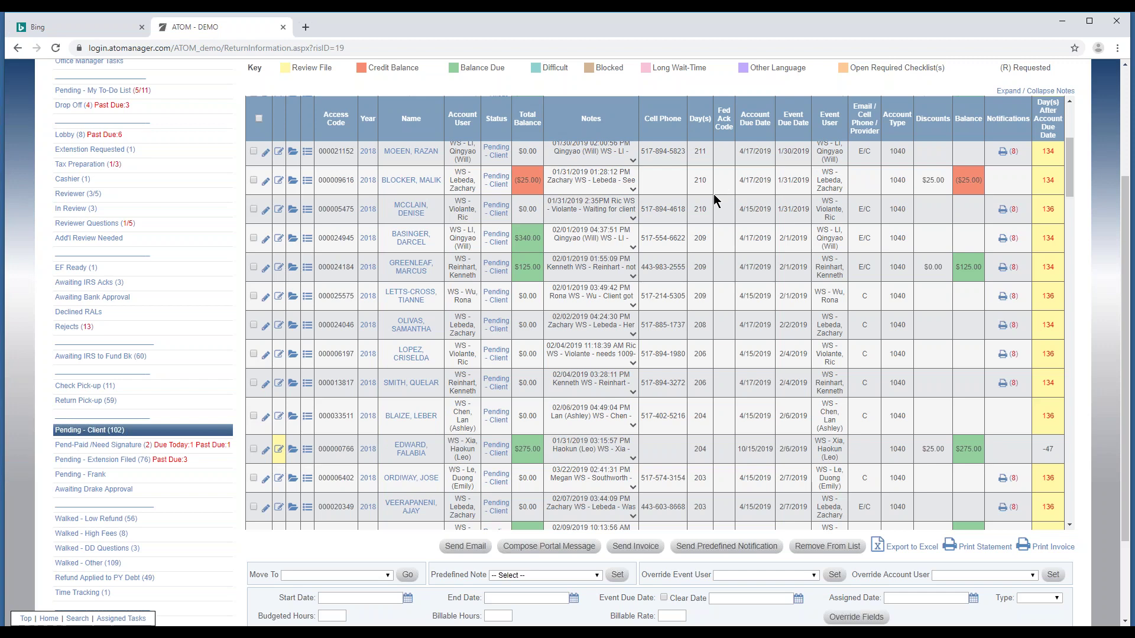
pyautogui.scroll(-2, 715, 199)
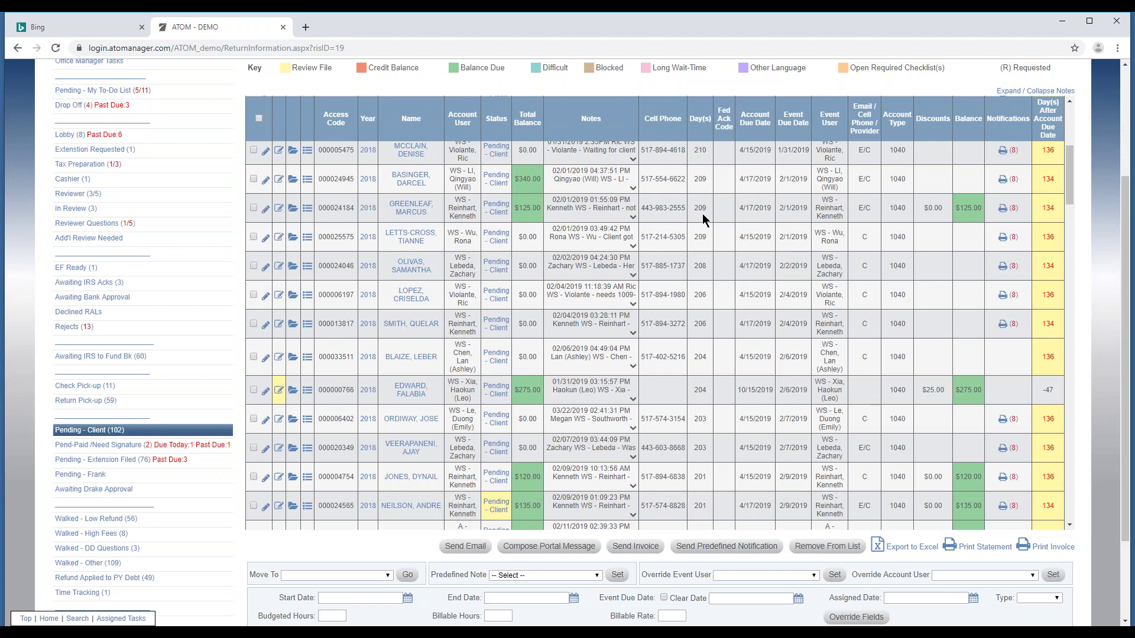
pyautogui.scroll(3, 704, 220)
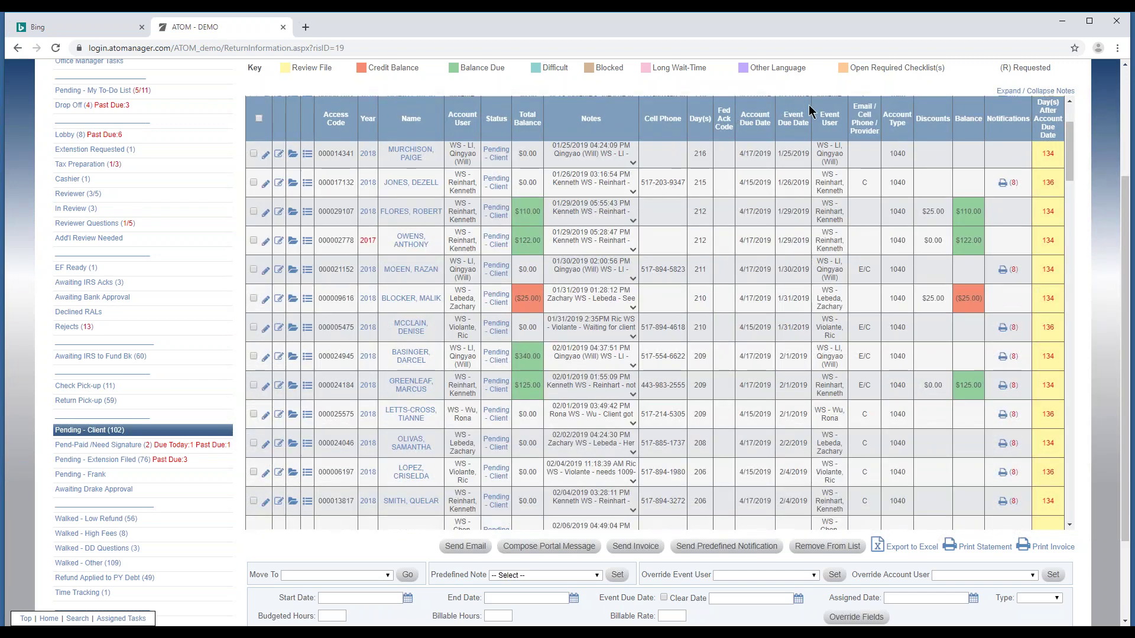
pyautogui.scroll(6, 732, 188)
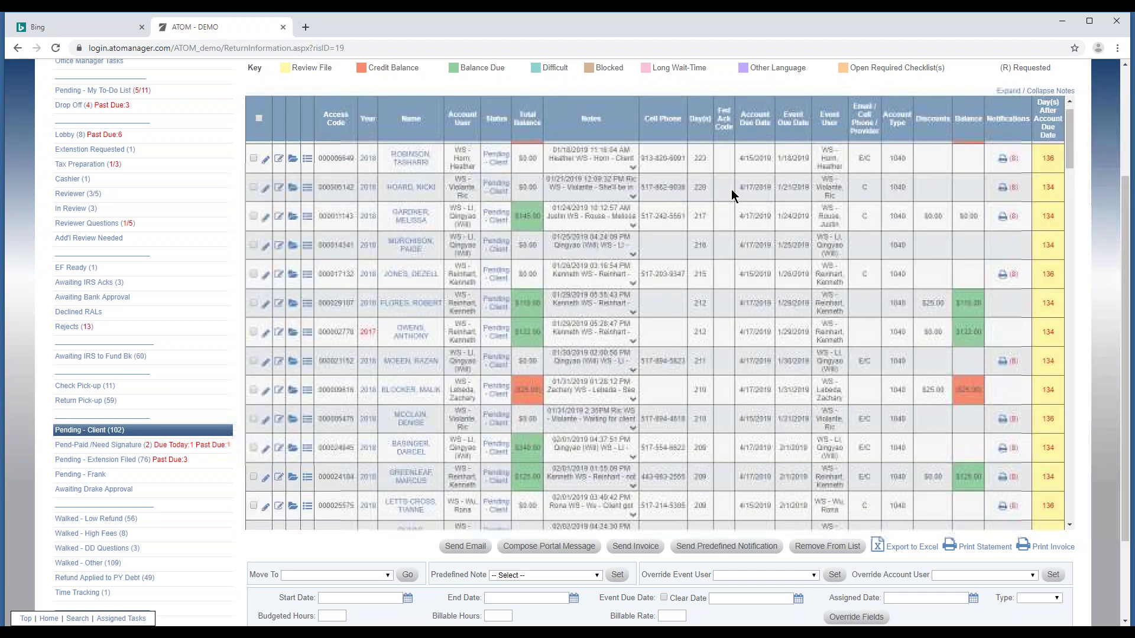
pyautogui.scroll(-1, 679, 256)
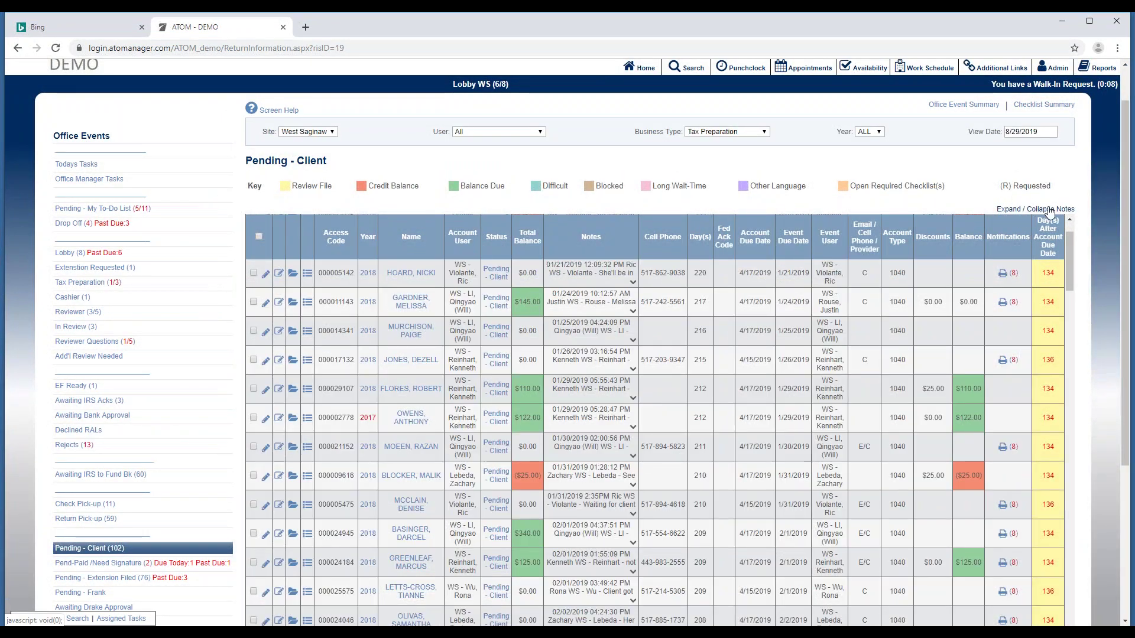
pyautogui.scroll(-1, 719, 286)
pyautogui.scroll(2, 716, 287)
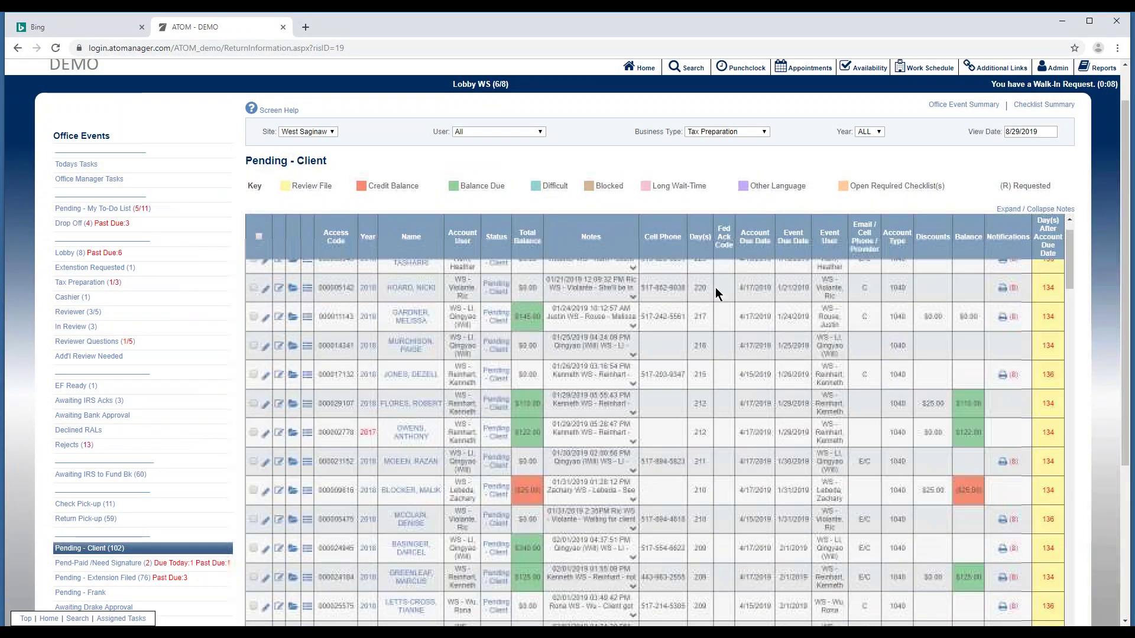
# Expand and collapse the second and third clients' notes, then switch to Reviewer Questions.
pyautogui.click(634, 314)
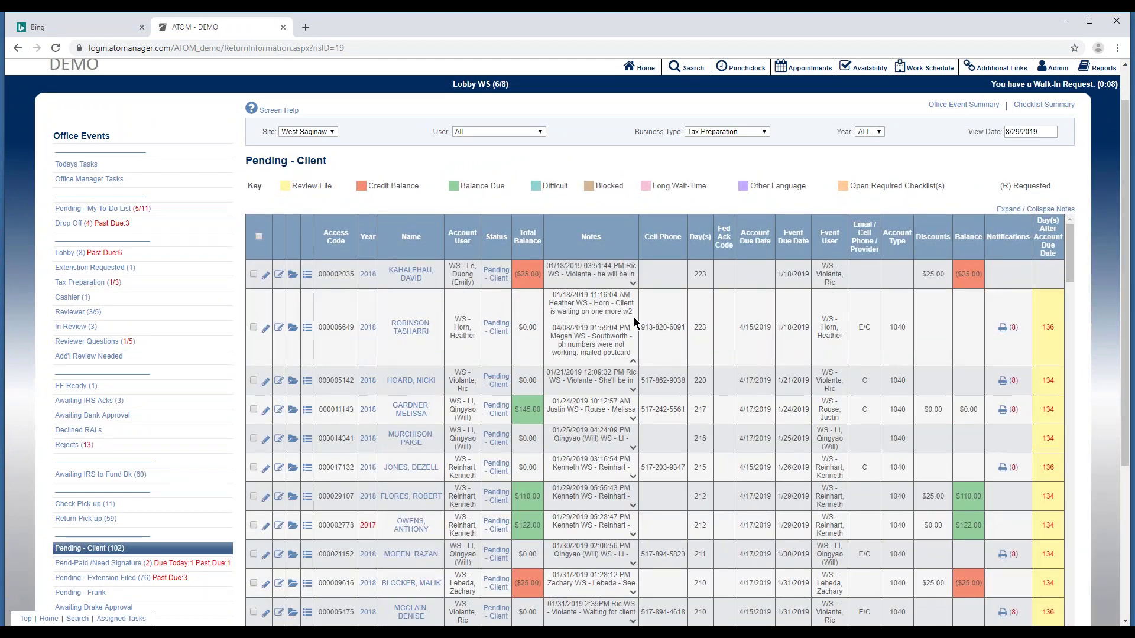
pyautogui.click(633, 397)
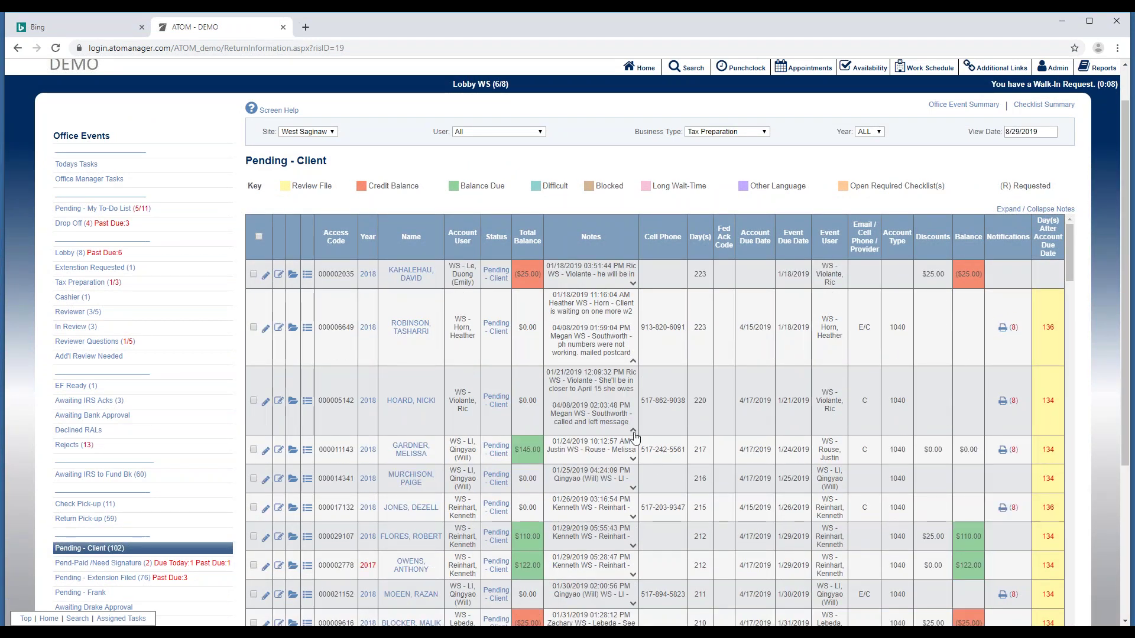
pyautogui.click(633, 430)
pyautogui.click(633, 362)
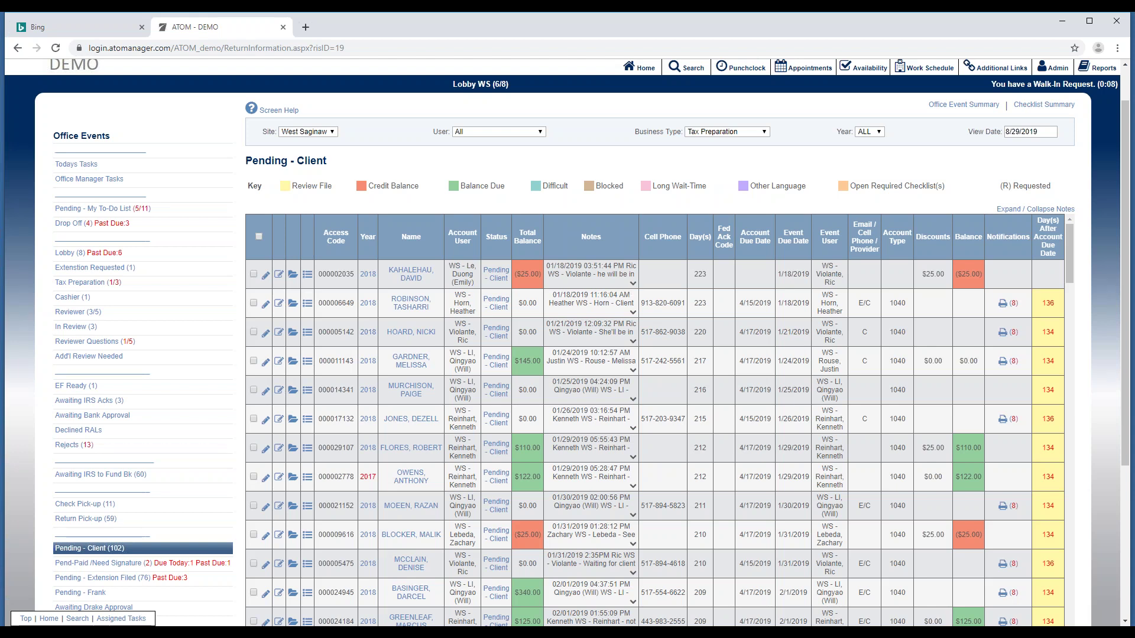
pyautogui.click(142, 345)
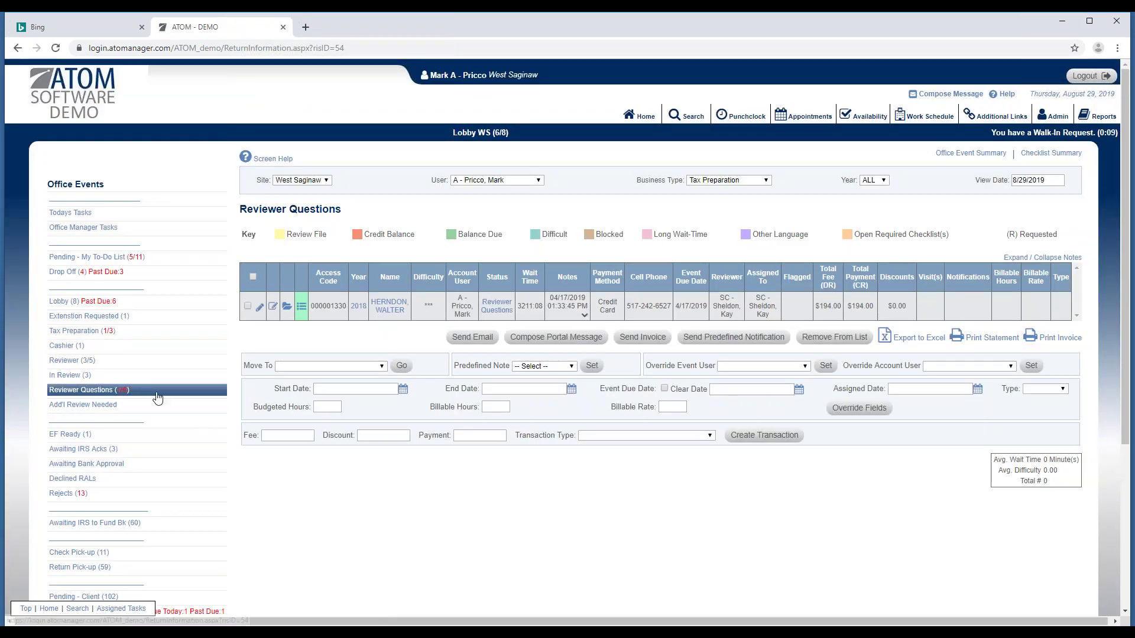
# Set the Reviewer Questions User filter to All, listing five 2015–2018 returns.
pyautogui.click(506, 175)
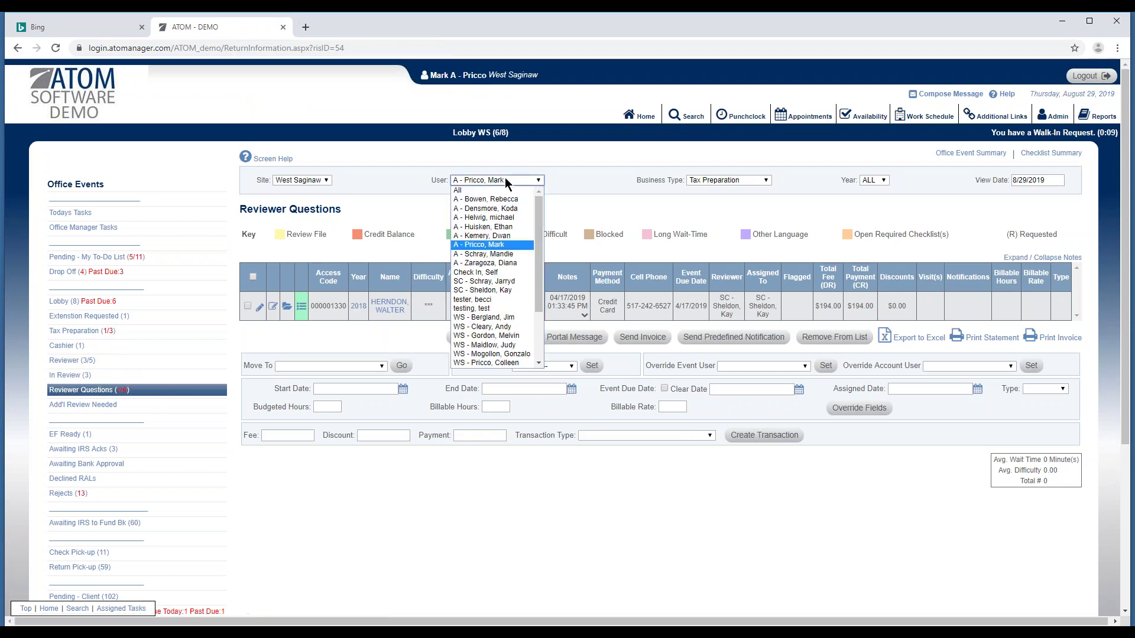
pyautogui.click(498, 190)
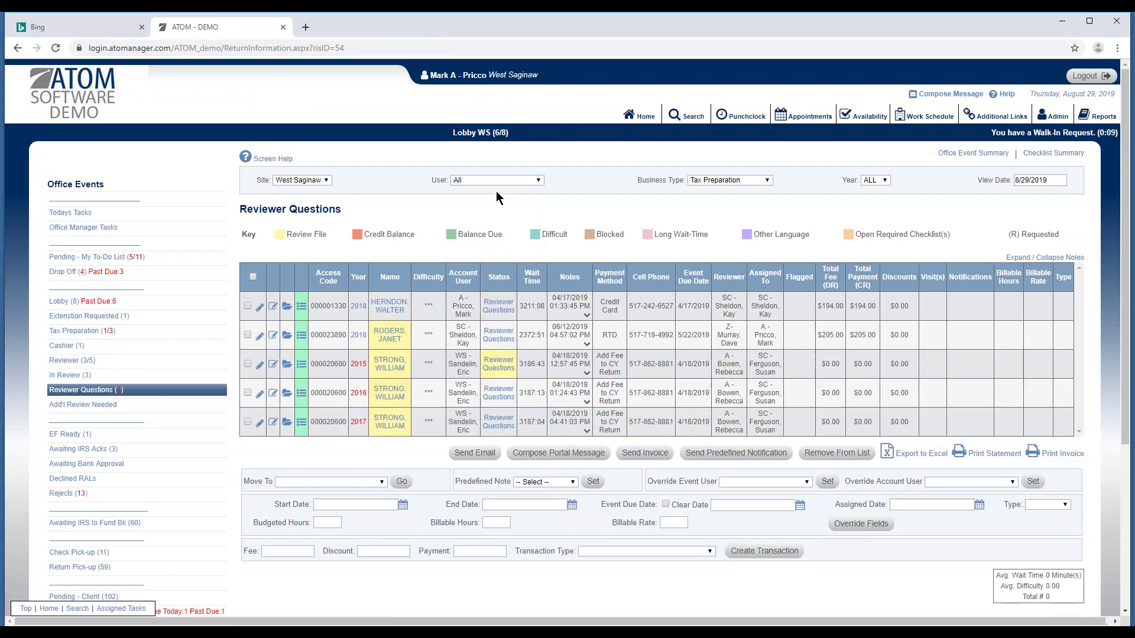
pyautogui.scroll(-3, 465, 331)
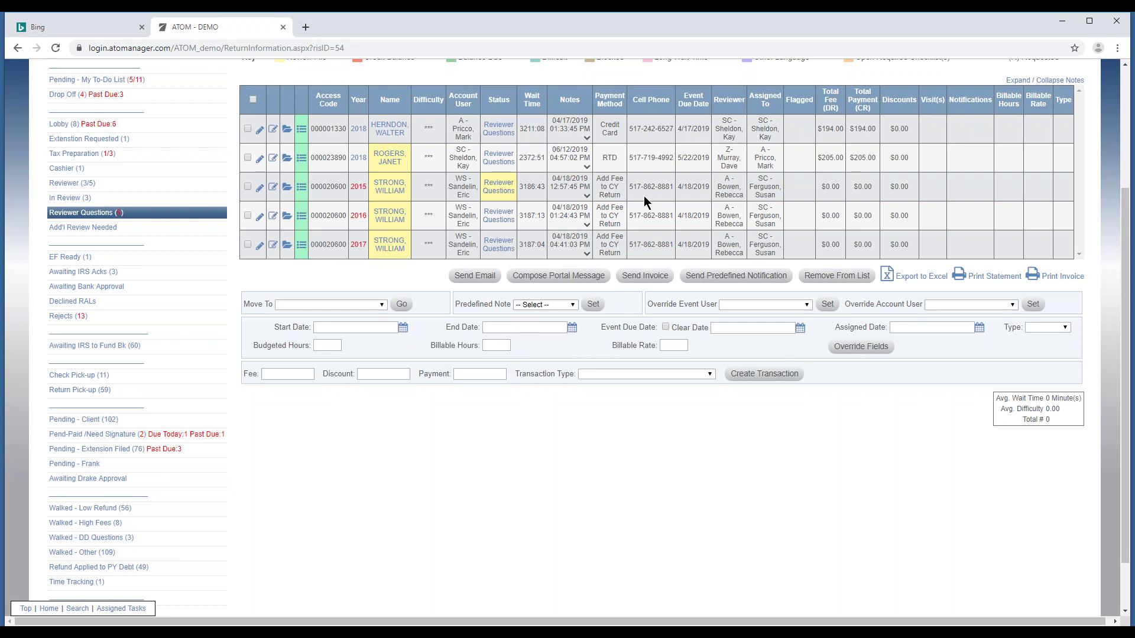
pyautogui.scroll(1, 645, 204)
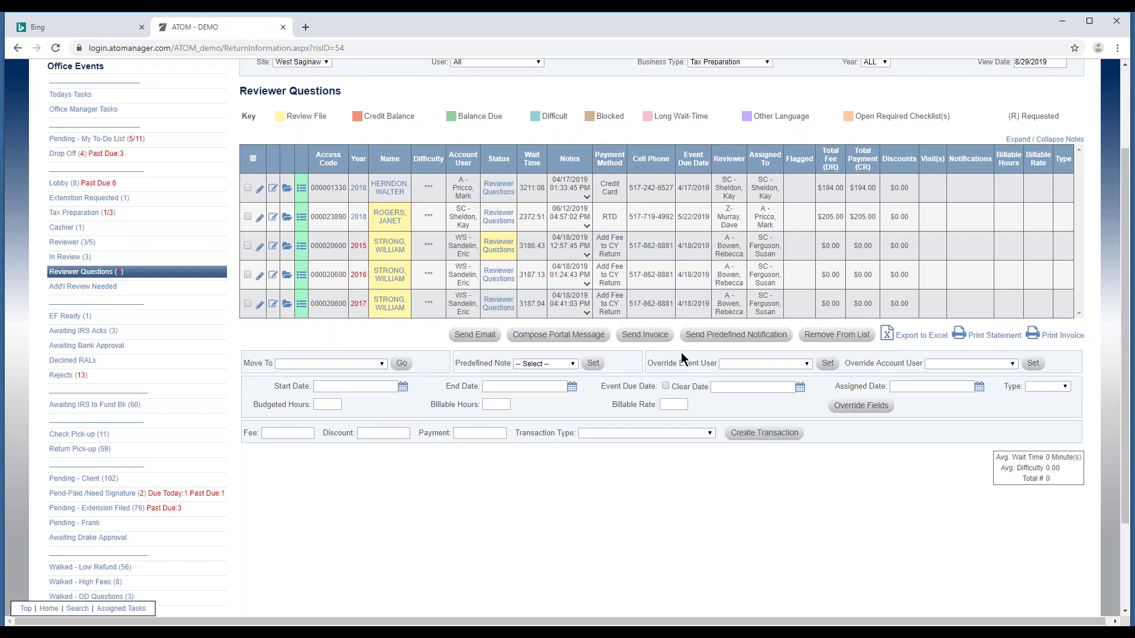
# Mark the 2015 and 2016 returns and override their event due date to cleared.
pyautogui.click(247, 246)
pyautogui.click(248, 275)
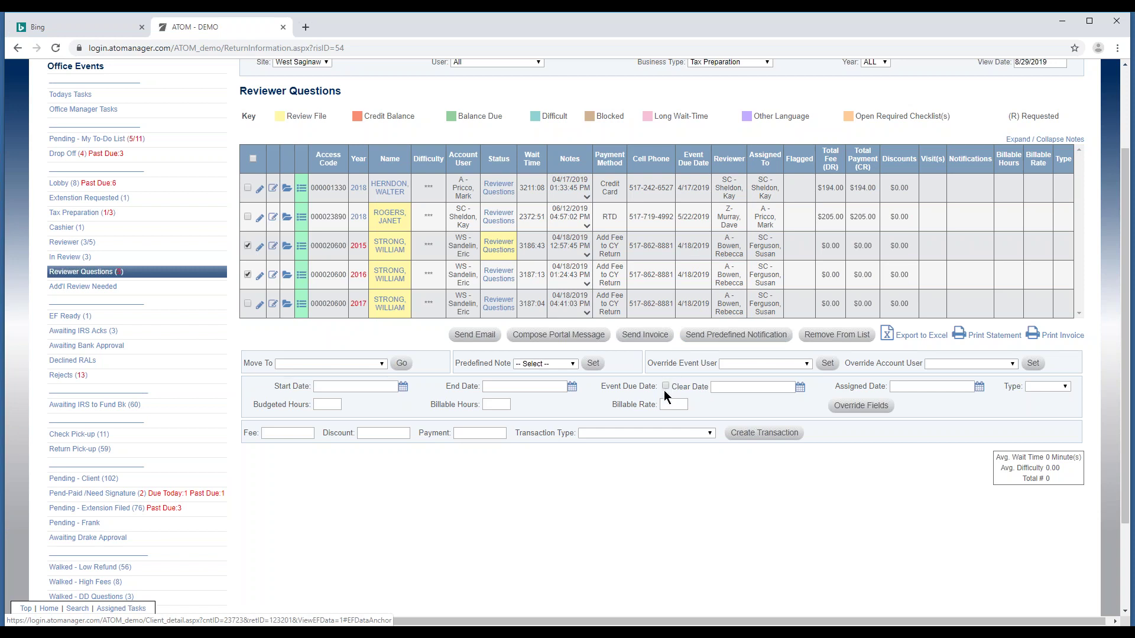
pyautogui.click(847, 406)
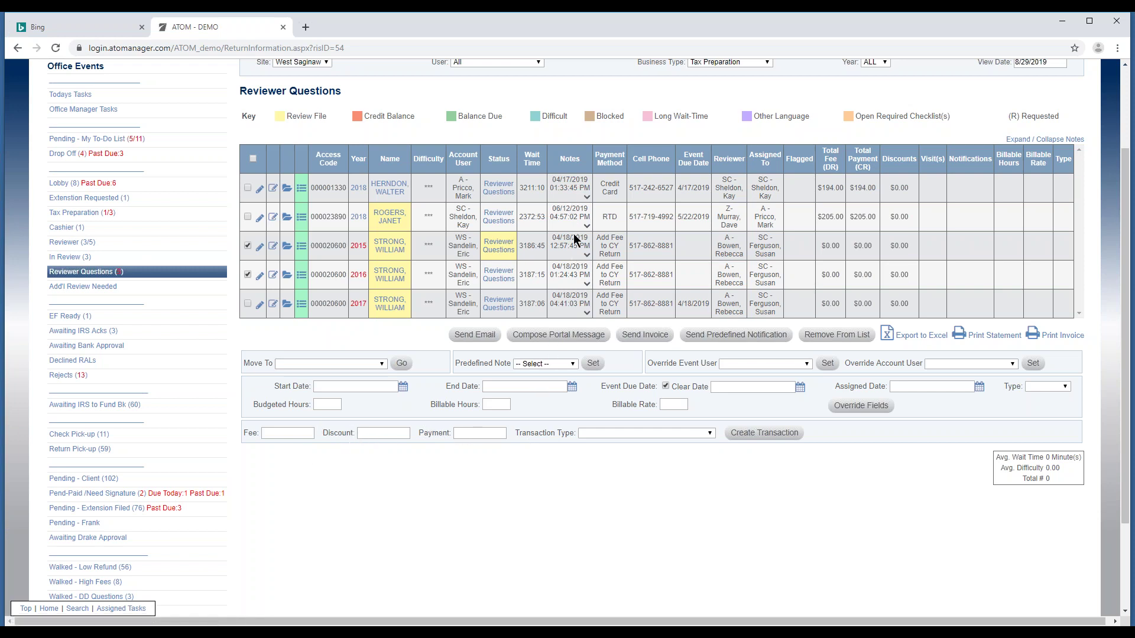
pyautogui.click(287, 433)
pyautogui.click(599, 436)
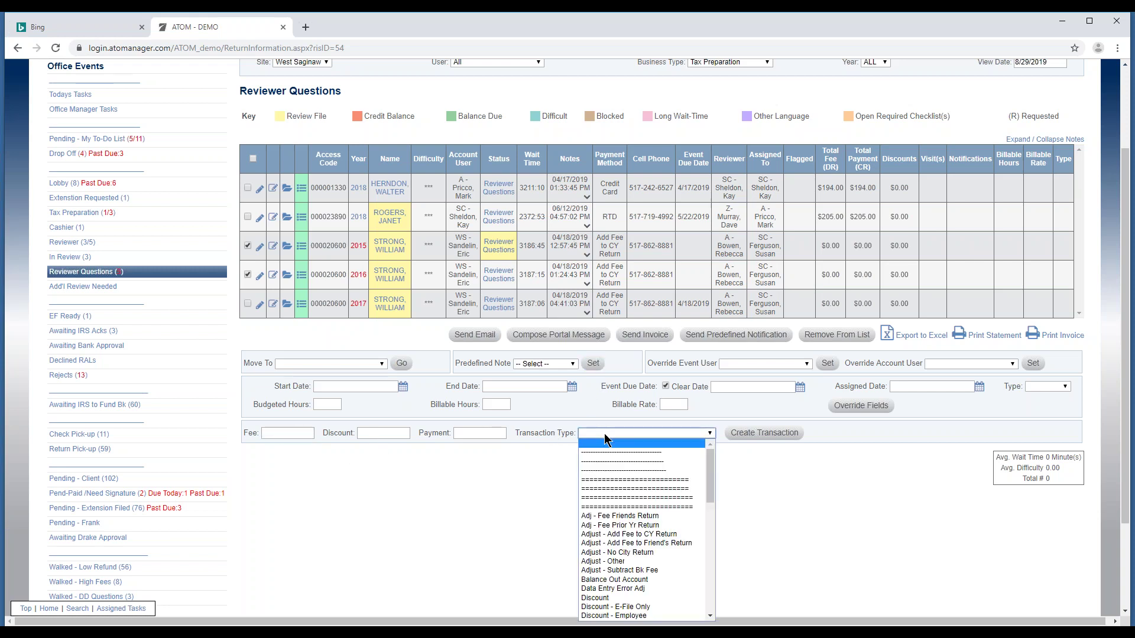
pyautogui.scroll(-10, 609, 538)
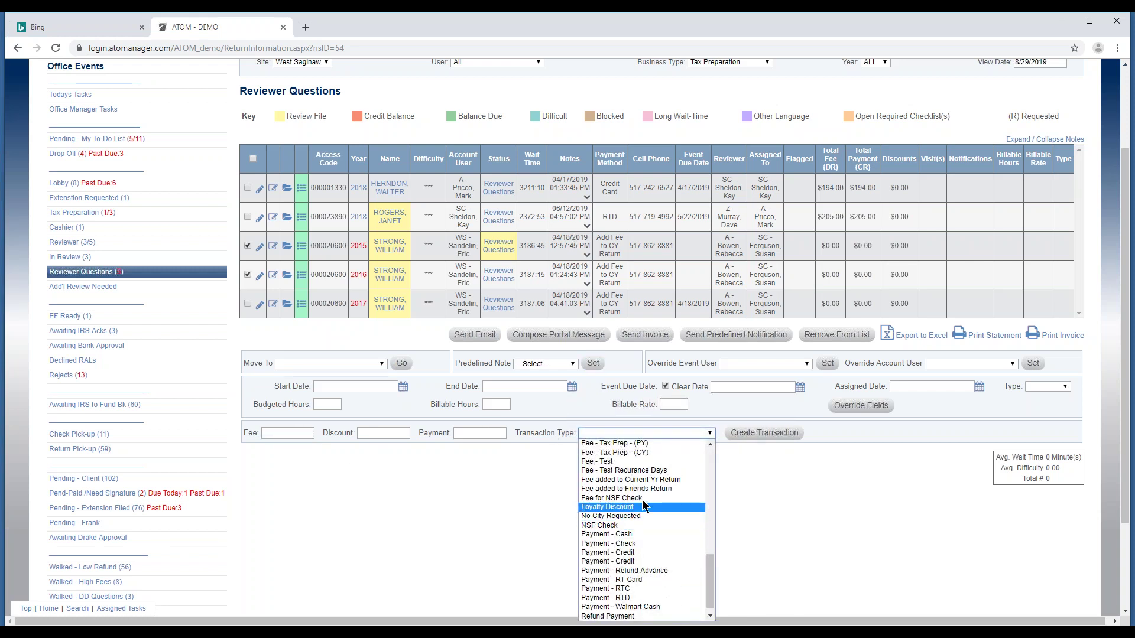
pyautogui.click(760, 473)
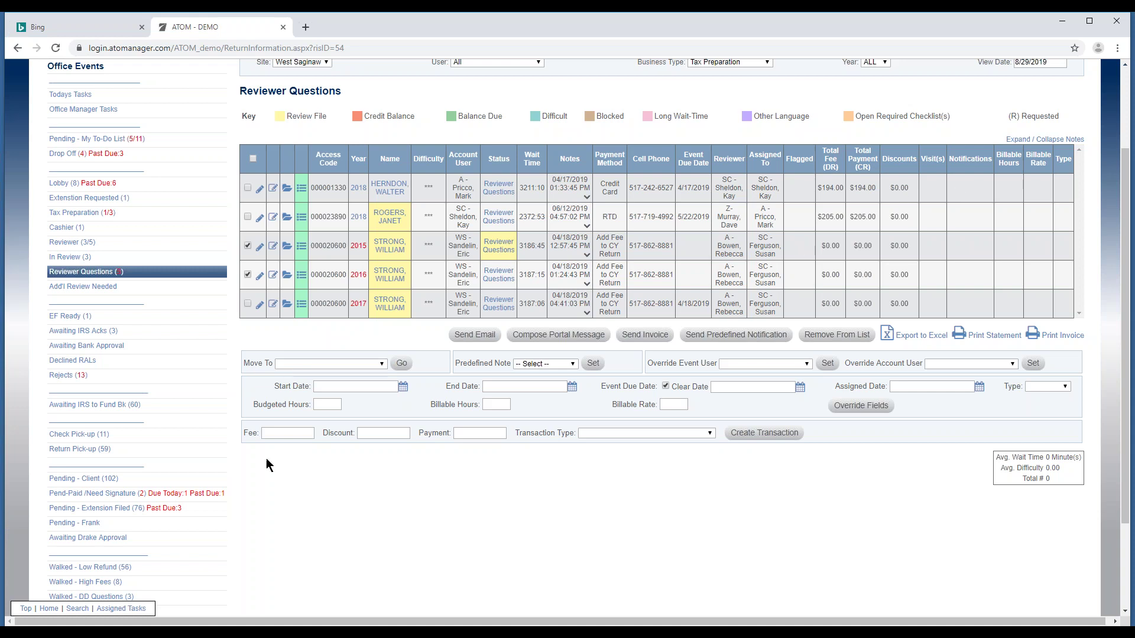
pyautogui.scroll(-2, 550, 373)
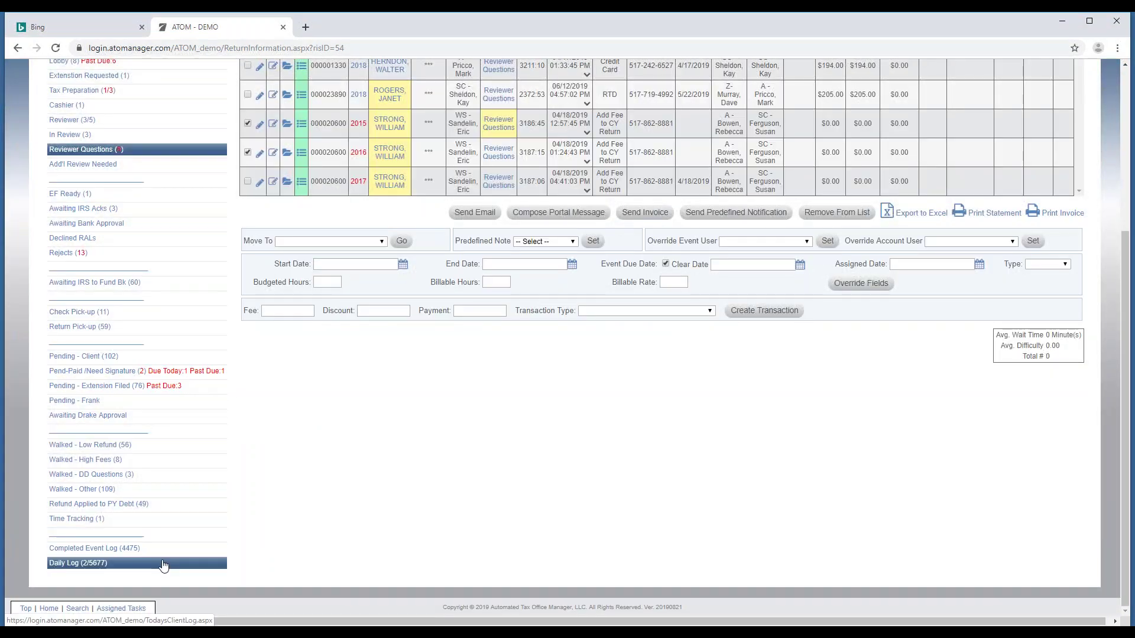
# Open the Daily Log and show its client entries for all days.
pyautogui.click(164, 567)
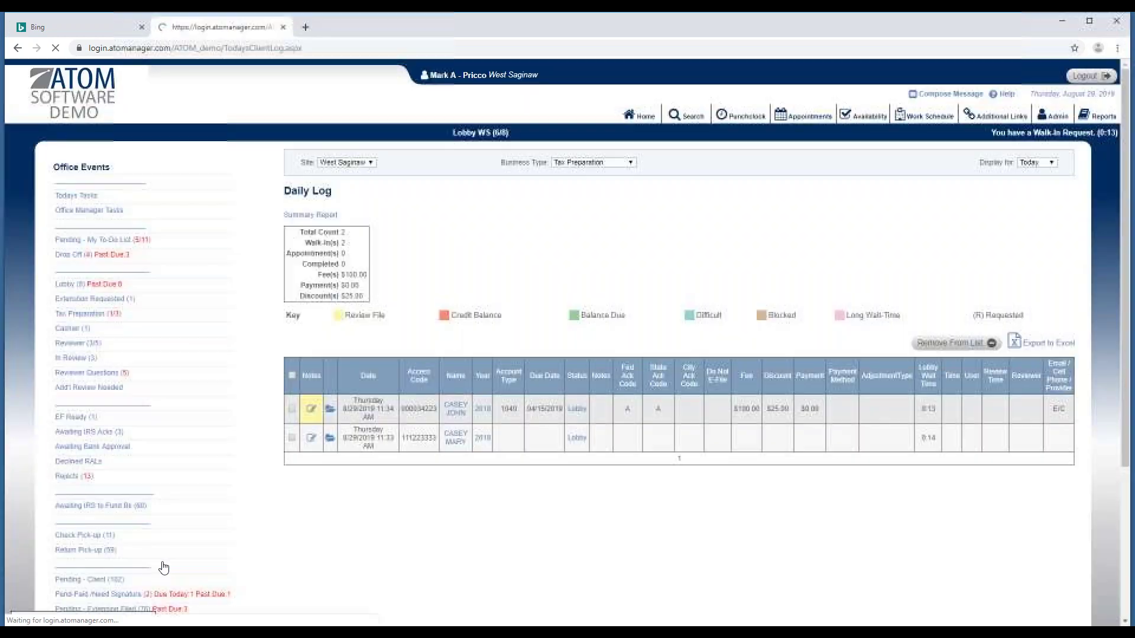
pyautogui.scroll(-1, 964, 217)
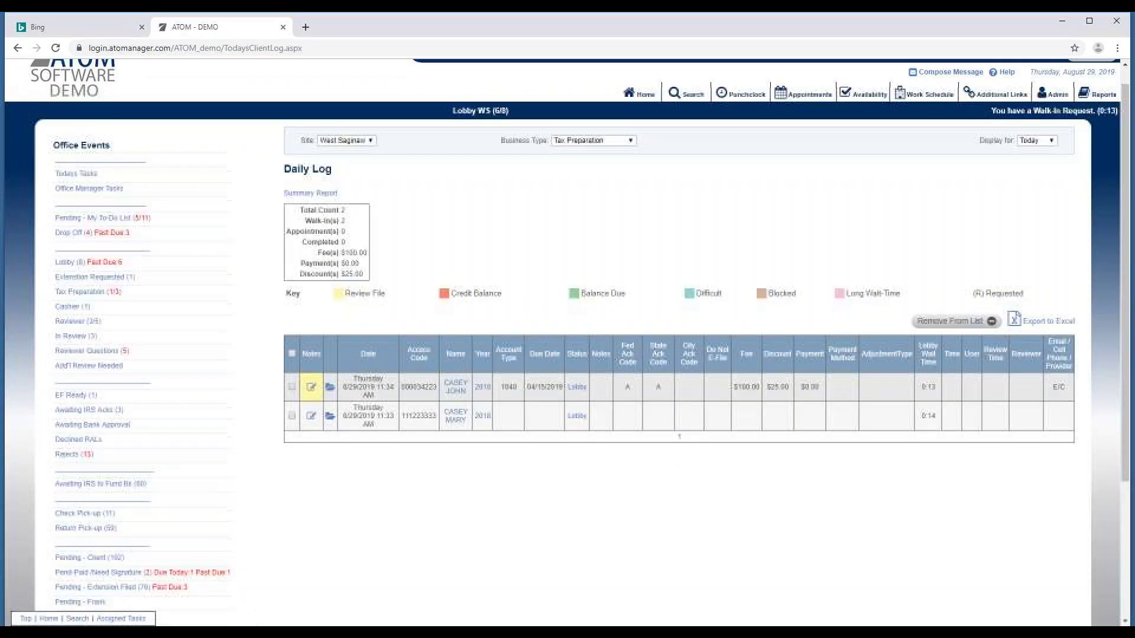
pyautogui.scroll(1, 964, 210)
pyautogui.click(1034, 162)
pyautogui.click(1010, 185)
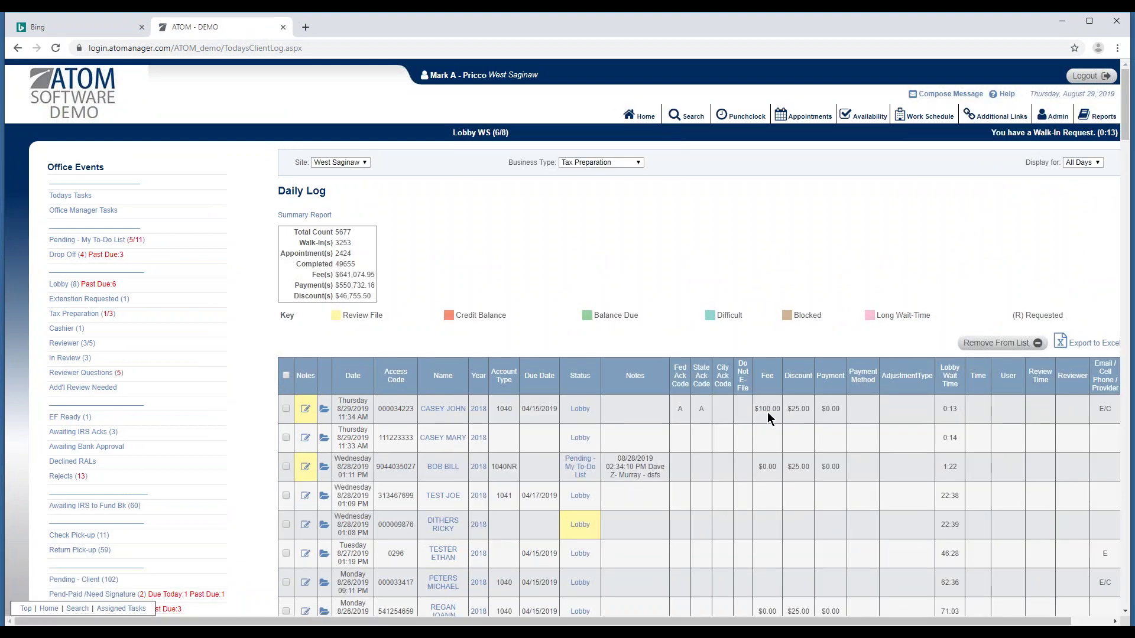
pyautogui.hscroll(2, 864, 613)
pyautogui.scroll(-2, 966, 398)
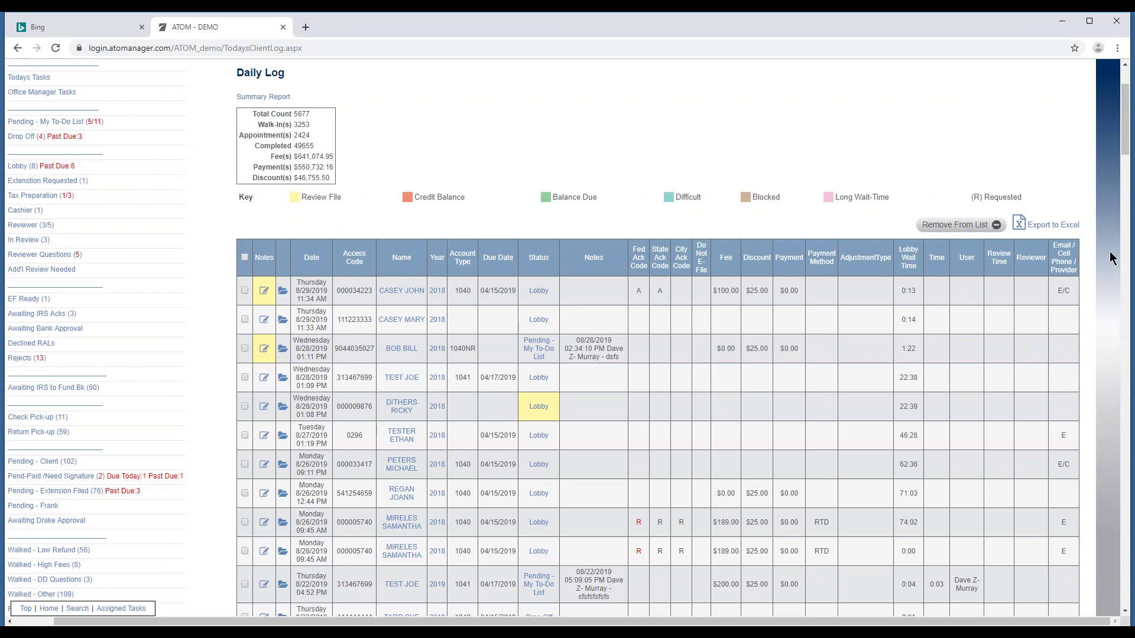
# Select every Daily Log record, remove them from the list, and return Home.
pyautogui.click(244, 258)
pyautogui.moveTo(1123, 154); pyautogui.dragTo(1052, 609)
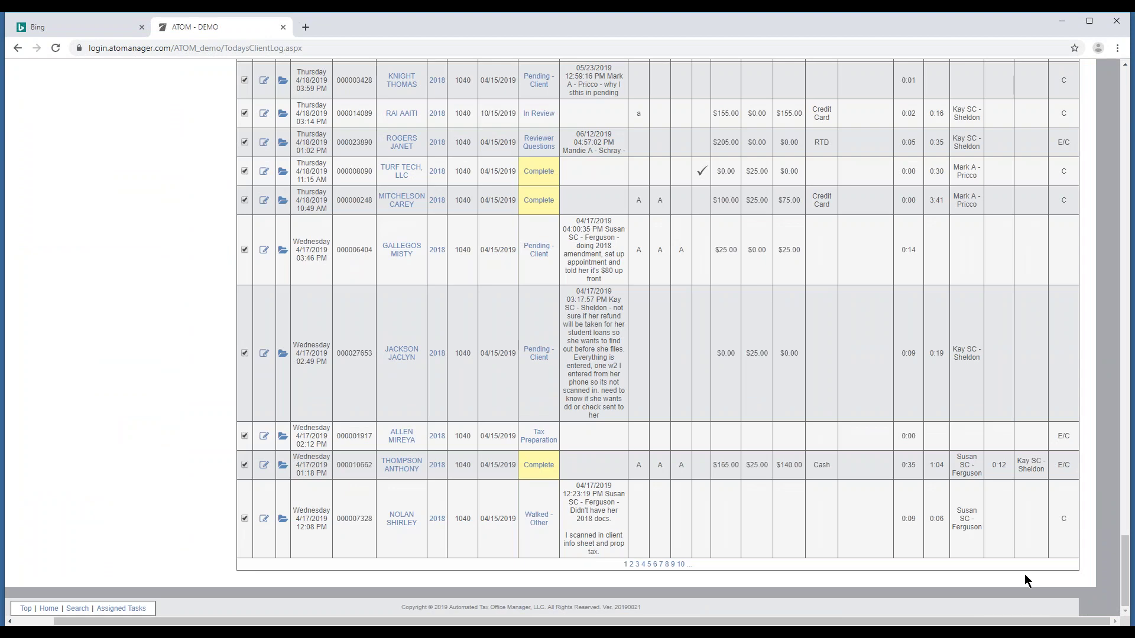
pyautogui.moveTo(1126, 584); pyautogui.dragTo(1123, 109)
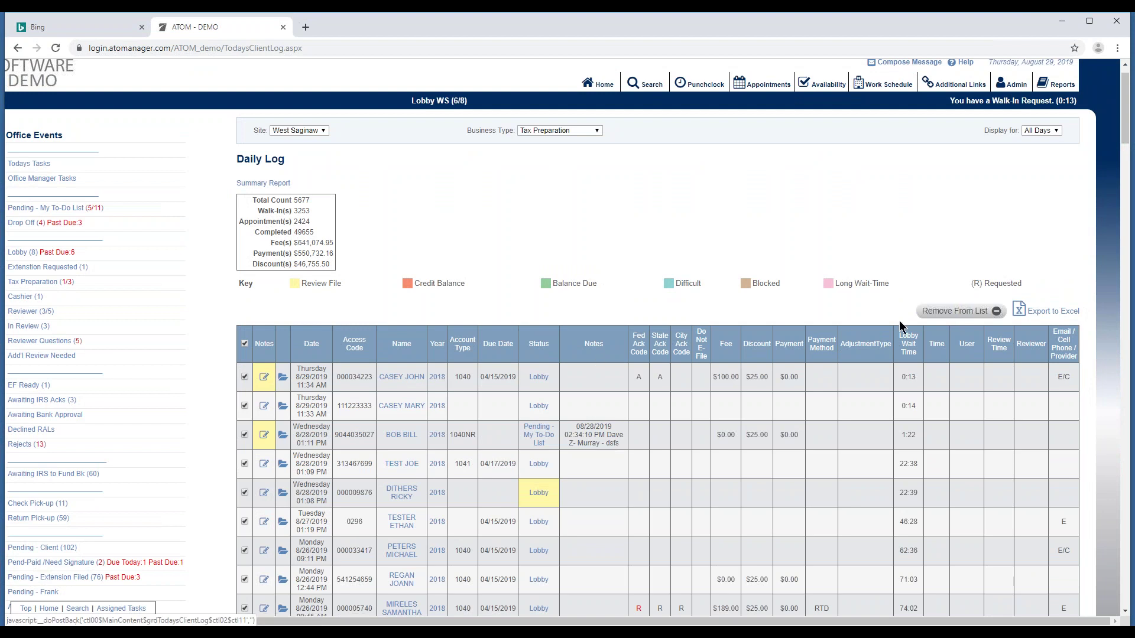
pyautogui.click(964, 310)
pyautogui.click(626, 130)
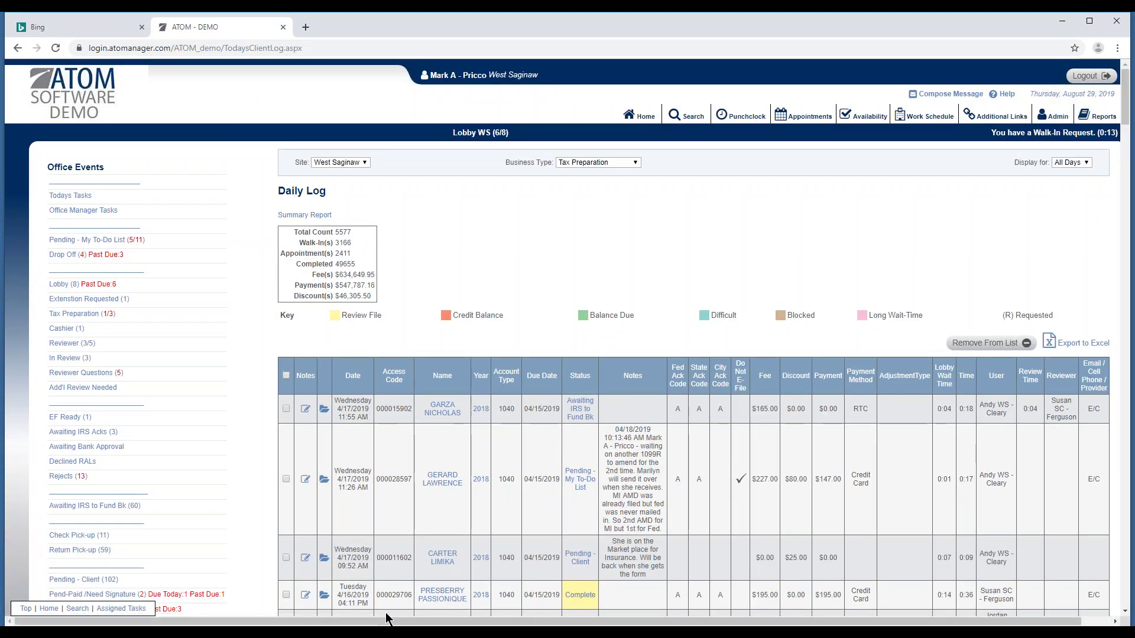
pyautogui.scroll(-8, 243, 538)
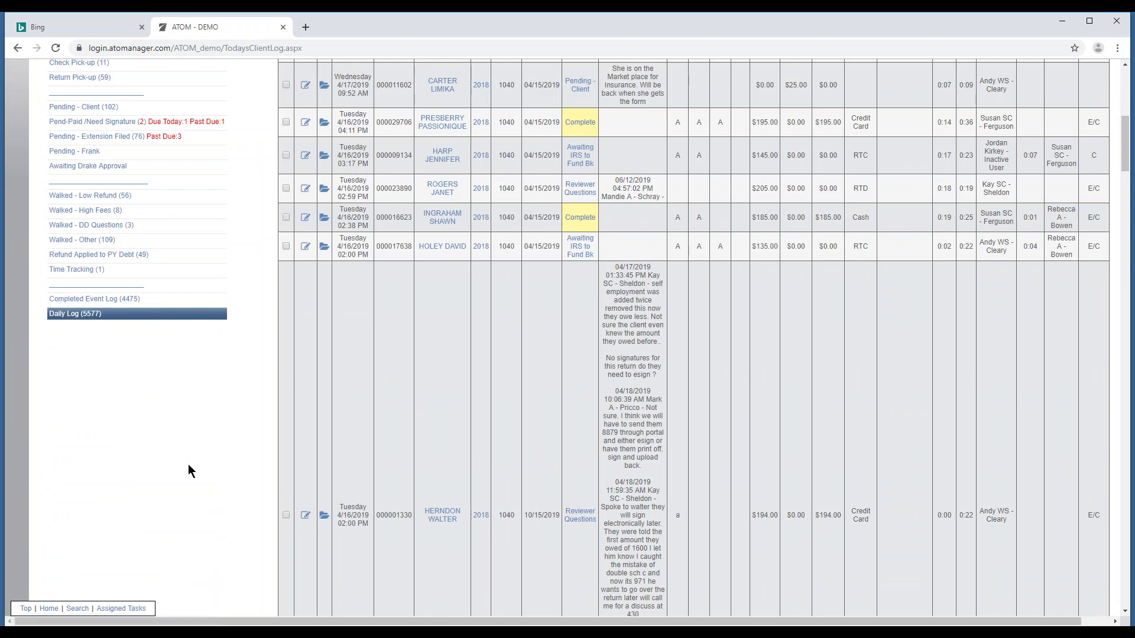
pyautogui.scroll(8, 351, 342)
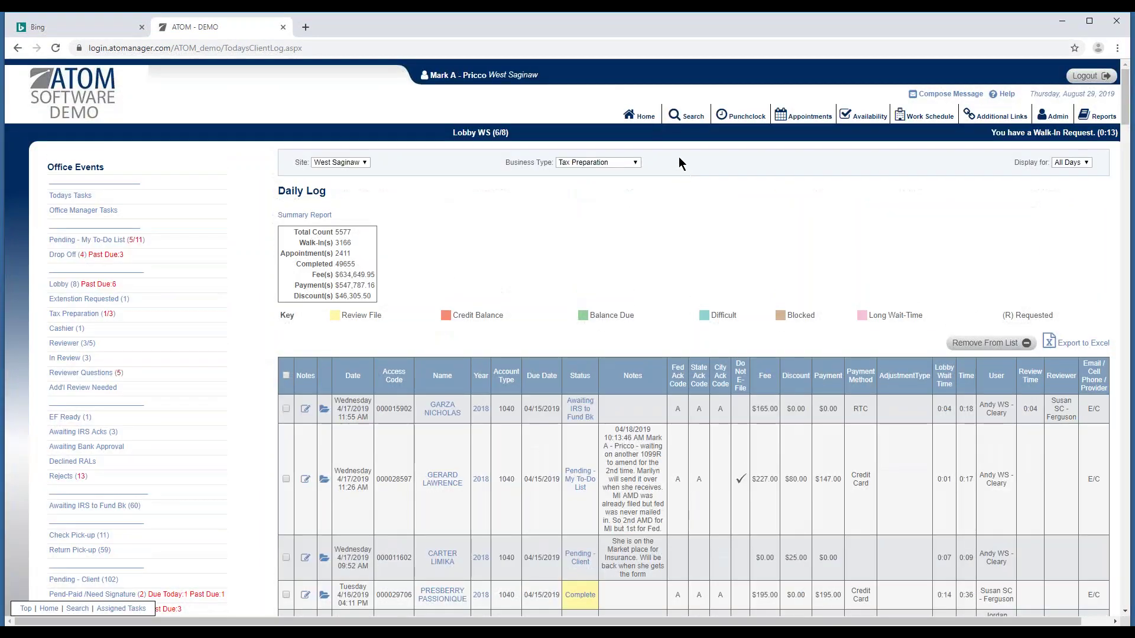
pyautogui.click(641, 115)
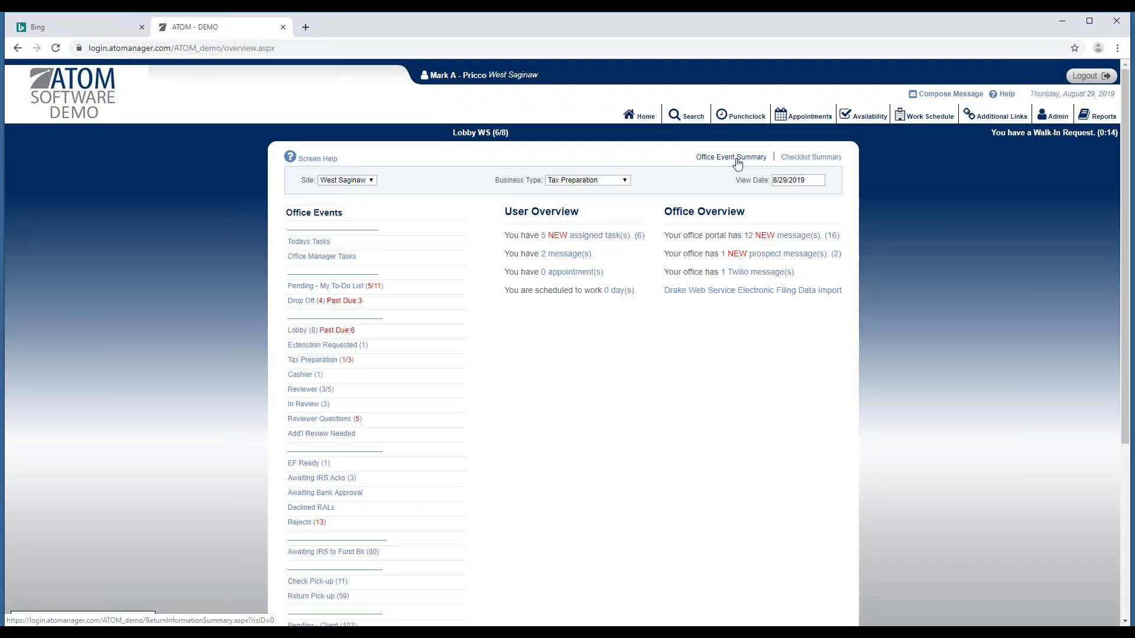
# Open the Office Event Summary report and select Tax Preparation as the office event.
pyautogui.click(737, 158)
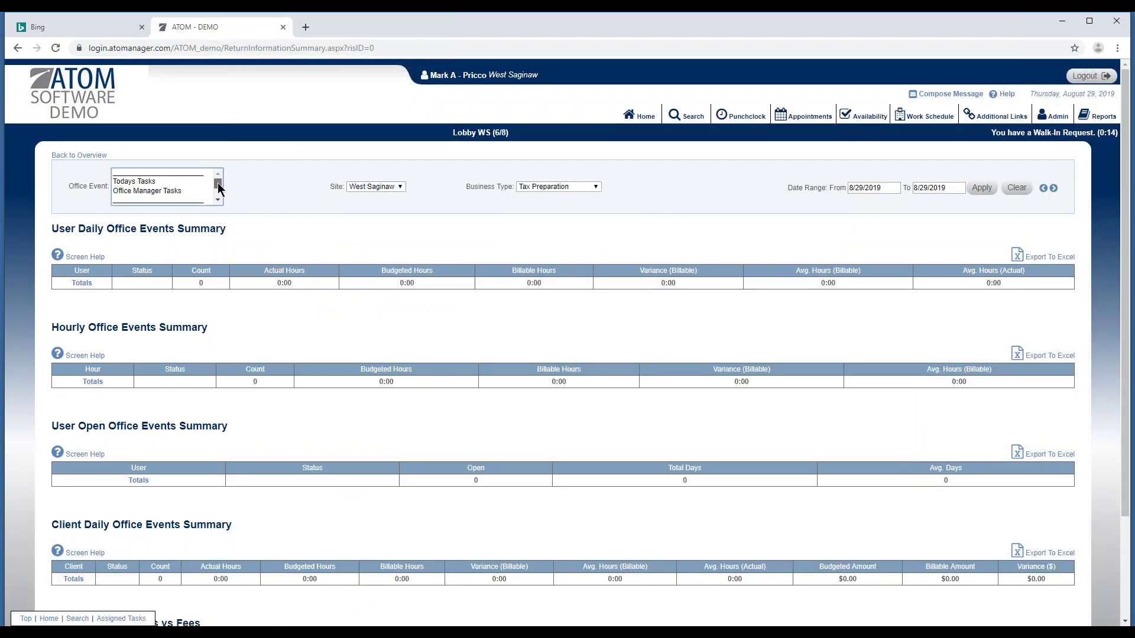
pyautogui.scroll(-1, 218, 185)
pyautogui.scroll(-1, 217, 204)
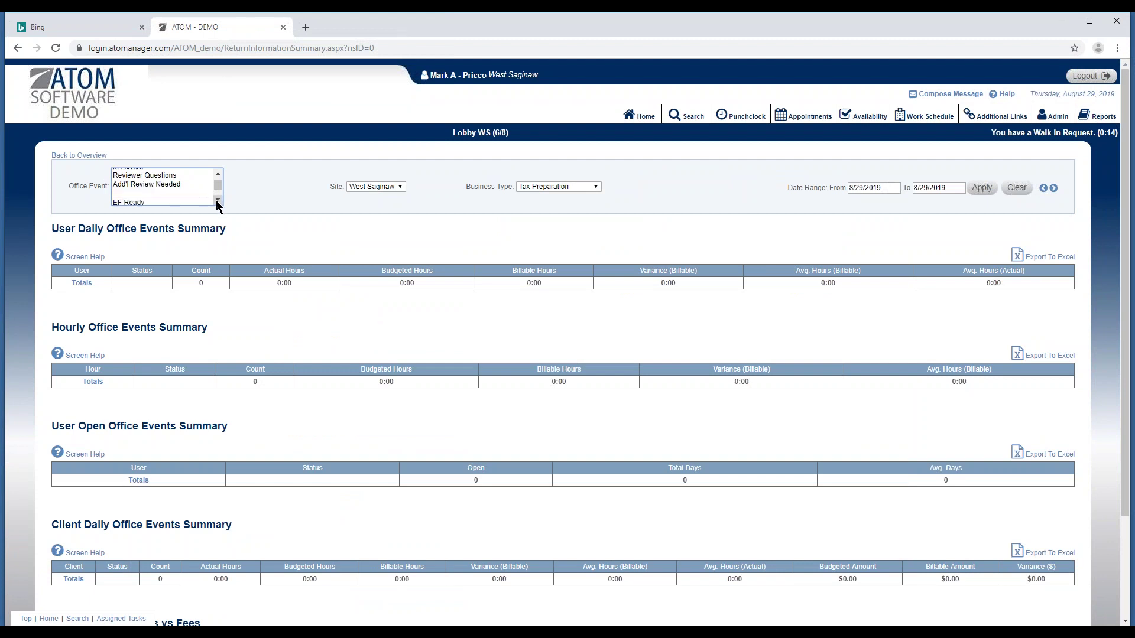
pyautogui.scroll(2, 218, 180)
pyautogui.click(218, 173)
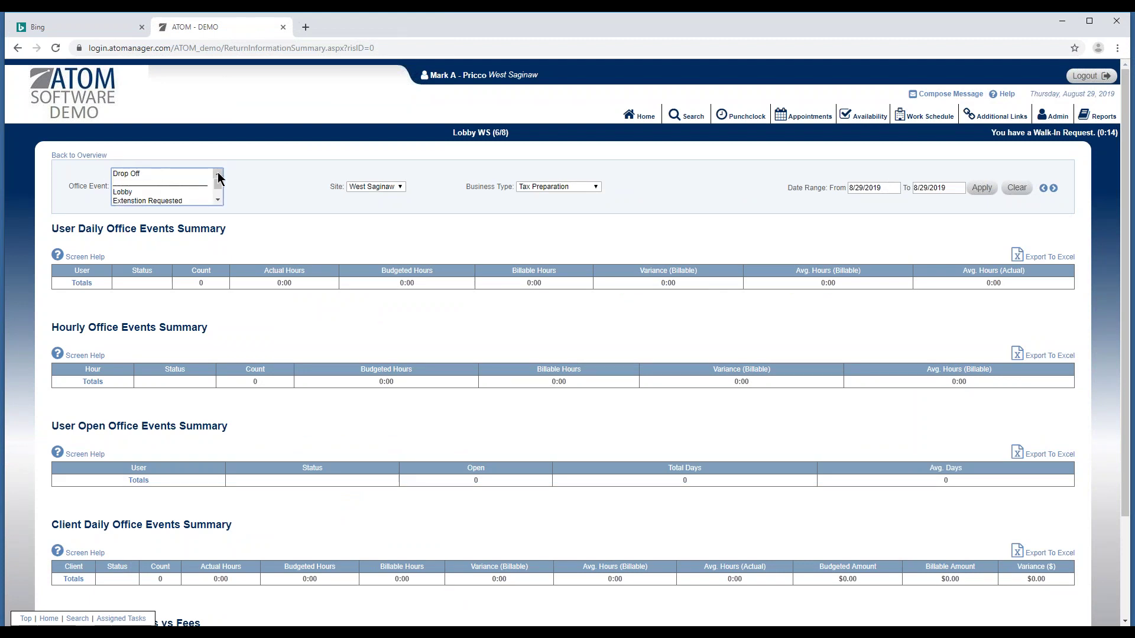
pyautogui.click(218, 173)
pyautogui.click(218, 172)
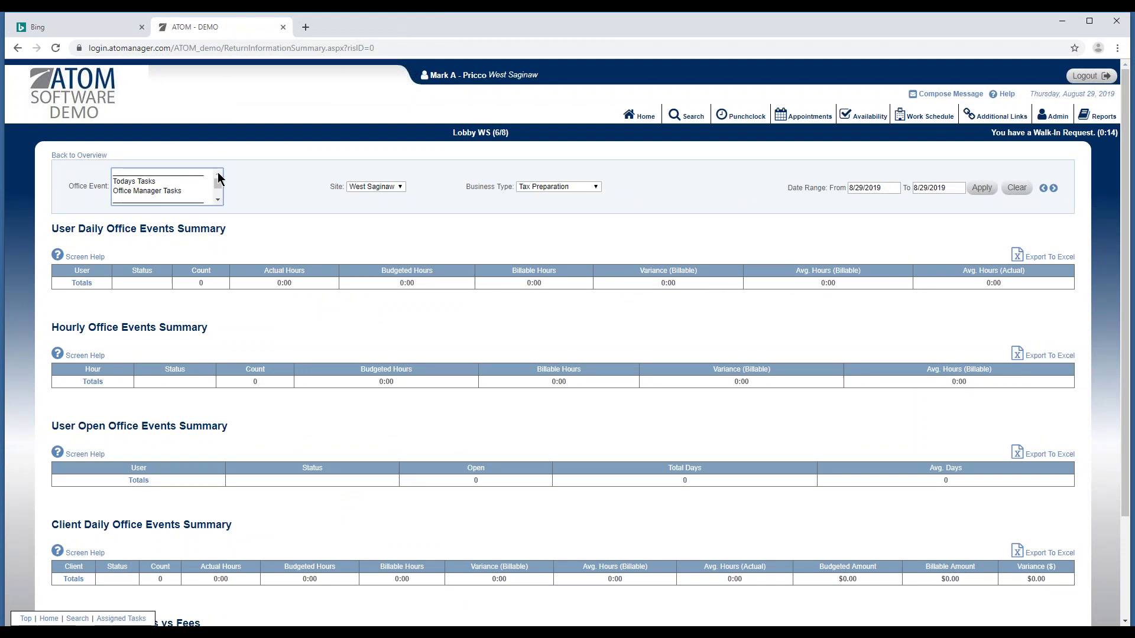
pyautogui.click(217, 201)
pyautogui.click(218, 201)
pyautogui.click(217, 202)
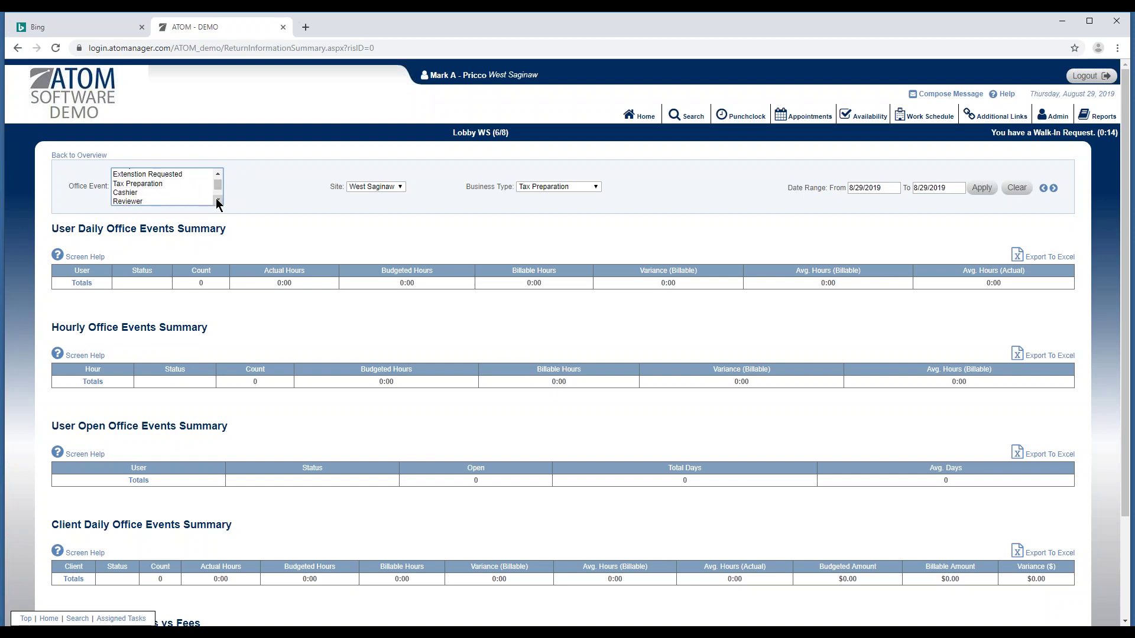
pyautogui.click(180, 184)
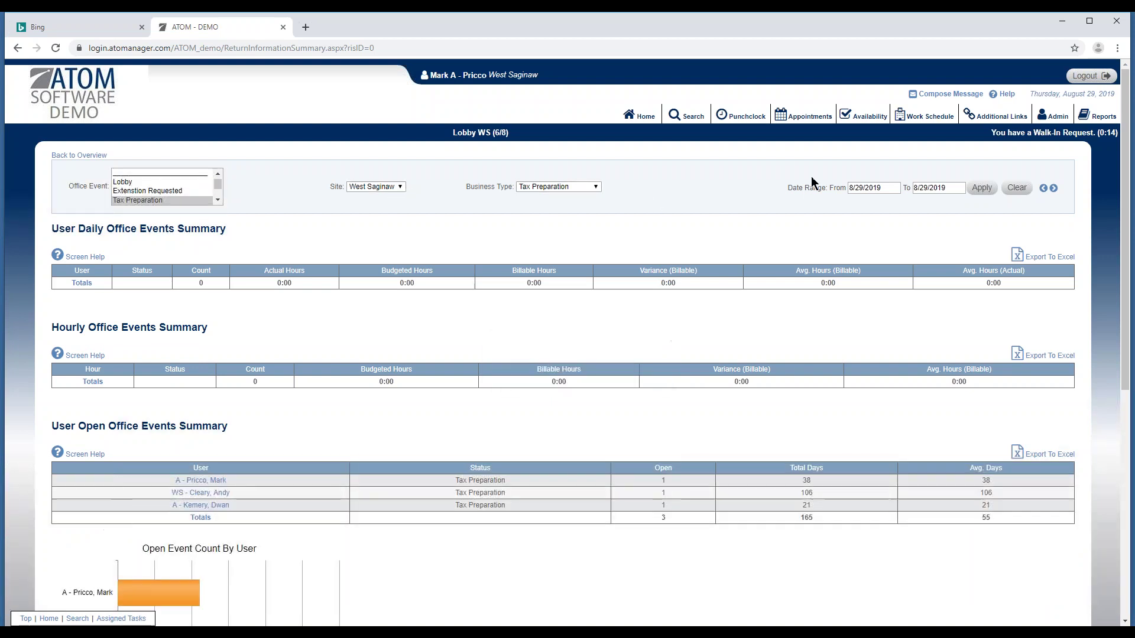
# Set the report's From date to June 30, 2019 and apply the range.
pyautogui.click(867, 187)
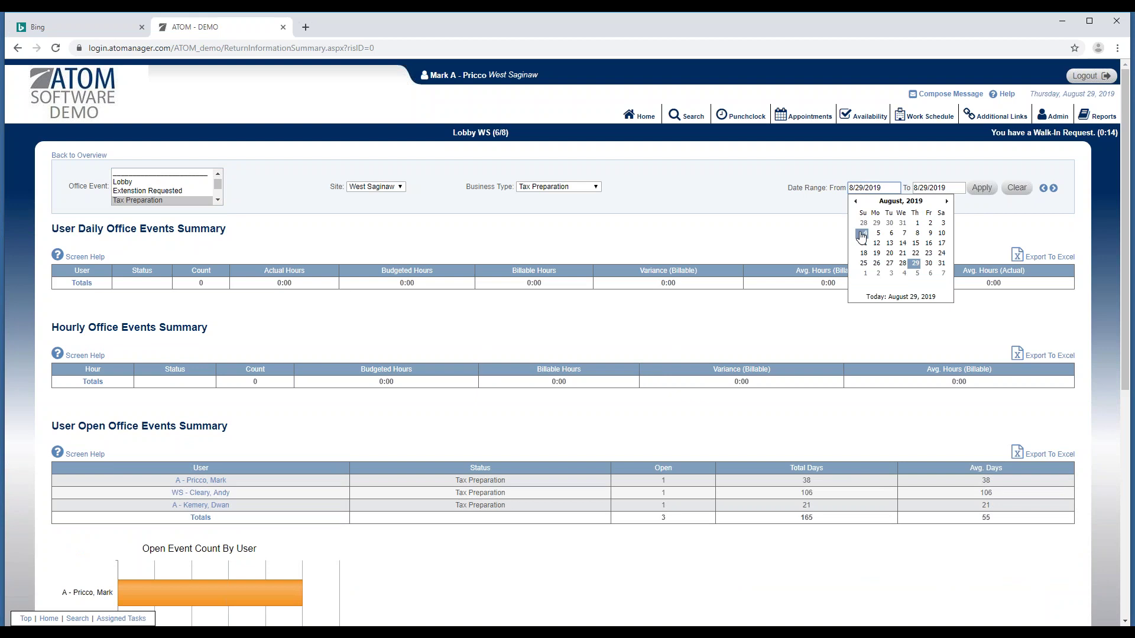
pyautogui.click(854, 203)
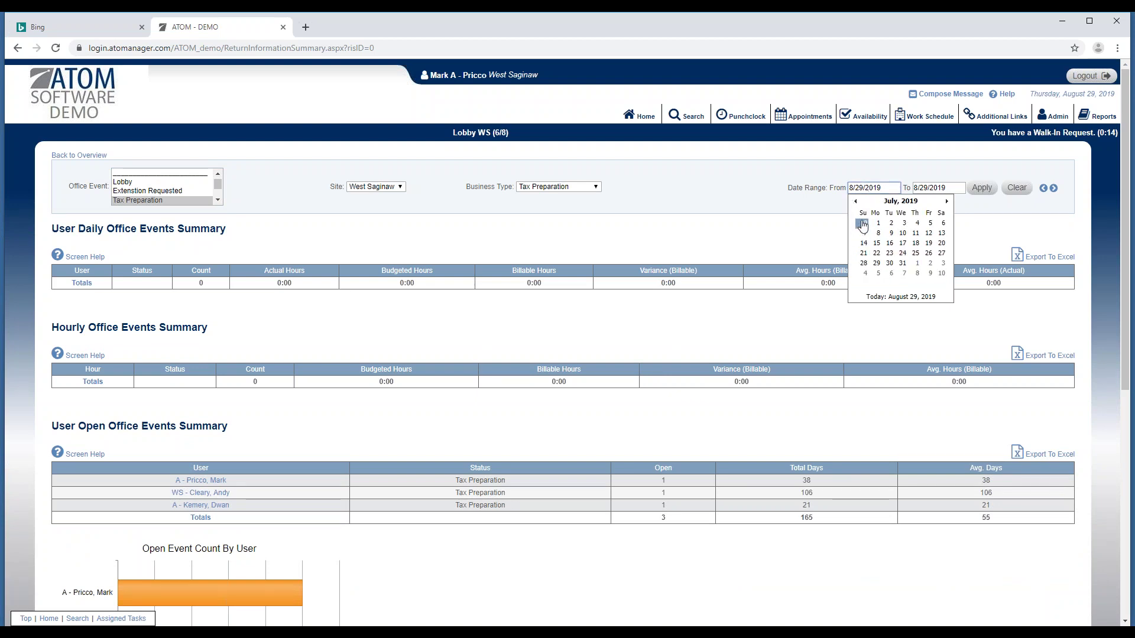
pyautogui.click(864, 223)
pyautogui.click(981, 189)
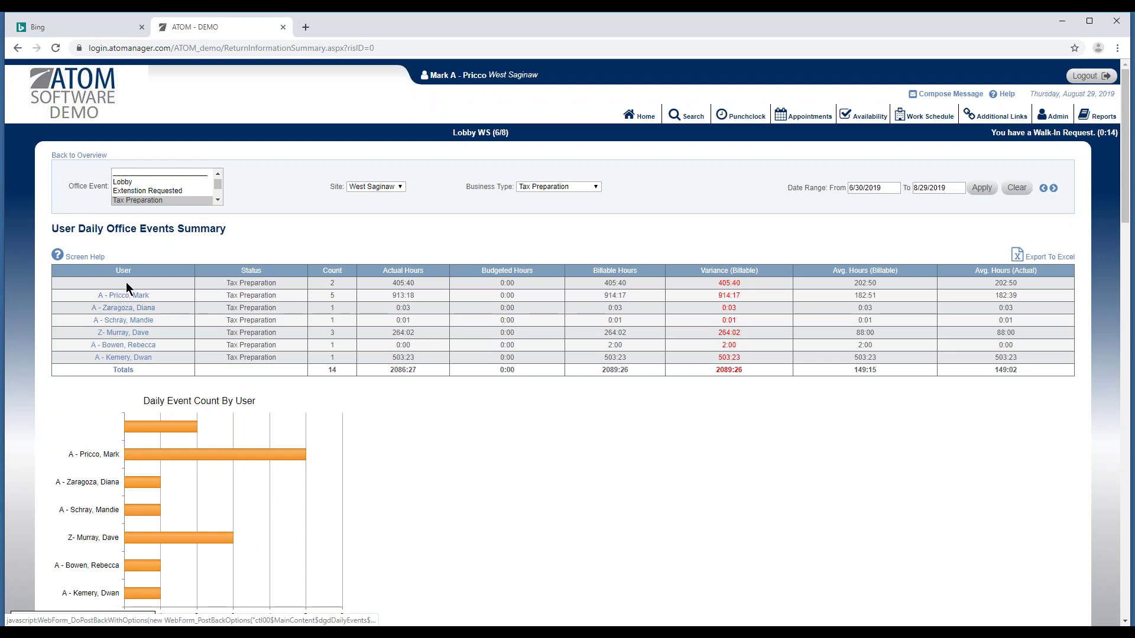
# Review the Hourly and User Open Office Events Summary tables for 6/30–8/29/2019.
pyautogui.scroll(-10, 279, 367)
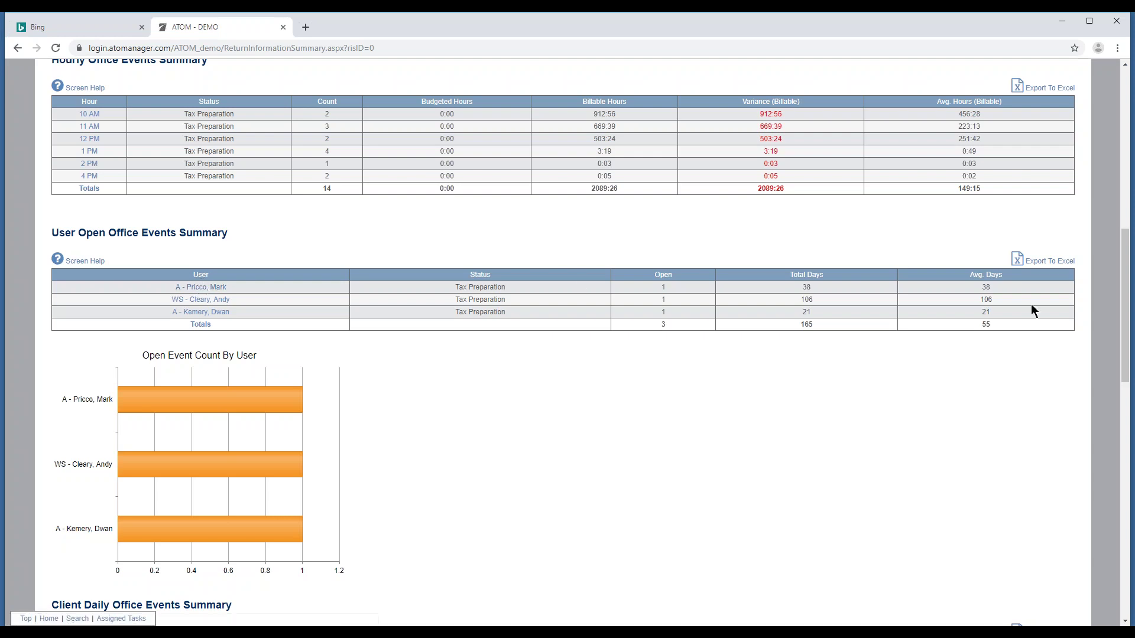
pyautogui.moveTo(1126, 282); pyautogui.dragTo(1126, 119)
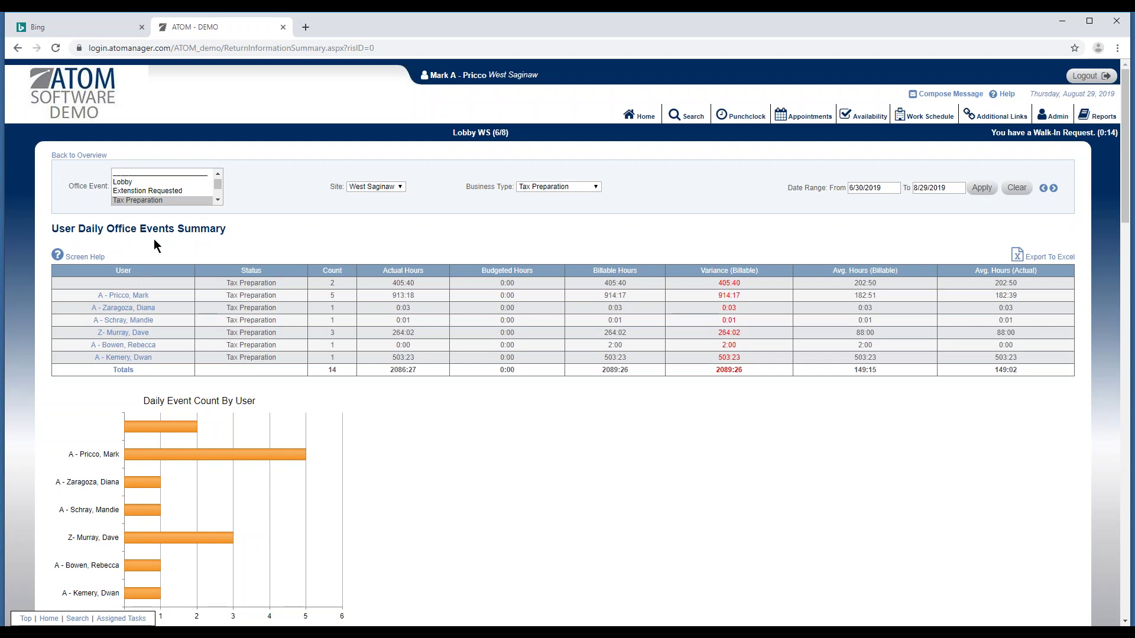
# Go back to the Home overview and scroll its Office Events list, including Lobby (8).
pyautogui.click(639, 118)
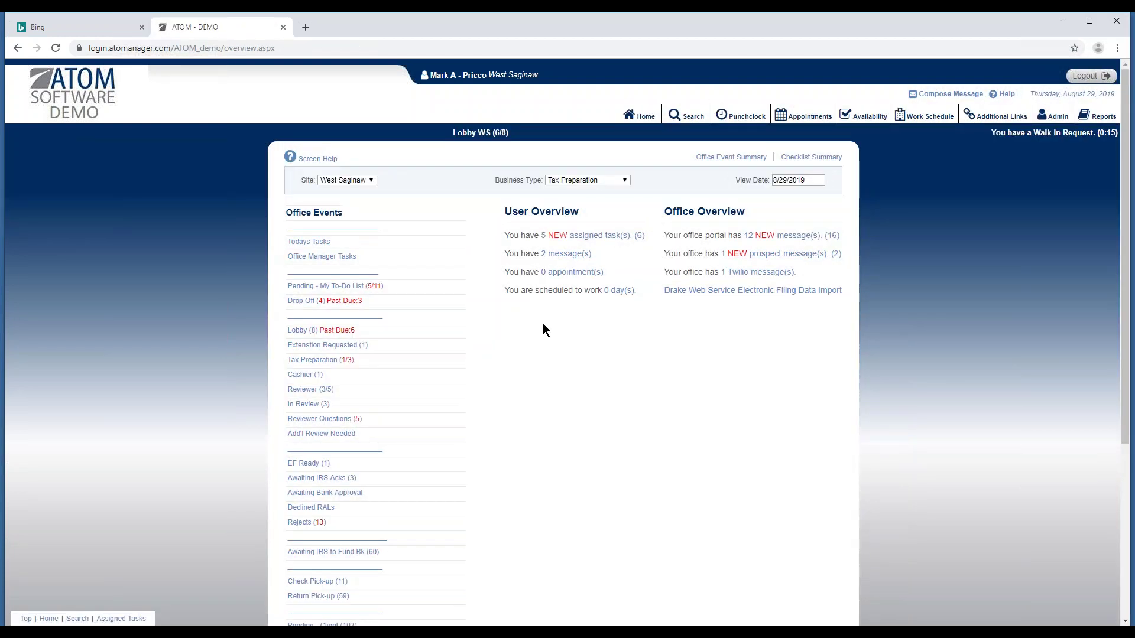
pyautogui.scroll(-3, 519, 346)
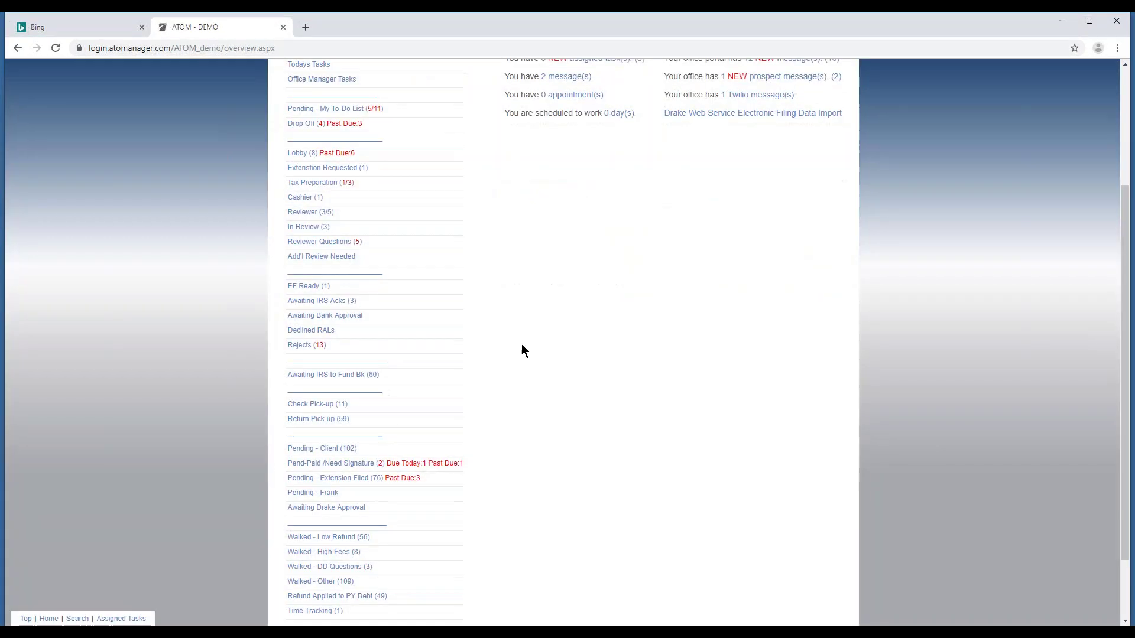
pyautogui.scroll(3, 522, 344)
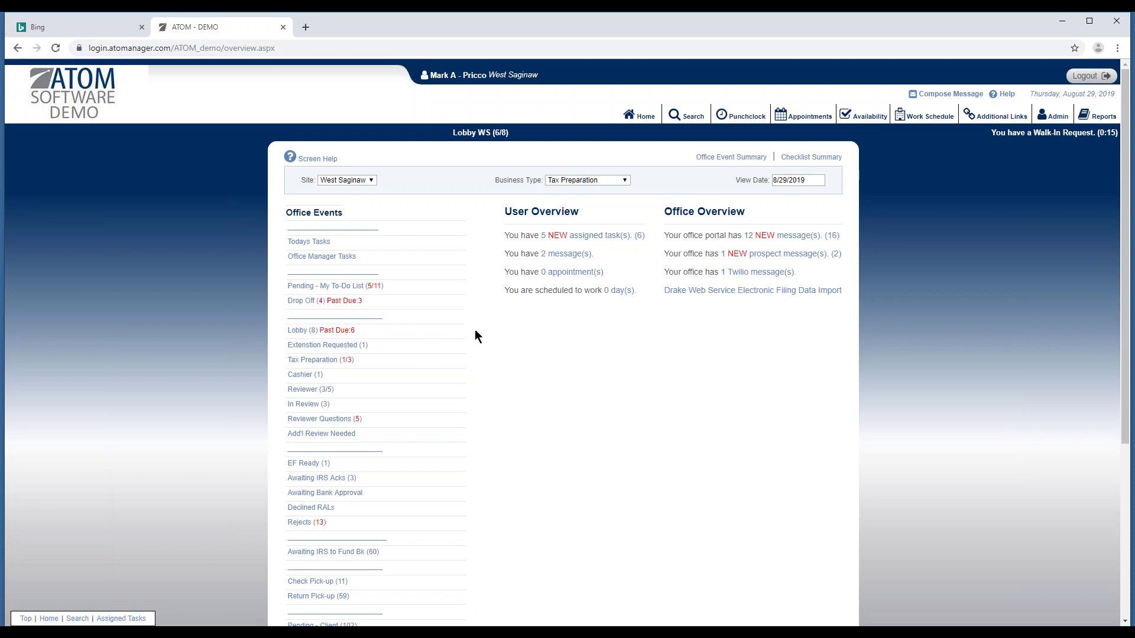
pyautogui.scroll(-1, 513, 431)
pyautogui.scroll(-3, 514, 433)
pyautogui.scroll(-2, 628, 378)
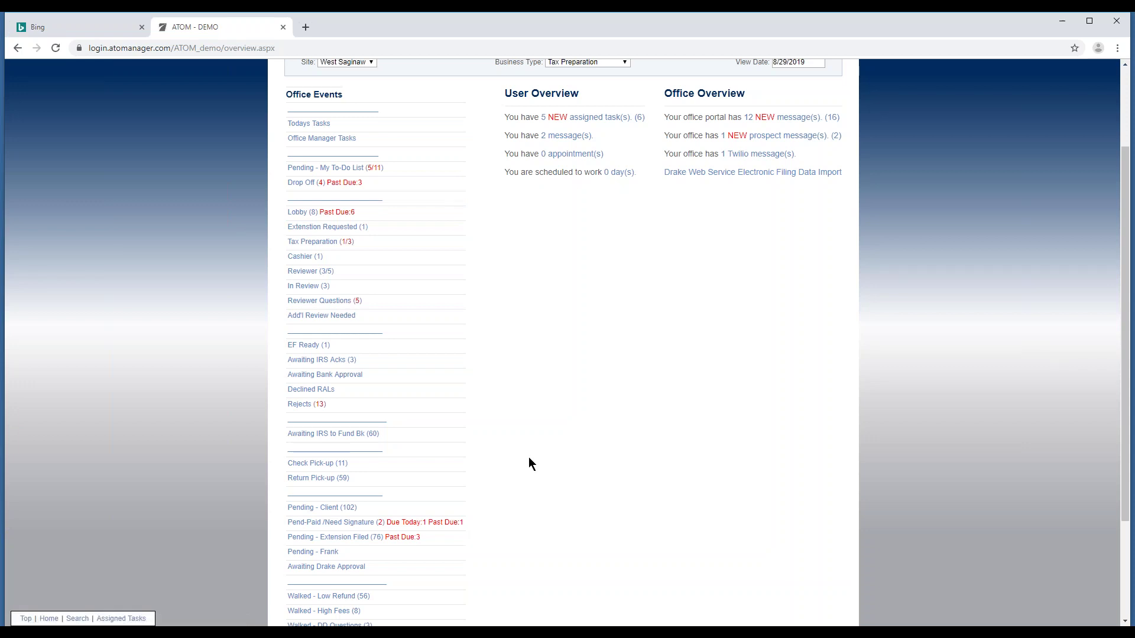
pyautogui.scroll(1, 529, 457)
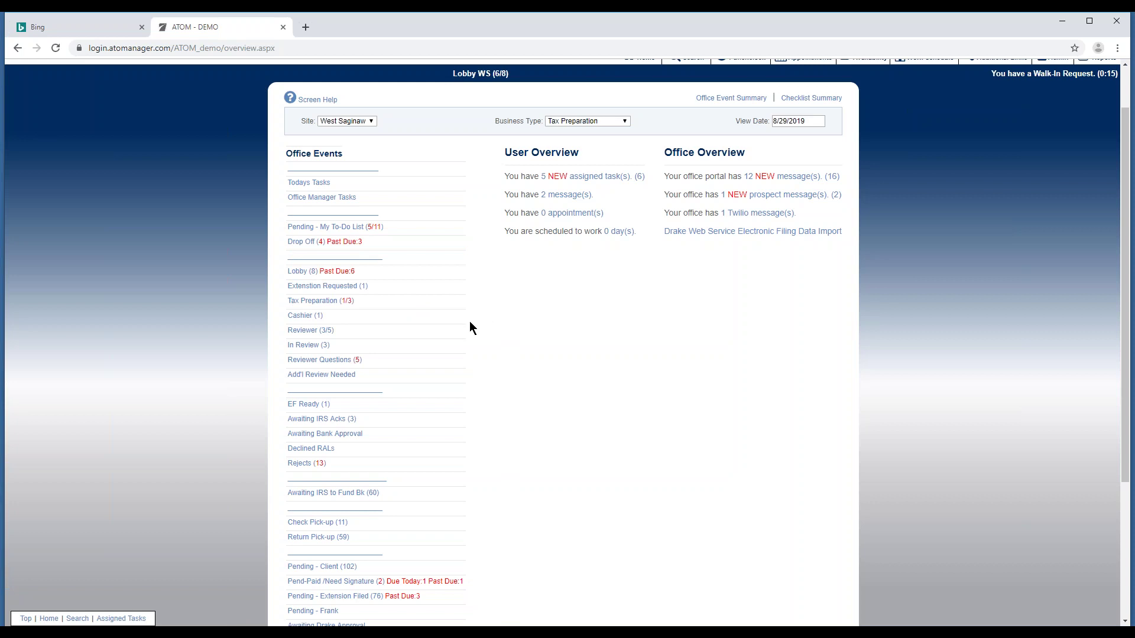
# Open the Lobby queue from the overview to see its eight waiting returns.
pyautogui.click(363, 275)
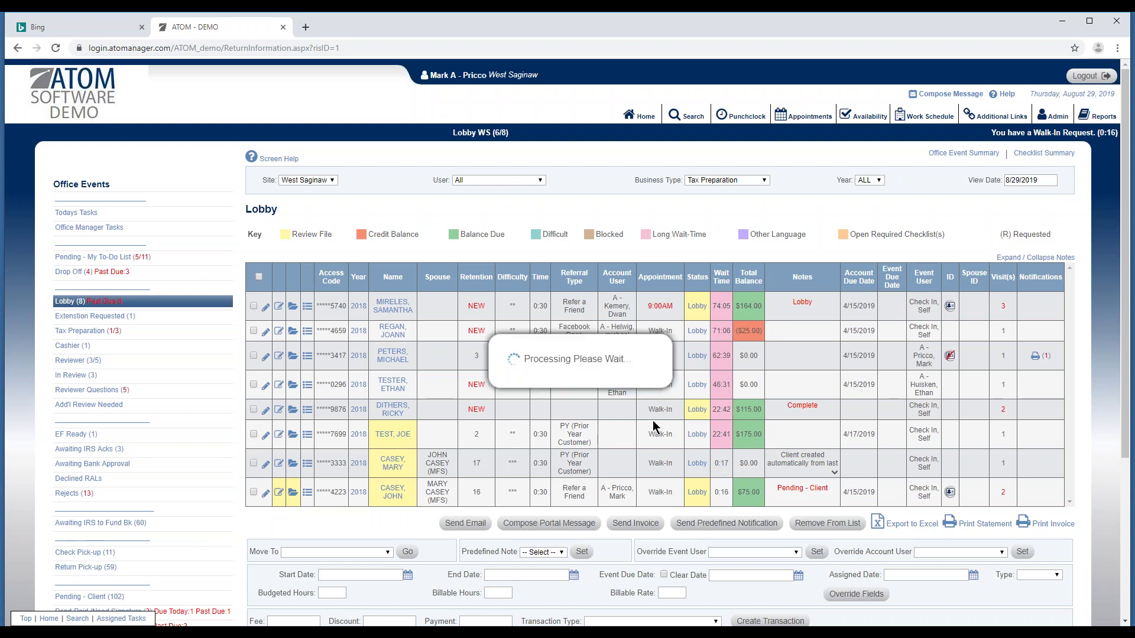
# Open the Drop Off queue and scroll through its four returns totaling $455.00.
pyautogui.click(93, 273)
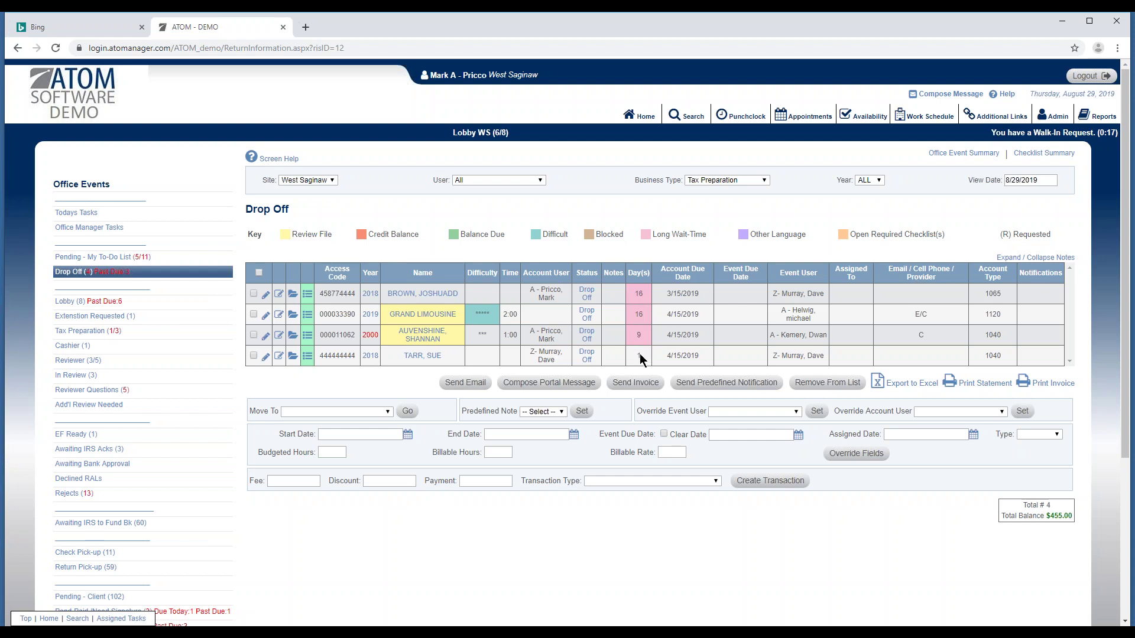
pyautogui.scroll(-4, 532, 413)
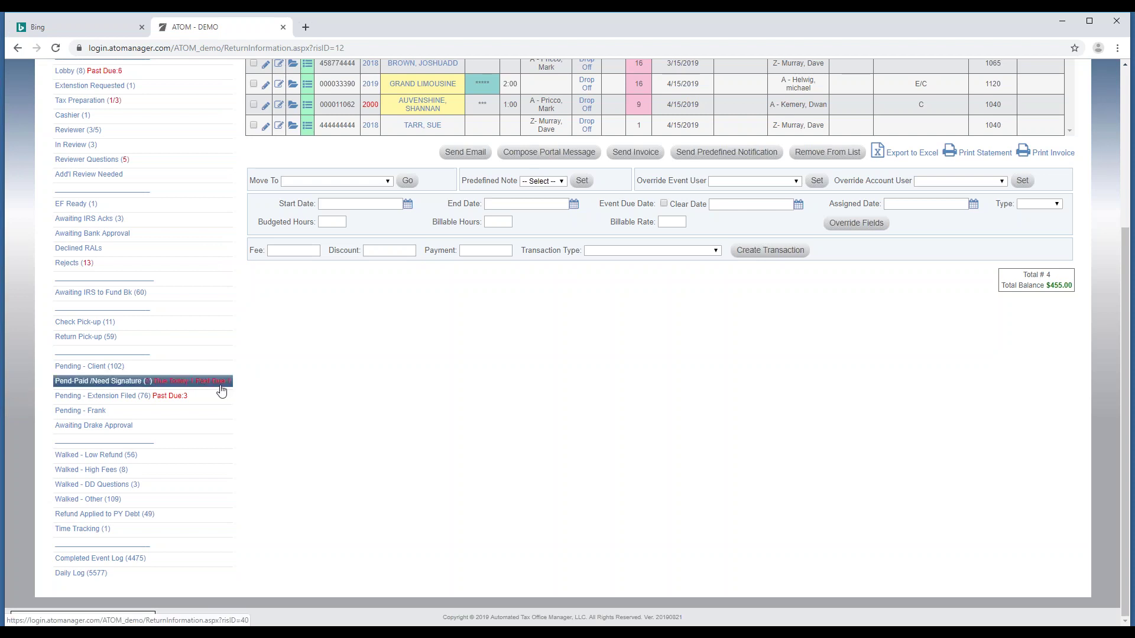
# Review the two Pend-Paid /Need Signature records, then go back to the Home overview.
pyautogui.click(220, 384)
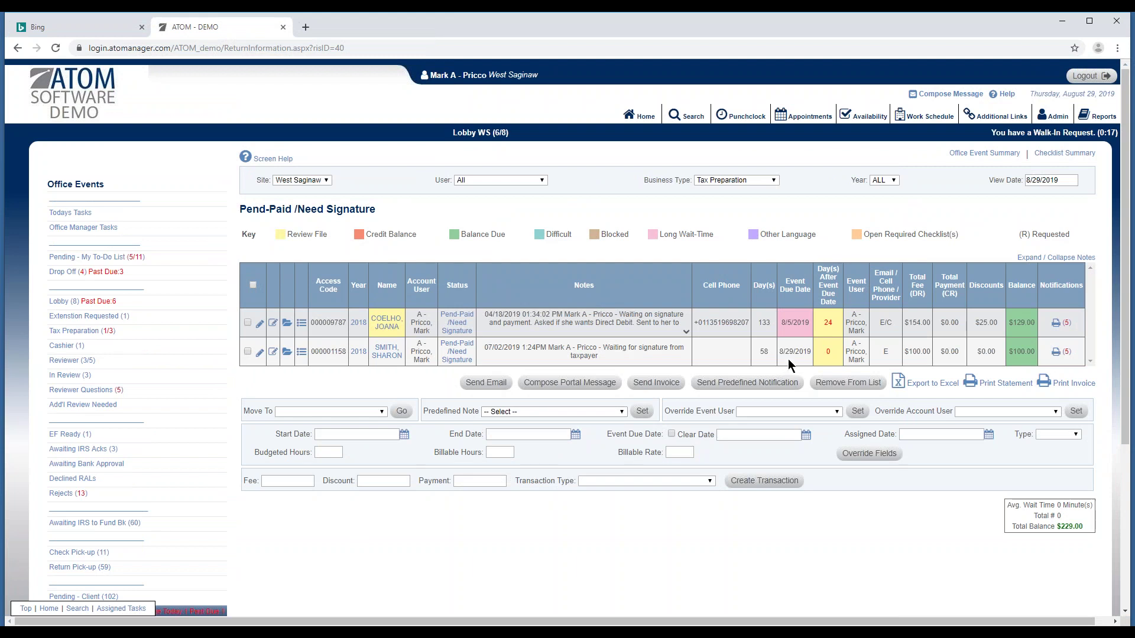
pyautogui.scroll(-2, 299, 529)
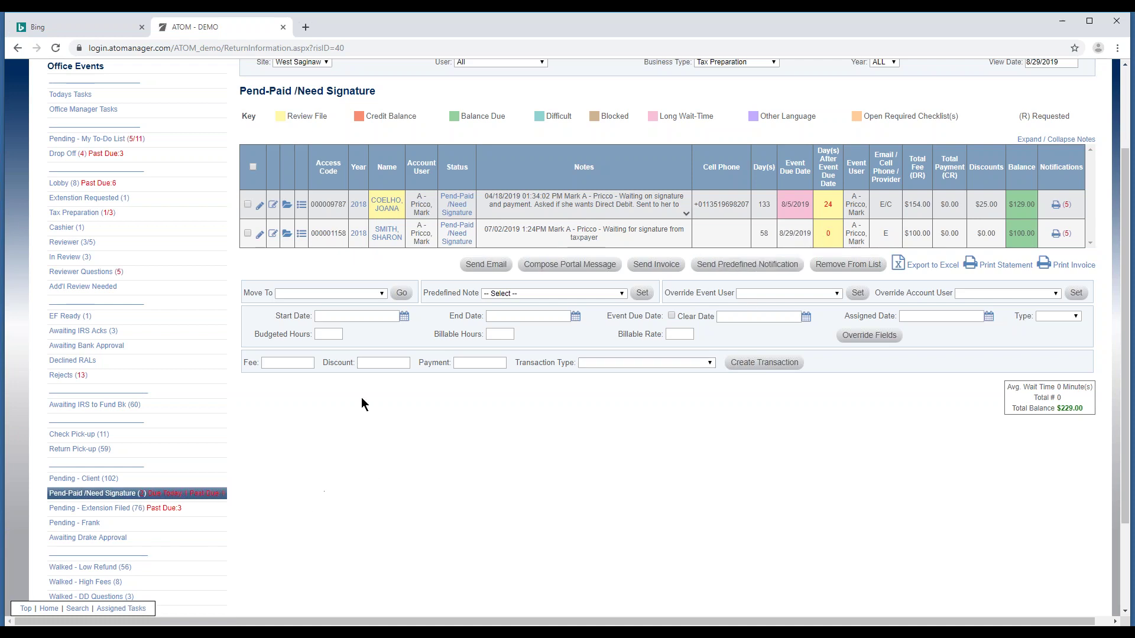
pyautogui.scroll(2, 626, 142)
pyautogui.click(641, 116)
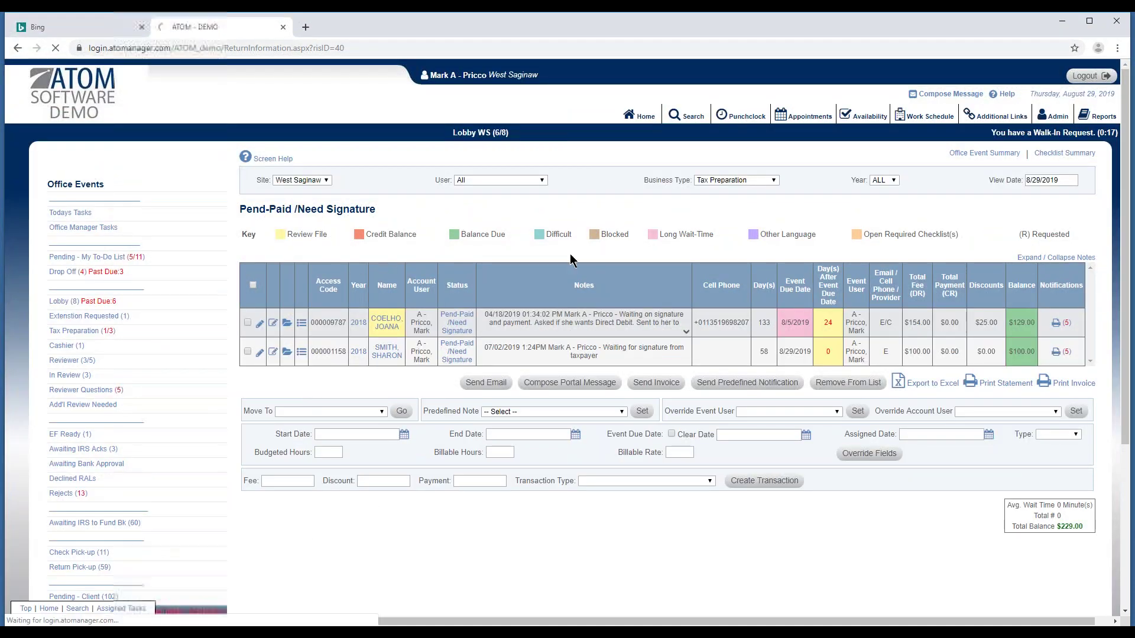
pyautogui.scroll(-3, 473, 420)
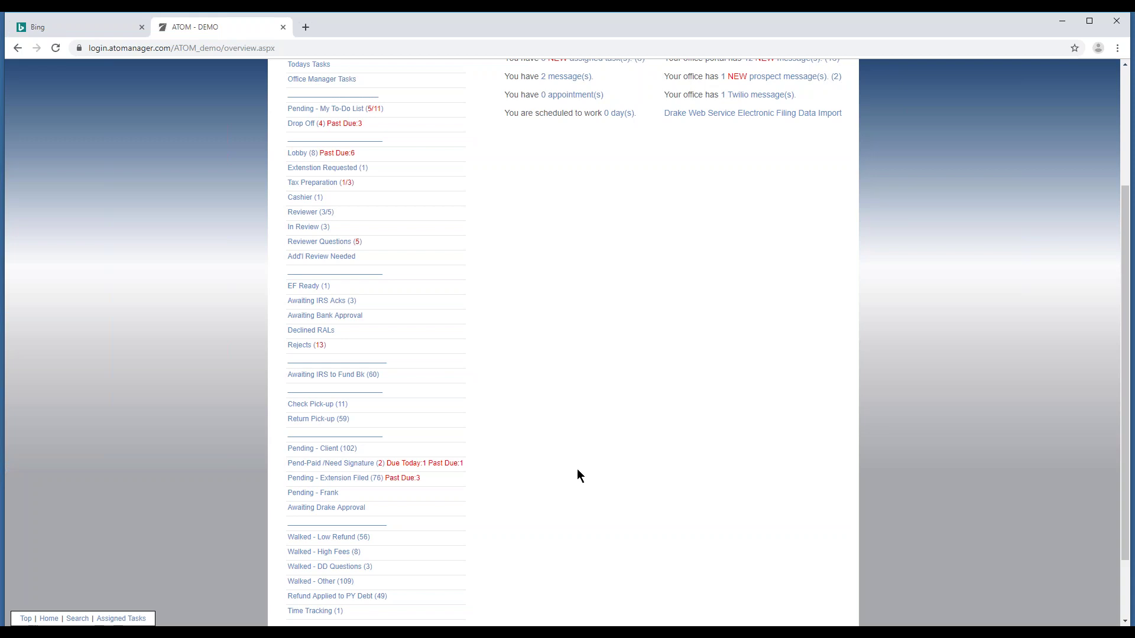
# Scroll the Office Events list and open the Pending - Extension Filed queue.
pyautogui.scroll(-1, 577, 470)
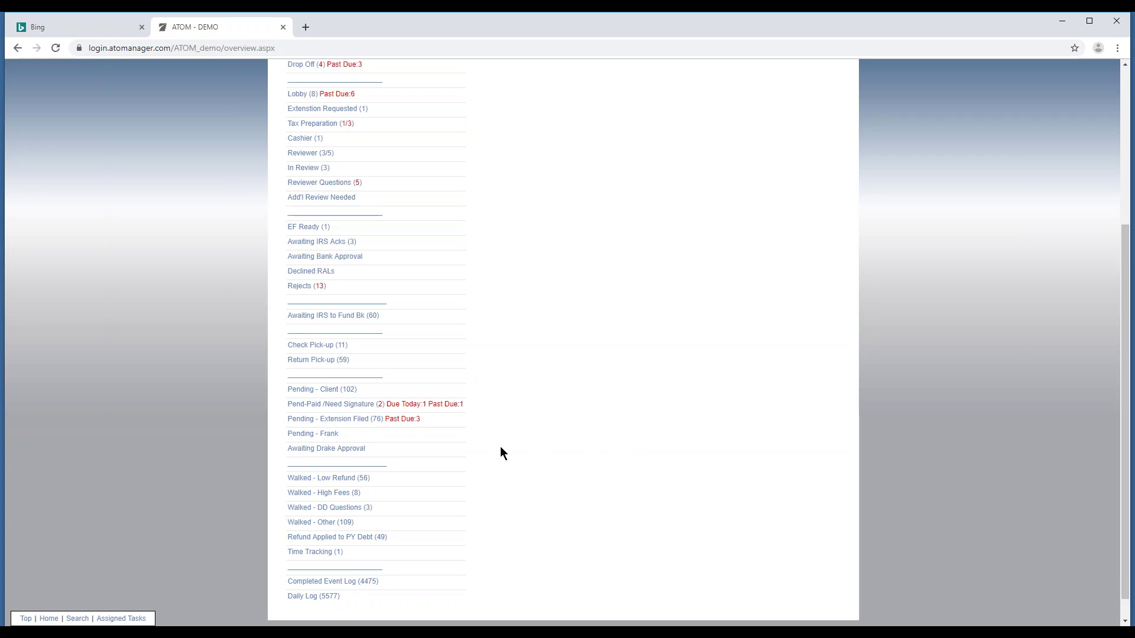
pyautogui.click(435, 420)
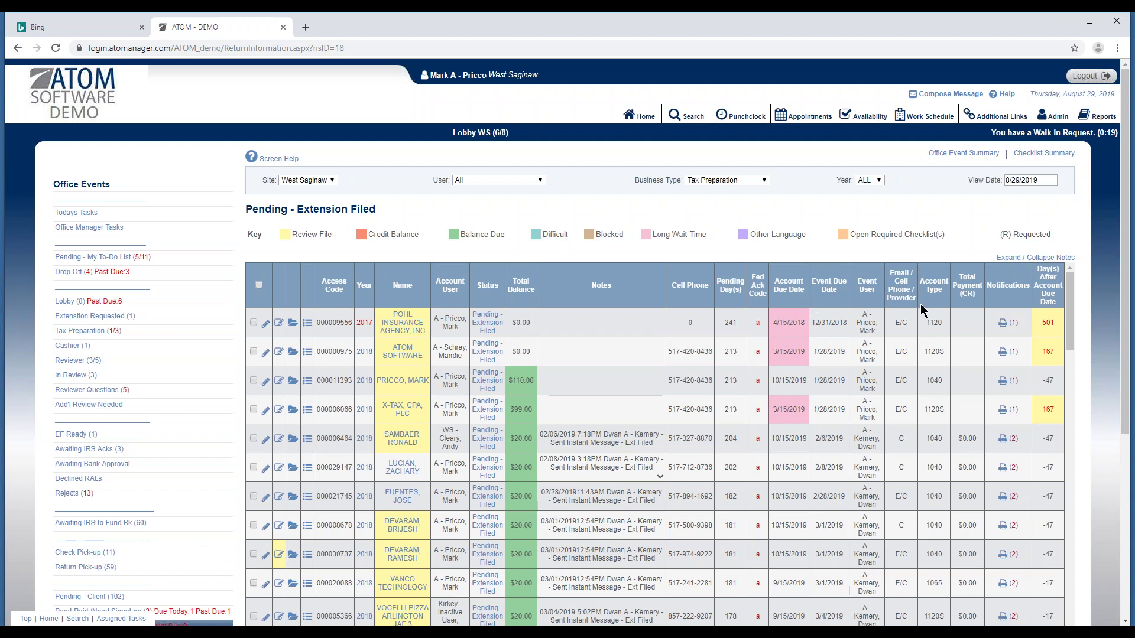
# Go back to the Home overview showing 5 new assigned tasks and 2 messages.
pyautogui.click(643, 116)
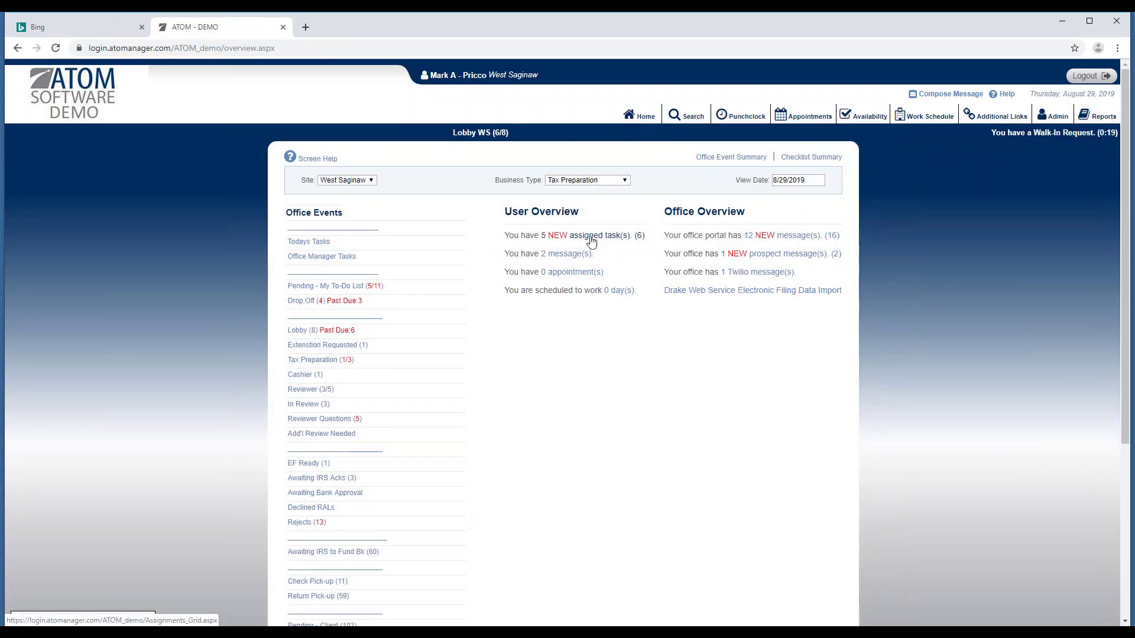
# Open My Assigned Tasks from User Overview, grouped by task type with 5 new of 6.
pyautogui.click(589, 242)
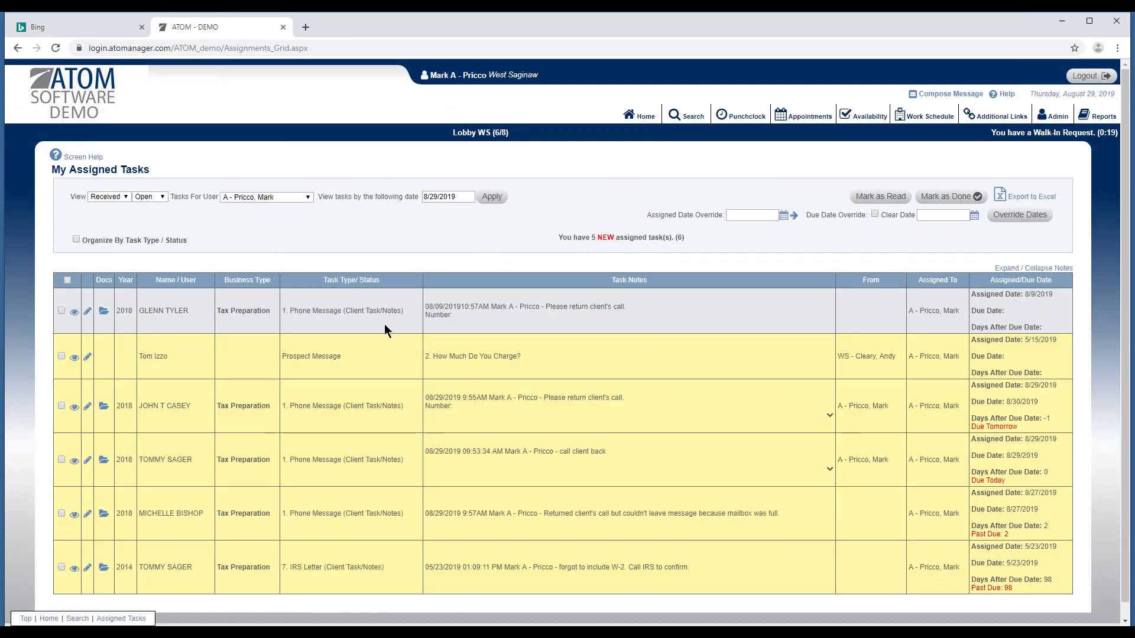
pyautogui.scroll(-1, 727, 302)
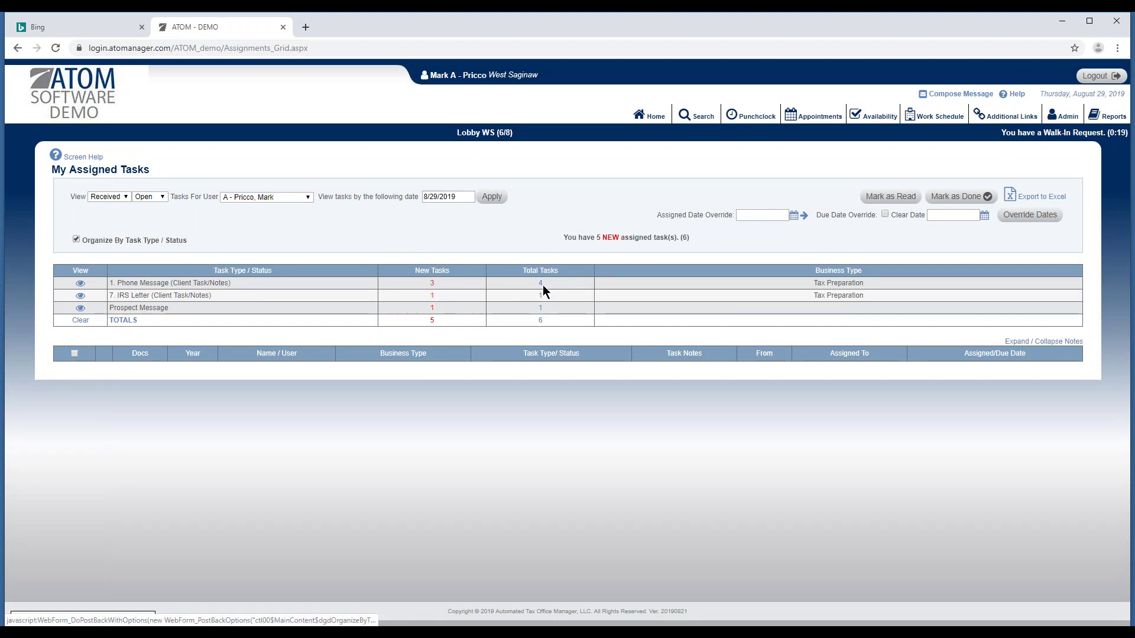
# View the Phone Message group, then turn off Organize By Task Type / Status.
pyautogui.click(81, 296)
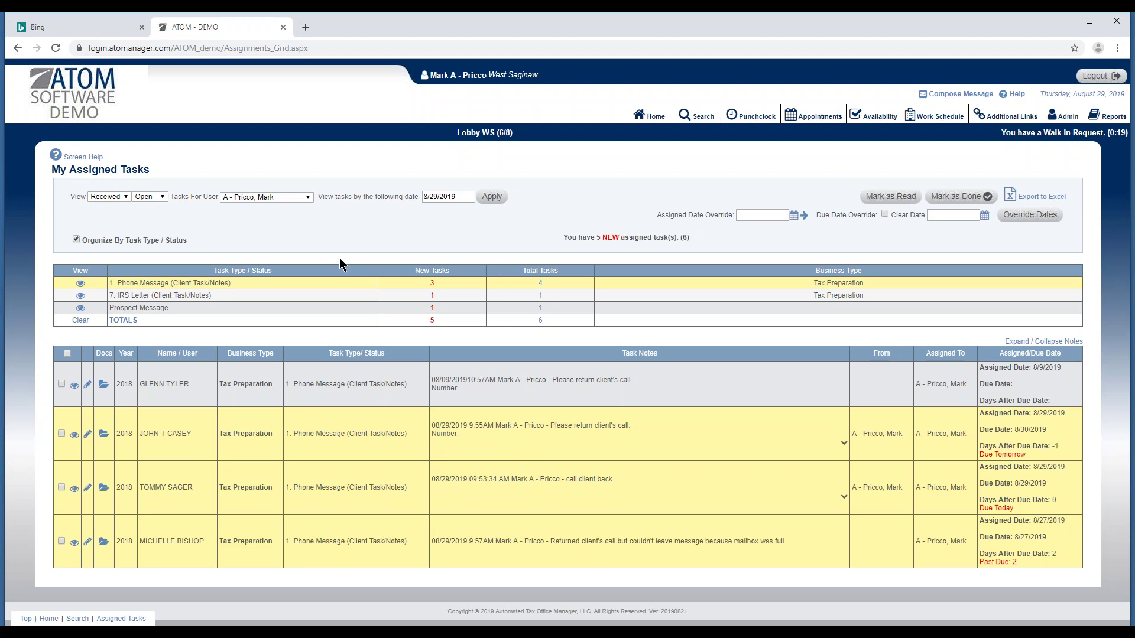
pyautogui.click(155, 240)
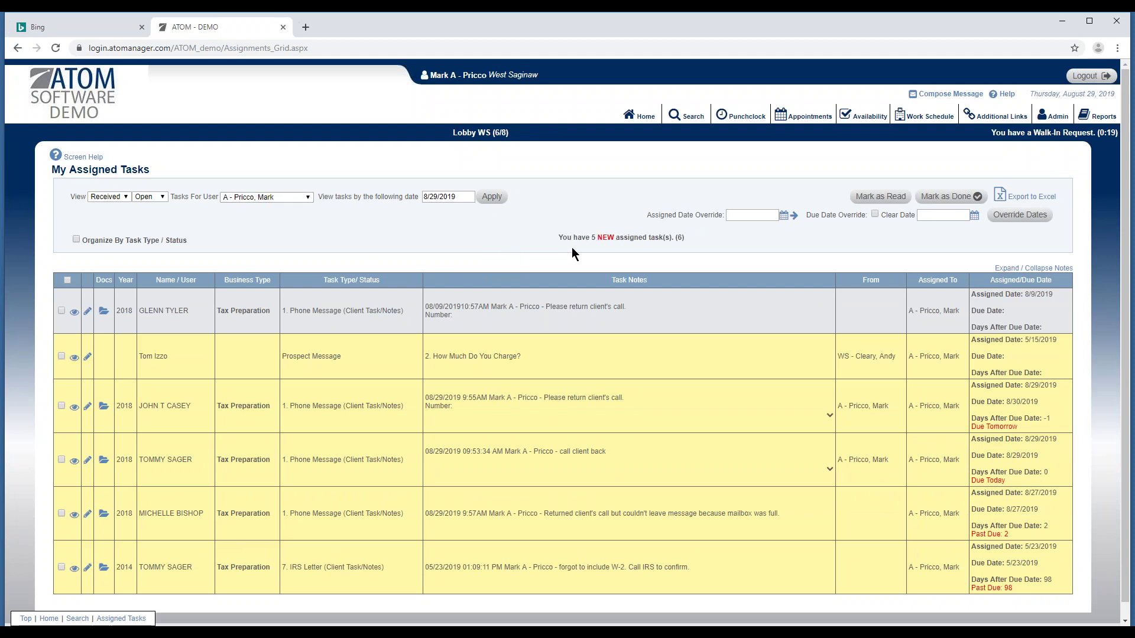
pyautogui.scroll(-1, 280, 408)
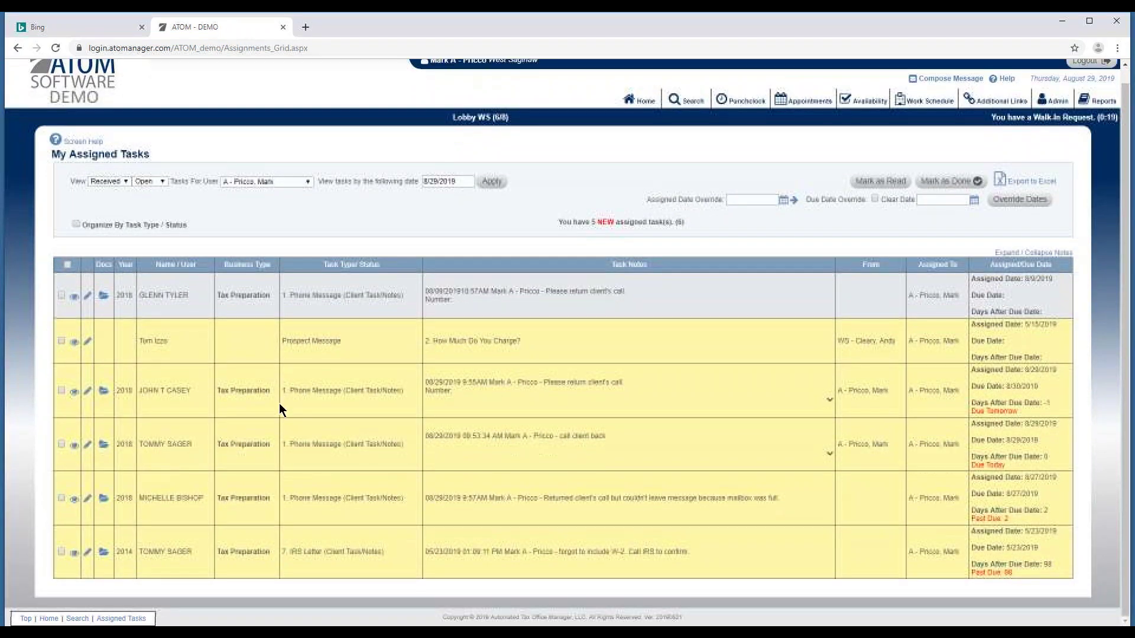
pyautogui.click(260, 185)
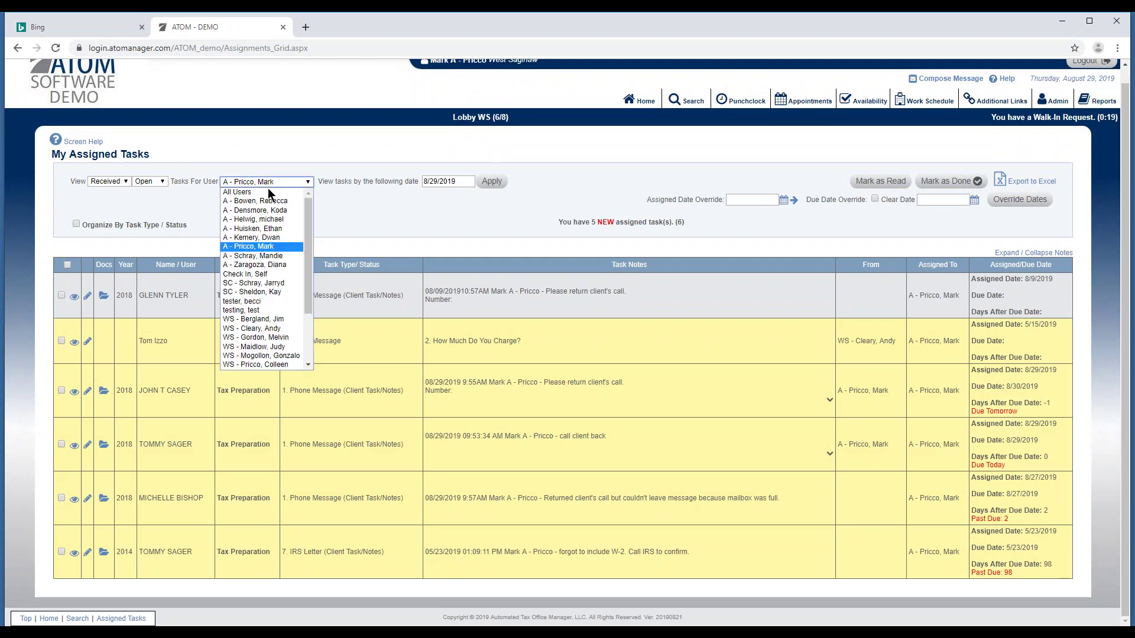
pyautogui.click(265, 256)
pyautogui.click(490, 182)
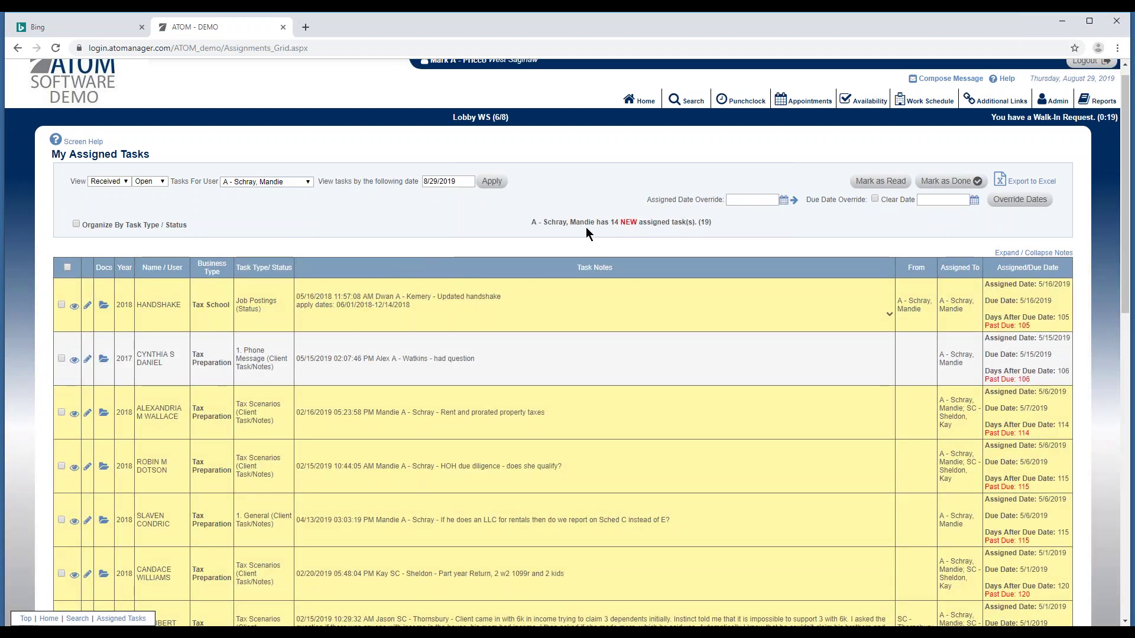
pyautogui.moveTo(602, 214); pyautogui.dragTo(547, 233)
pyautogui.click(549, 235)
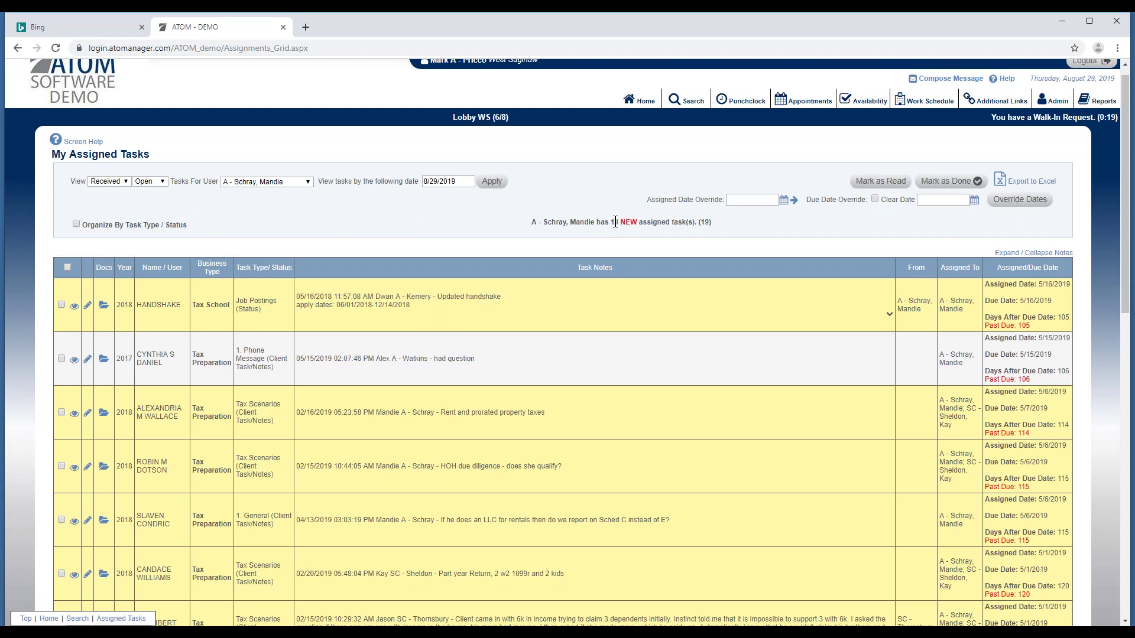
pyautogui.click(307, 183)
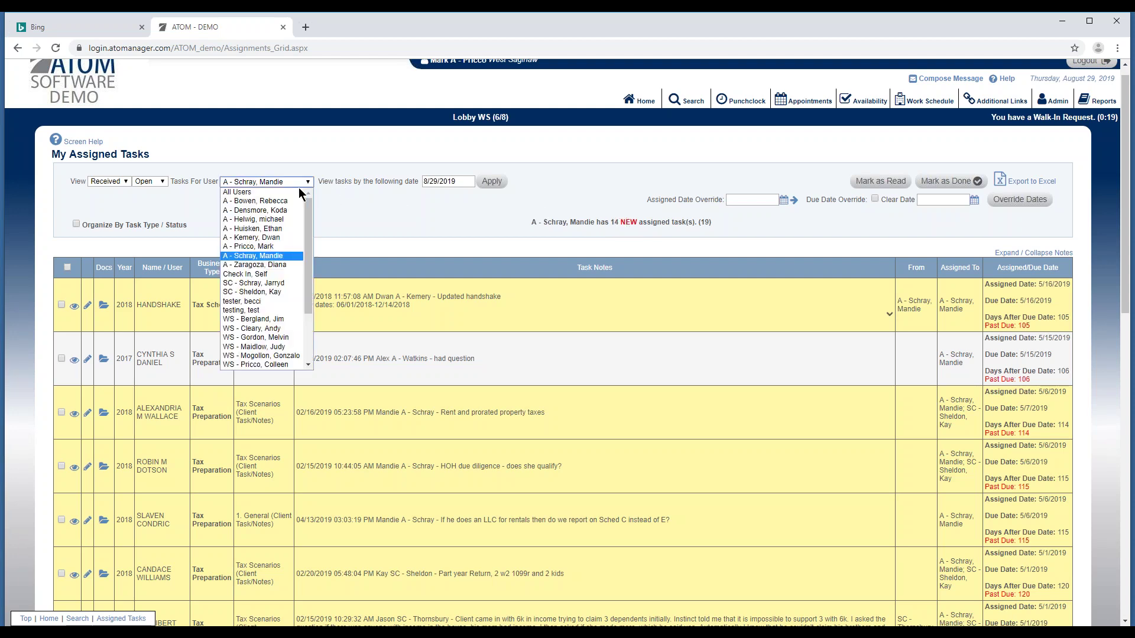
pyautogui.click(279, 245)
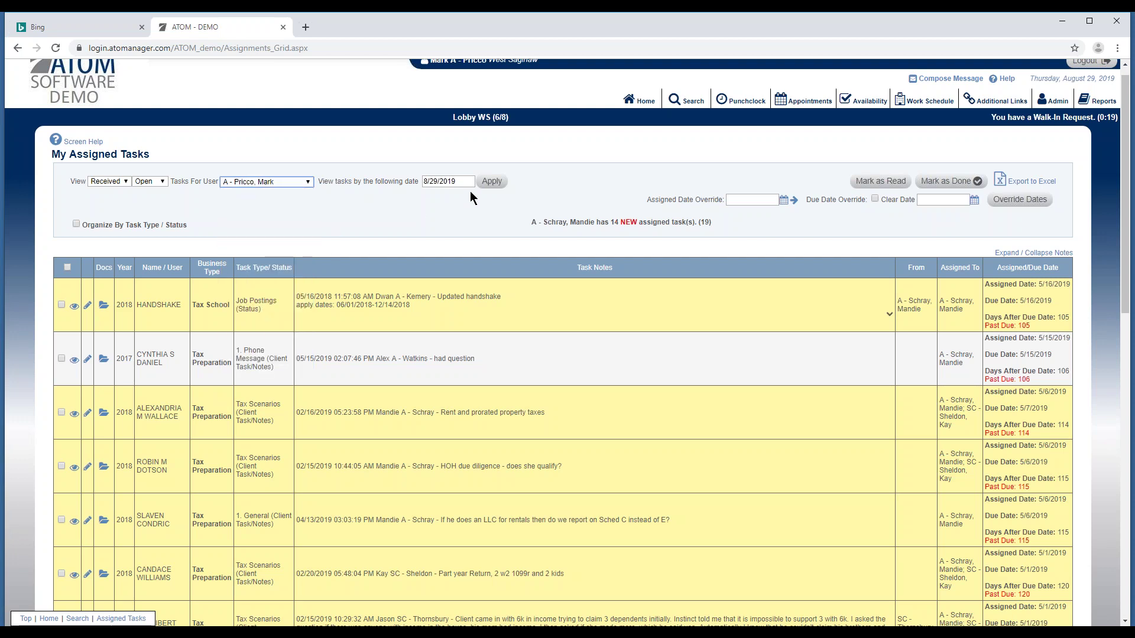
pyautogui.click(490, 183)
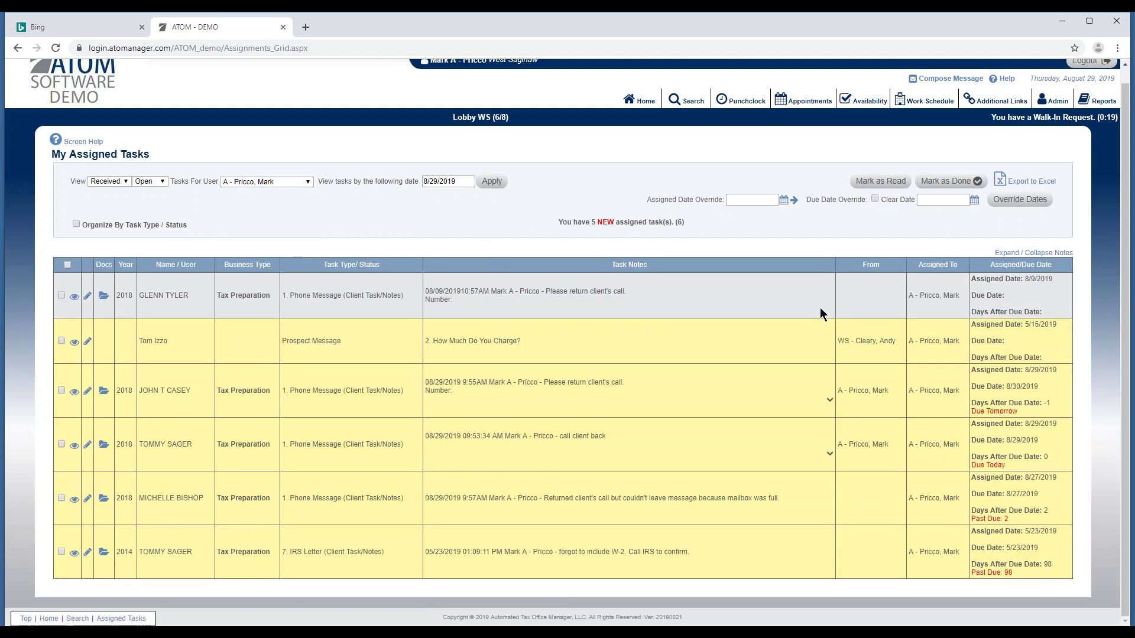
pyautogui.click(829, 401)
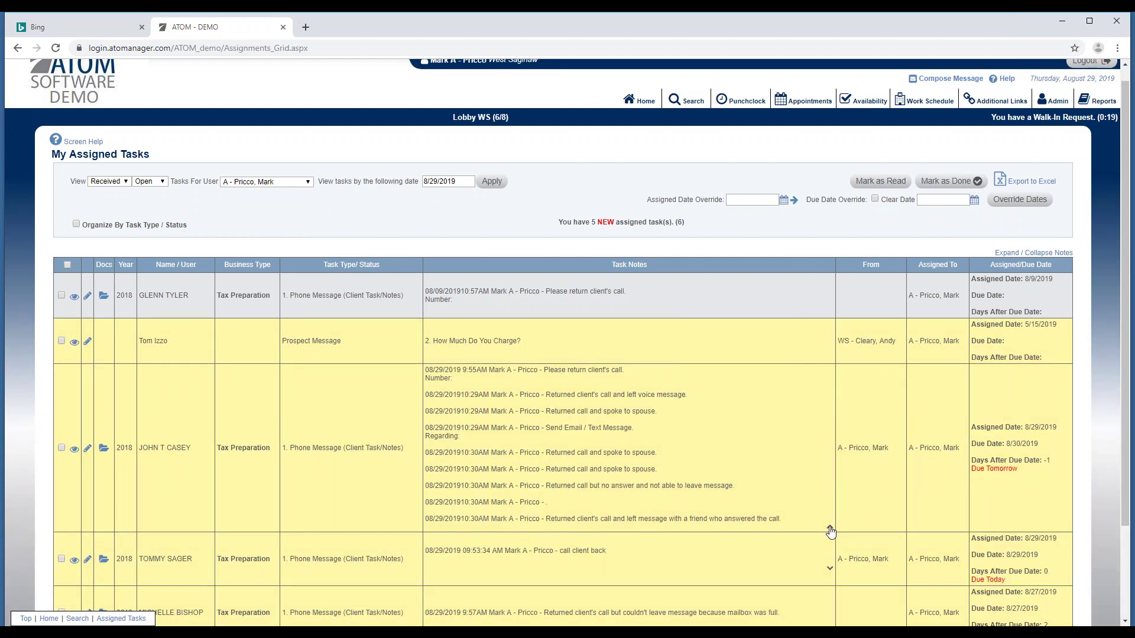
pyautogui.click(830, 530)
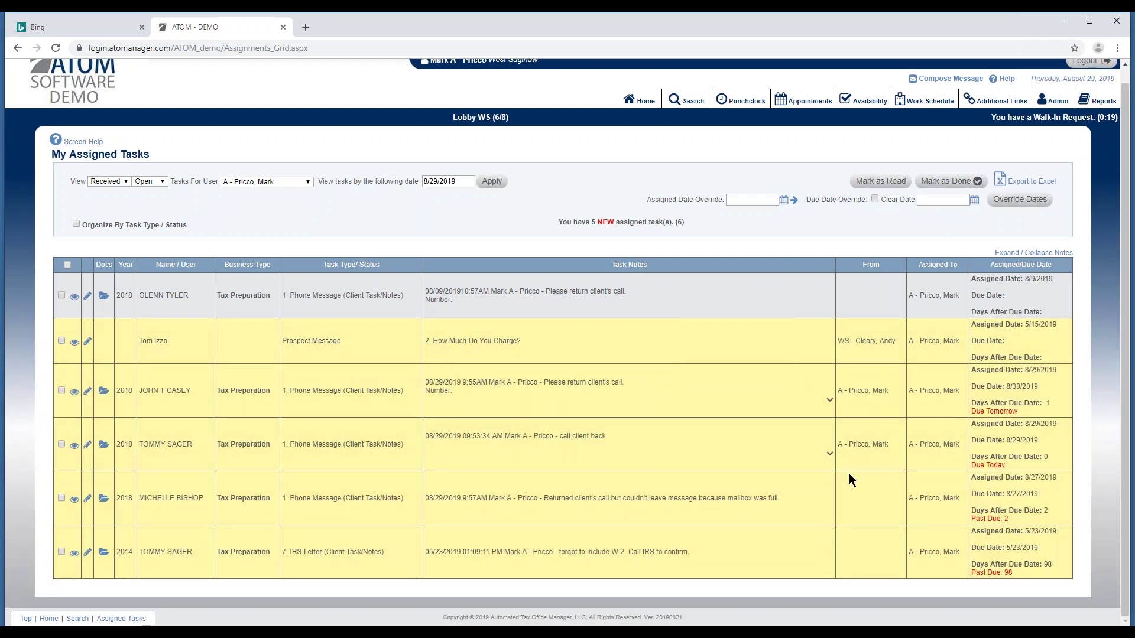
pyautogui.click(1025, 259)
pyautogui.scroll(-3, 775, 385)
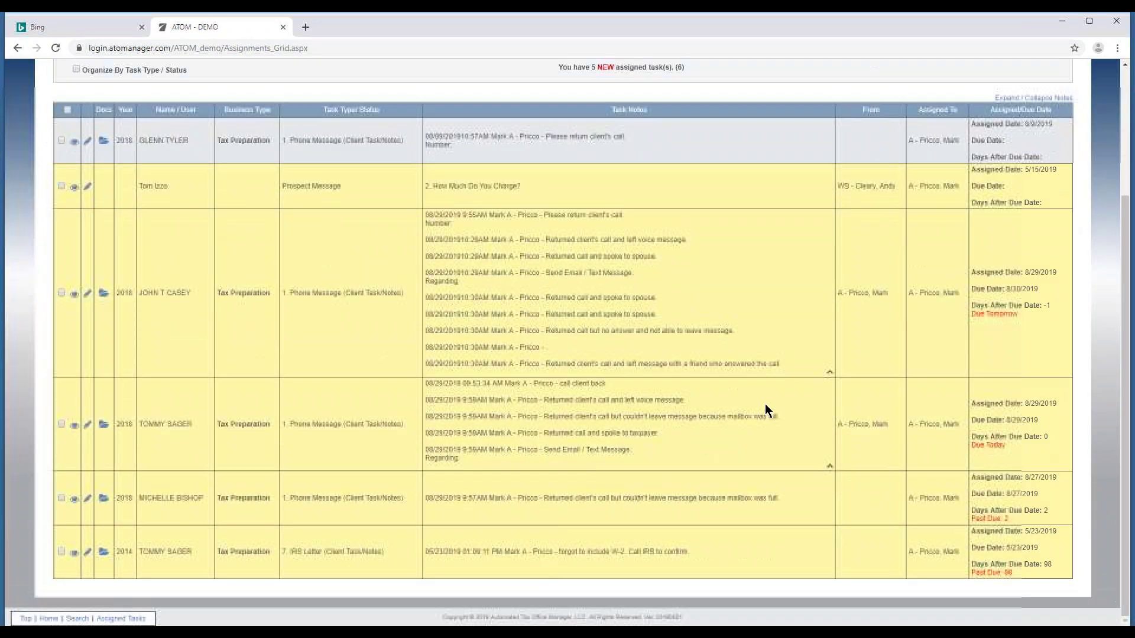
pyautogui.scroll(3, 726, 423)
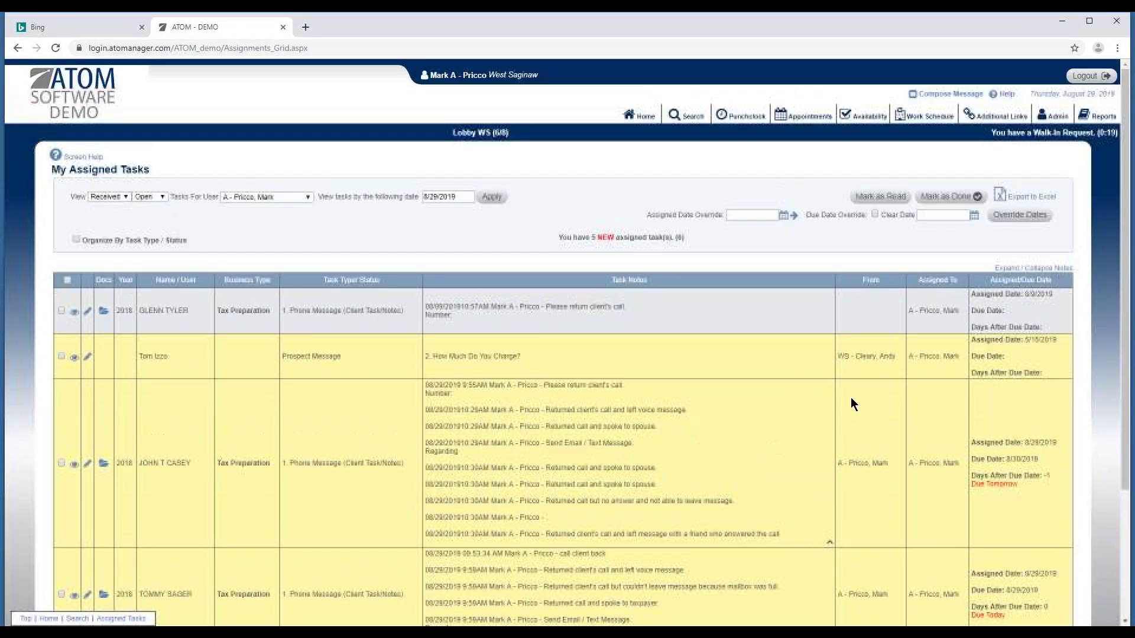
pyautogui.click(1034, 268)
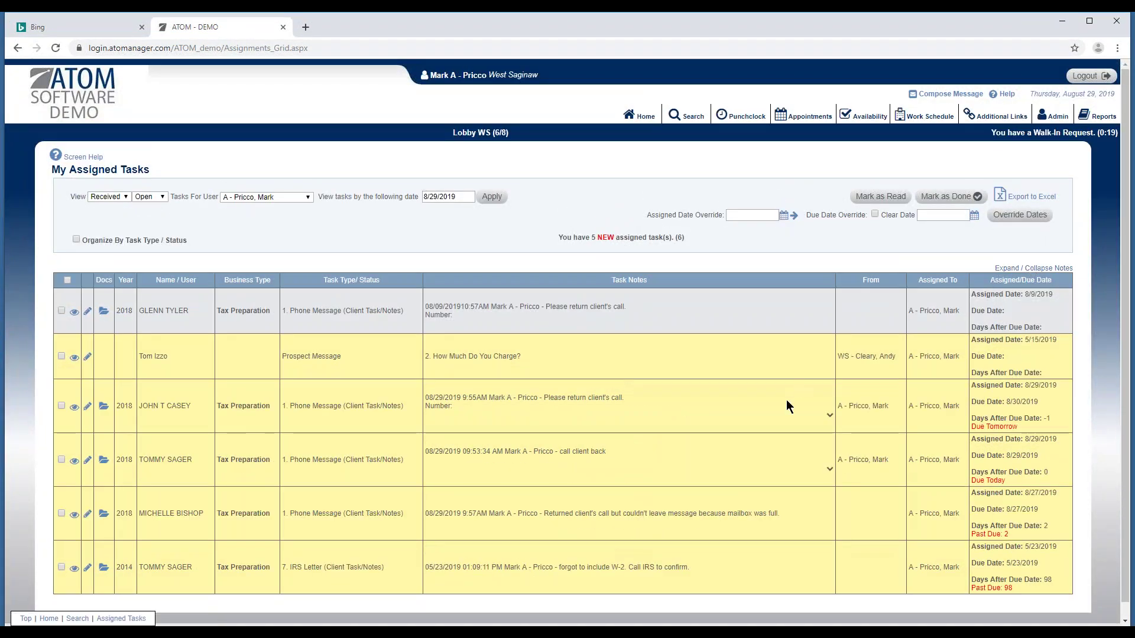
pyautogui.scroll(-1, 787, 407)
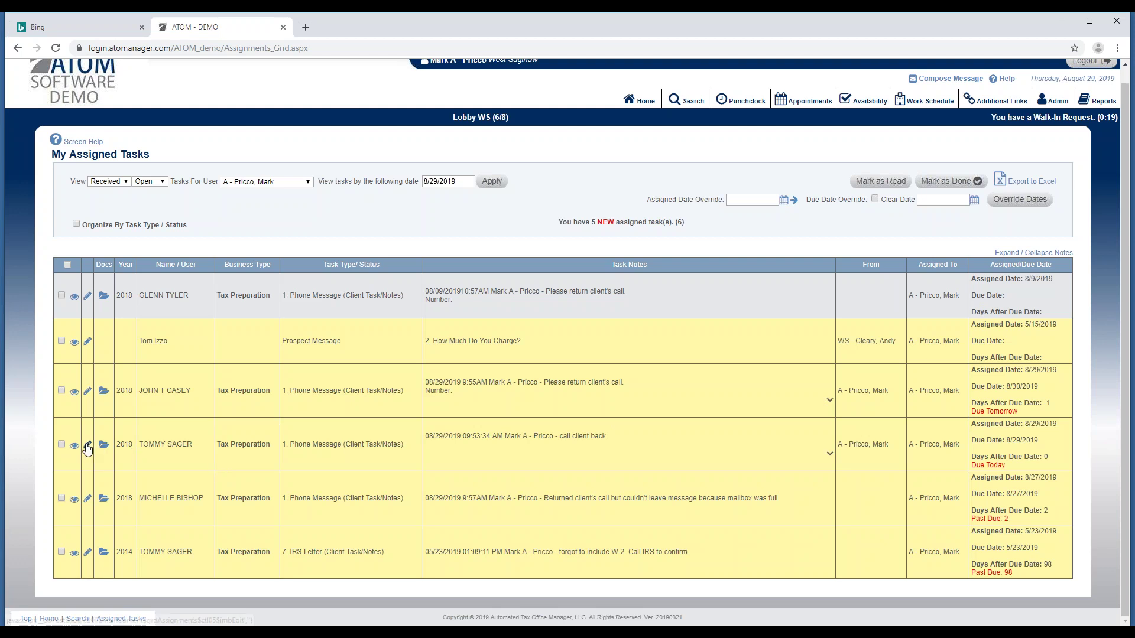
# Override the 'call client back' task's assigned and due dates to 8/27/2019 and save.
pyautogui.click(61, 445)
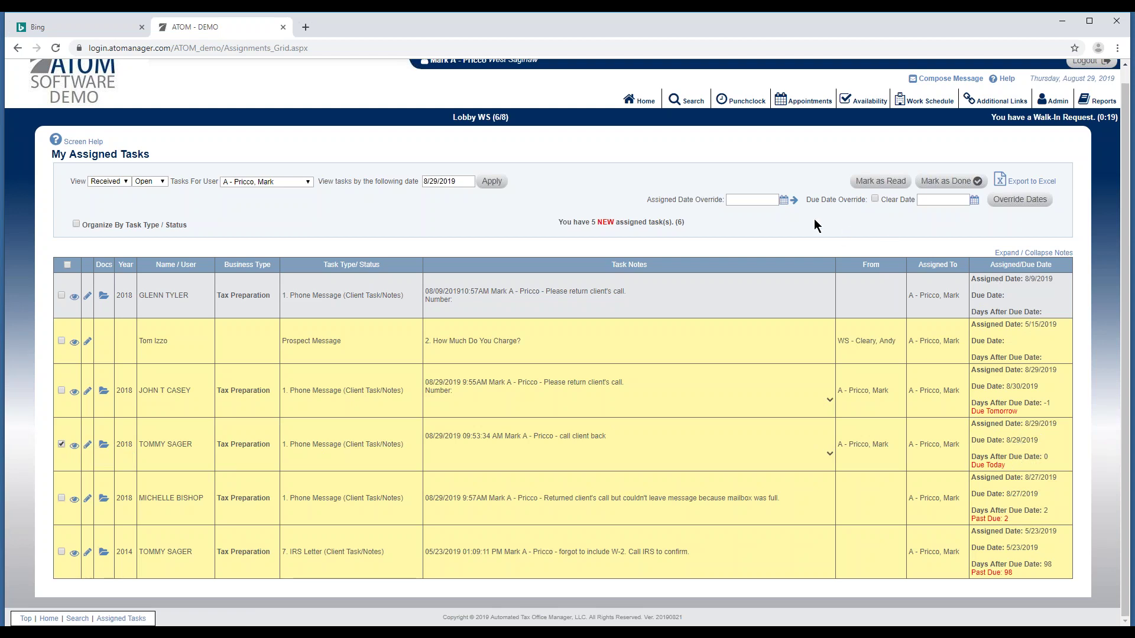
pyautogui.click(783, 200)
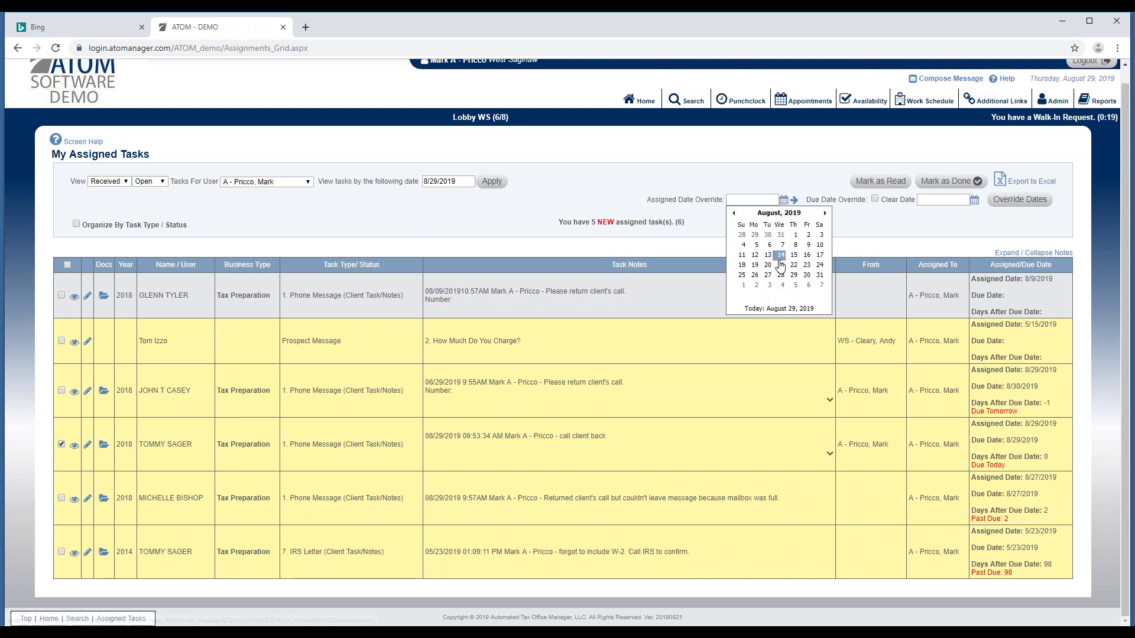
pyautogui.click(767, 275)
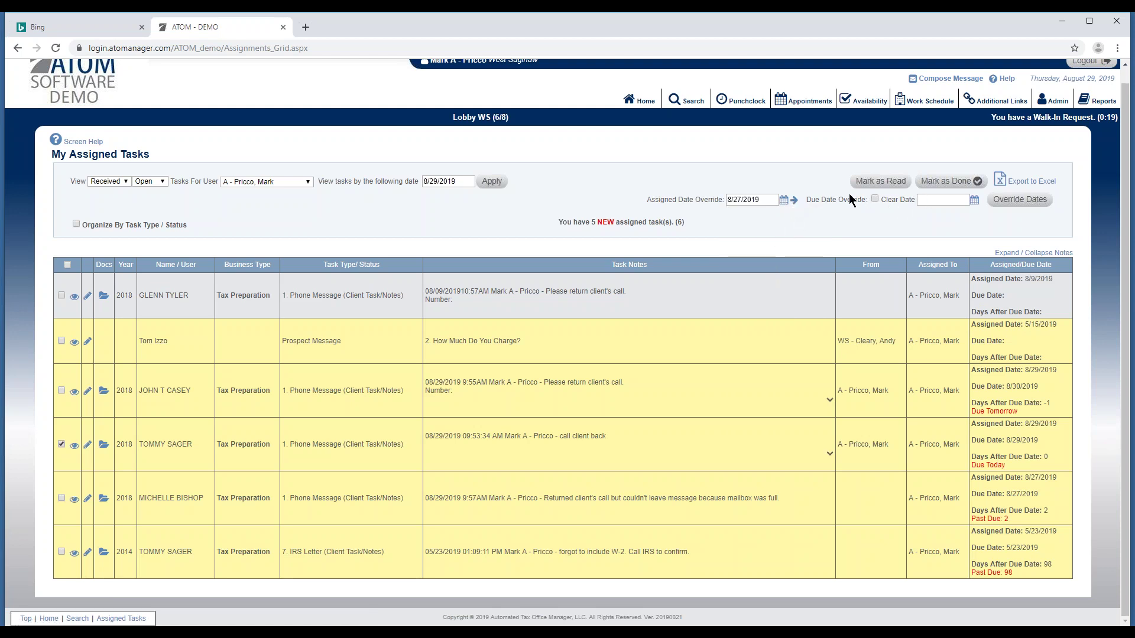
pyautogui.click(795, 202)
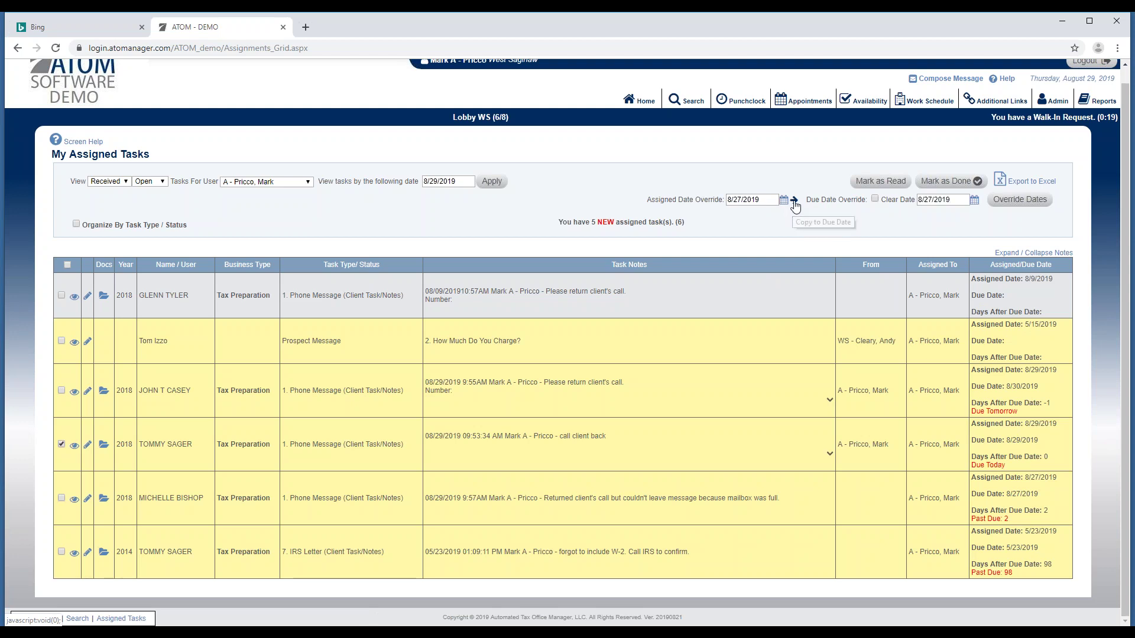
pyautogui.click(1029, 201)
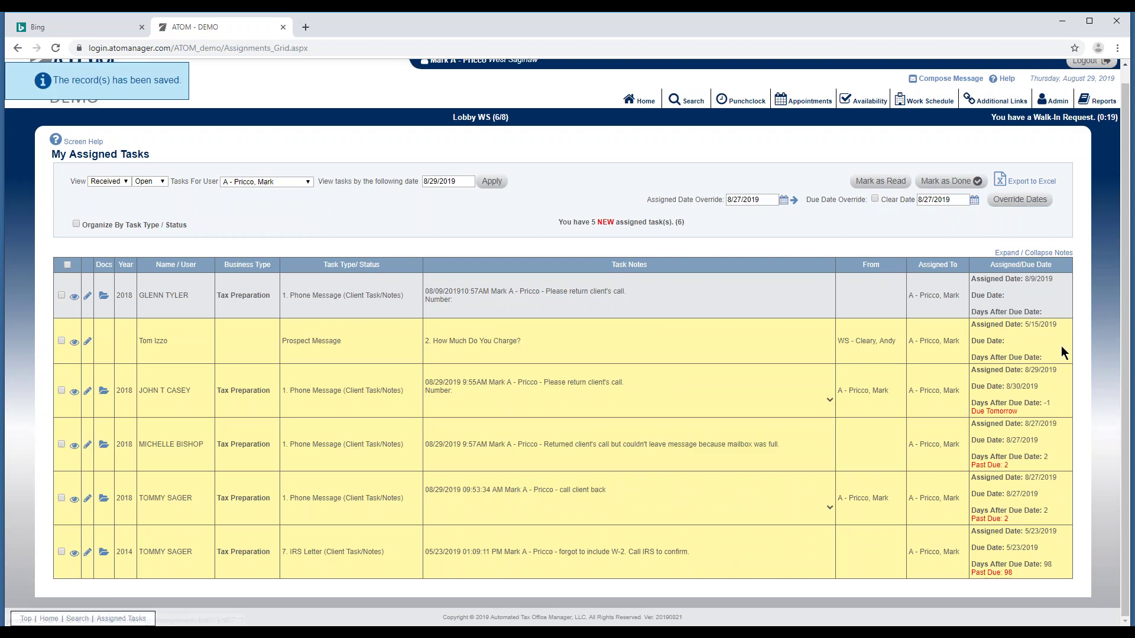
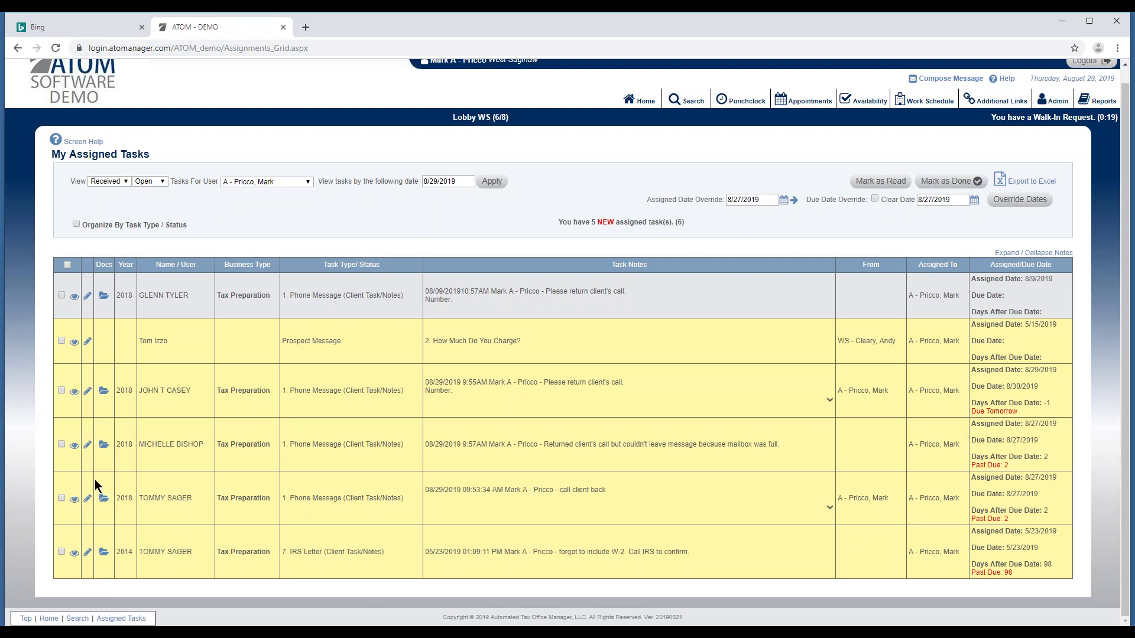
# Remove the assigned and due dates from the 2018 call-client-back task with Clear Date, then go home.
pyautogui.click(62, 497)
pyautogui.moveTo(760, 201); pyautogui.dragTo(707, 206)
pyautogui.press('BackSpace')
pyautogui.moveTo(964, 201); pyautogui.dragTo(908, 202)
pyautogui.press('BackSpace')
pyautogui.click(876, 197)
pyautogui.click(1011, 201)
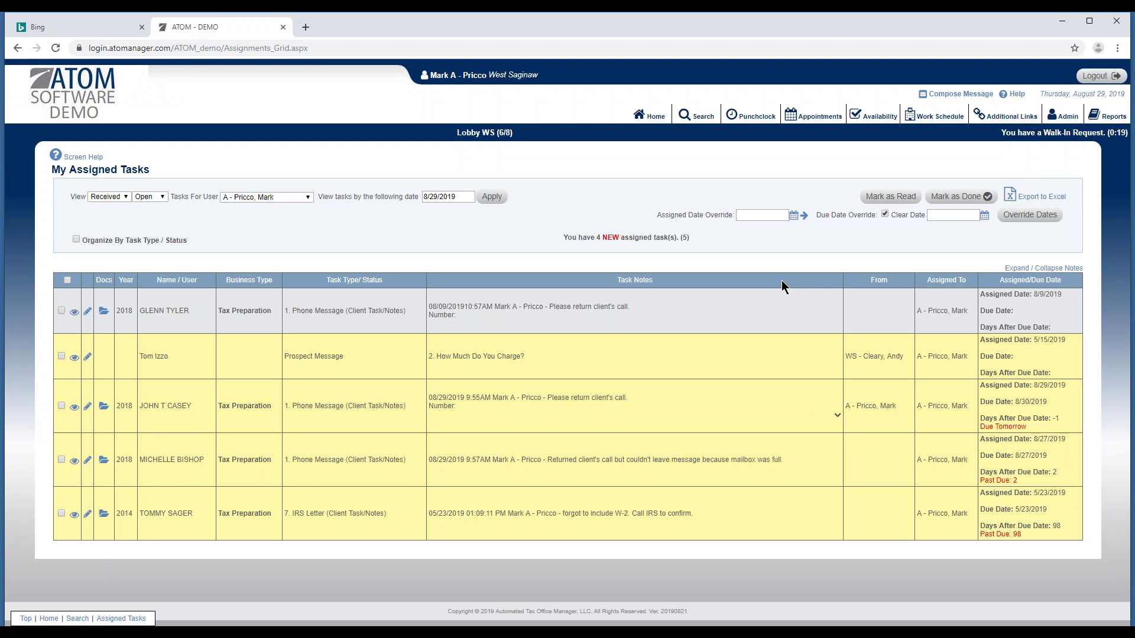
pyautogui.click(650, 115)
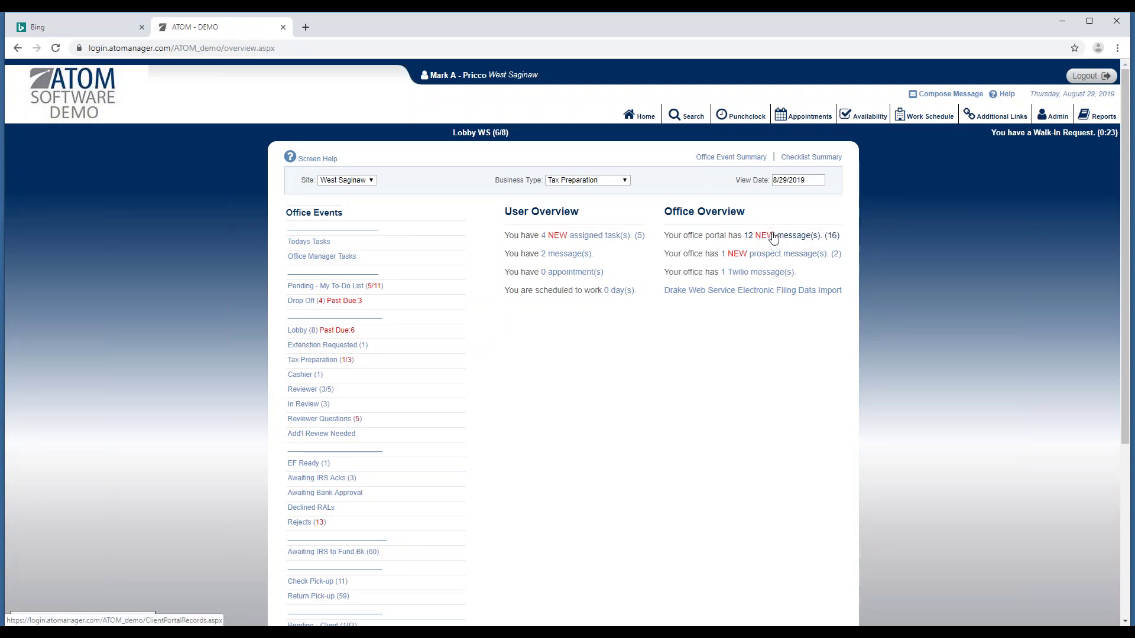
pyautogui.click(764, 240)
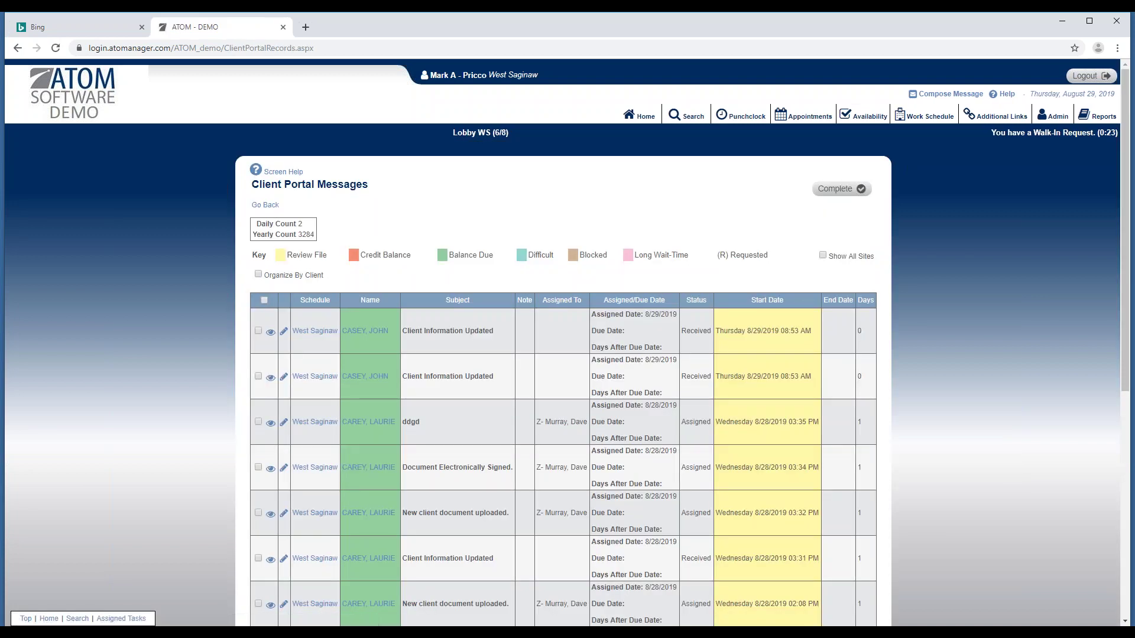
pyautogui.click(300, 274)
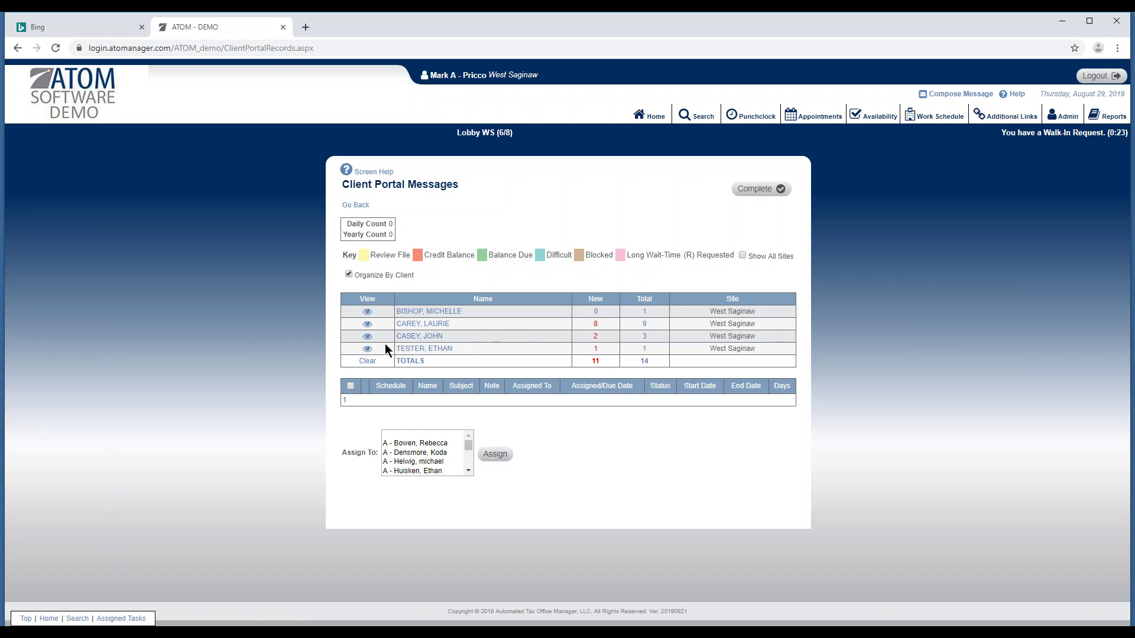
pyautogui.click(367, 336)
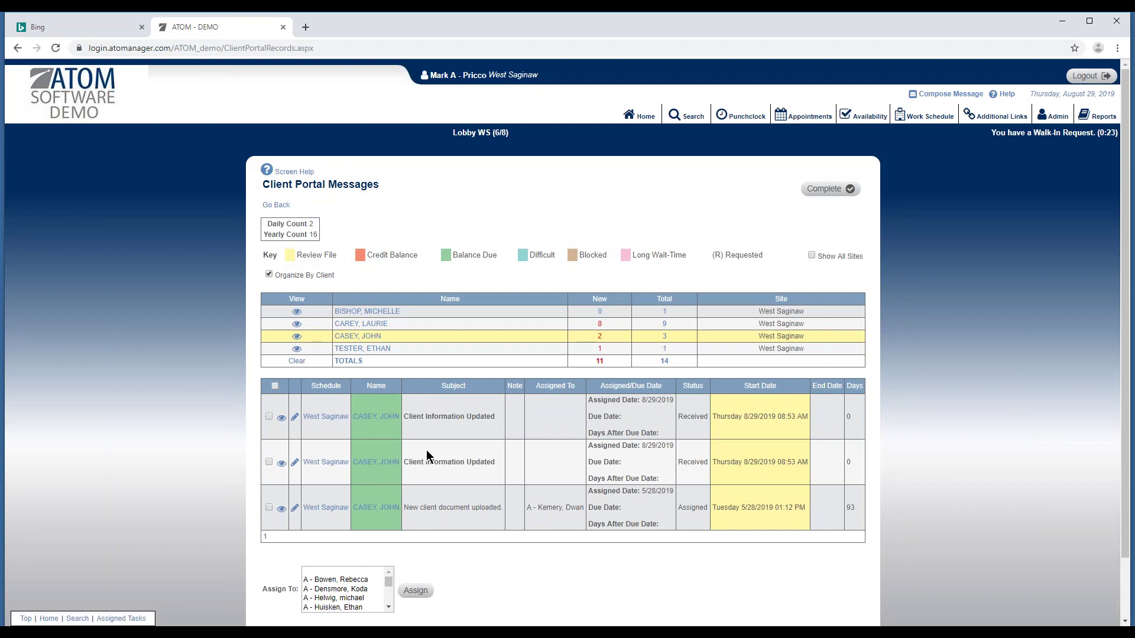
pyautogui.scroll(-1, 427, 457)
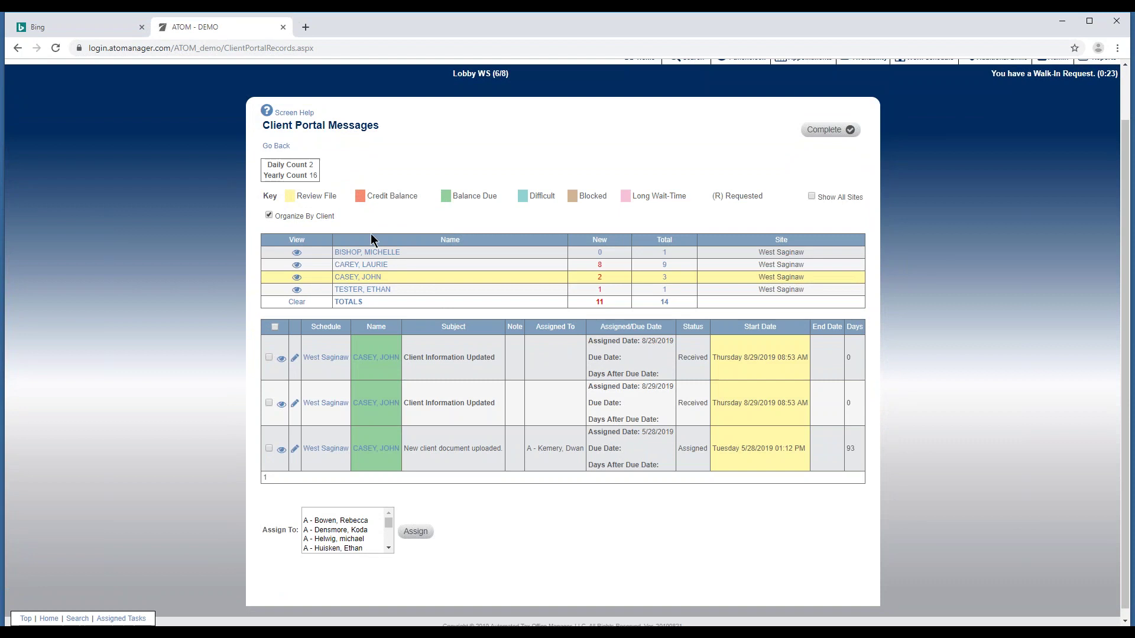
pyautogui.scroll(1, 378, 229)
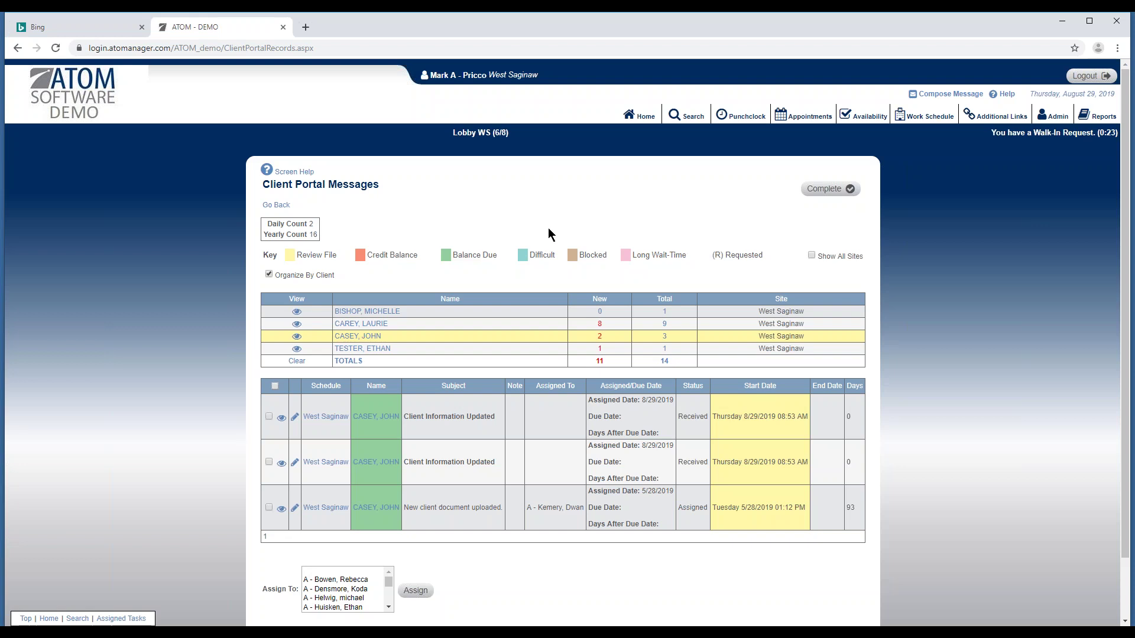
pyautogui.click(641, 115)
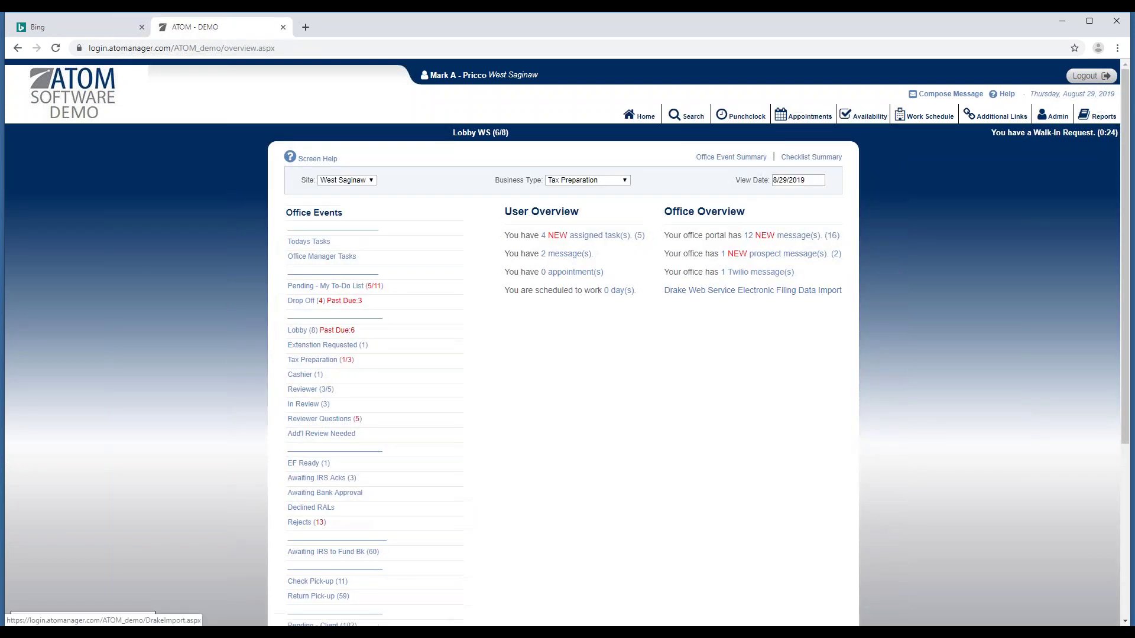
# Open the new prospect message and expand, then collapse, the 'How Much Do You Charge?' inquiry.
pyautogui.click(754, 254)
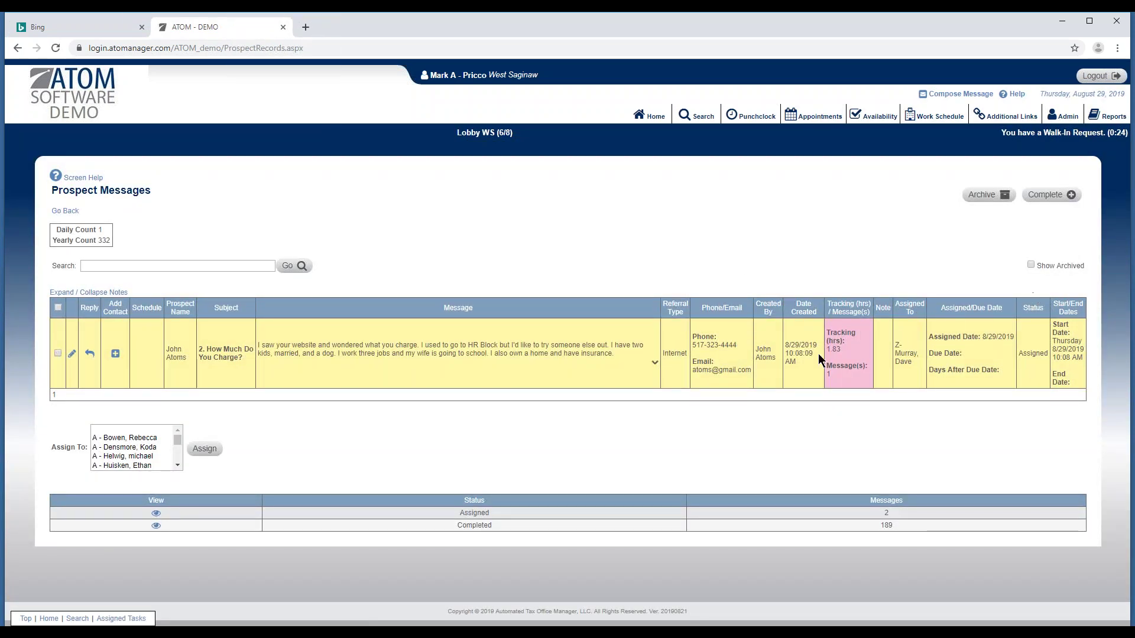
pyautogui.click(654, 364)
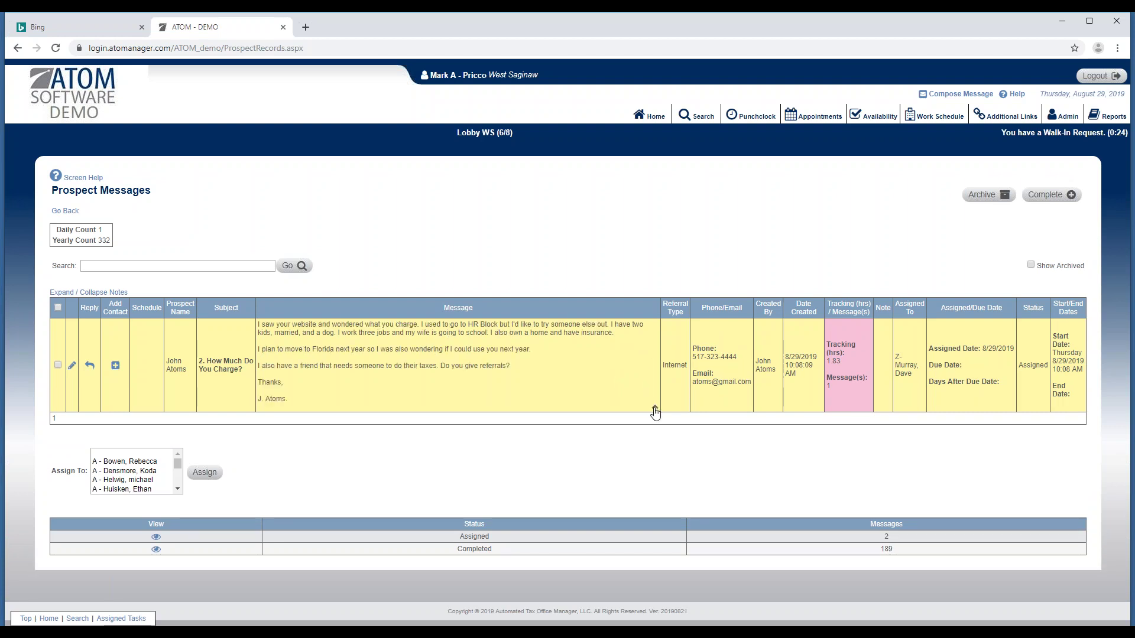
pyautogui.click(655, 410)
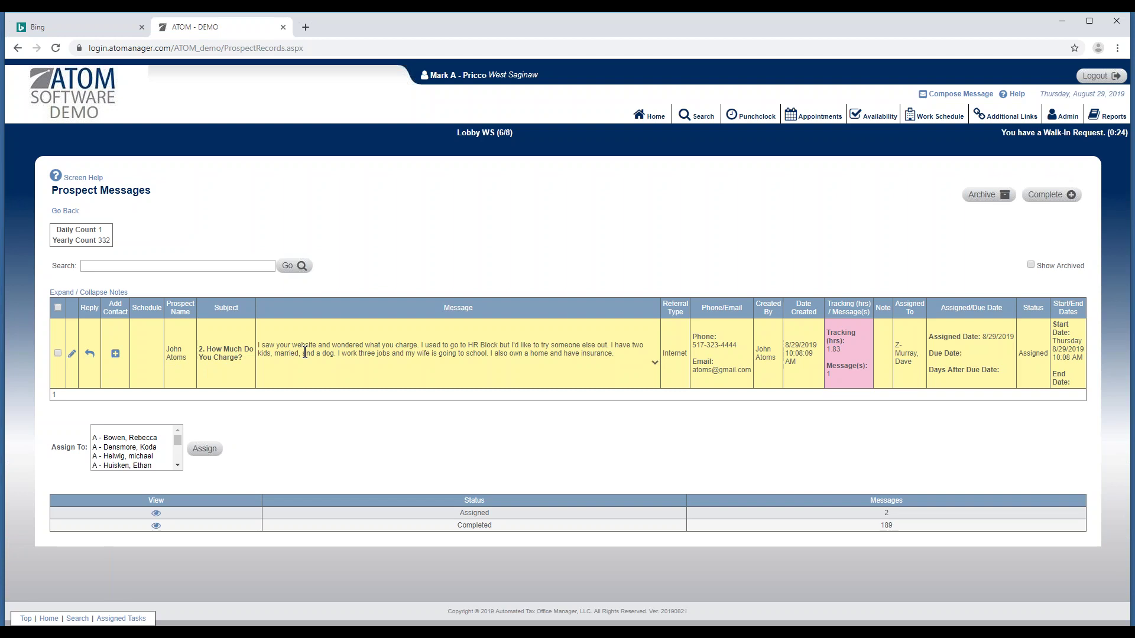
# Start a new contact for the prospect with business type Prospect, glancing at the account user list.
pyautogui.click(115, 355)
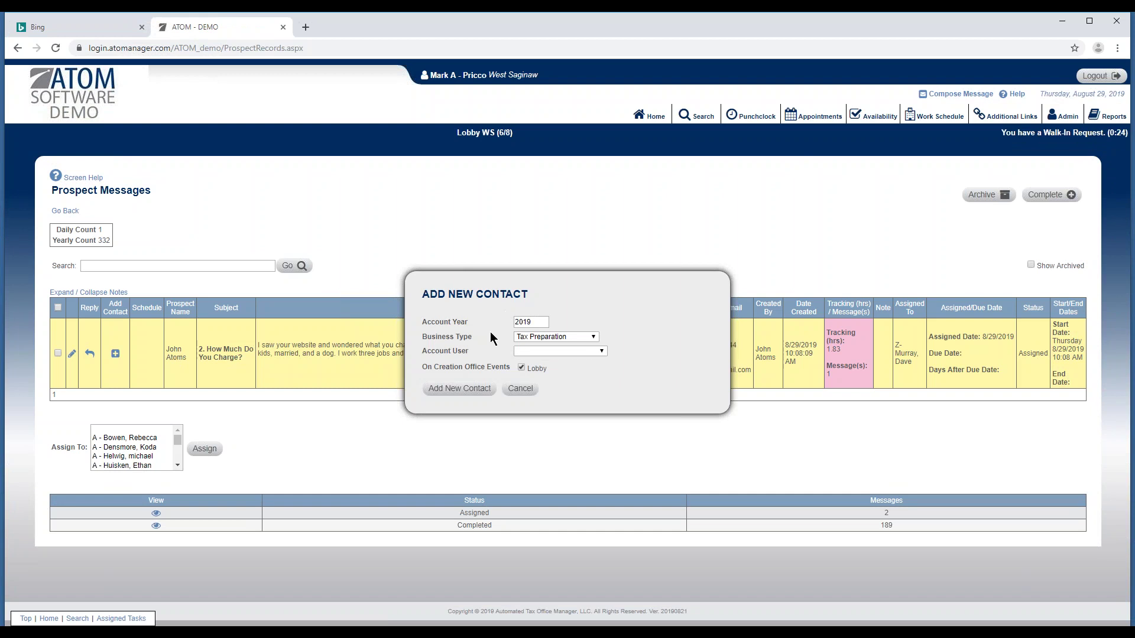
pyautogui.click(544, 337)
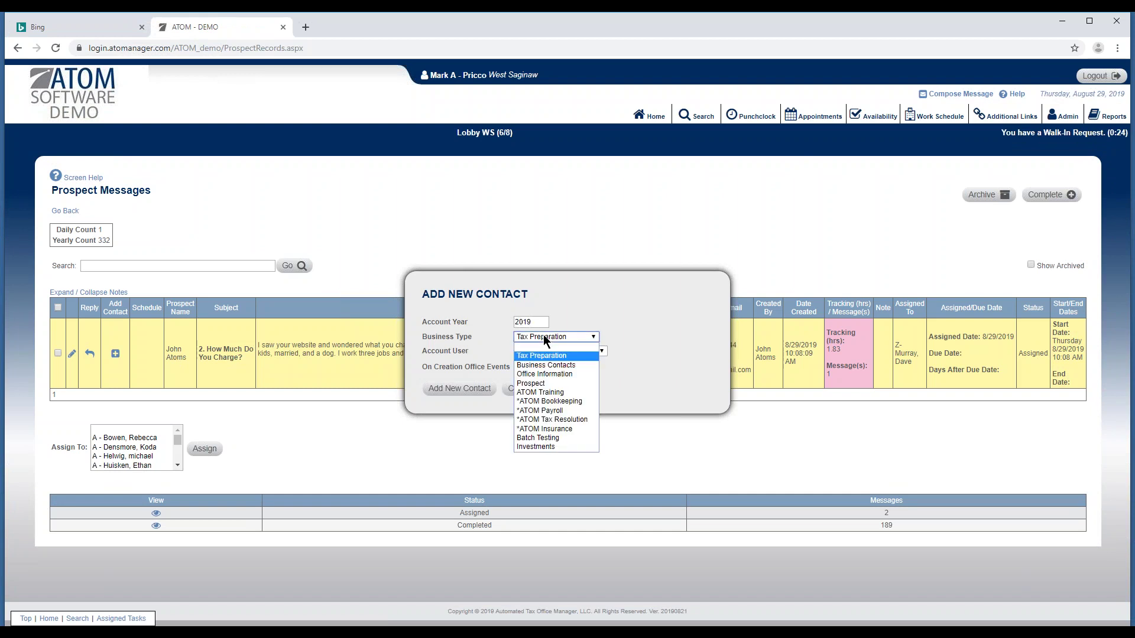
pyautogui.click(556, 385)
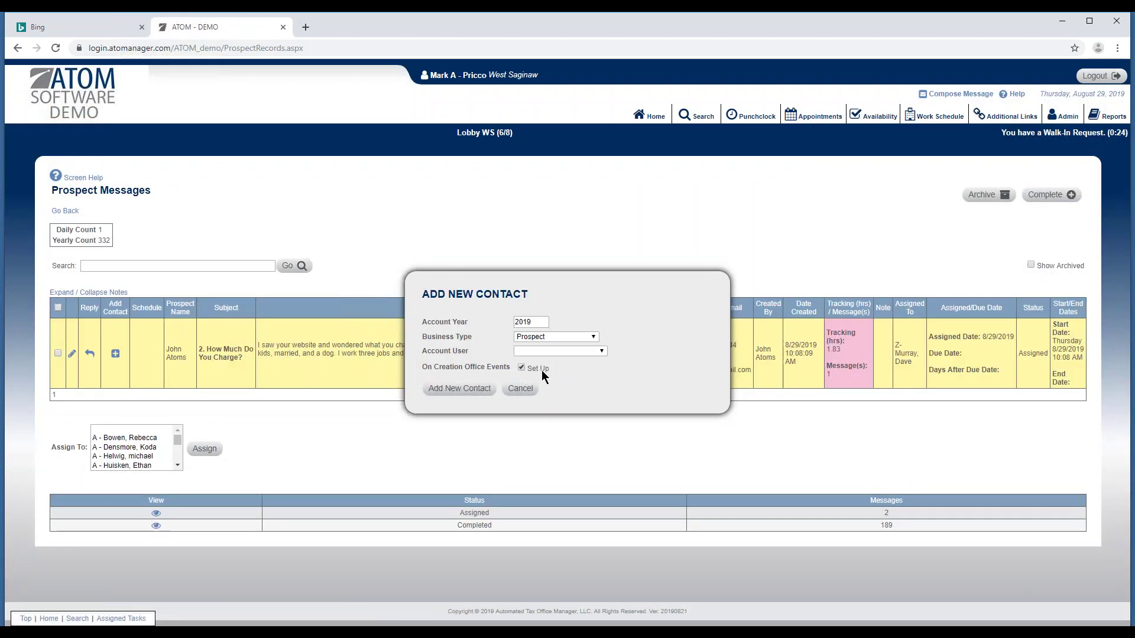
pyautogui.click(526, 353)
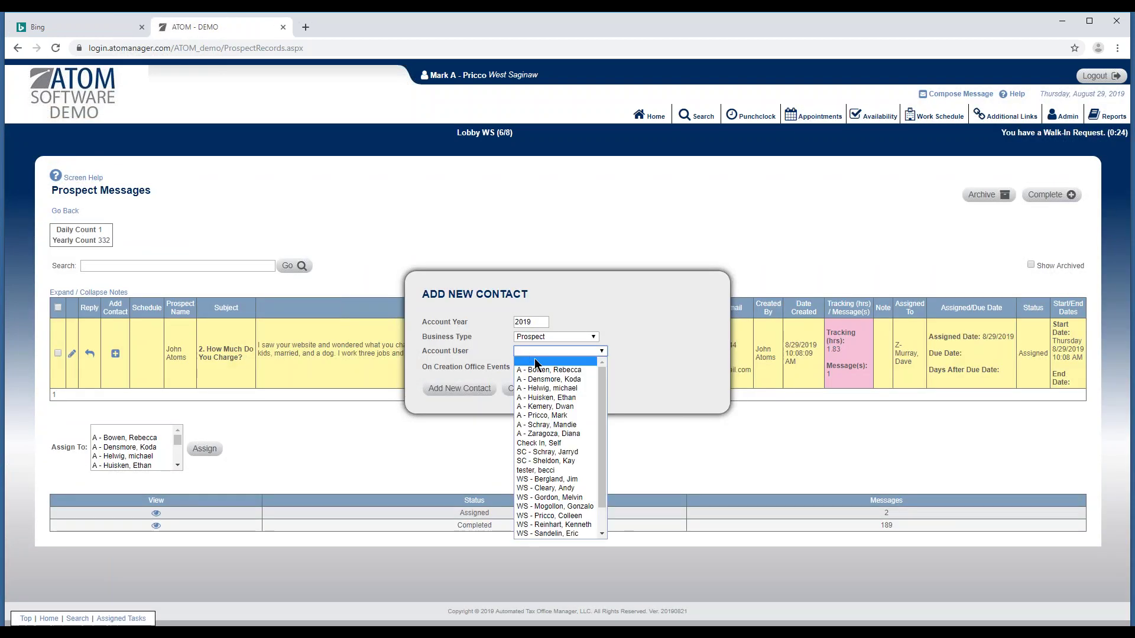
pyautogui.click(486, 347)
pyautogui.click(486, 348)
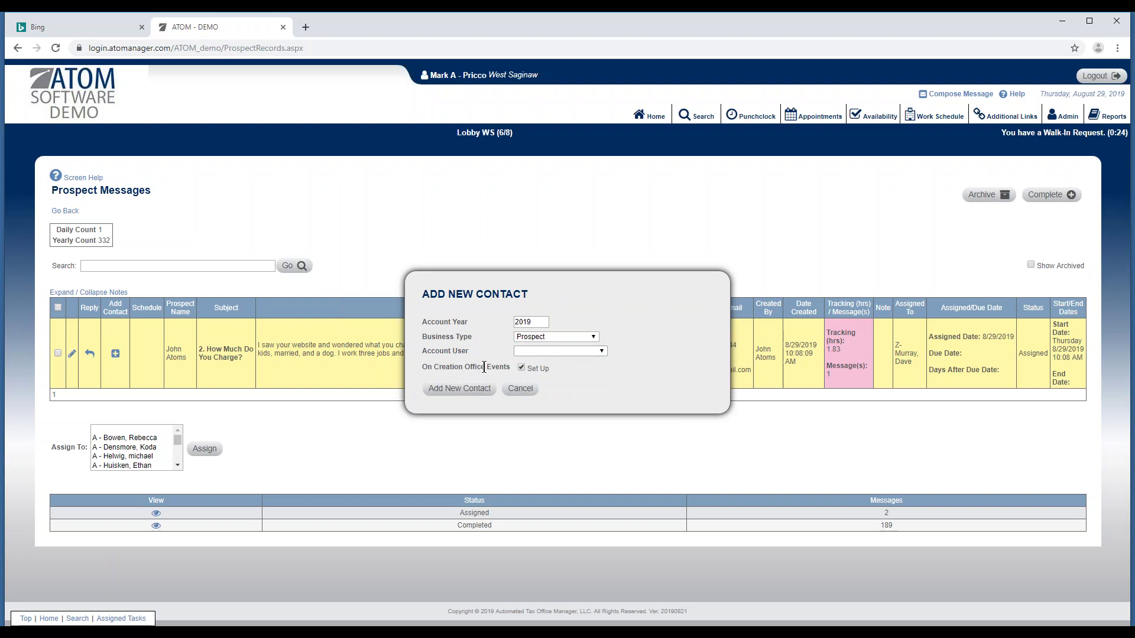
# Try business types *ATOM Payroll and Office Information, revert to Prospect, cancel, and go to Search.
pyautogui.click(534, 336)
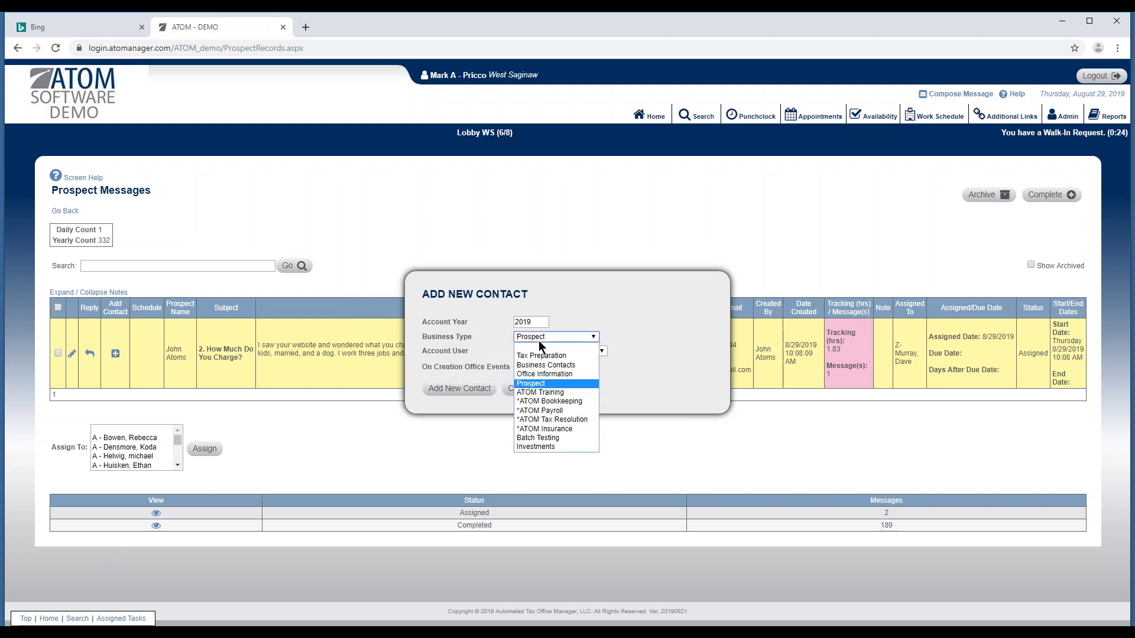
pyautogui.click(553, 410)
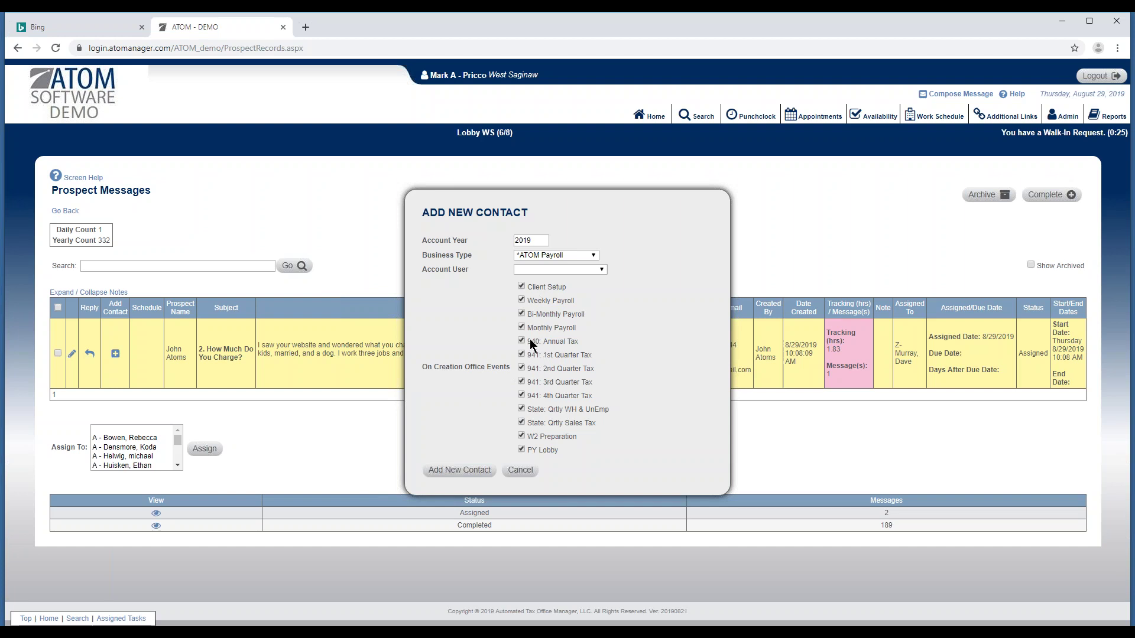
pyautogui.click(558, 253)
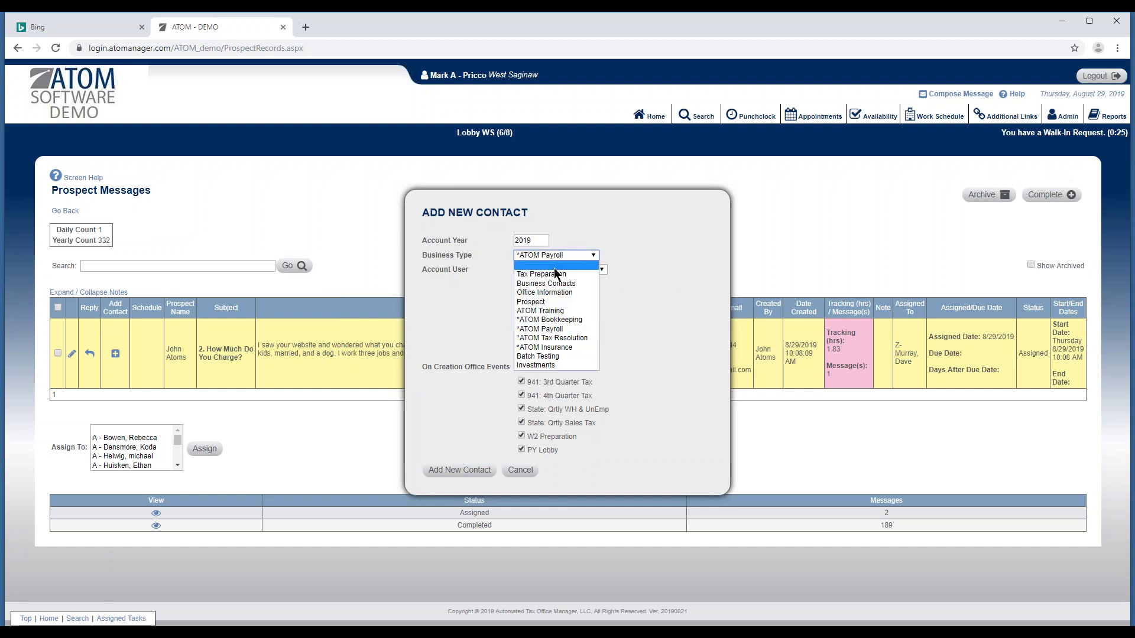
pyautogui.click(548, 294)
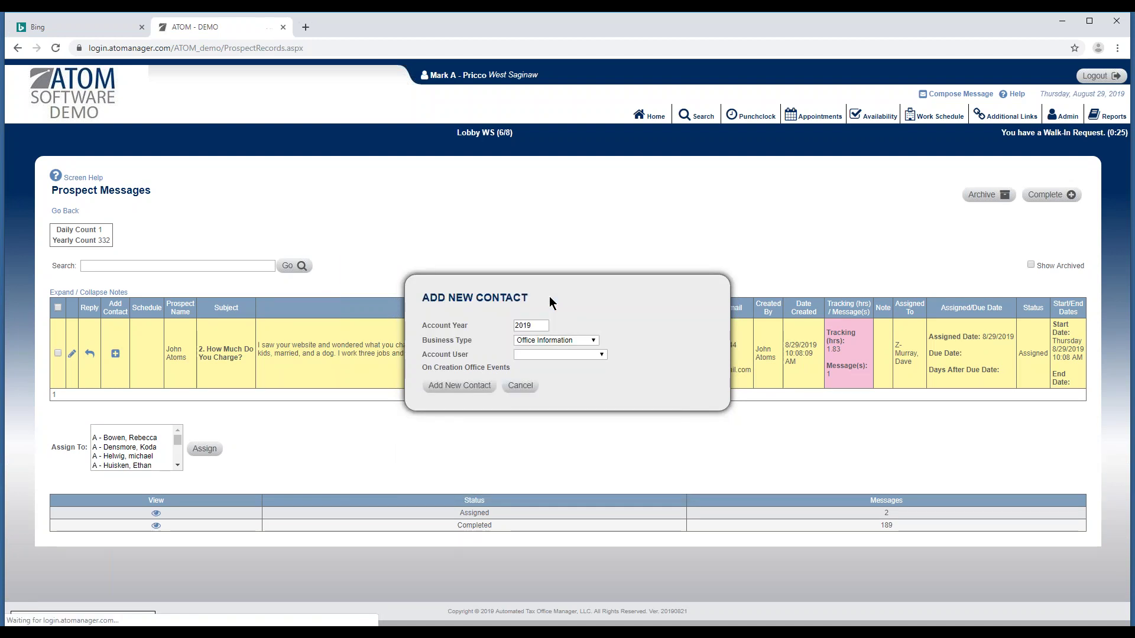
pyautogui.click(544, 340)
pyautogui.click(547, 388)
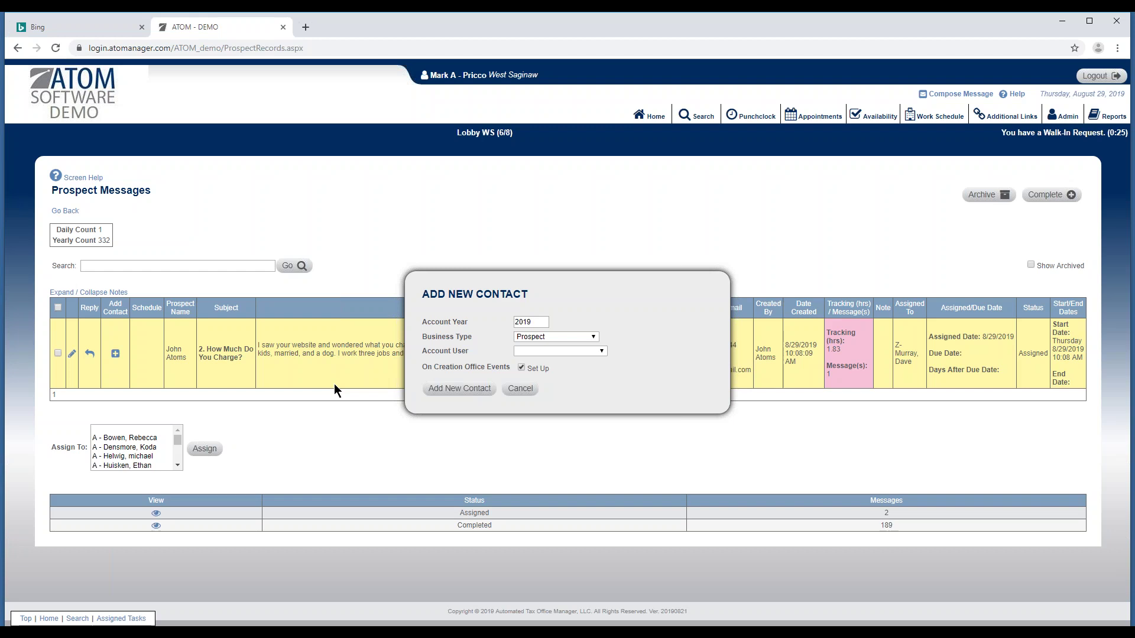
pyautogui.click(521, 389)
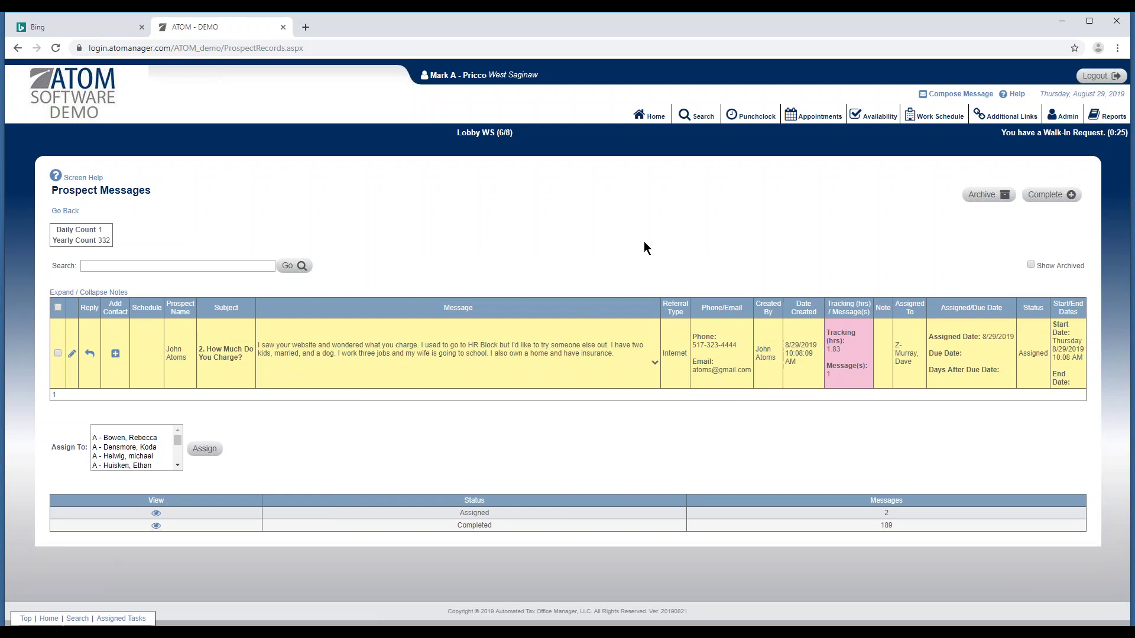
pyautogui.click(698, 116)
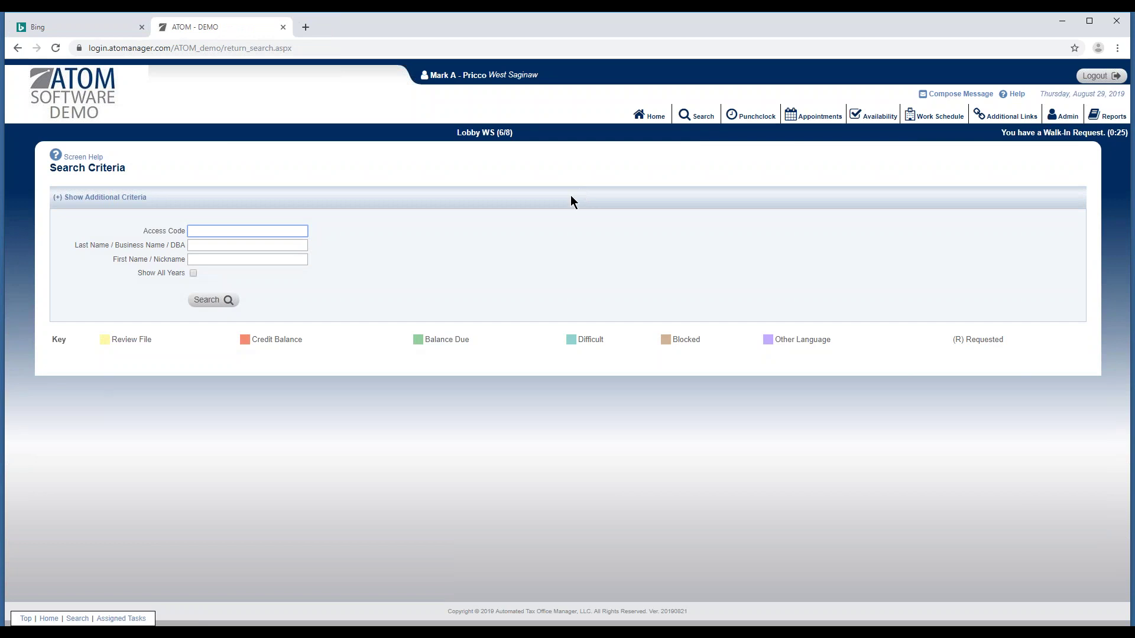
# Expand the extra criteria and search clients by birth date 2/3/1966, finding two records.
pyautogui.click(571, 197)
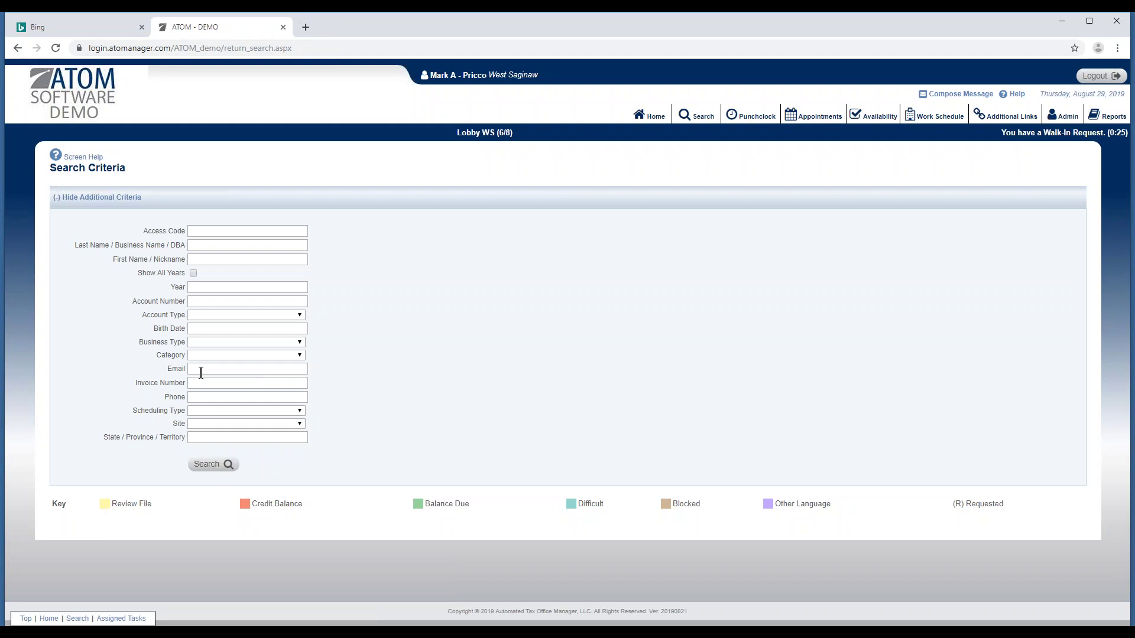
pyautogui.click(198, 396)
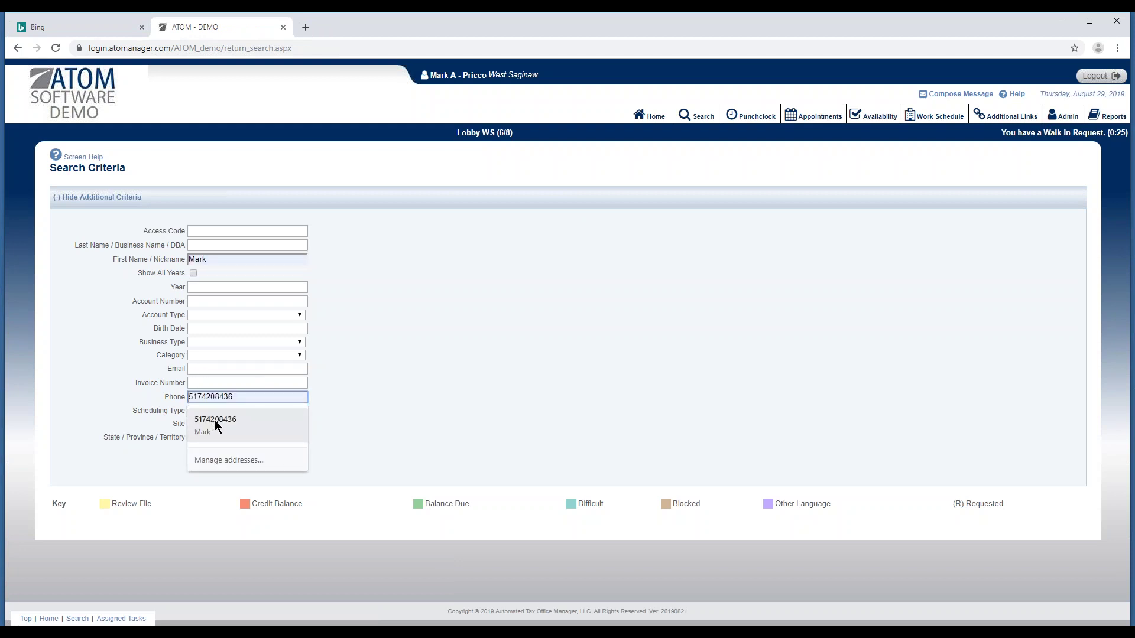
pyautogui.click(346, 398)
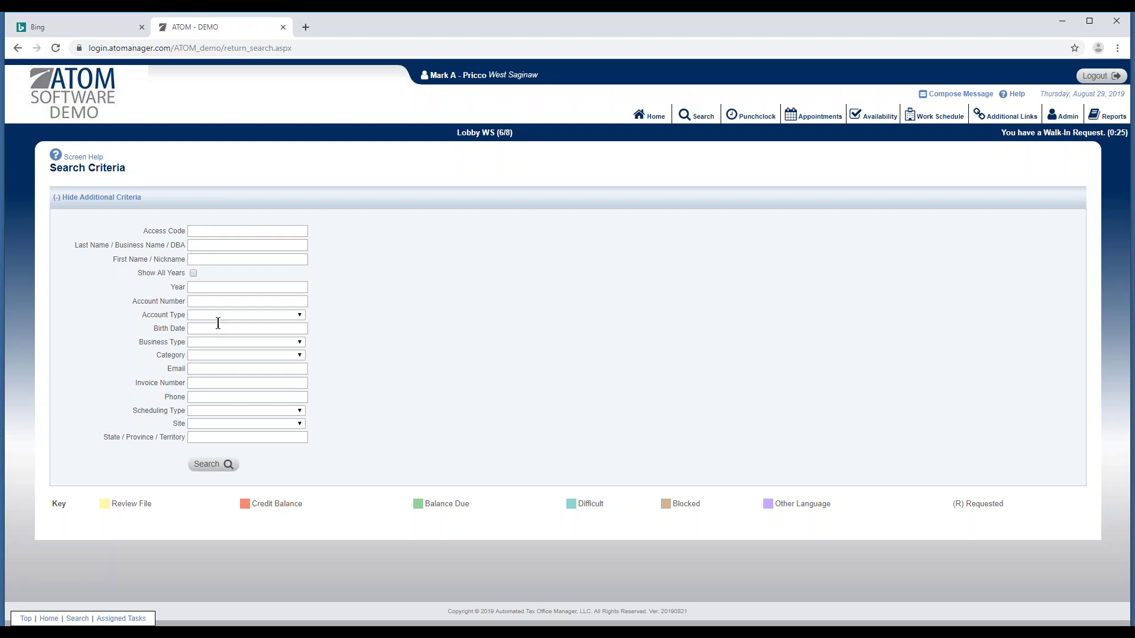
pyautogui.click(220, 328)
pyautogui.write('2/3/1966')
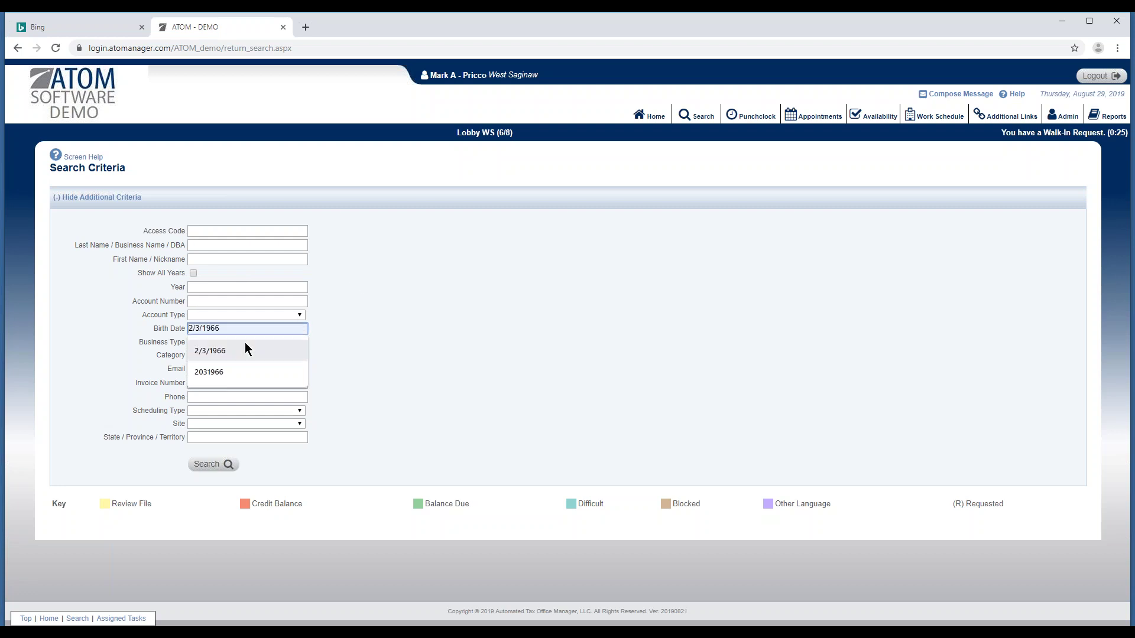
pyautogui.click(242, 346)
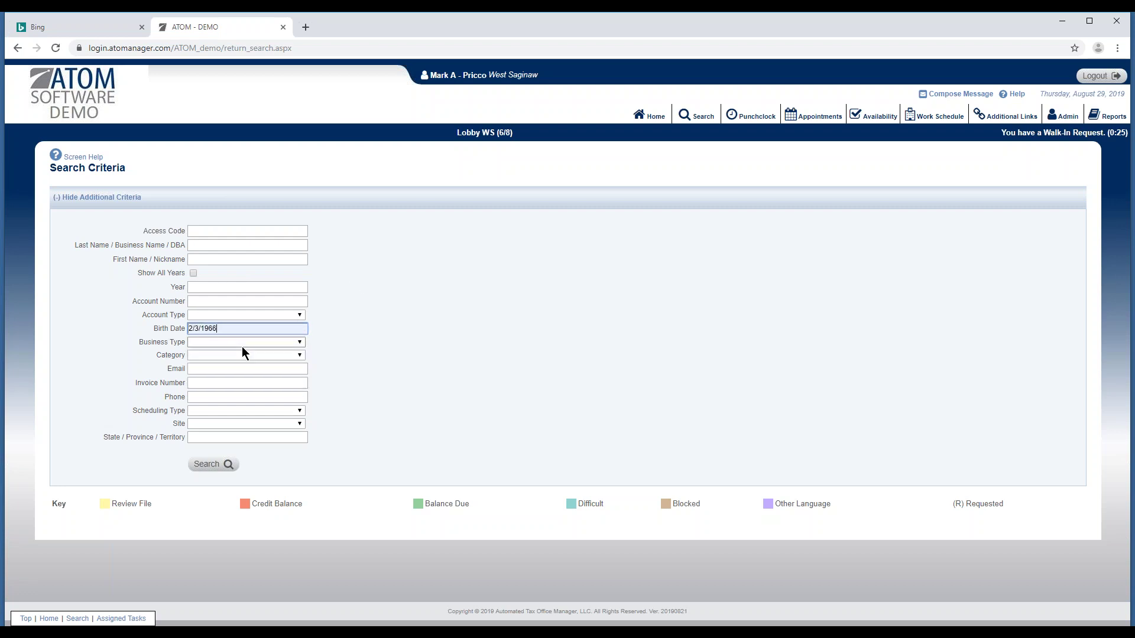
pyautogui.click(220, 464)
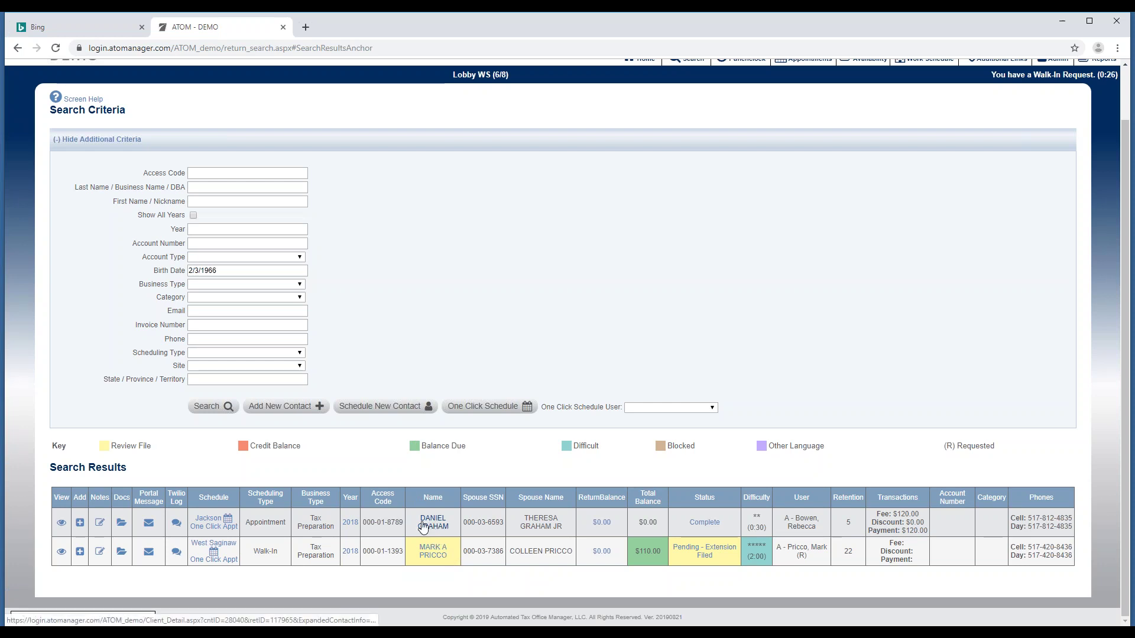
# Browse the birth date and state criteria fields, then collapse and re-expand the additional criteria.
pyautogui.click(200, 271)
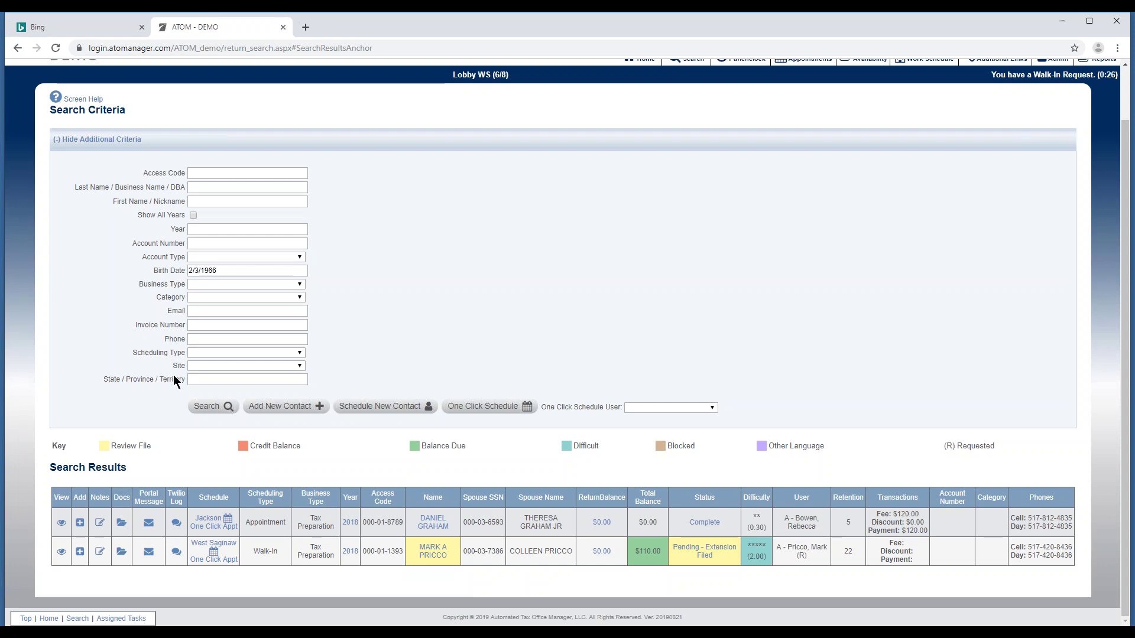
pyautogui.click(197, 379)
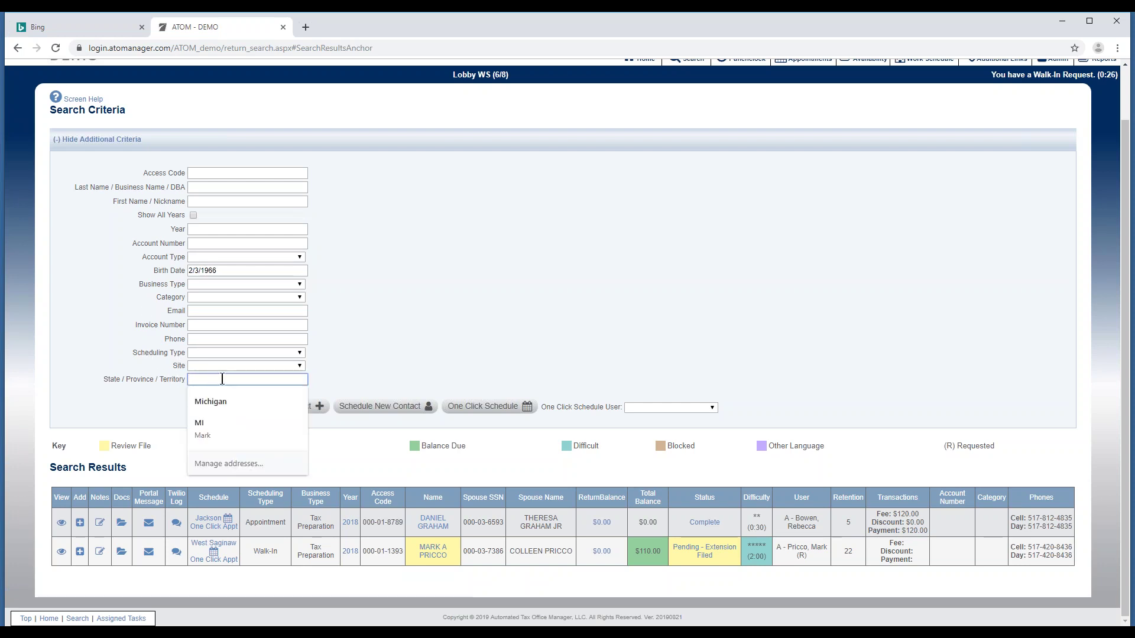
pyautogui.click(350, 353)
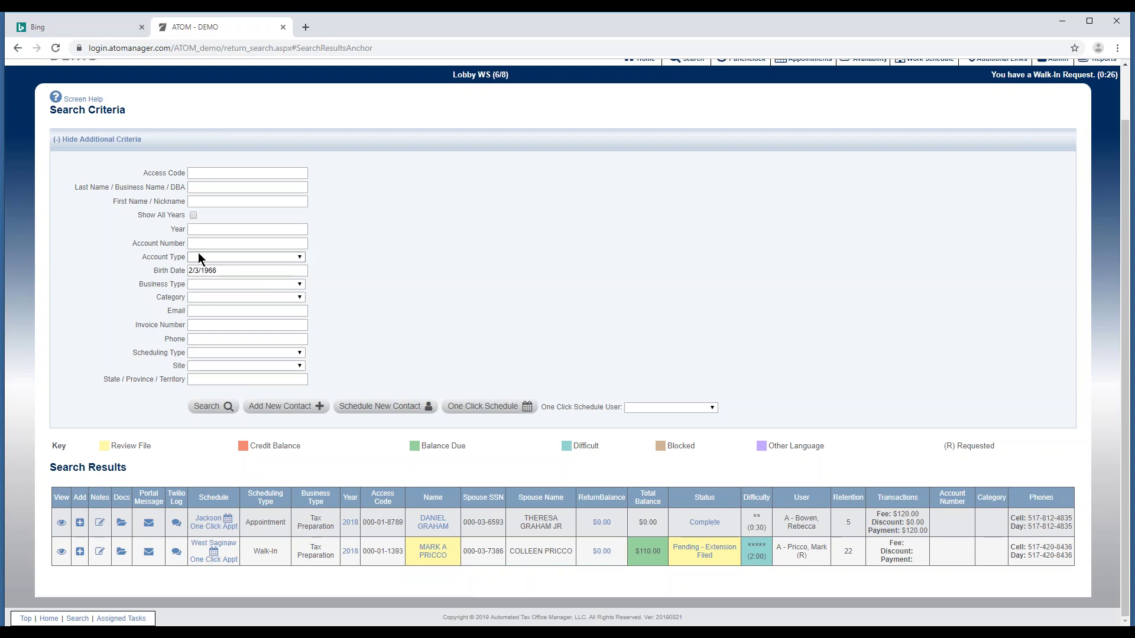
pyautogui.click(276, 137)
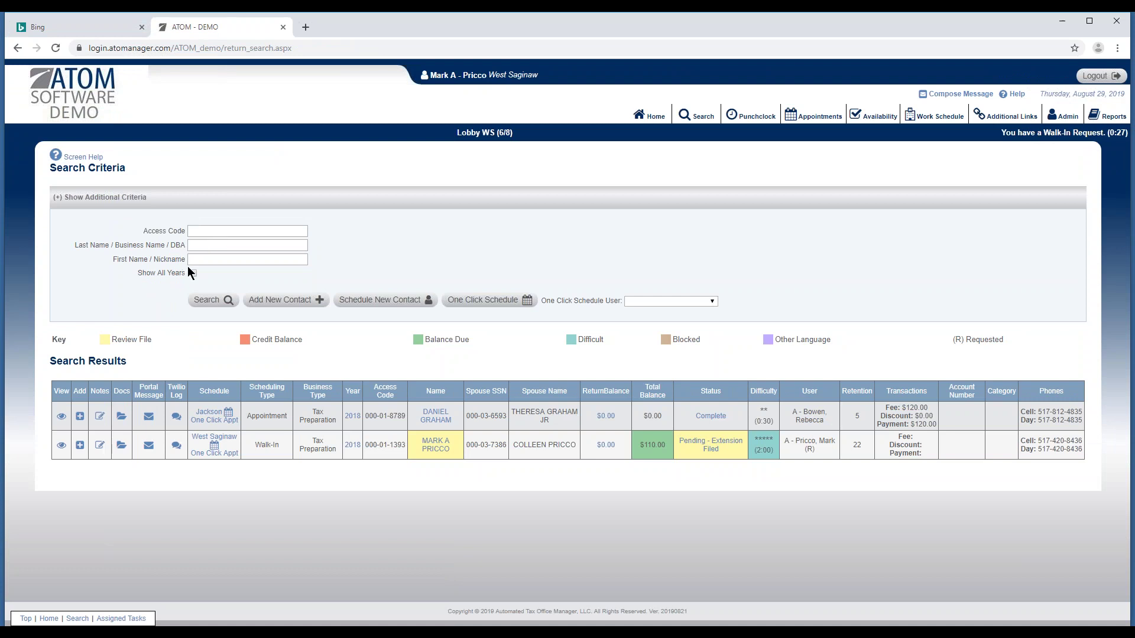
pyautogui.click(222, 202)
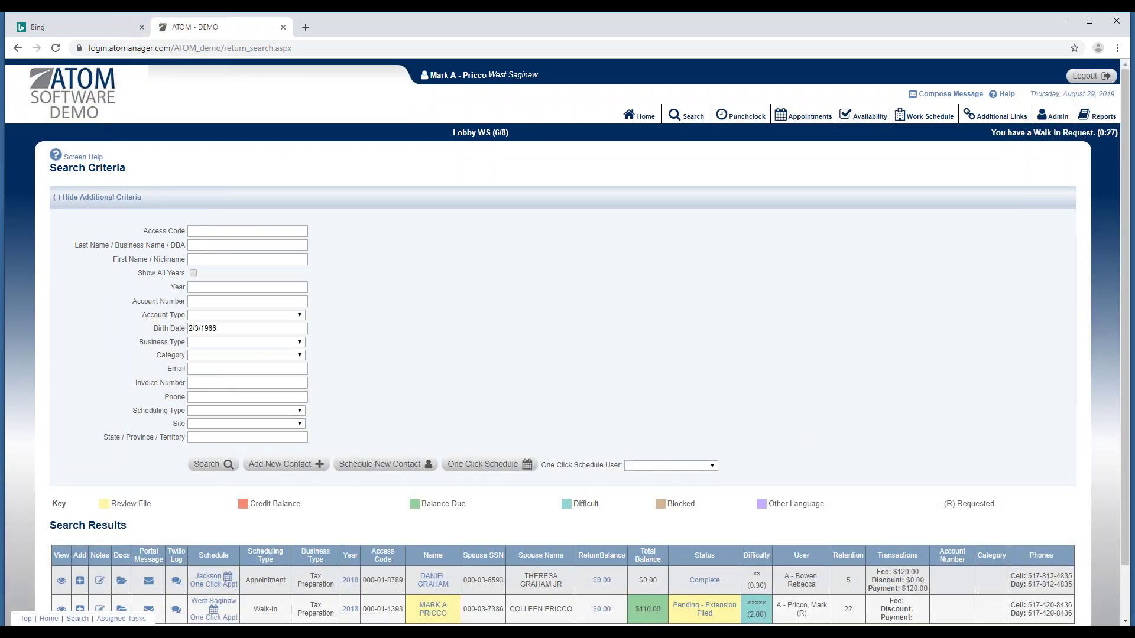
pyautogui.click(263, 197)
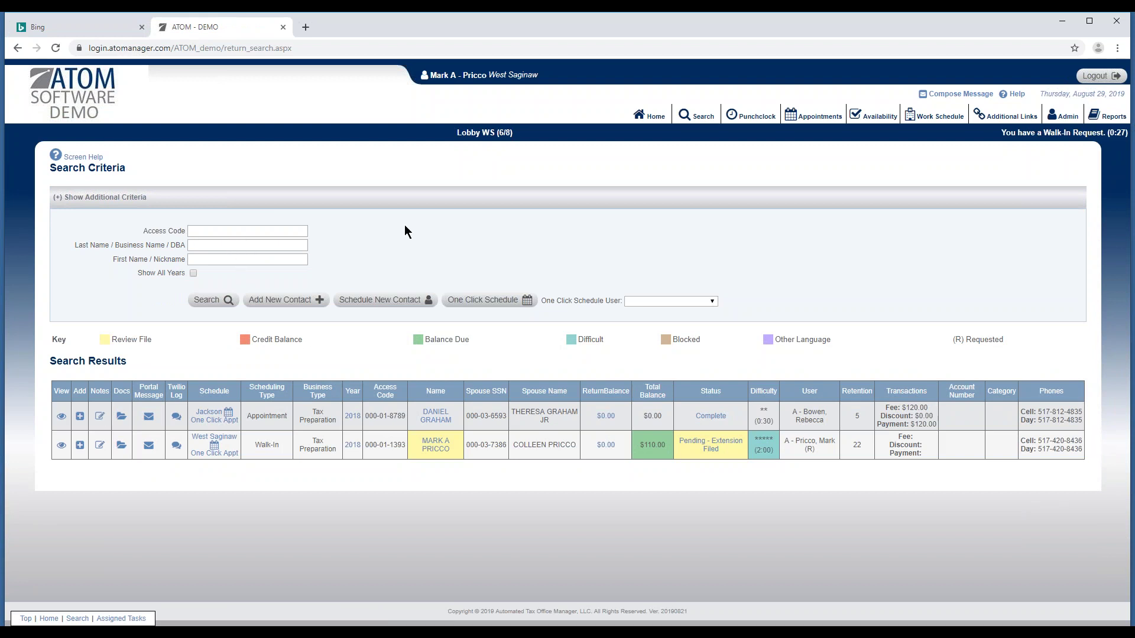
# Run a fresh client search for last name 'test' and first name 'jj', finding no records.
pyautogui.click(696, 115)
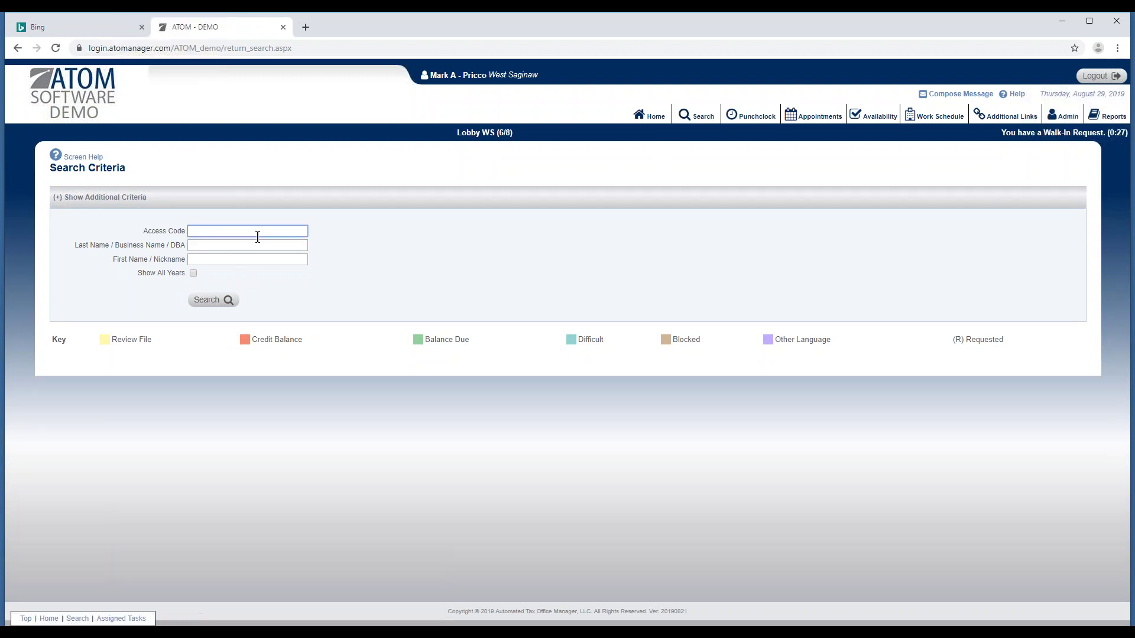
pyautogui.click(214, 243)
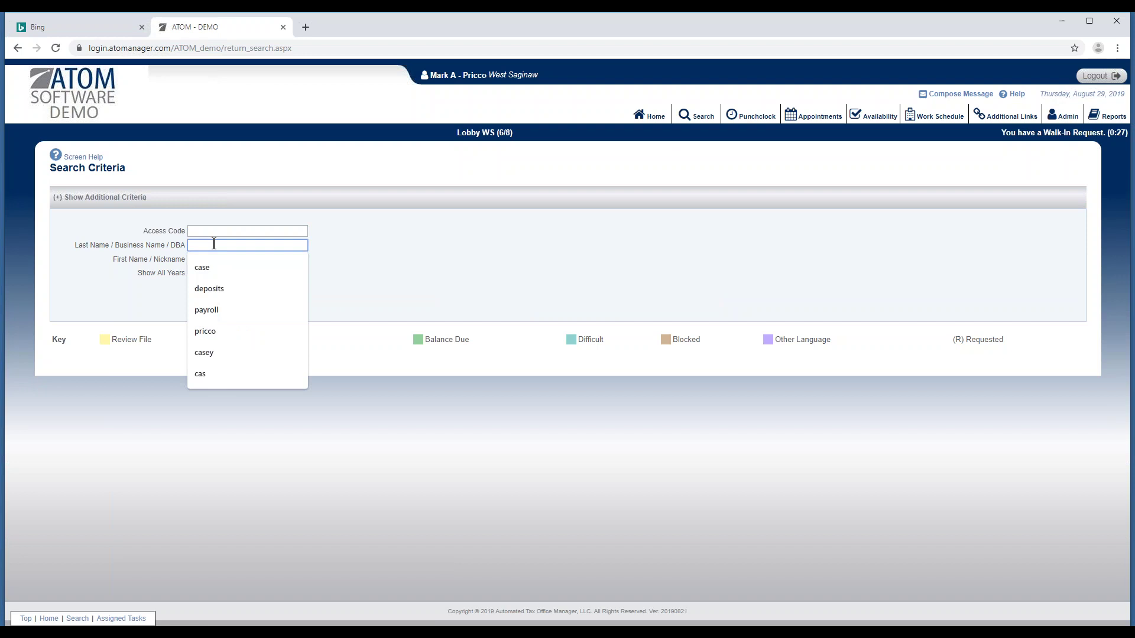
pyautogui.write('test')
pyautogui.press('Tab')
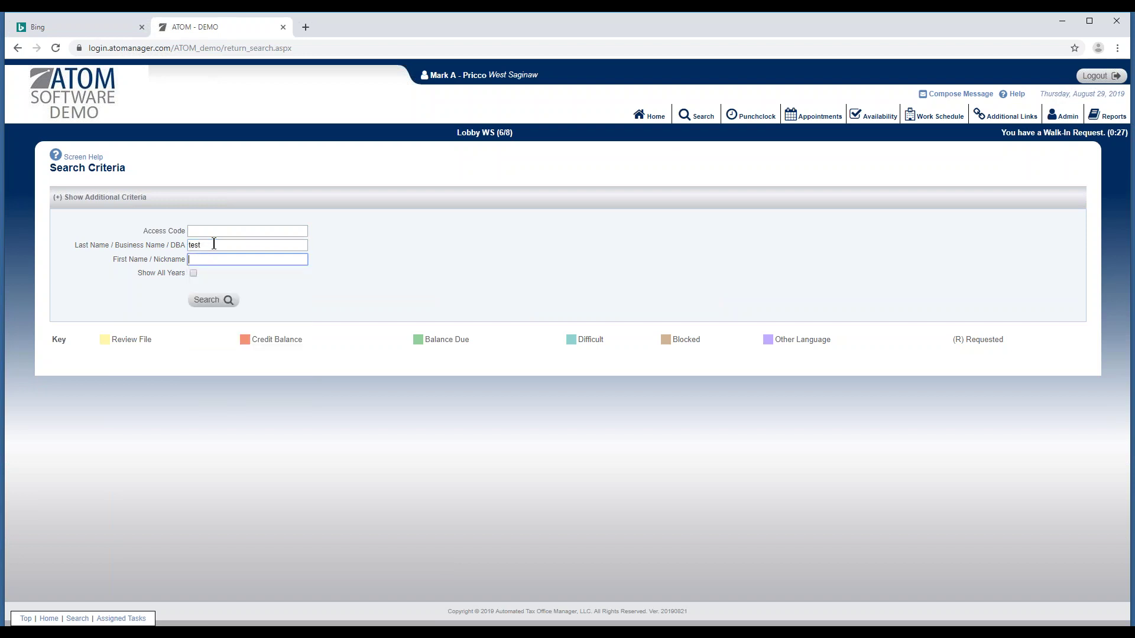
pyautogui.write('jj')
pyautogui.press('Return')
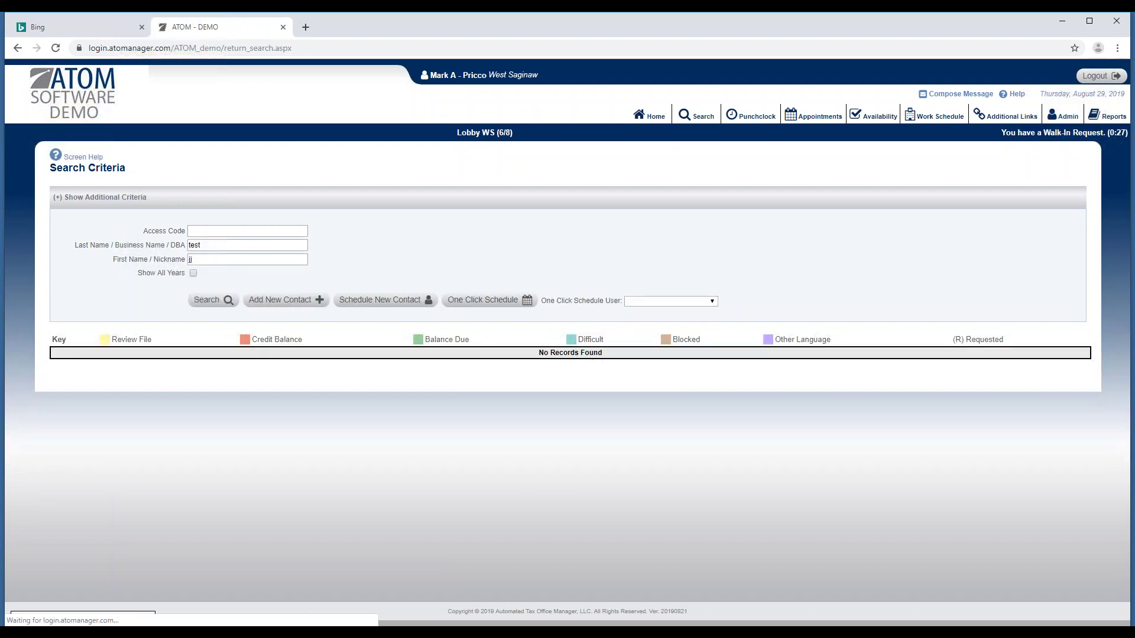
pyautogui.click(273, 307)
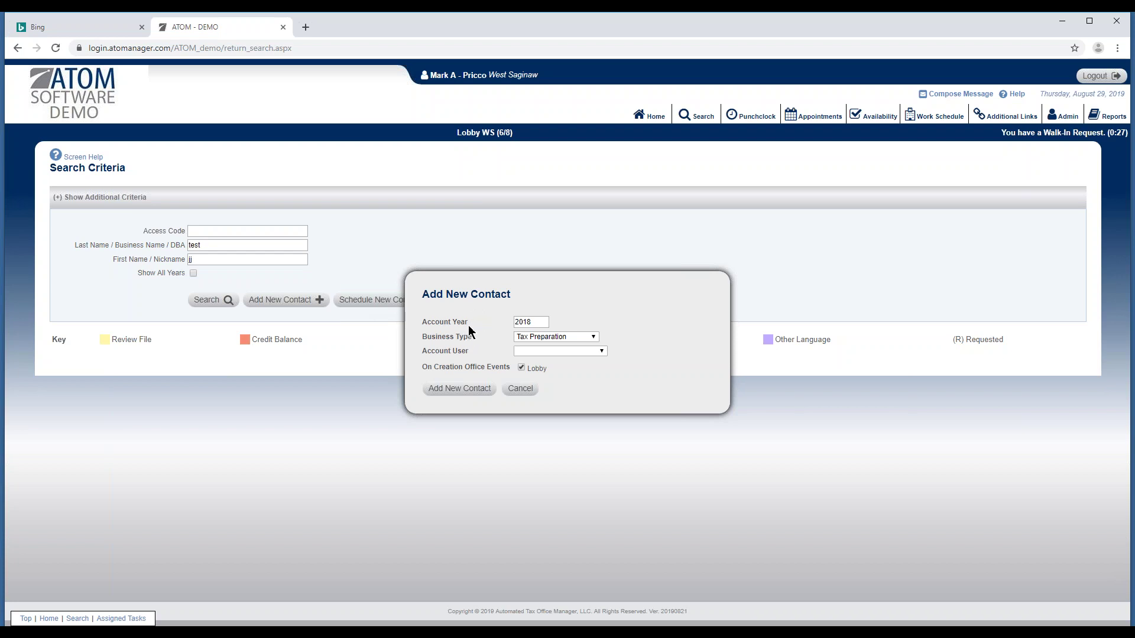
pyautogui.click(535, 322)
pyautogui.click(538, 337)
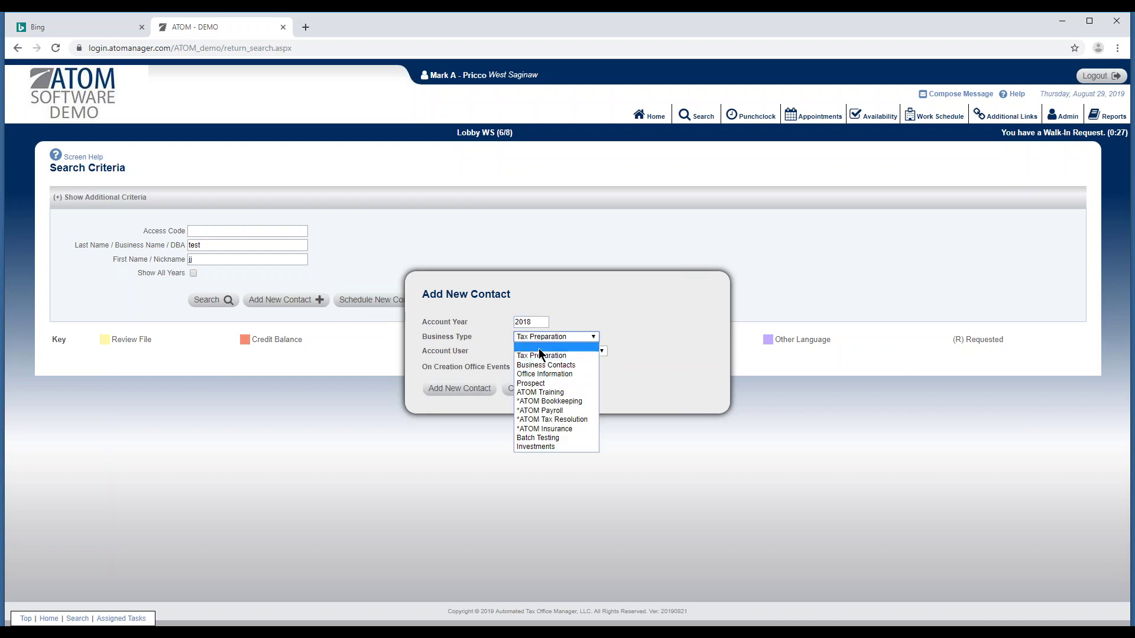
pyautogui.click(549, 404)
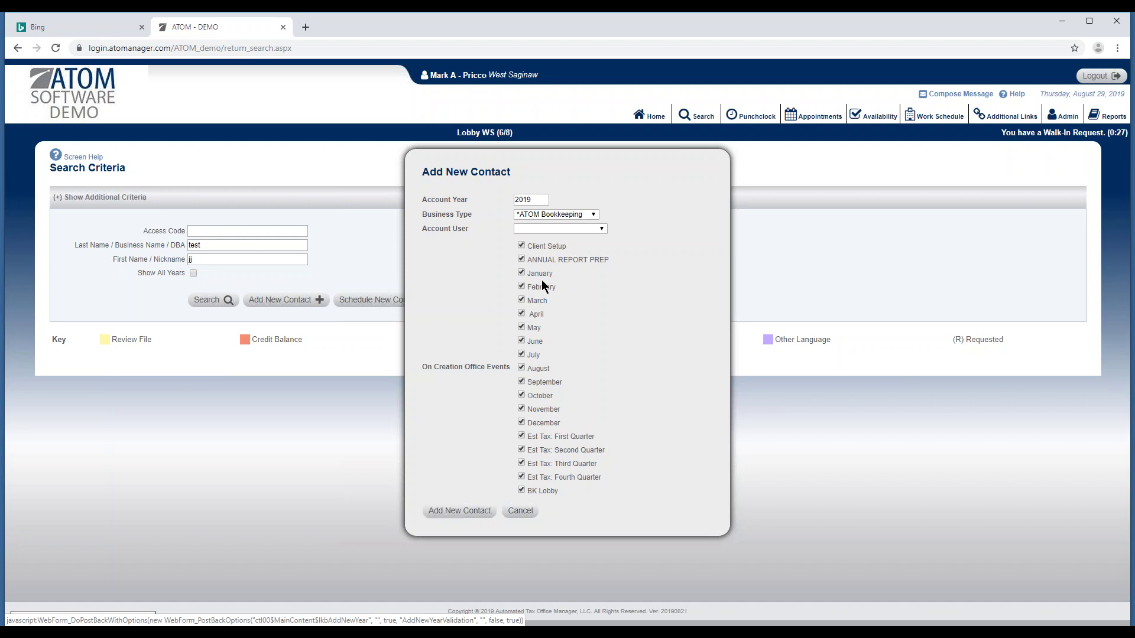
pyautogui.click(562, 230)
pyautogui.click(633, 249)
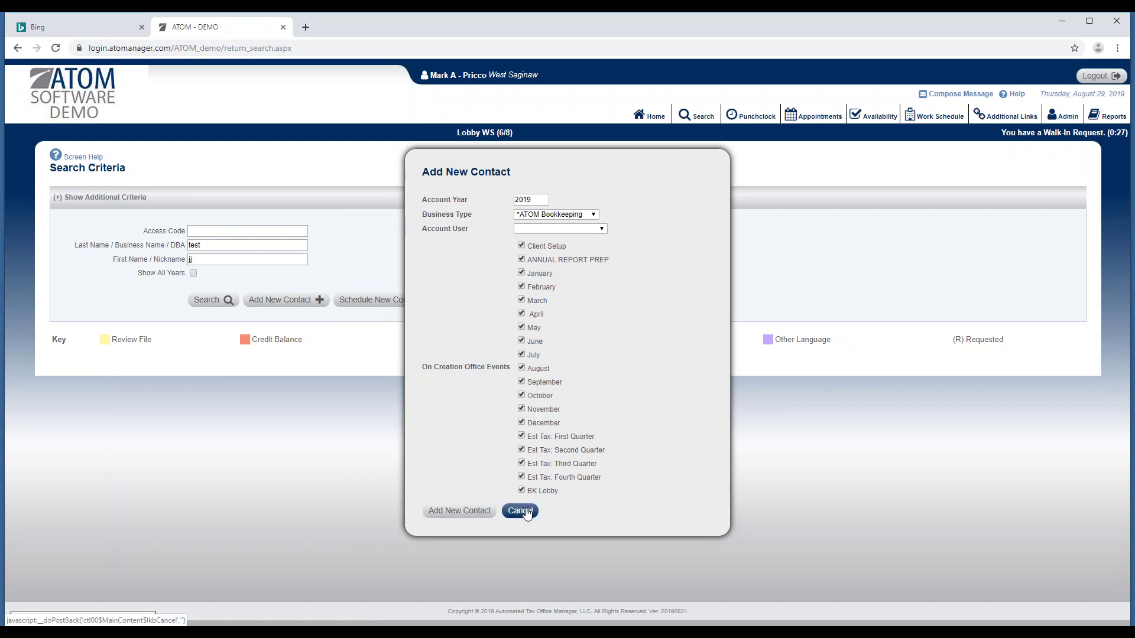
pyautogui.click(521, 512)
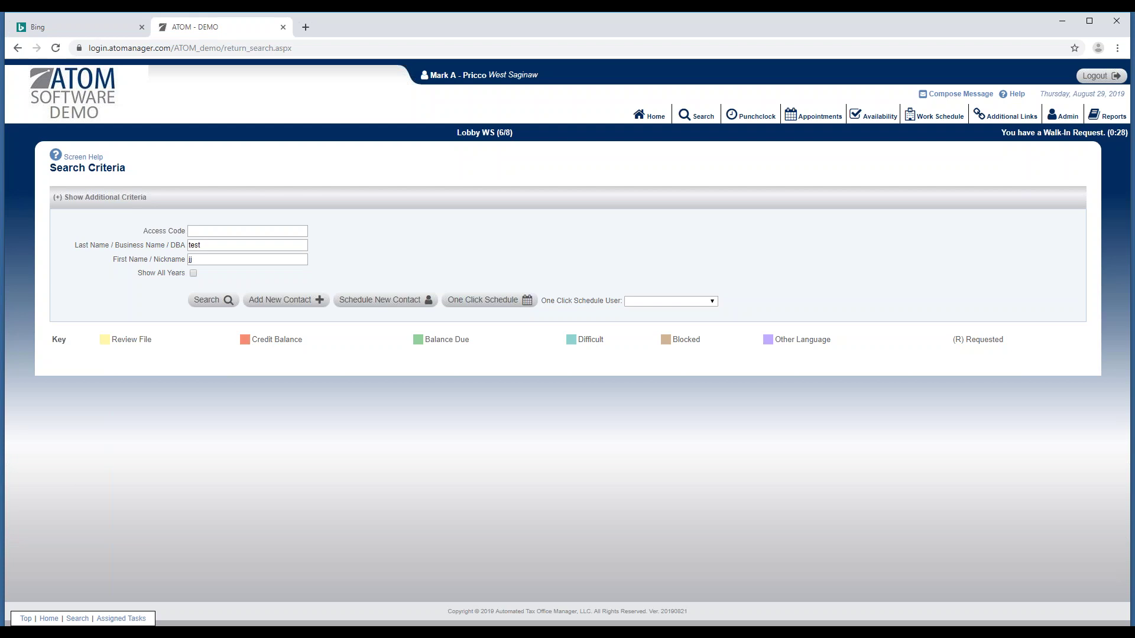
# Open the Punchclock In/Out Board listing West Saginaw staff of every status.
pyautogui.click(757, 116)
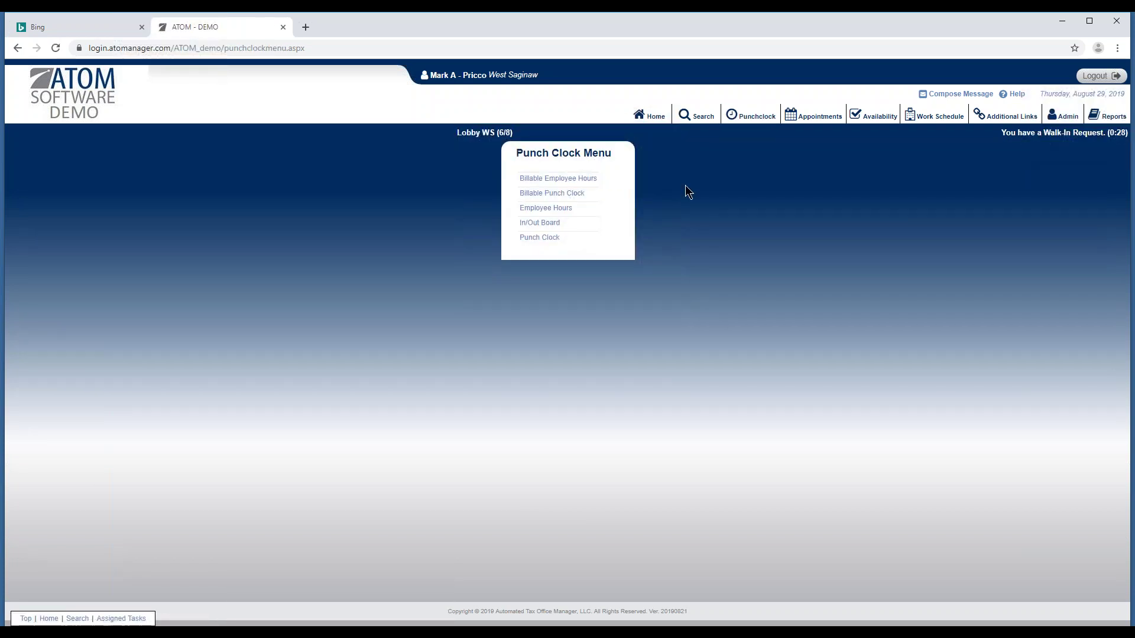
pyautogui.click(575, 228)
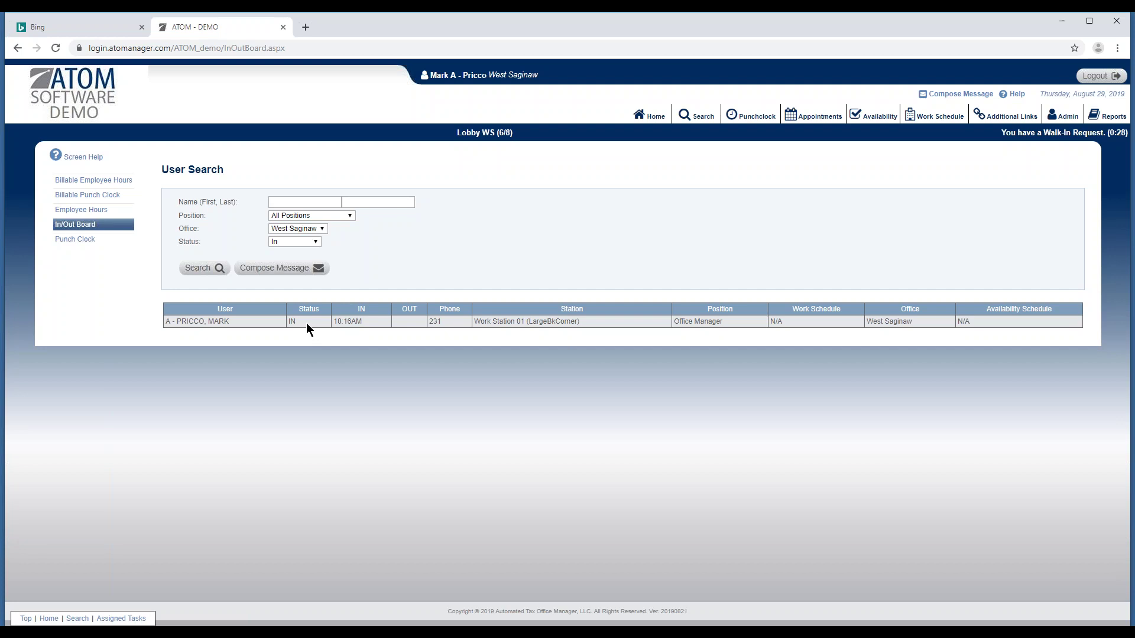
pyautogui.click(312, 243)
pyautogui.click(201, 269)
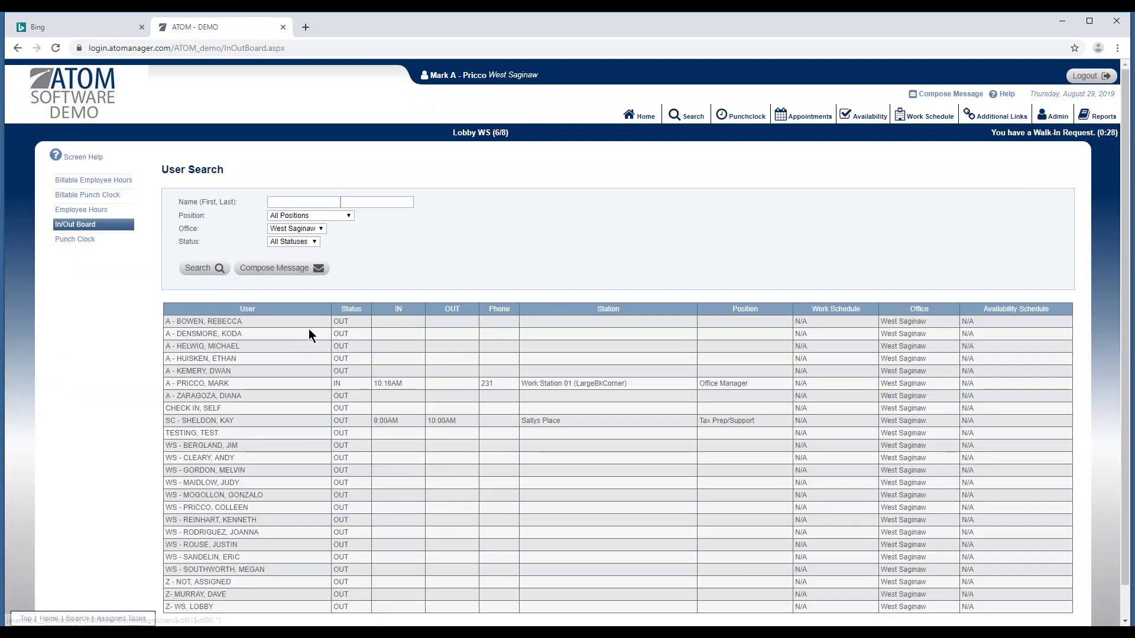
pyautogui.scroll(-1, 303, 338)
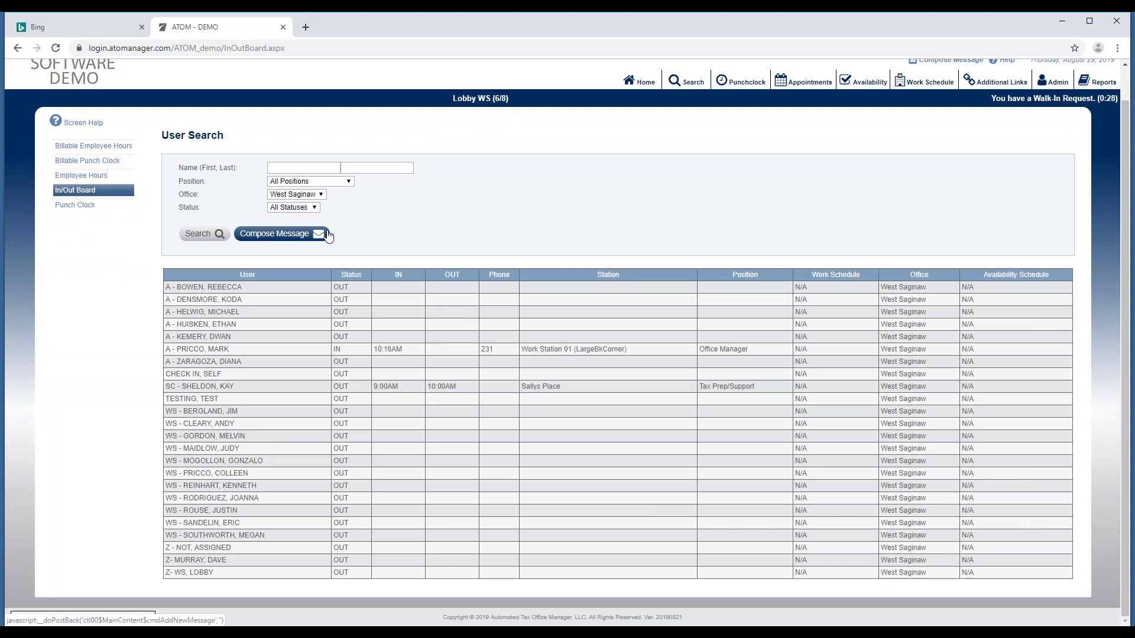
# Filter the West Saginaw In/Out Board to staff whose status is Out.
pyautogui.click(318, 195)
pyautogui.click(345, 217)
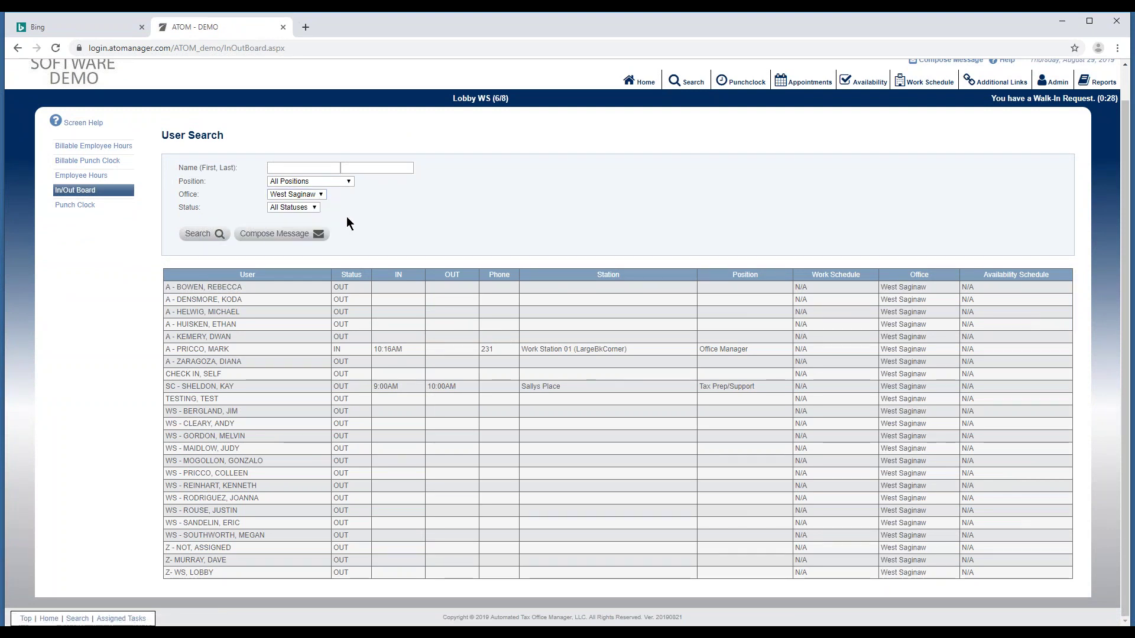
pyautogui.click(312, 209)
pyautogui.click(296, 236)
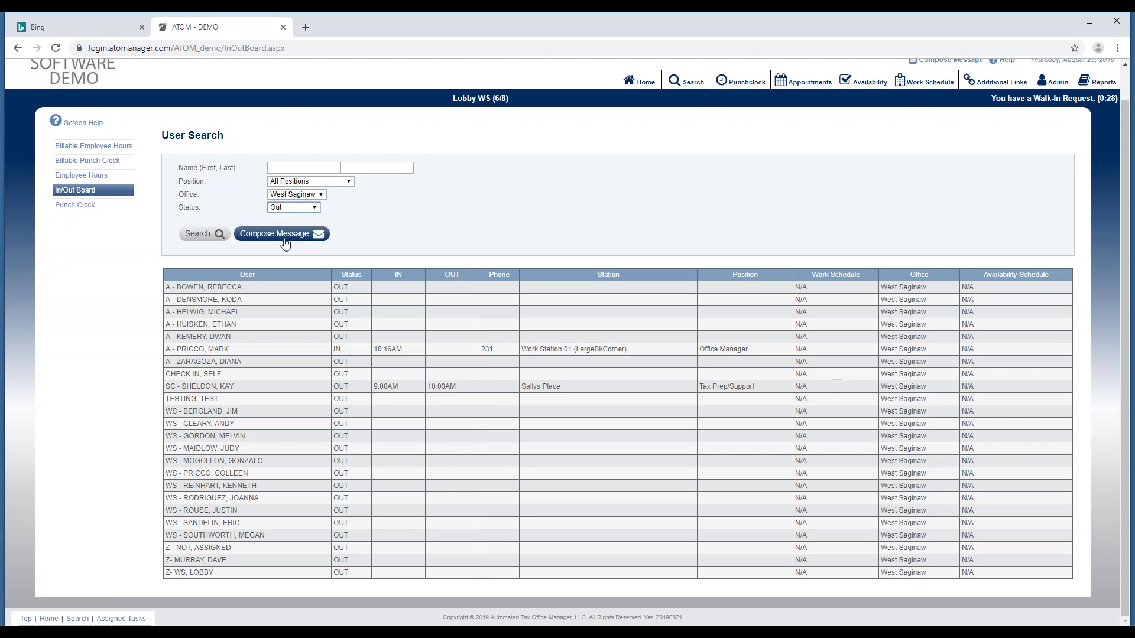
pyautogui.click(221, 236)
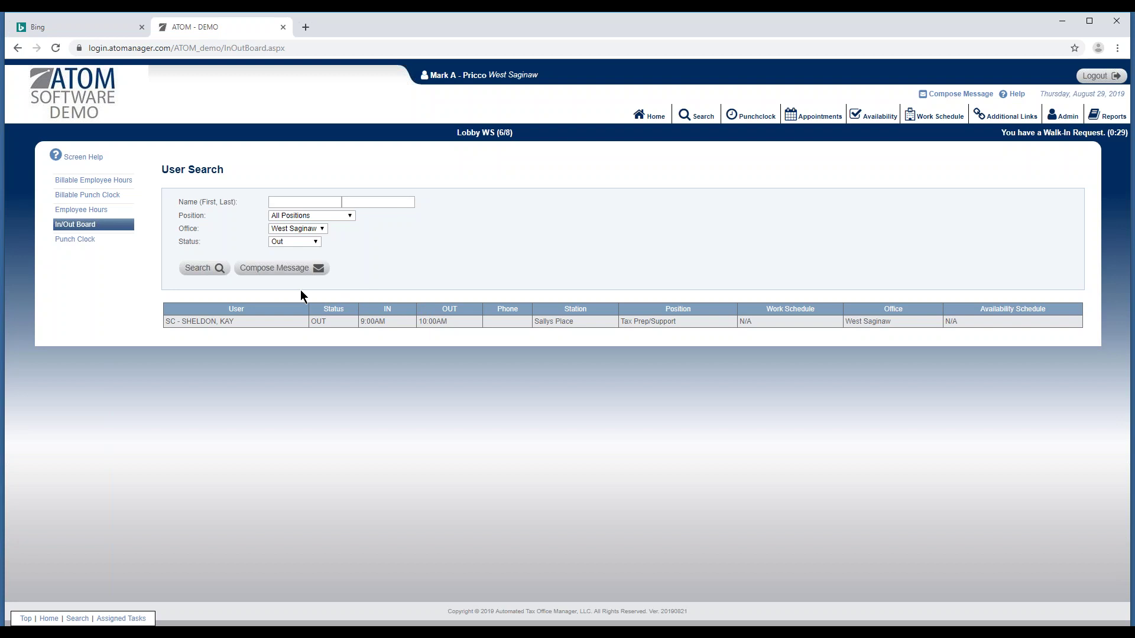
pyautogui.click(814, 121)
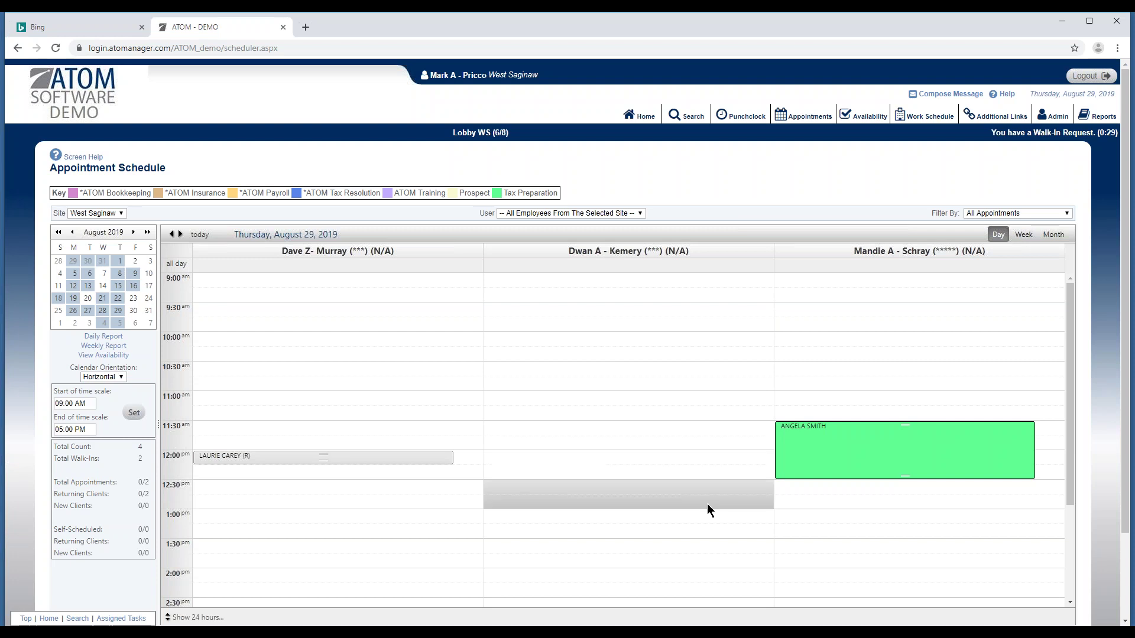
# Open the 60-minute 11:30 AM Tax Preparation appointment on 8/29/2019.
pyautogui.doubleClick(813, 450)
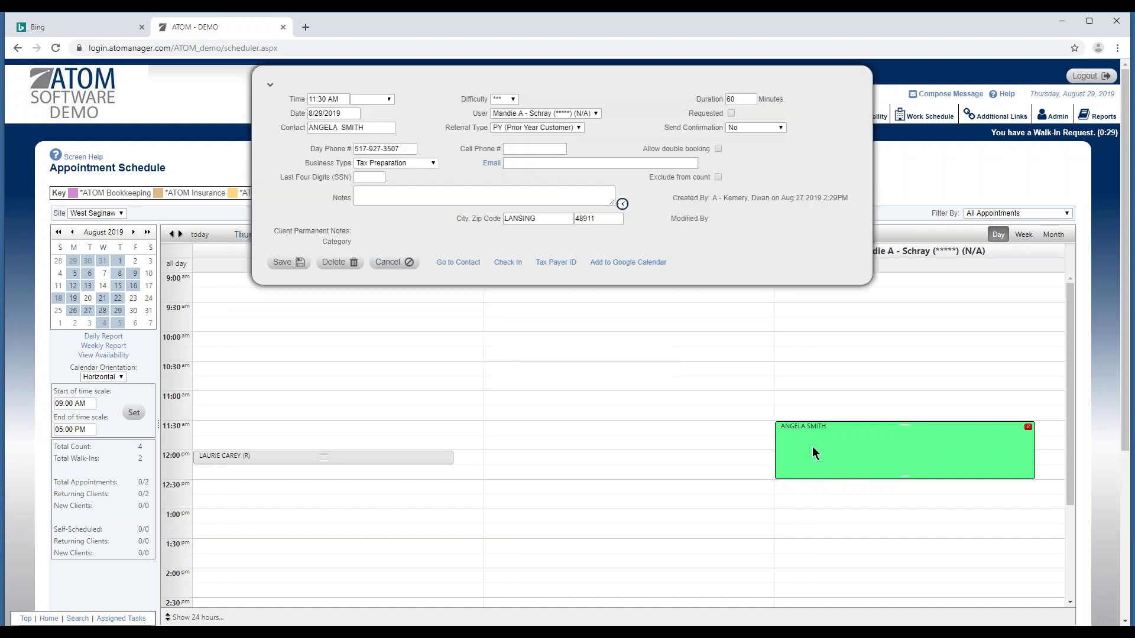
# Begin a walk-in check-in, then cancel it and close the appointment details without saving.
pyautogui.click(509, 267)
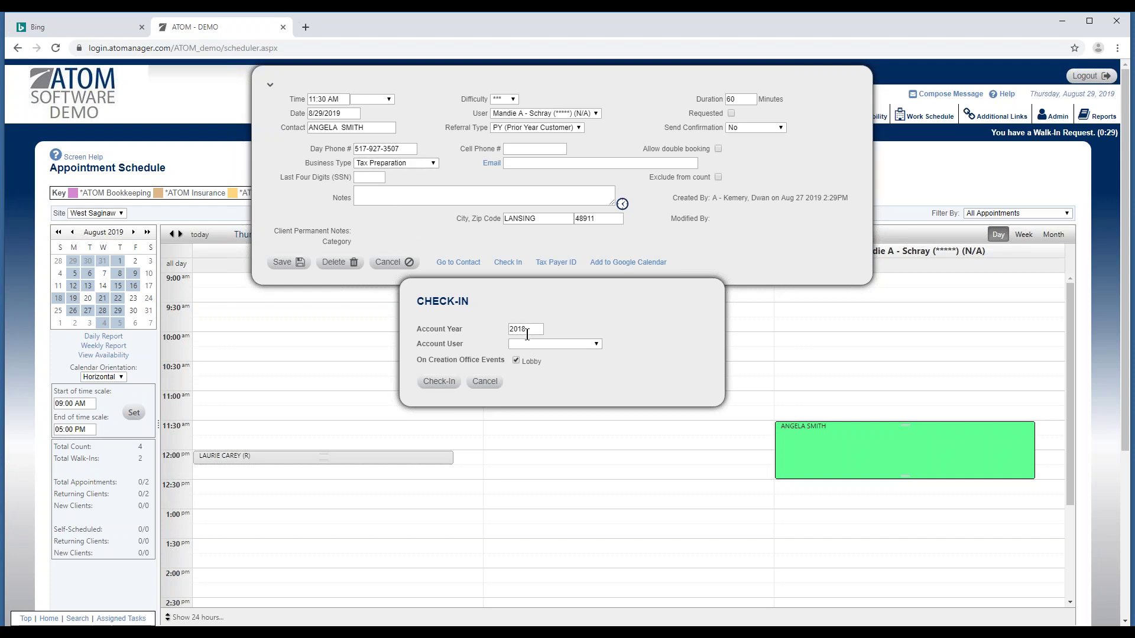
pyautogui.click(532, 344)
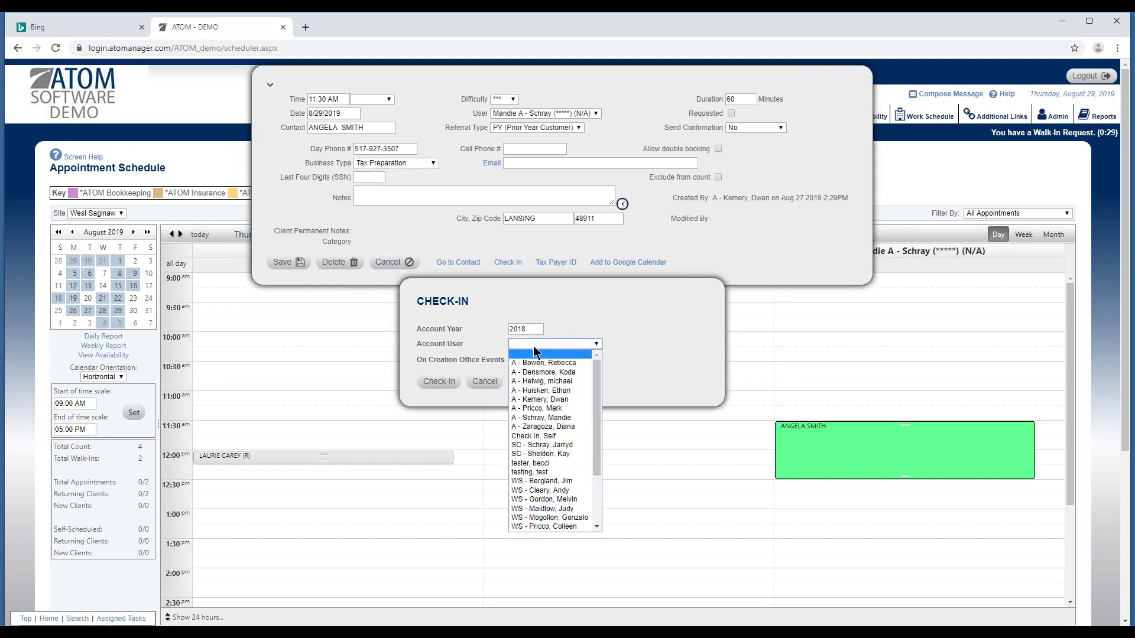
pyautogui.click(636, 334)
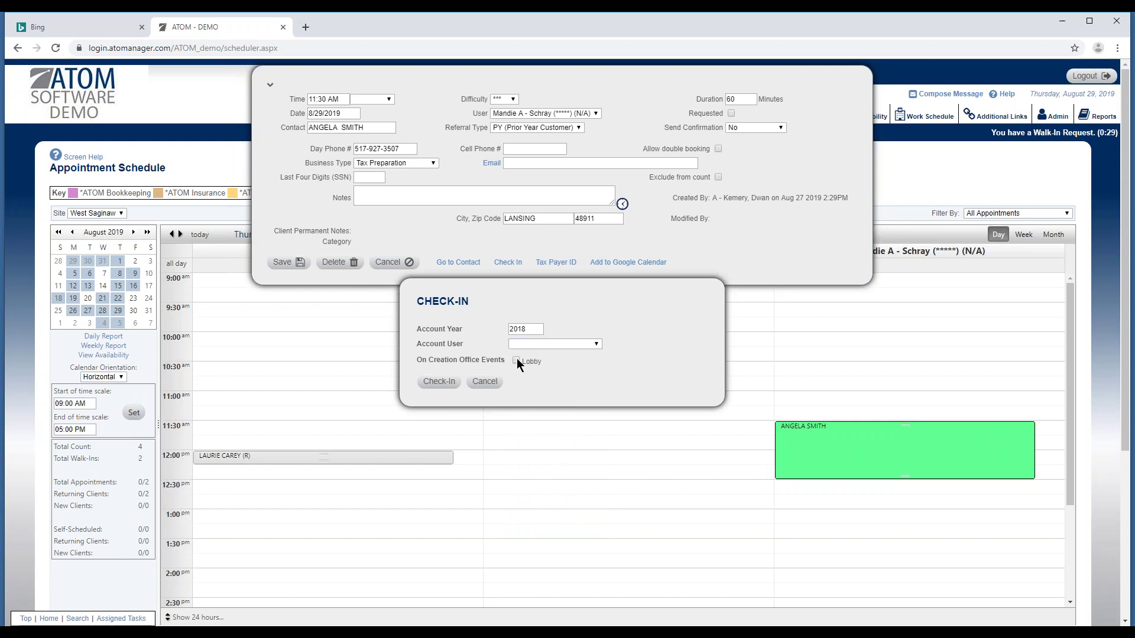
pyautogui.click(485, 383)
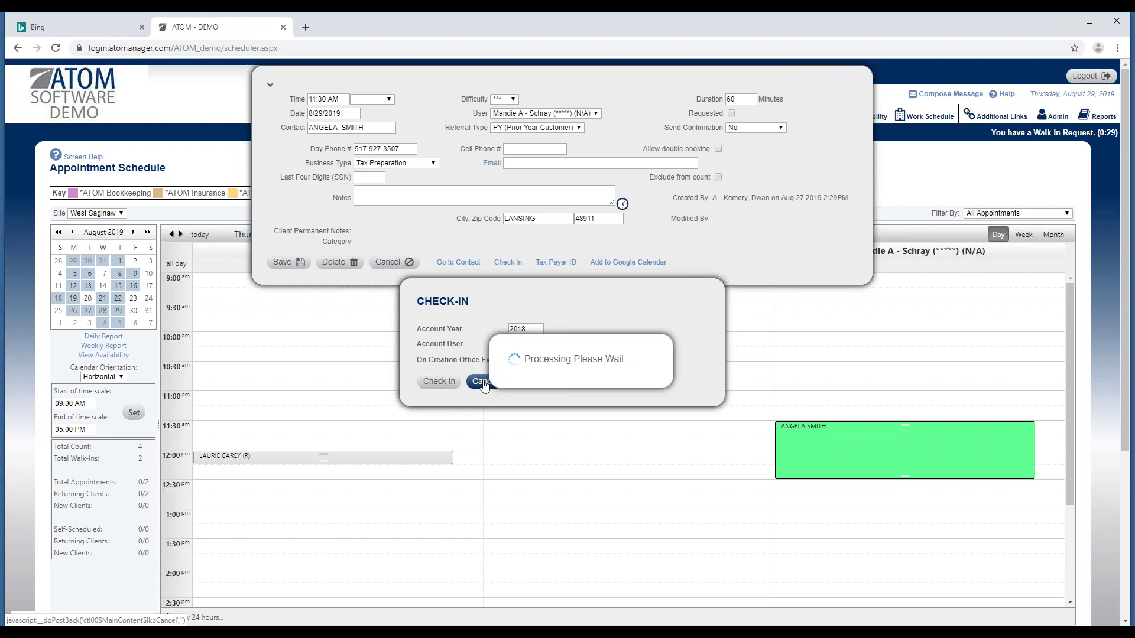
pyautogui.click(393, 266)
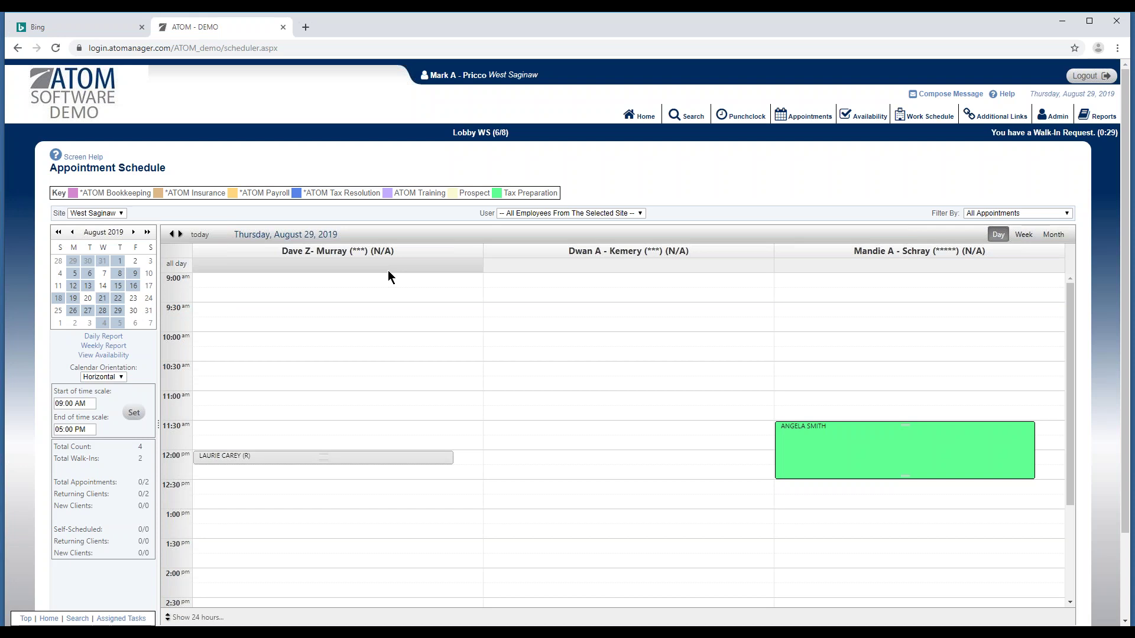
pyautogui.click(687, 118)
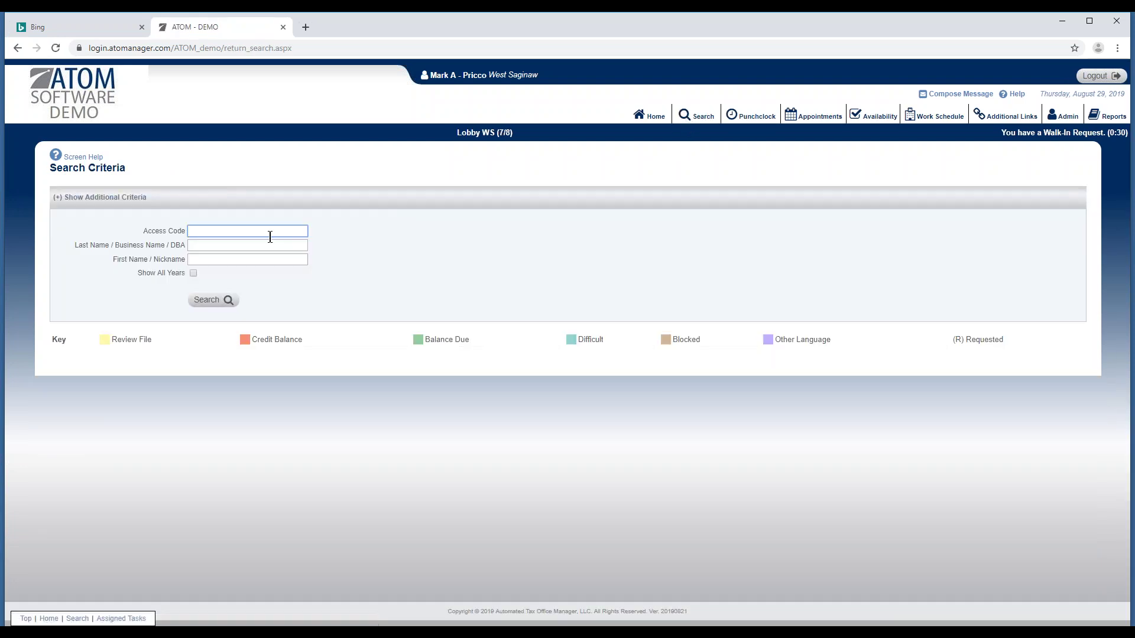
# Search the client by last and first name, view the spouse's file, and return to results.
pyautogui.click(248, 245)
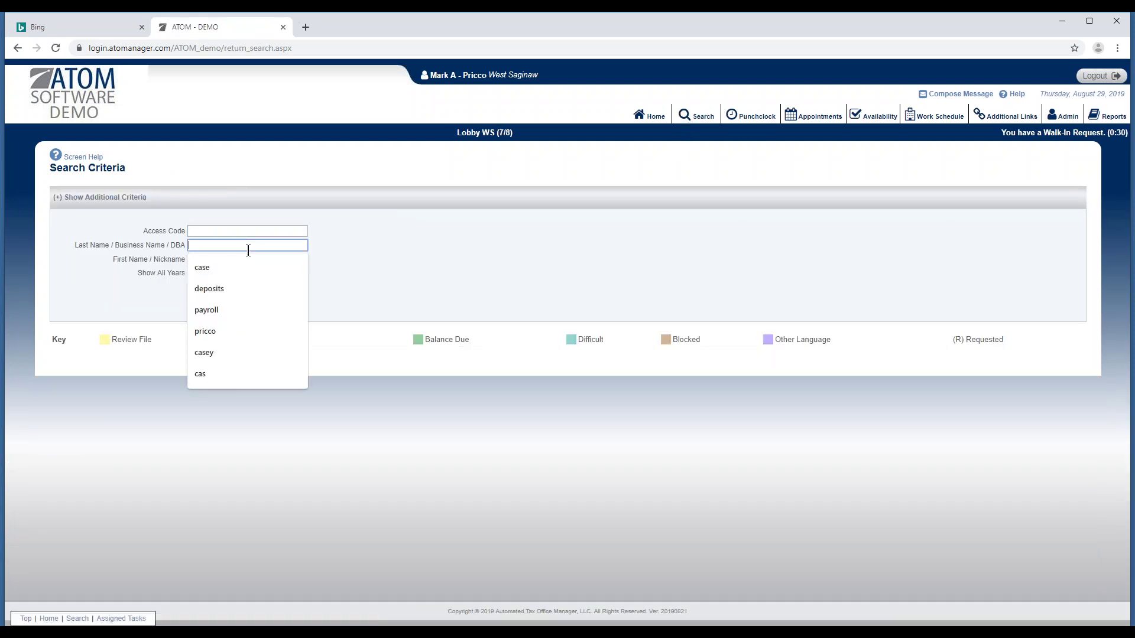
pyautogui.press('Tab')
pyautogui.press('Return')
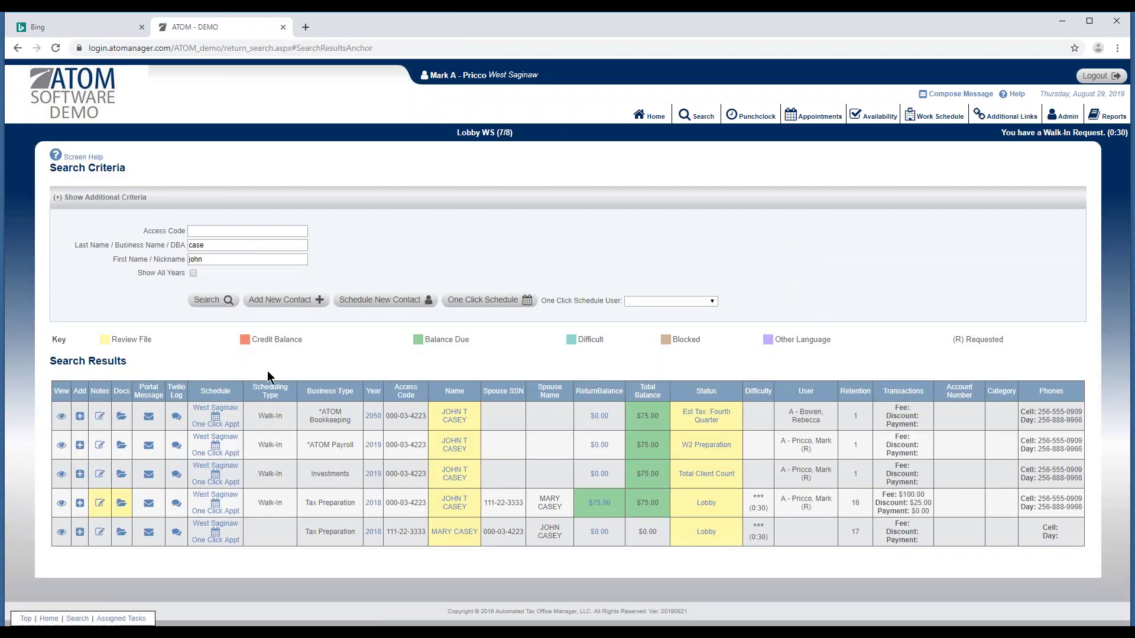
pyautogui.click(62, 533)
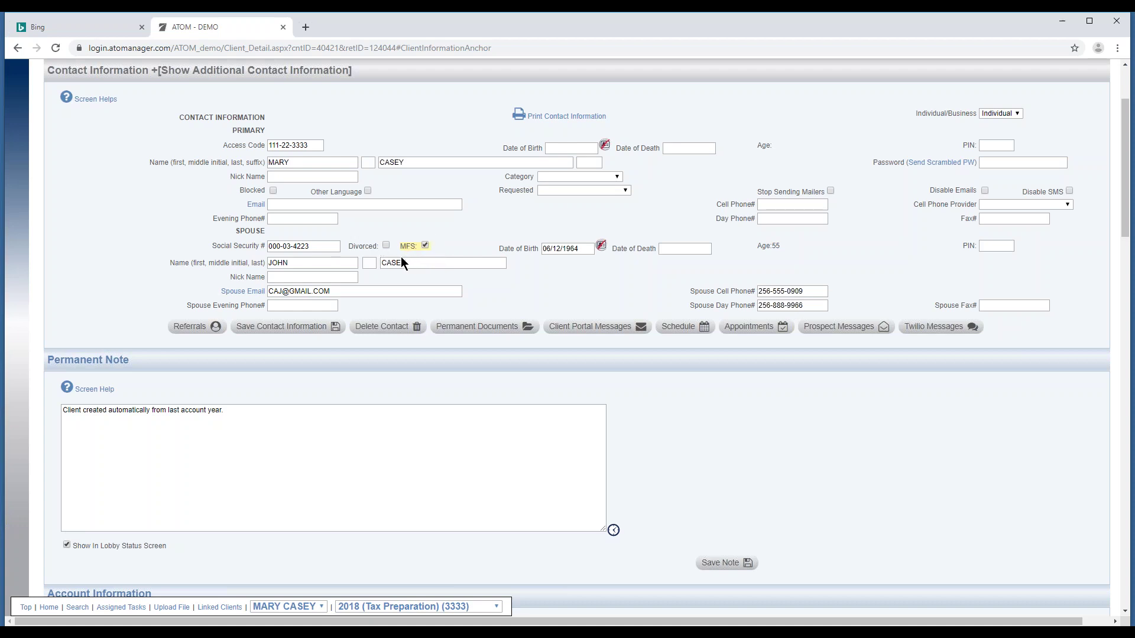
pyautogui.click(18, 47)
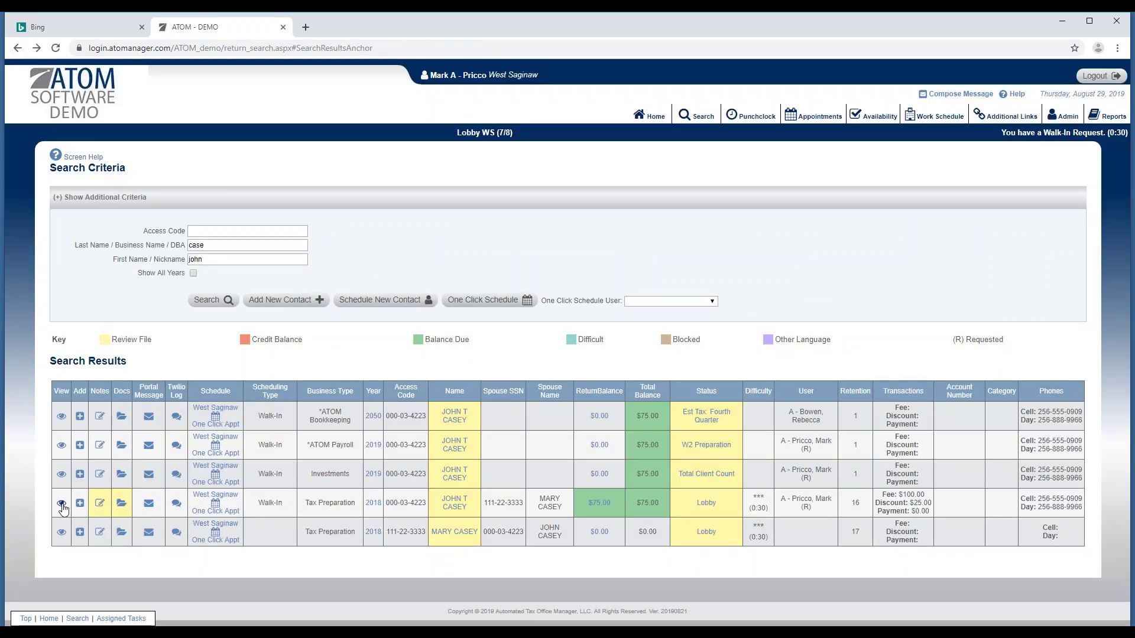
# Open the 2018 Tax Preparation file, mark the spouse married filing separately, and scroll to Account Information.
pyautogui.click(111, 493)
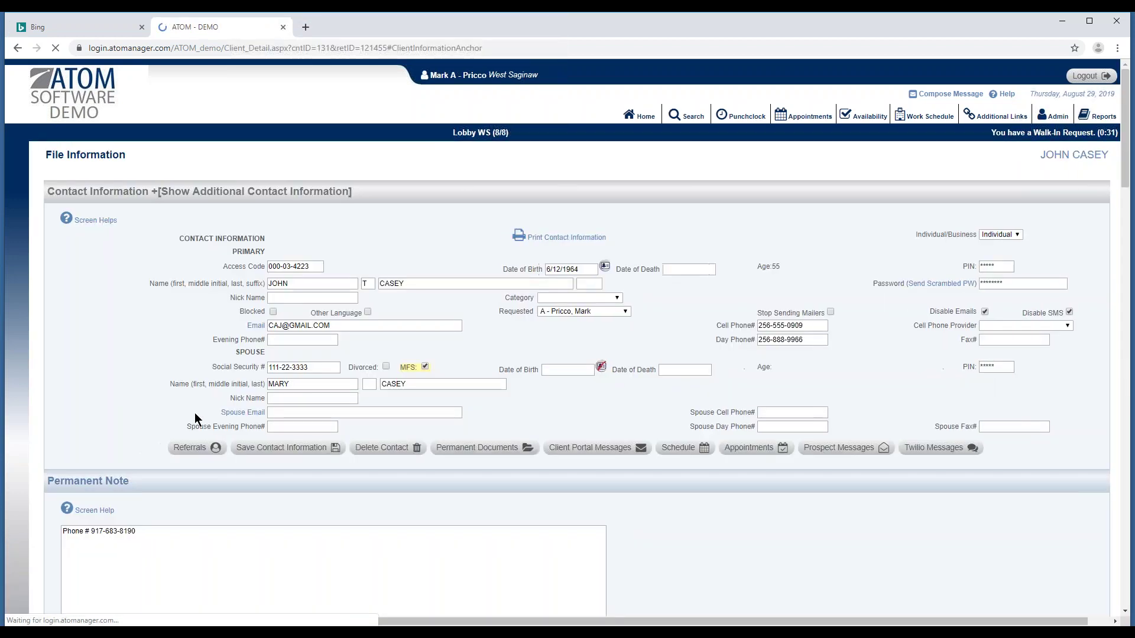
pyautogui.click(425, 245)
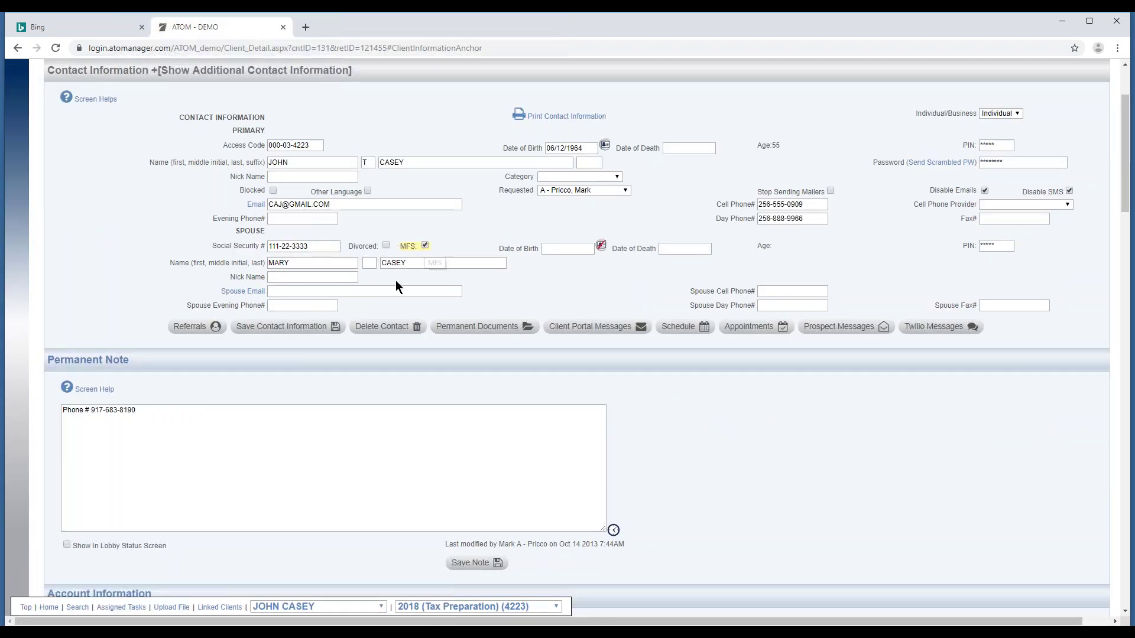
pyautogui.scroll(-1, 363, 333)
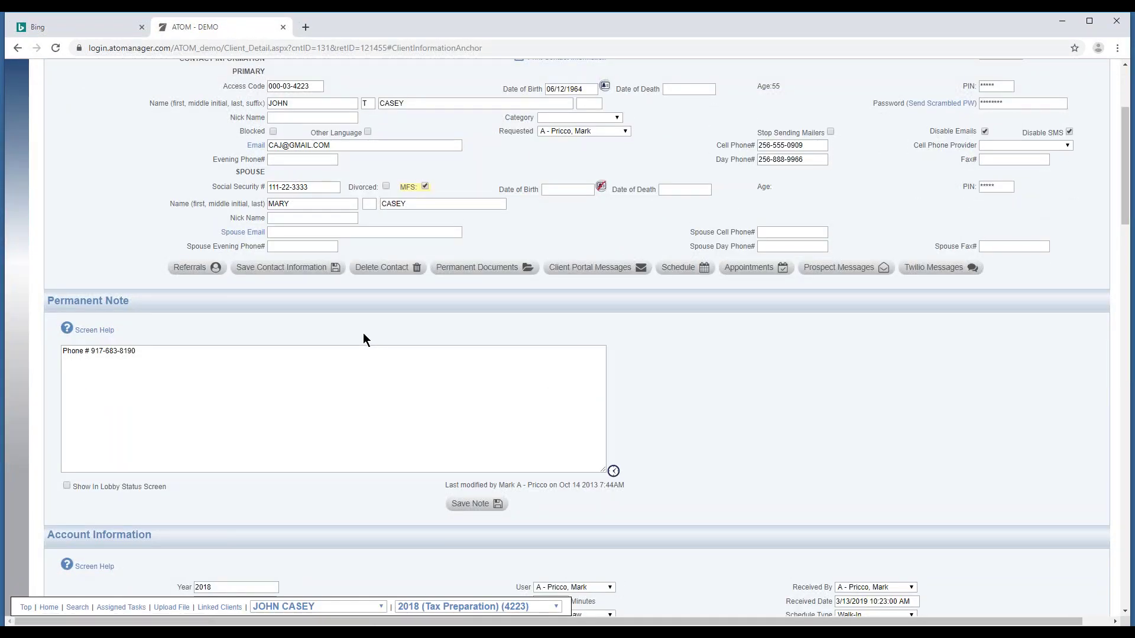
pyautogui.scroll(-4, 382, 319)
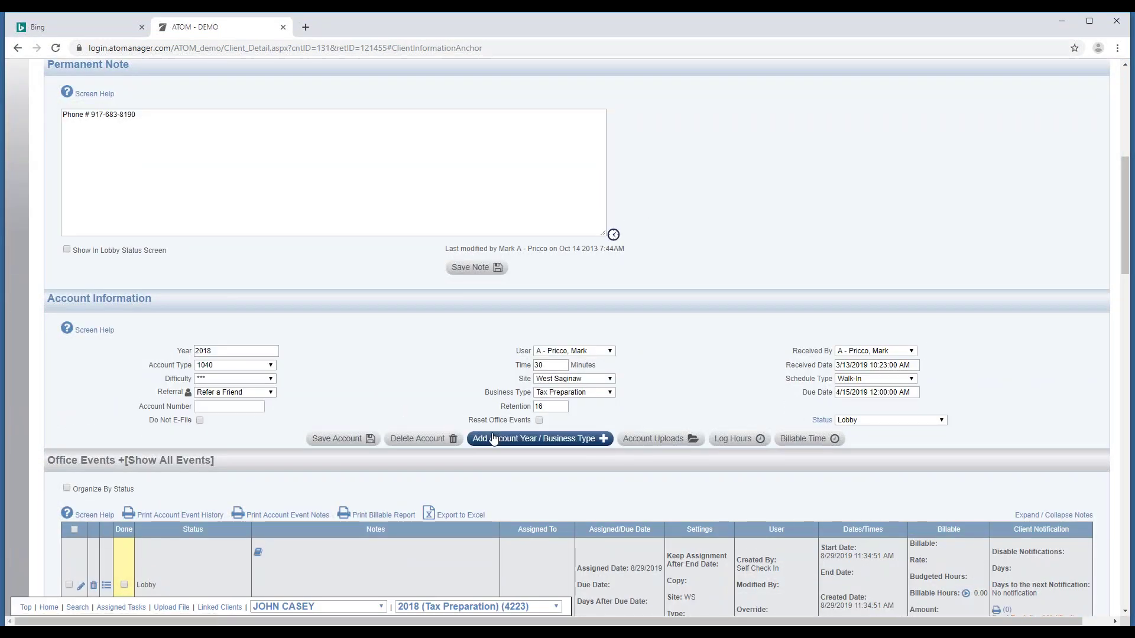
pyautogui.click(550, 443)
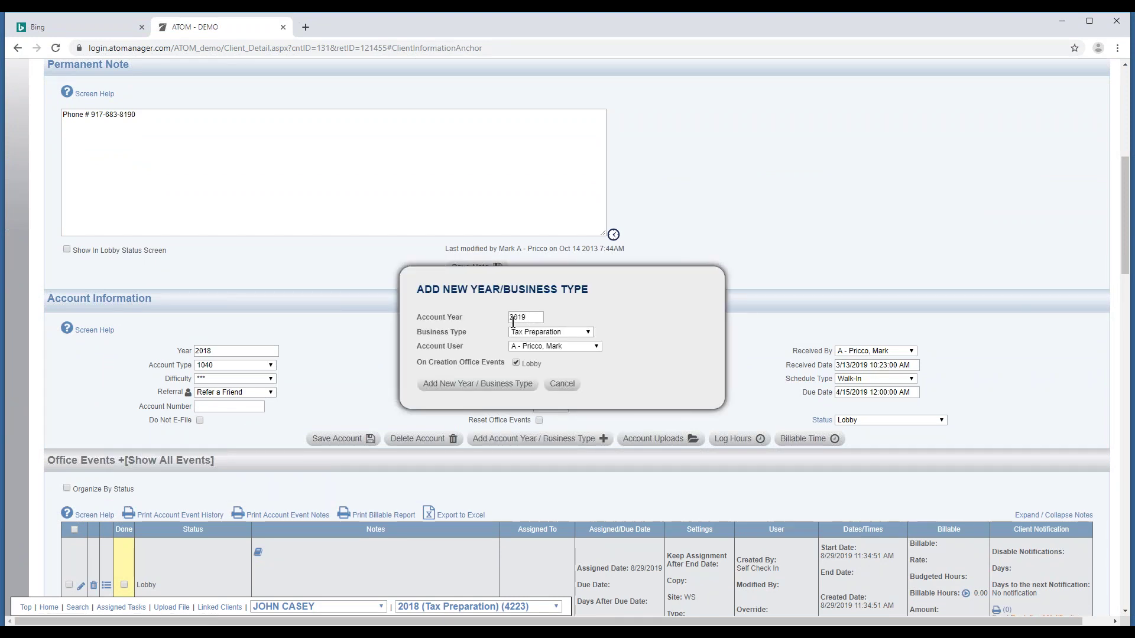
pyautogui.click(537, 335)
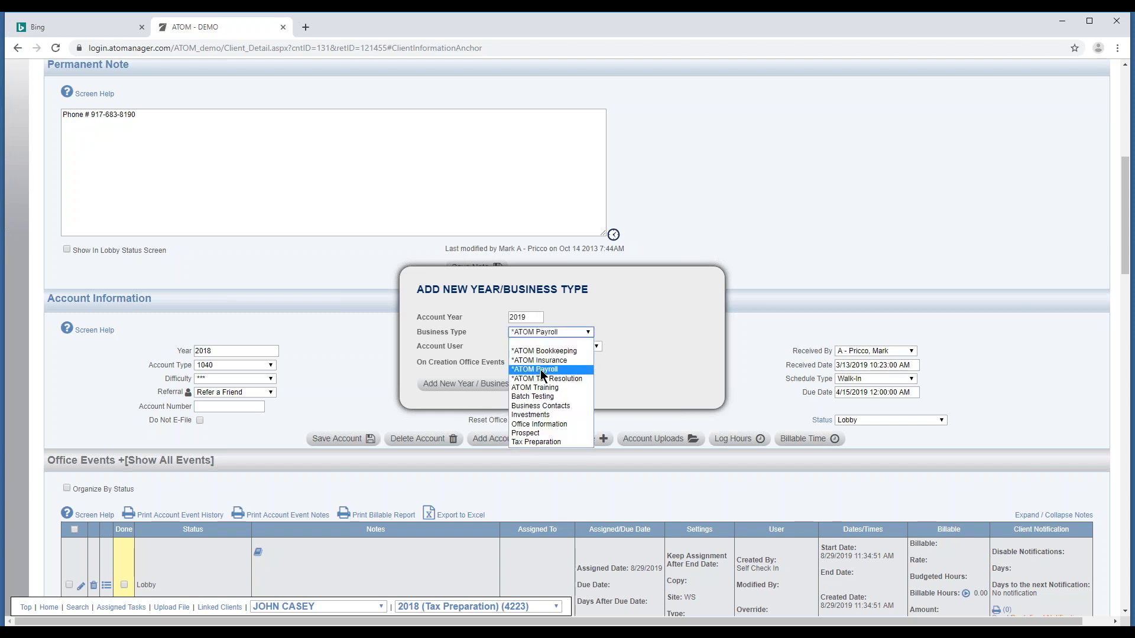
pyautogui.click(543, 355)
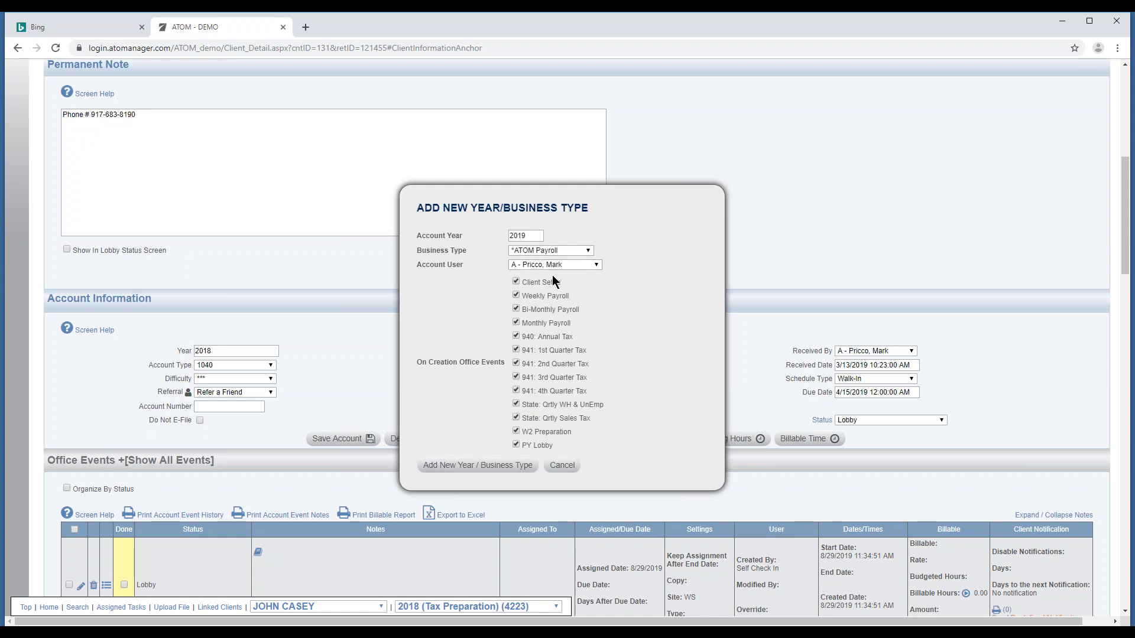
pyautogui.click(560, 467)
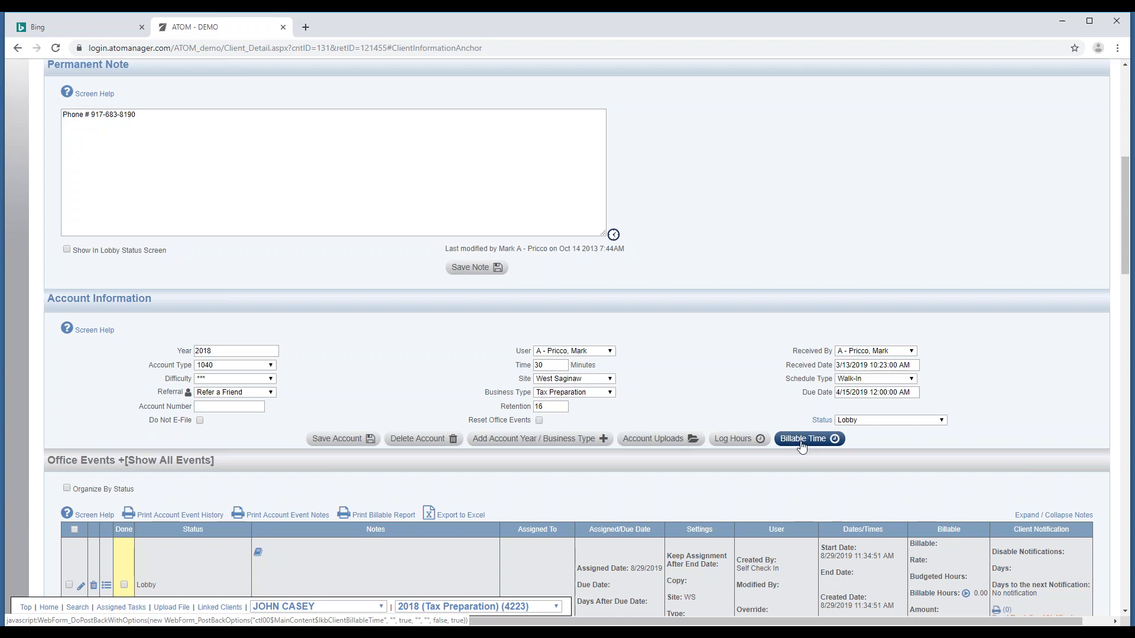
# Show the client's billable time from a start date of 8/11/2019.
pyautogui.click(806, 442)
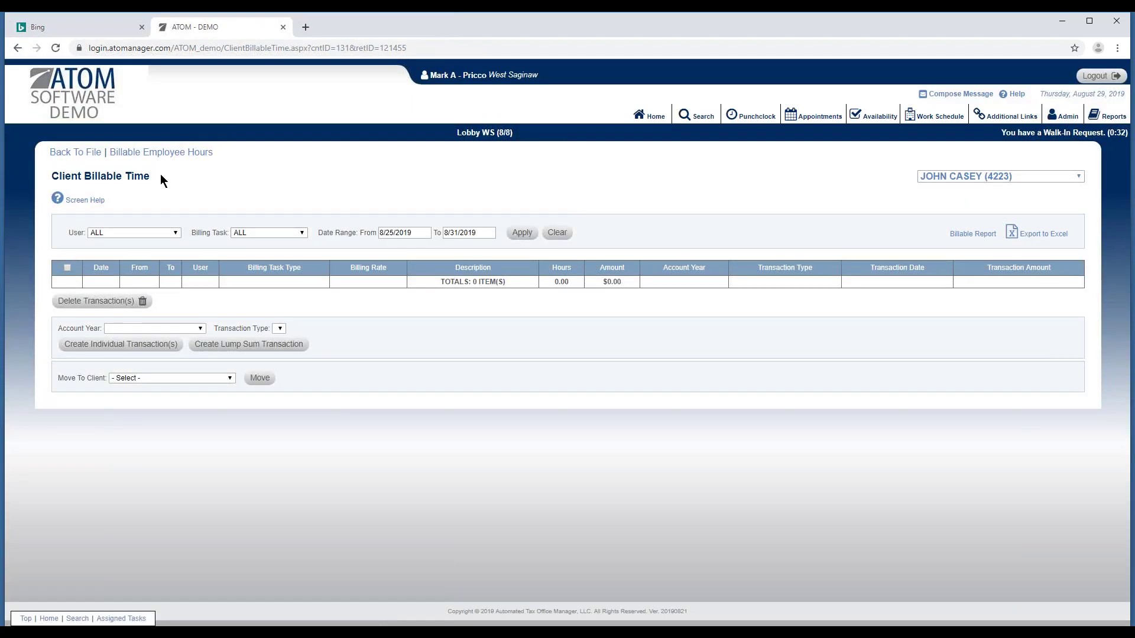
pyautogui.click(393, 232)
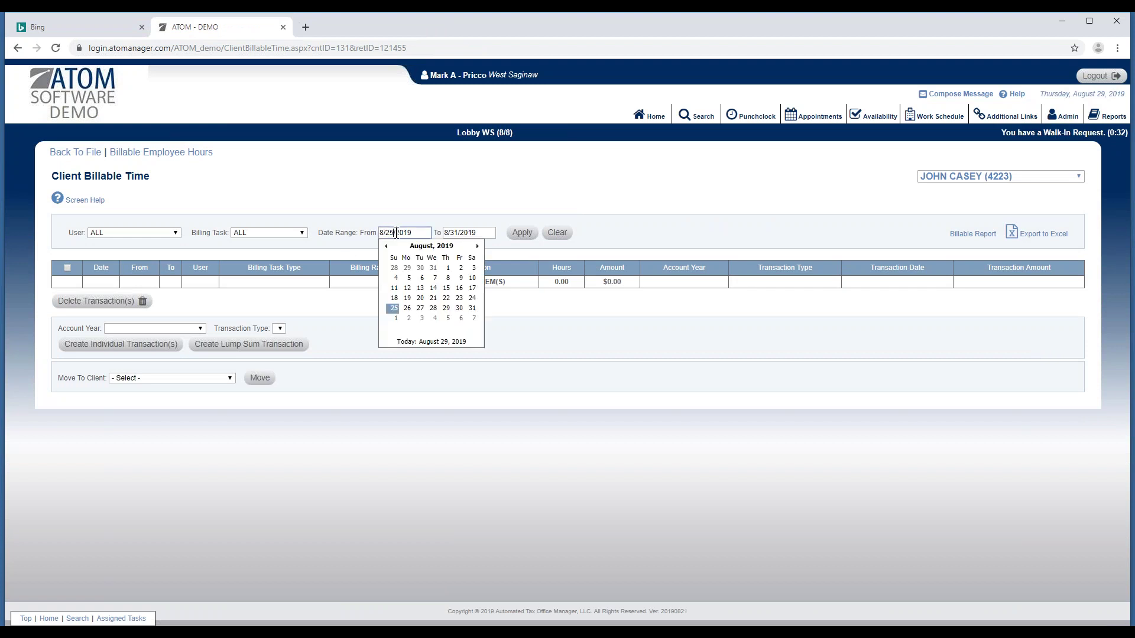
pyautogui.click(394, 288)
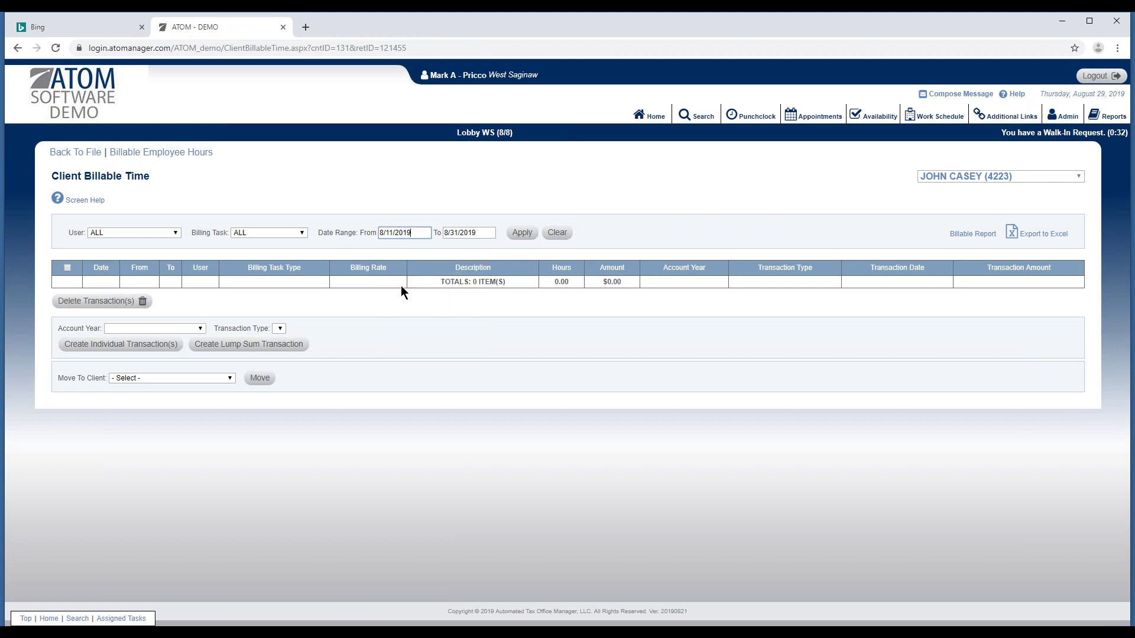
pyautogui.click(519, 233)
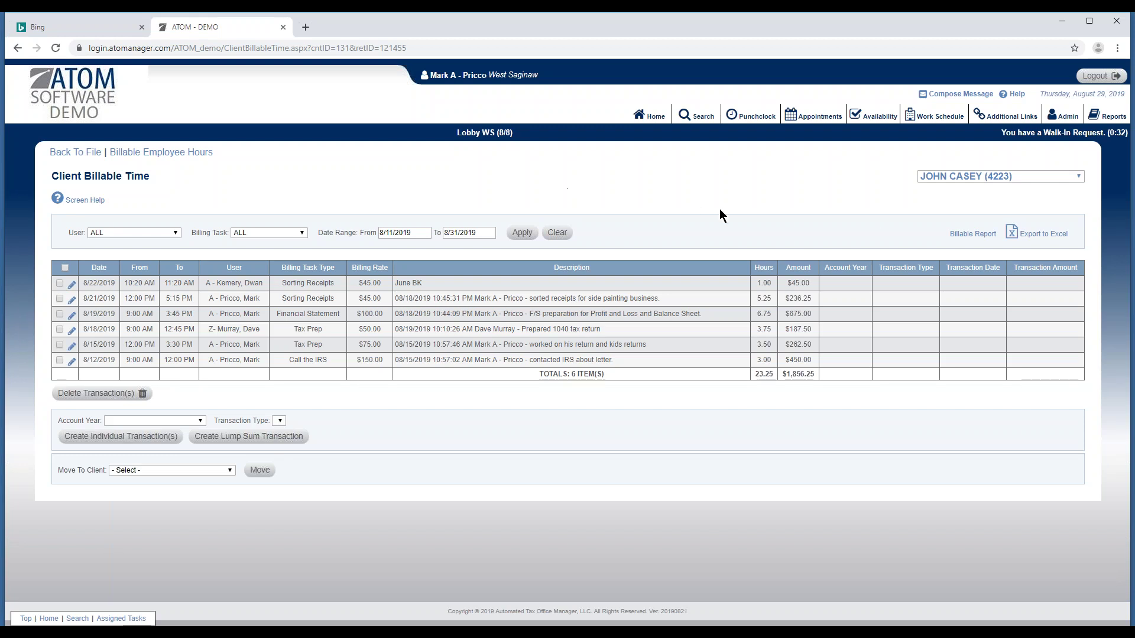
# View linked client B&C PHARMACY INC's billable time, then switch back and reapply 8/11/2019.
pyautogui.click(955, 170)
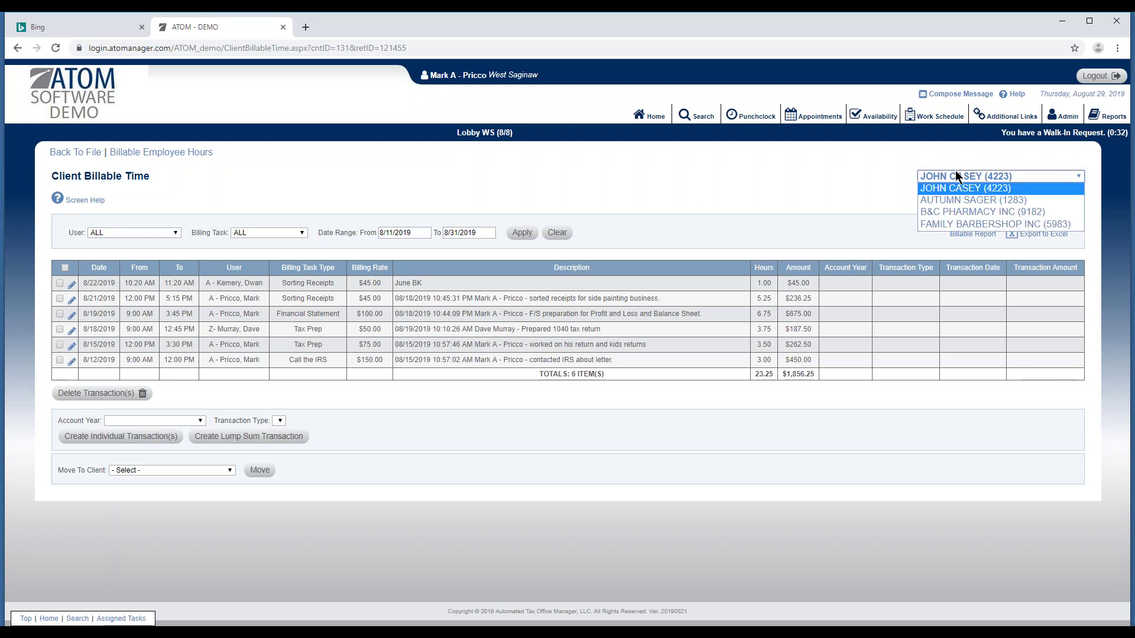
pyautogui.click(959, 211)
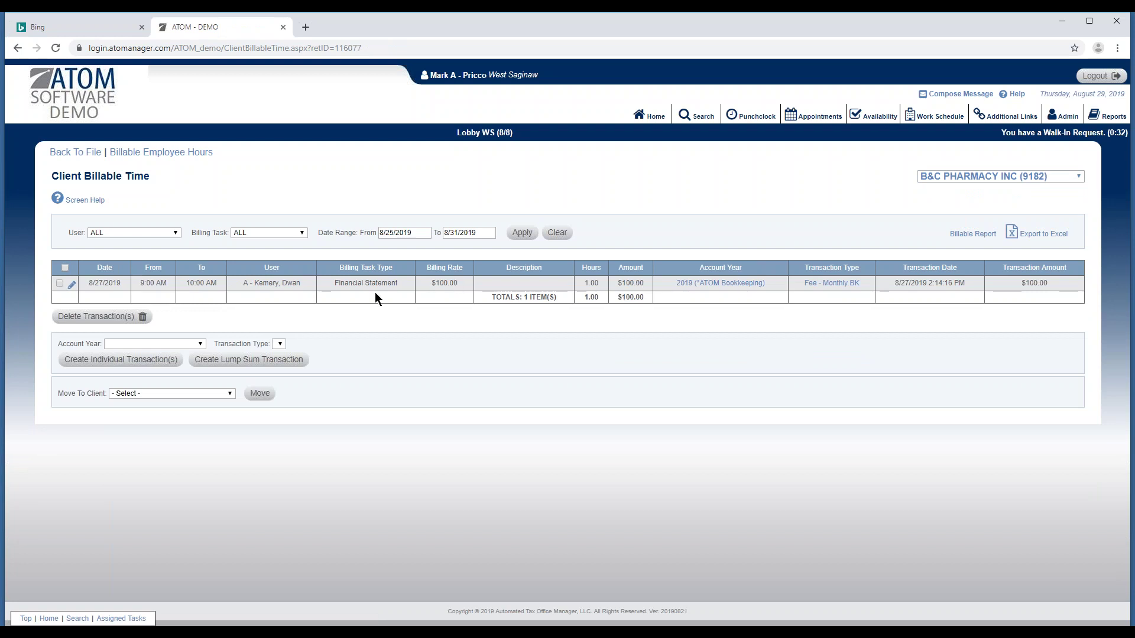
pyautogui.click(1024, 176)
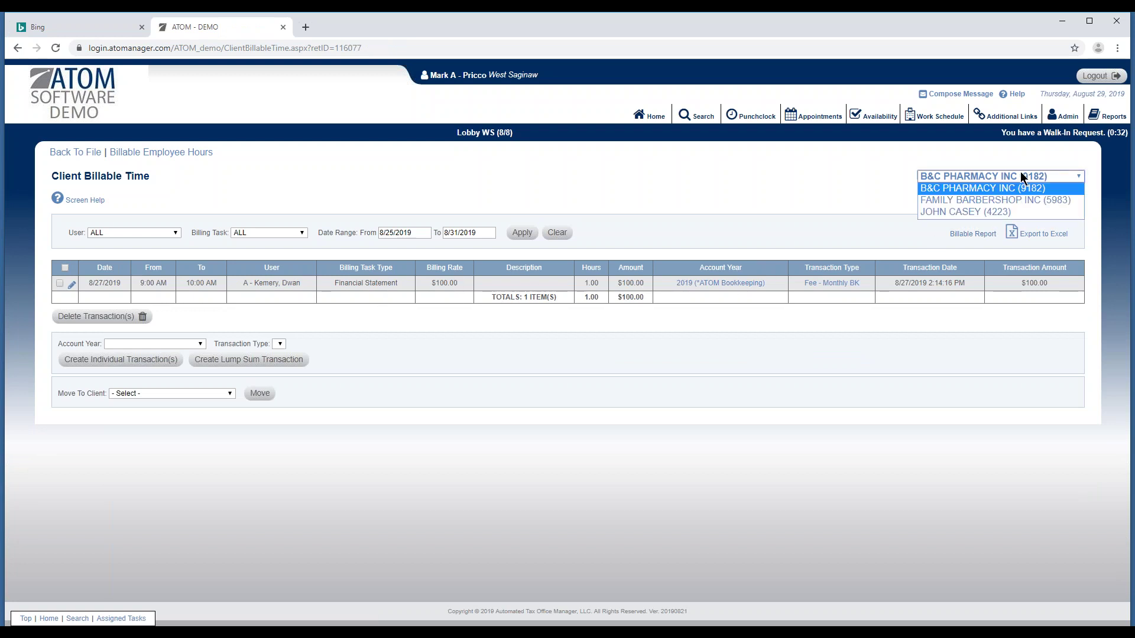
pyautogui.click(975, 212)
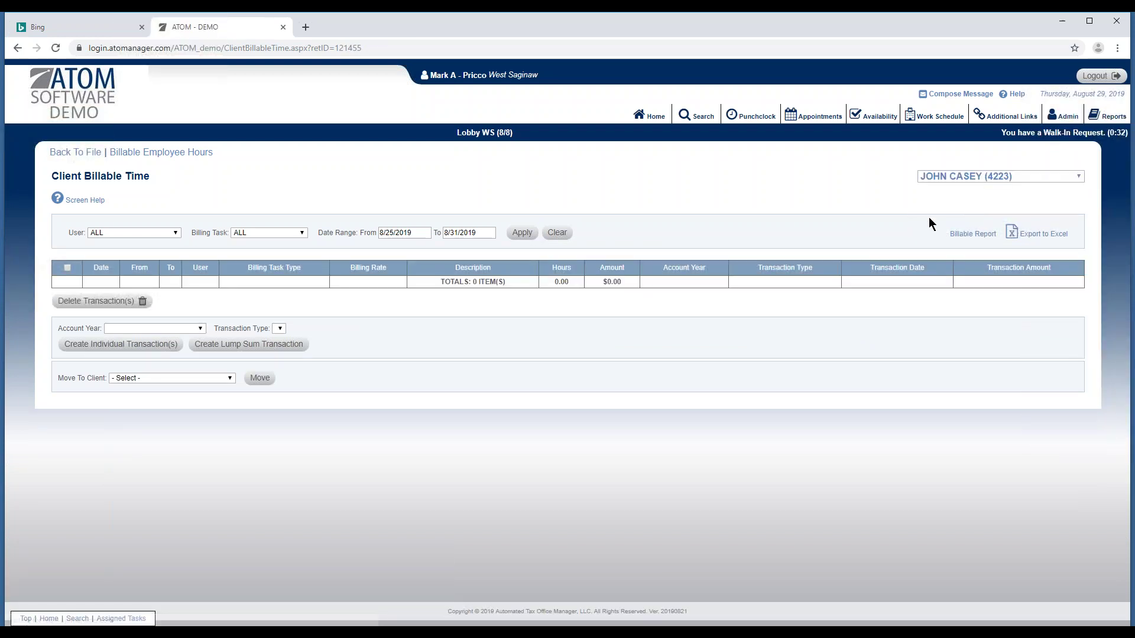
pyautogui.click(424, 232)
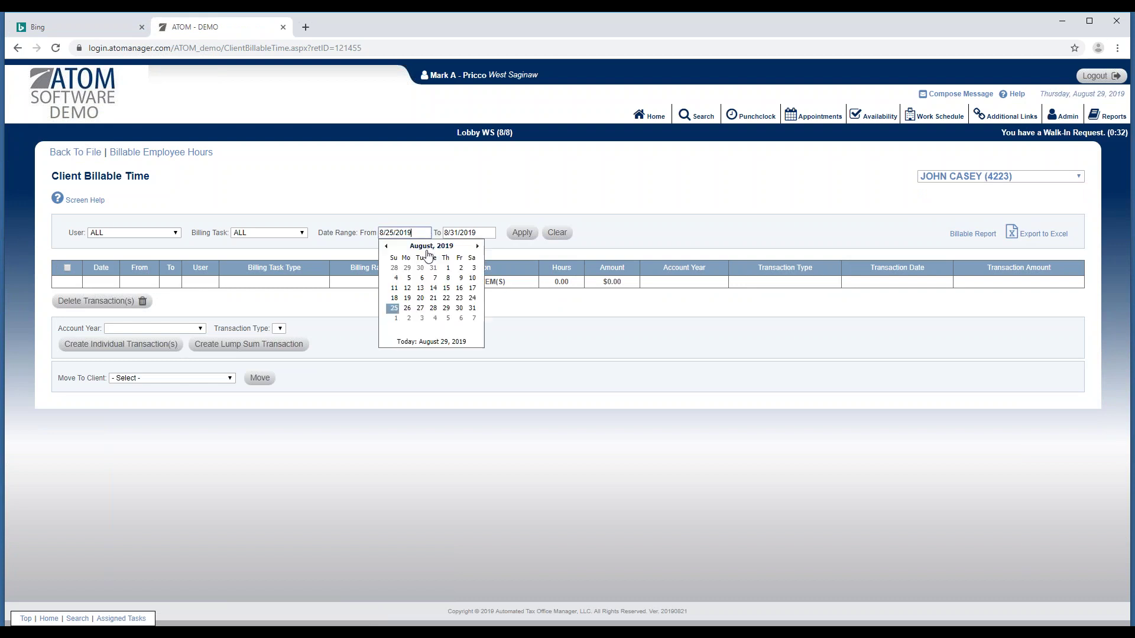
pyautogui.click(391, 296)
pyautogui.click(528, 232)
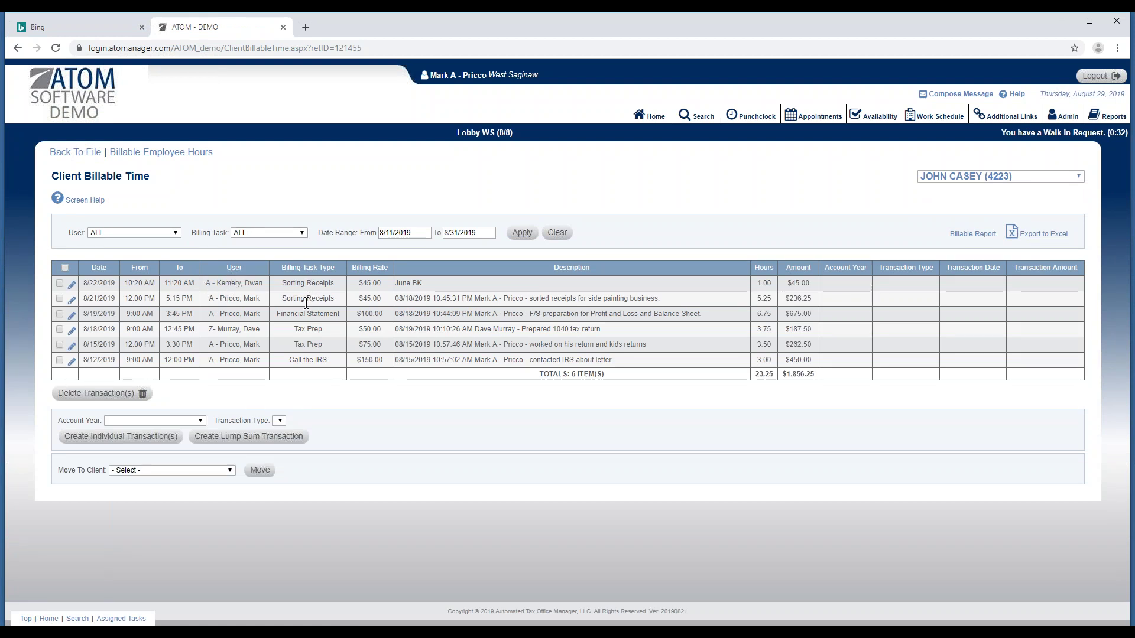
# Filter billable time to Tax Prep, then ALL tasks (6 entries, $1,856.25), and return to the file.
pyautogui.click(286, 232)
pyautogui.click(269, 307)
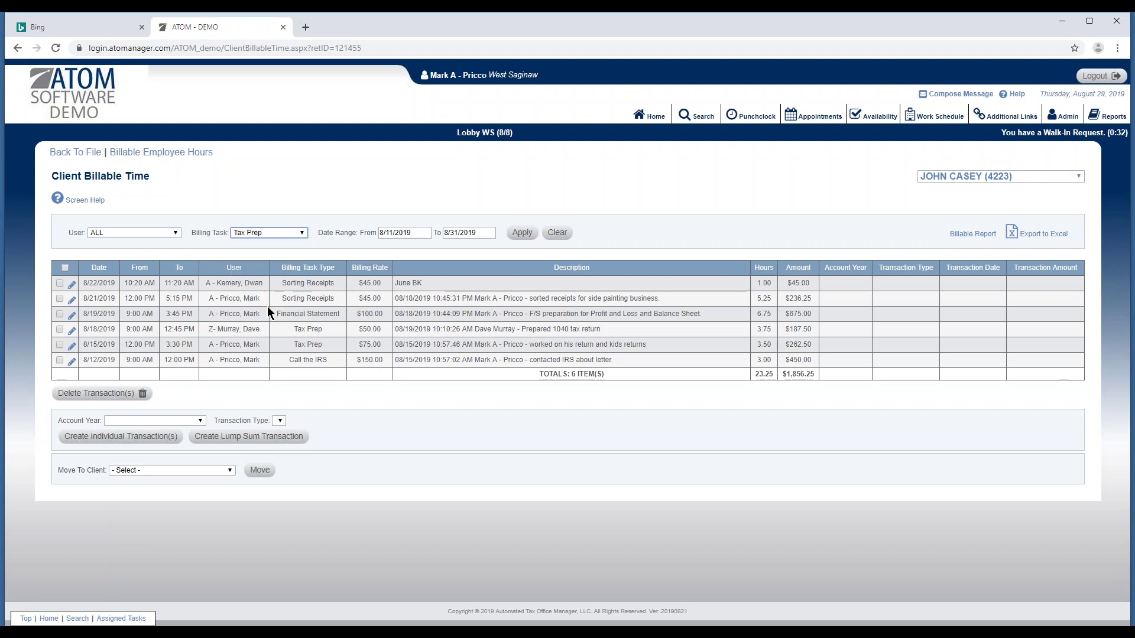
pyautogui.click(524, 232)
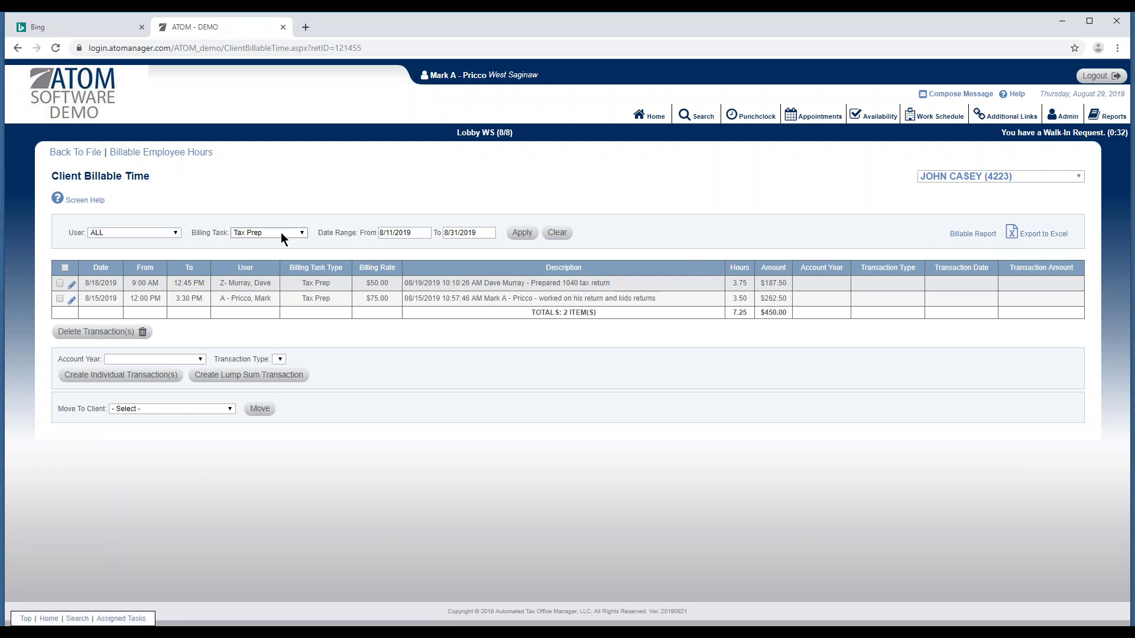
pyautogui.click(239, 232)
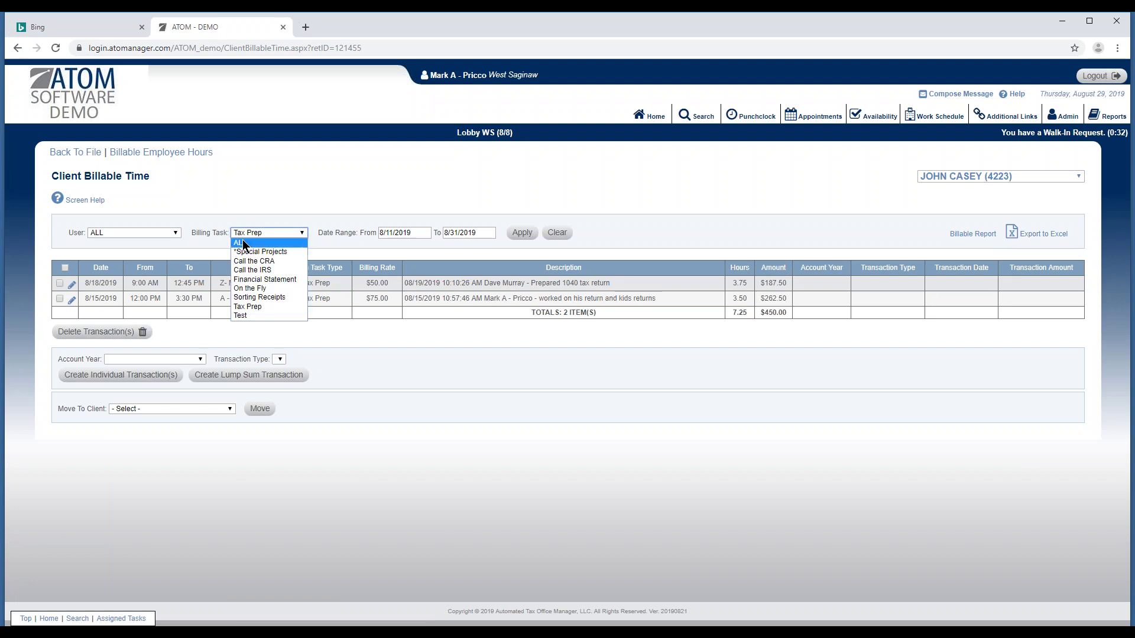
pyautogui.click(243, 241)
pyautogui.click(521, 233)
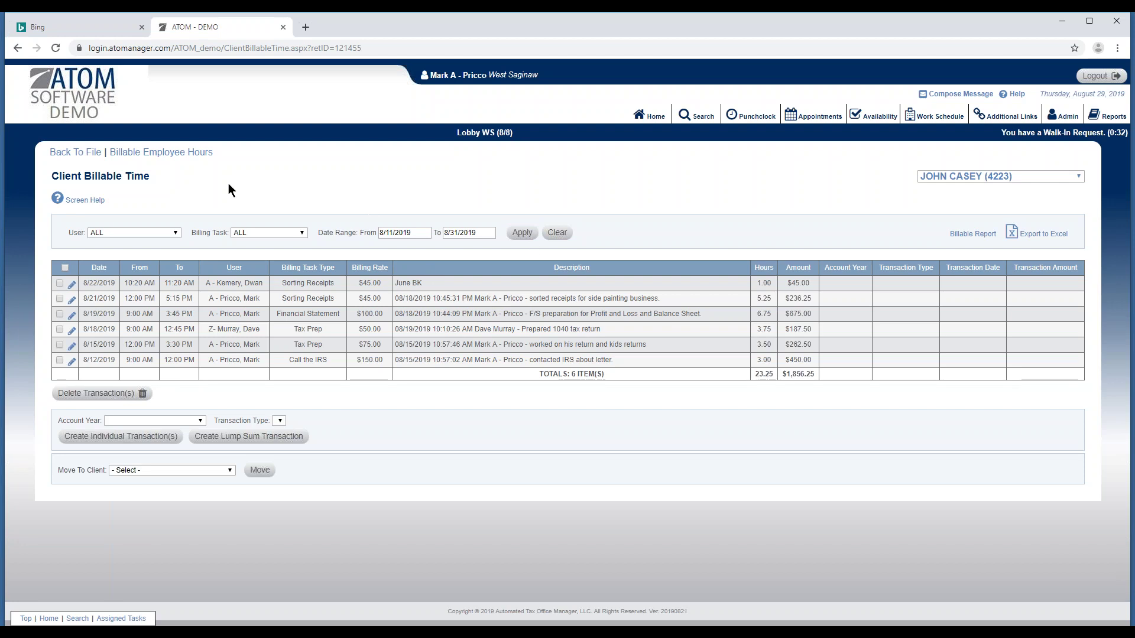
pyautogui.click(90, 155)
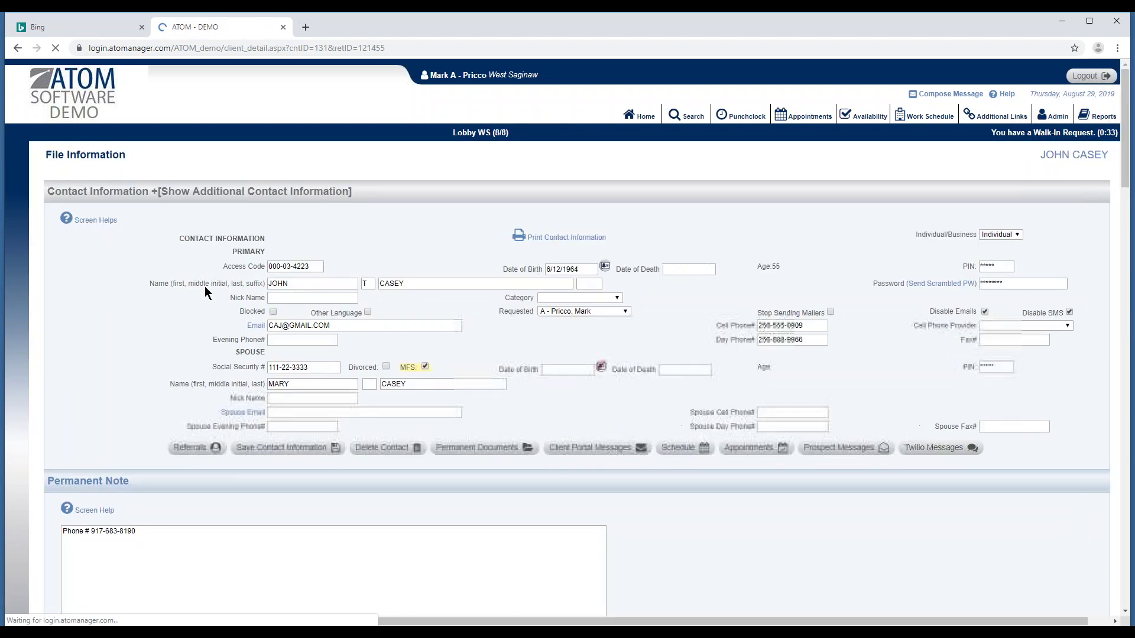
# Delete the ticked Discount and Fee - Other transactions from the client's account.
pyautogui.scroll(-15, 222, 364)
pyautogui.scroll(-5, 220, 364)
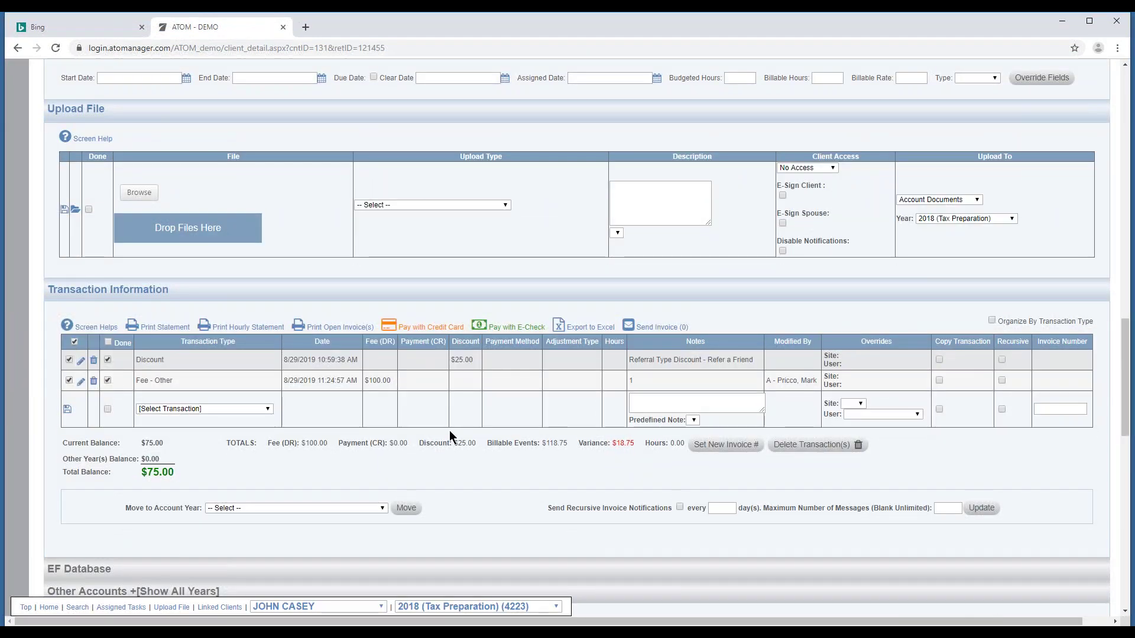
pyautogui.click(828, 444)
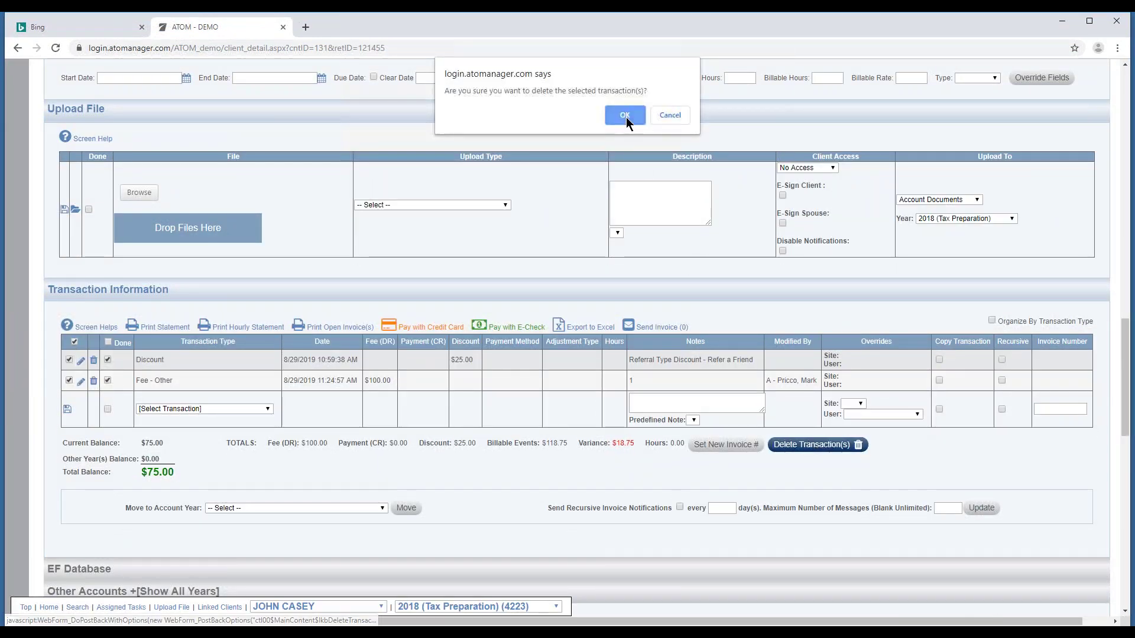
pyautogui.click(624, 116)
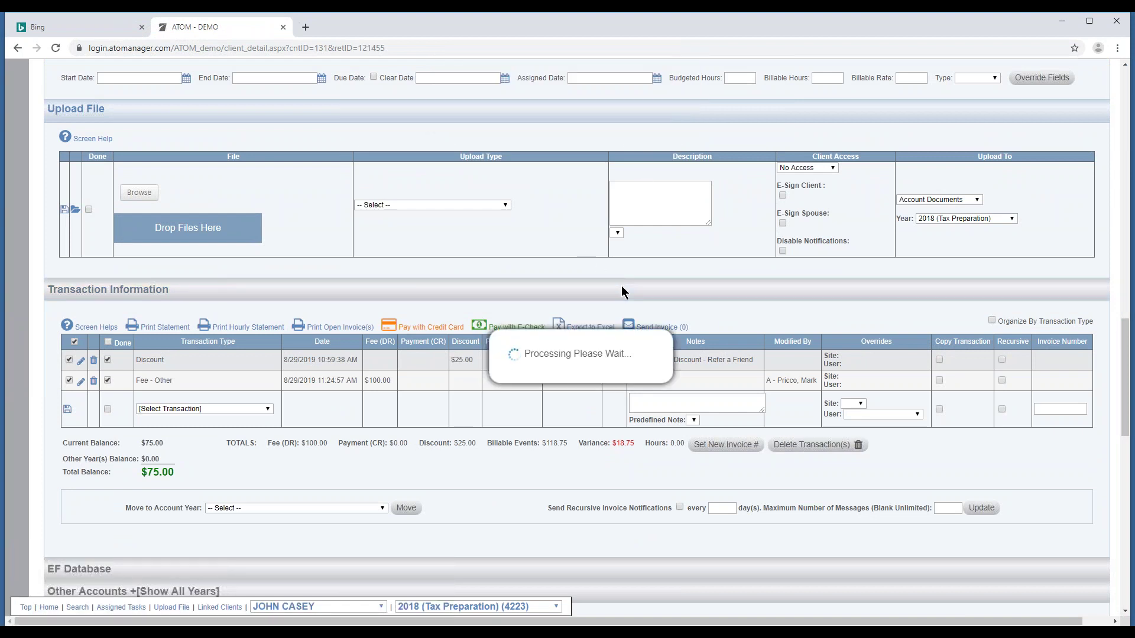
# Go back to the account's Billable Time list and start changing the range's start date.
pyautogui.scroll(10, 629, 288)
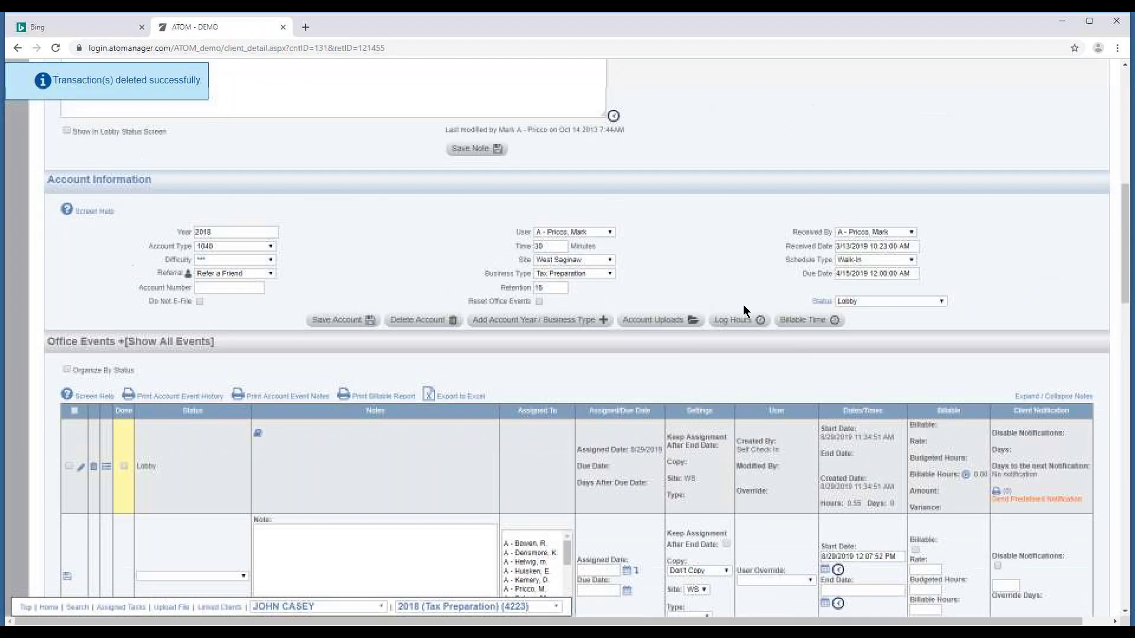
pyautogui.click(804, 320)
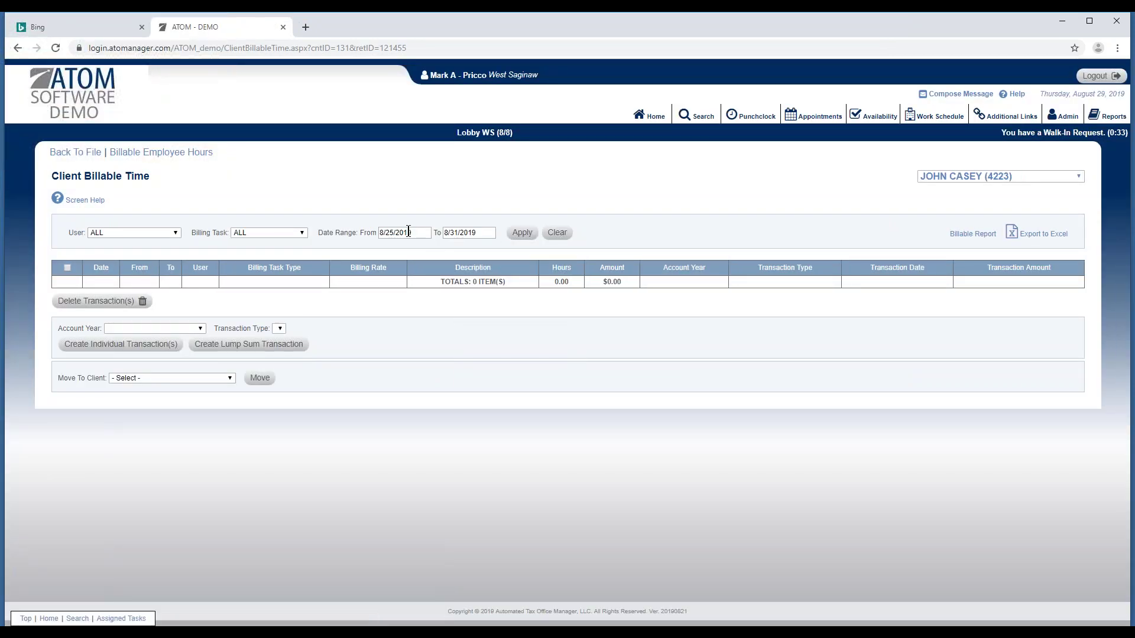
pyautogui.click(408, 232)
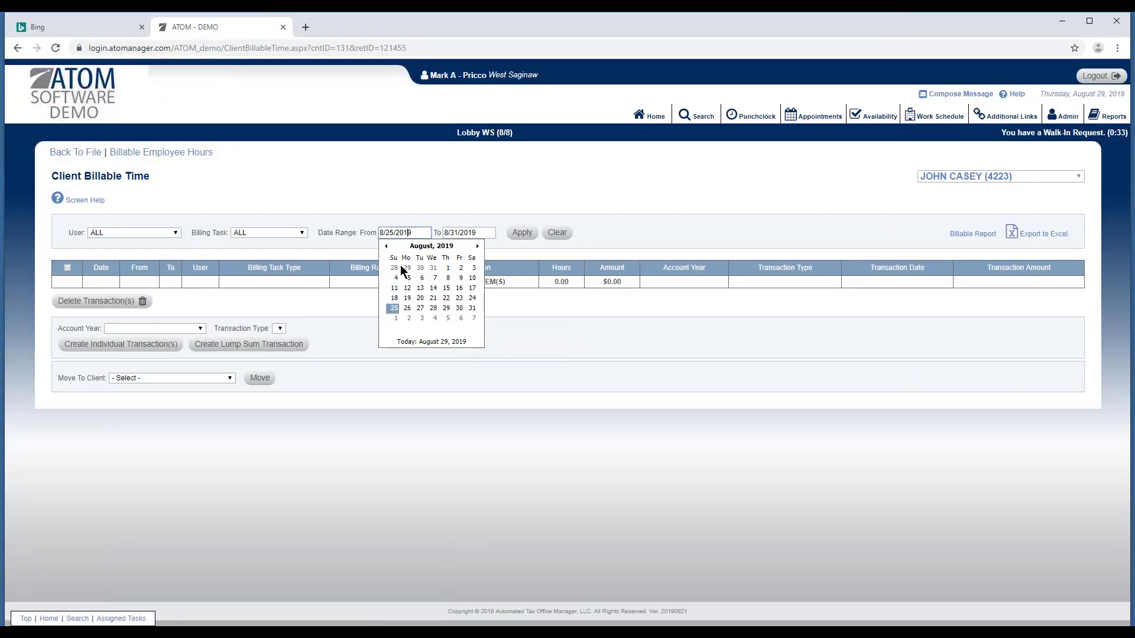
# Set the billable time range to start 8/11/2019, apply it, and tick the 8/21/2019 entry.
pyautogui.click(394, 288)
pyautogui.click(523, 232)
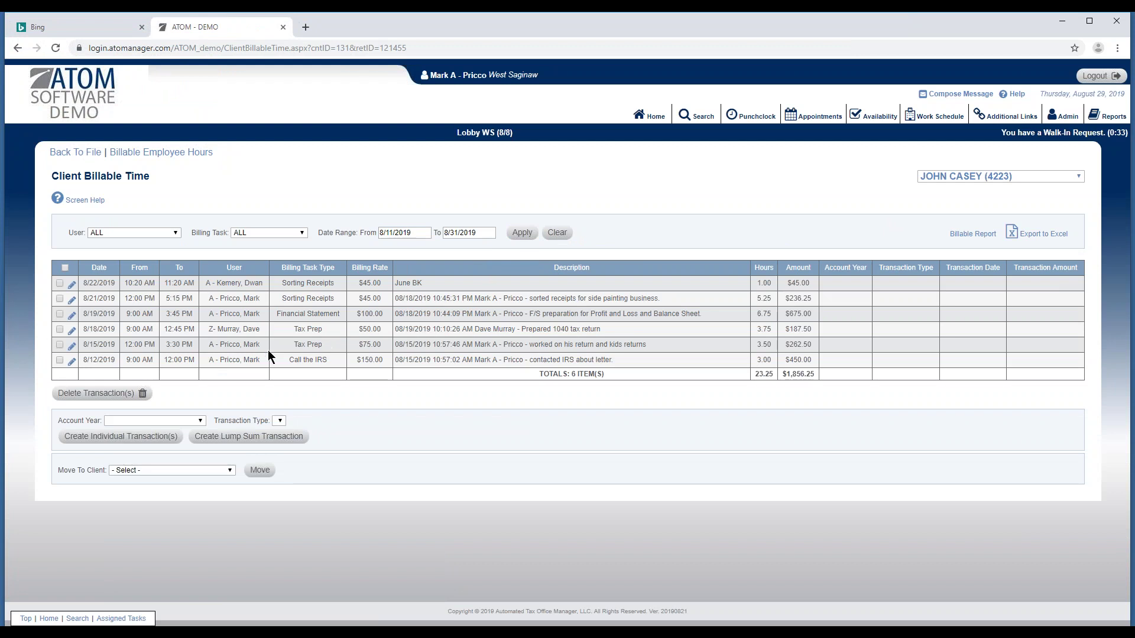
pyautogui.click(59, 299)
# Create 2018 Tax Preparation Fee - Other transactions of $236.25 and $675.00 from the ticked entries.
pyautogui.click(118, 421)
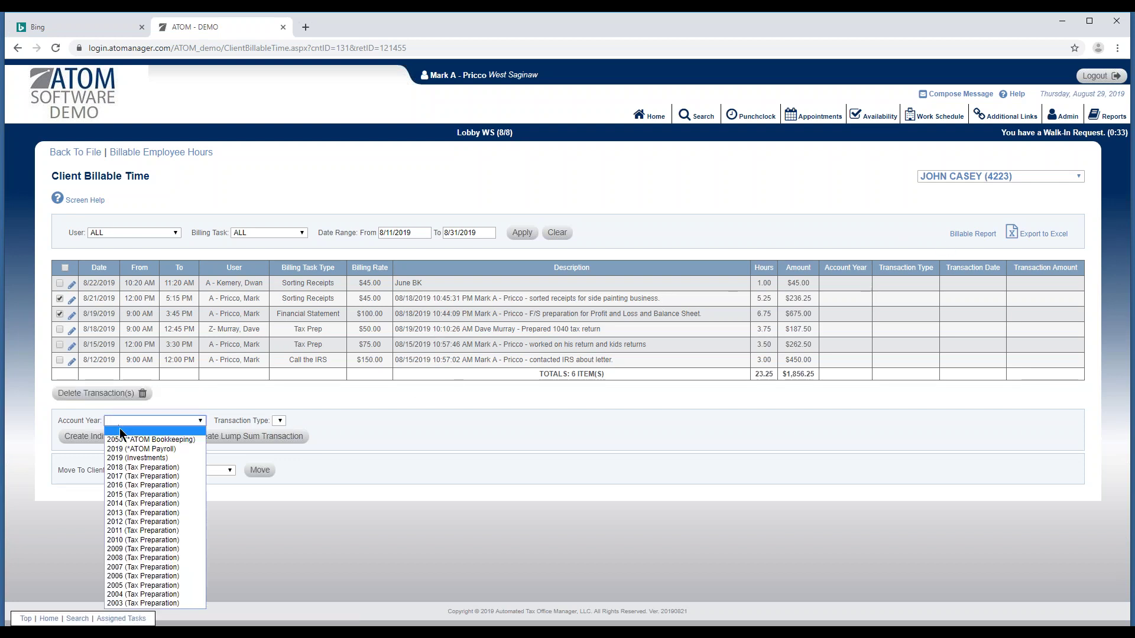
pyautogui.click(135, 468)
pyautogui.click(306, 421)
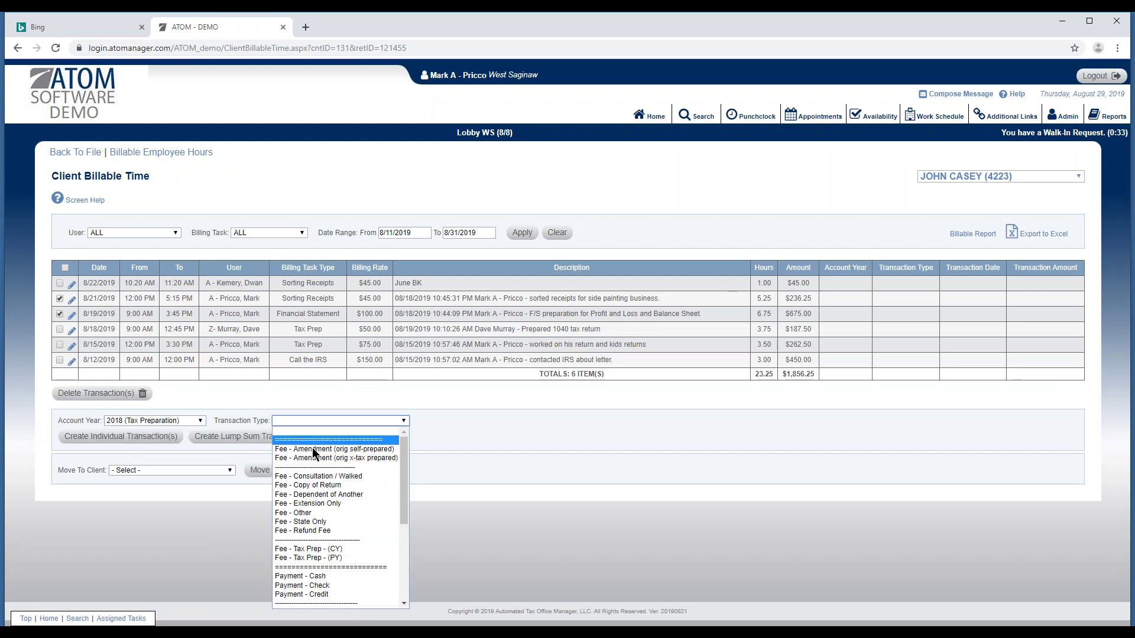
pyautogui.click(328, 513)
pyautogui.click(118, 438)
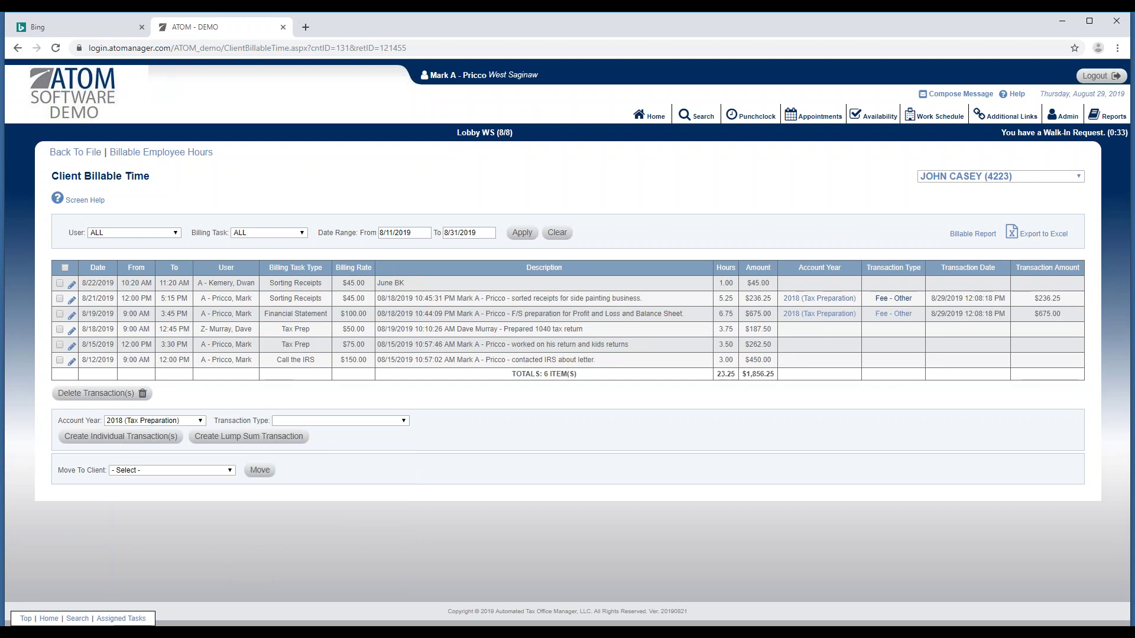
pyautogui.click(885, 302)
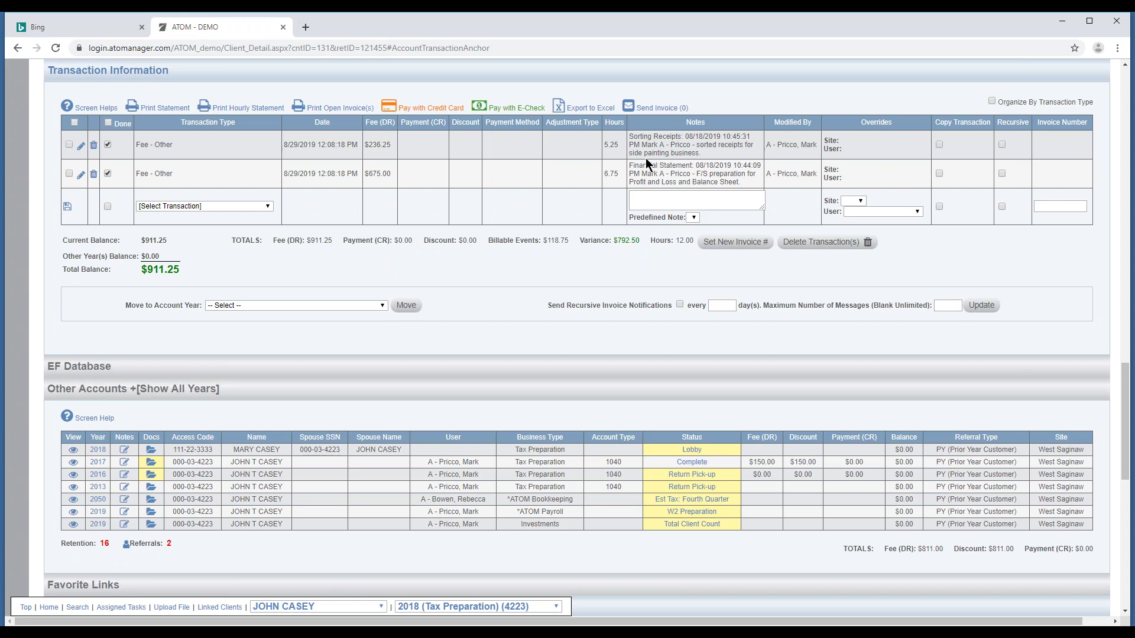
# Scroll the client file to review both Fee - Other charges and the $911.25 total balance.
pyautogui.scroll(1, 570, 224)
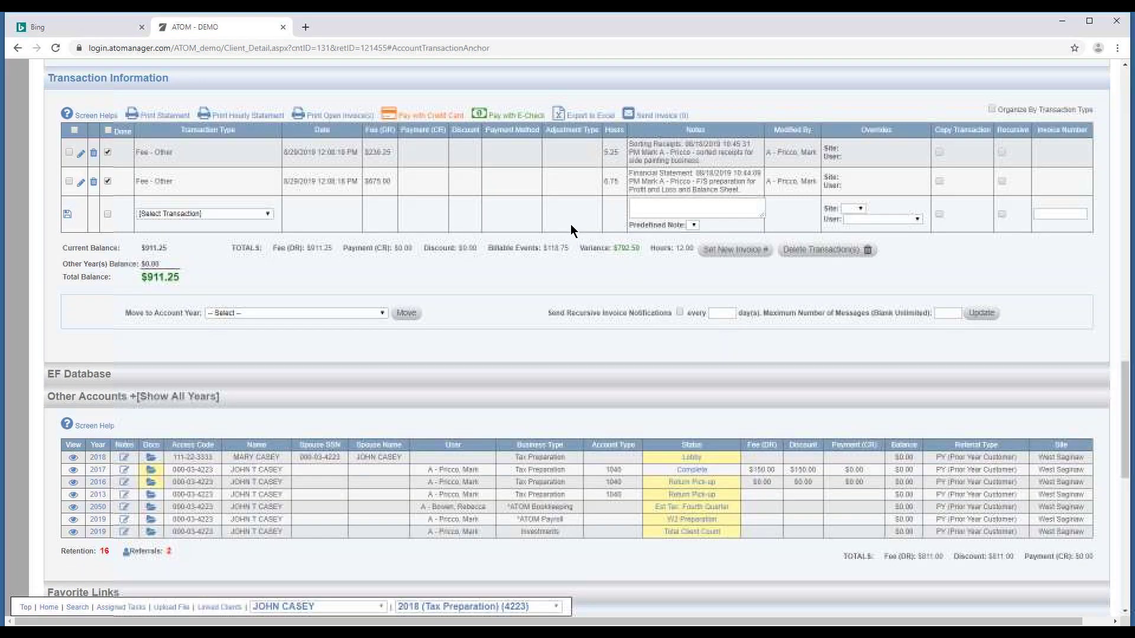
pyautogui.scroll(2, 570, 225)
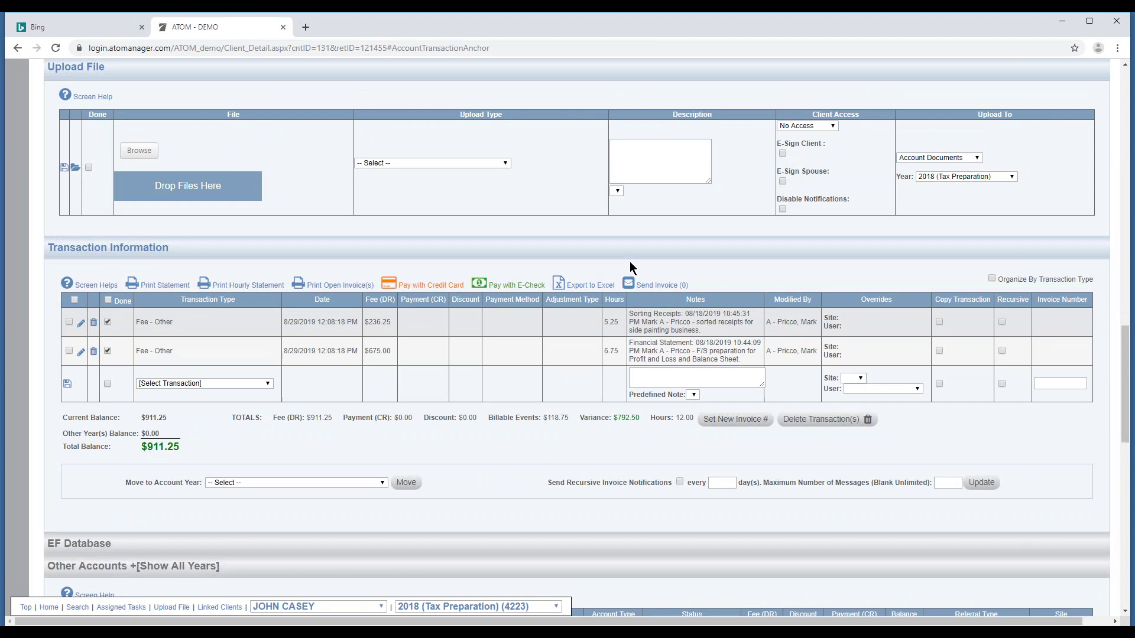
pyautogui.scroll(-1, 625, 263)
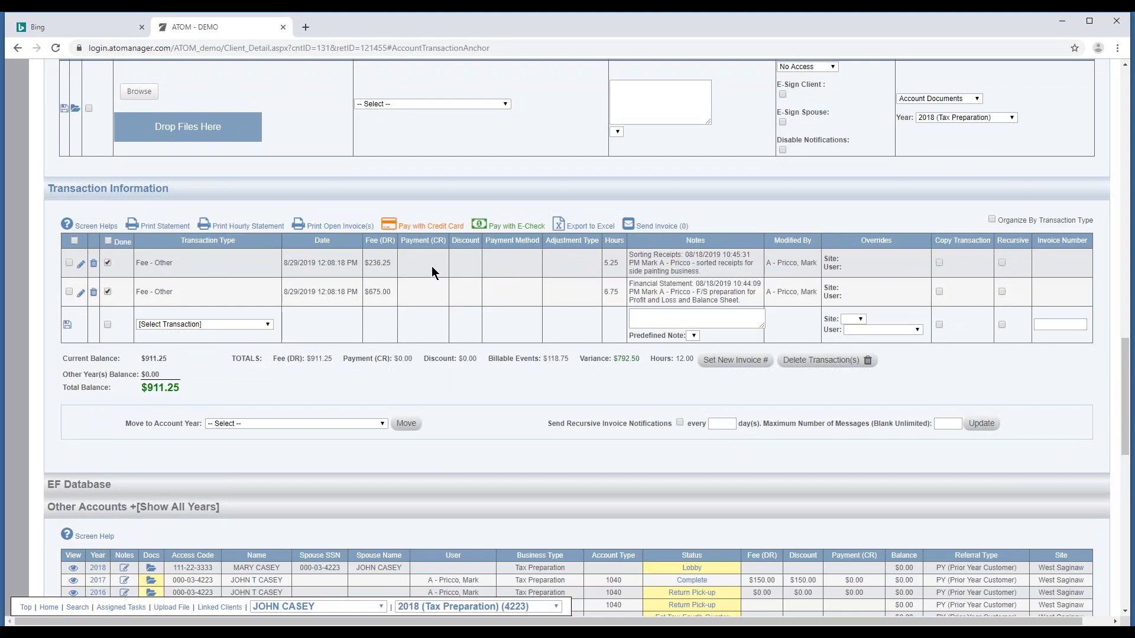
pyautogui.click(439, 231)
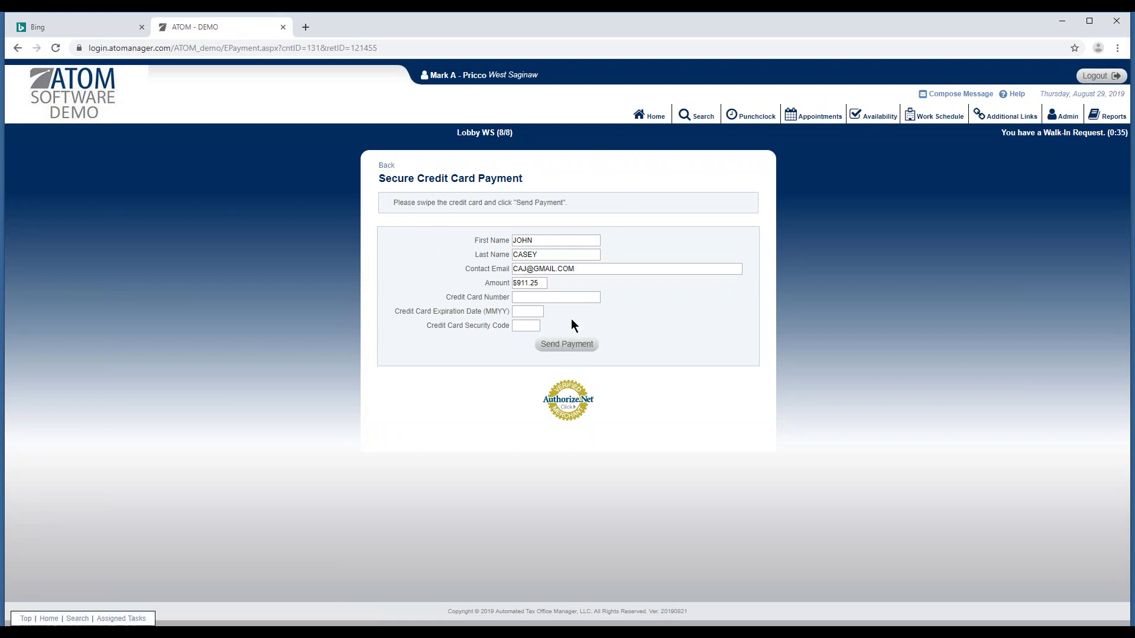
pyautogui.click(385, 166)
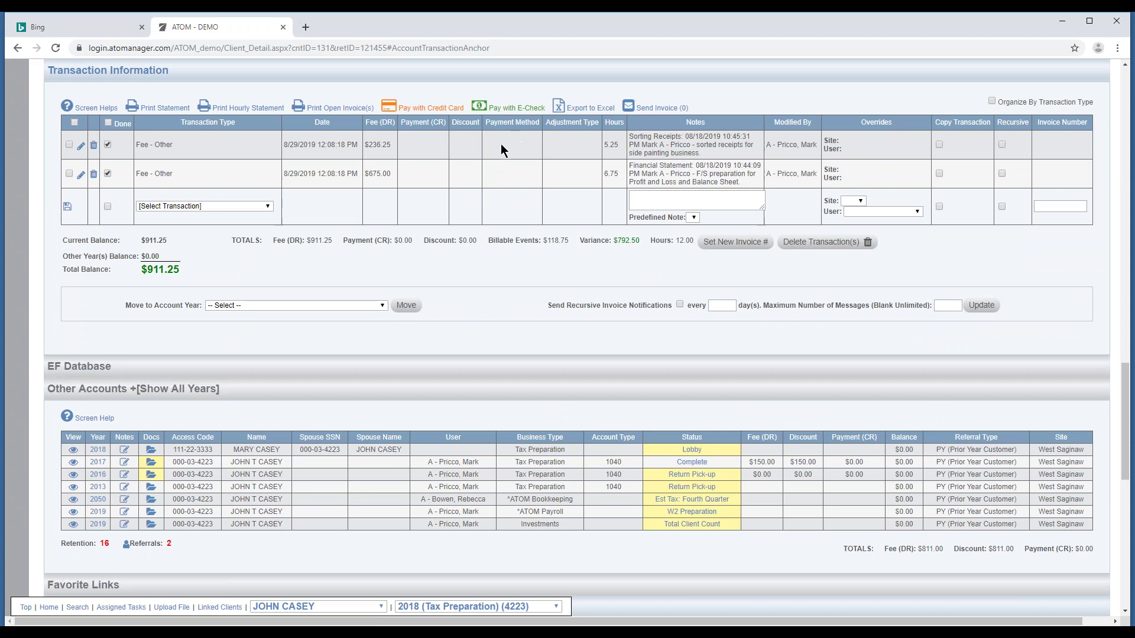
# Scroll down to Task / Notes Information showing the Phone Message task due 8/30/2019.
pyautogui.scroll(-2, 662, 230)
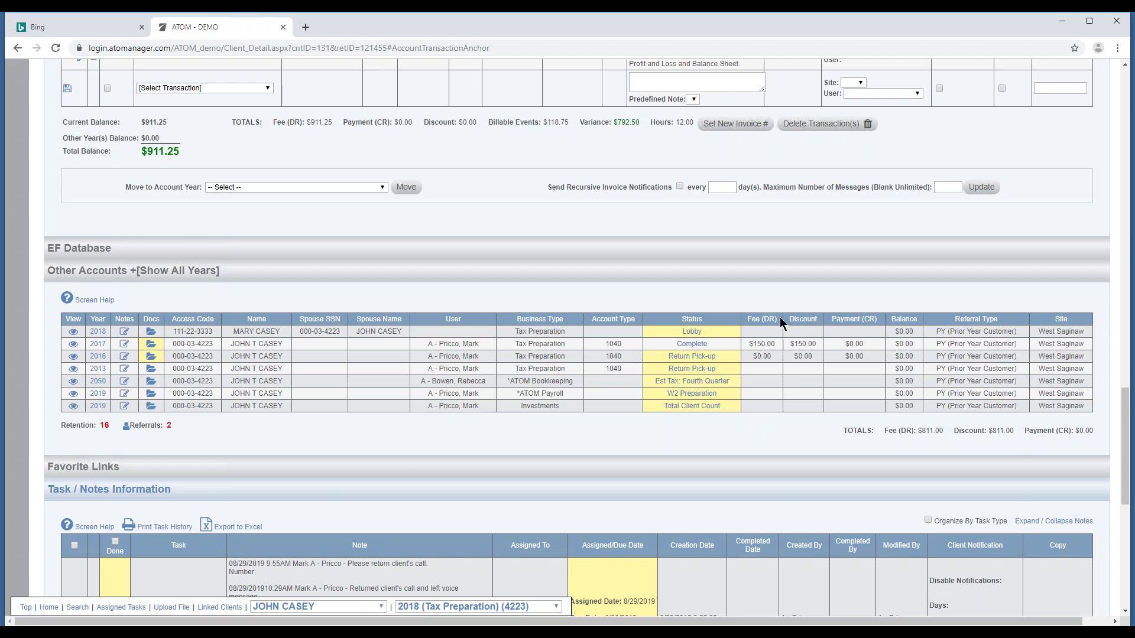
pyautogui.scroll(-8, 478, 450)
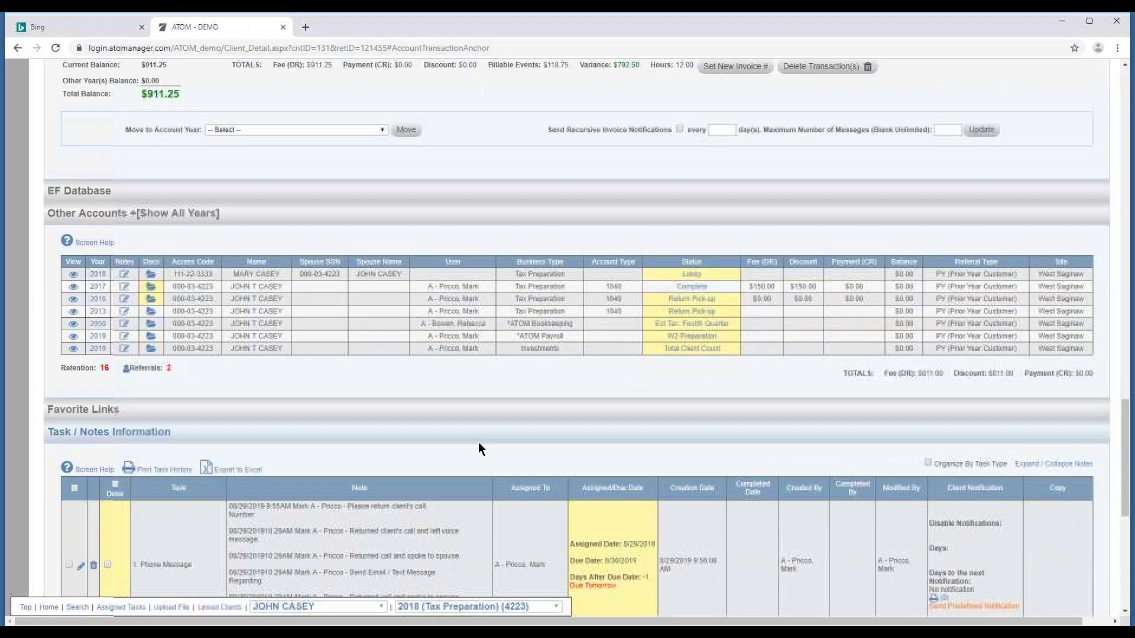
pyautogui.scroll(3, 482, 435)
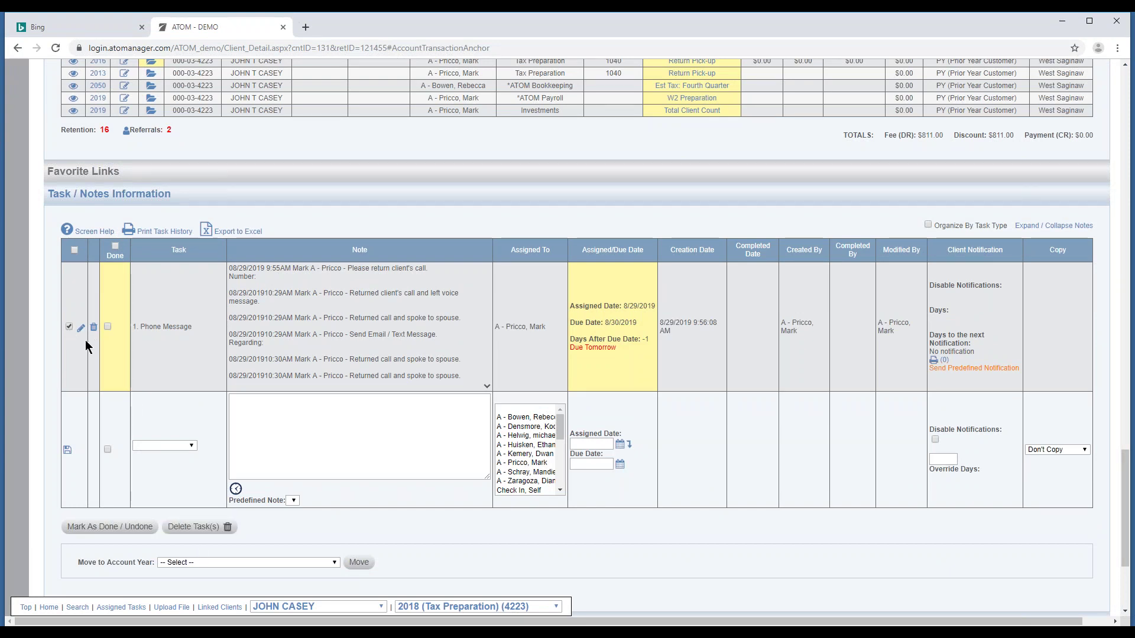
pyautogui.click(204, 562)
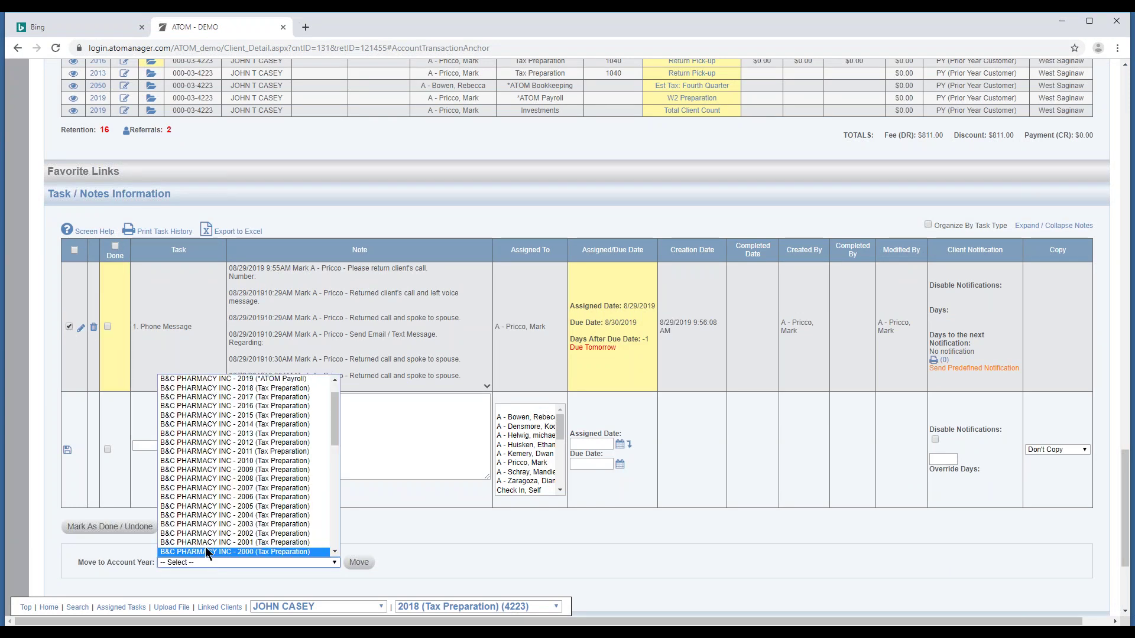
pyautogui.moveTo(333, 427); pyautogui.dragTo(339, 493)
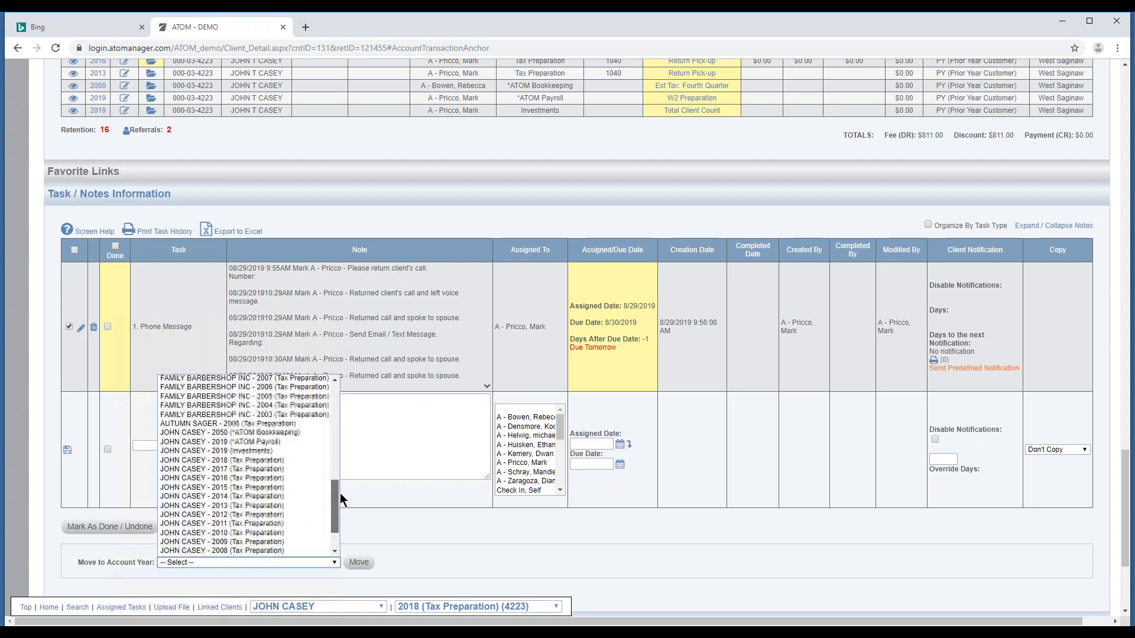
pyautogui.click(375, 488)
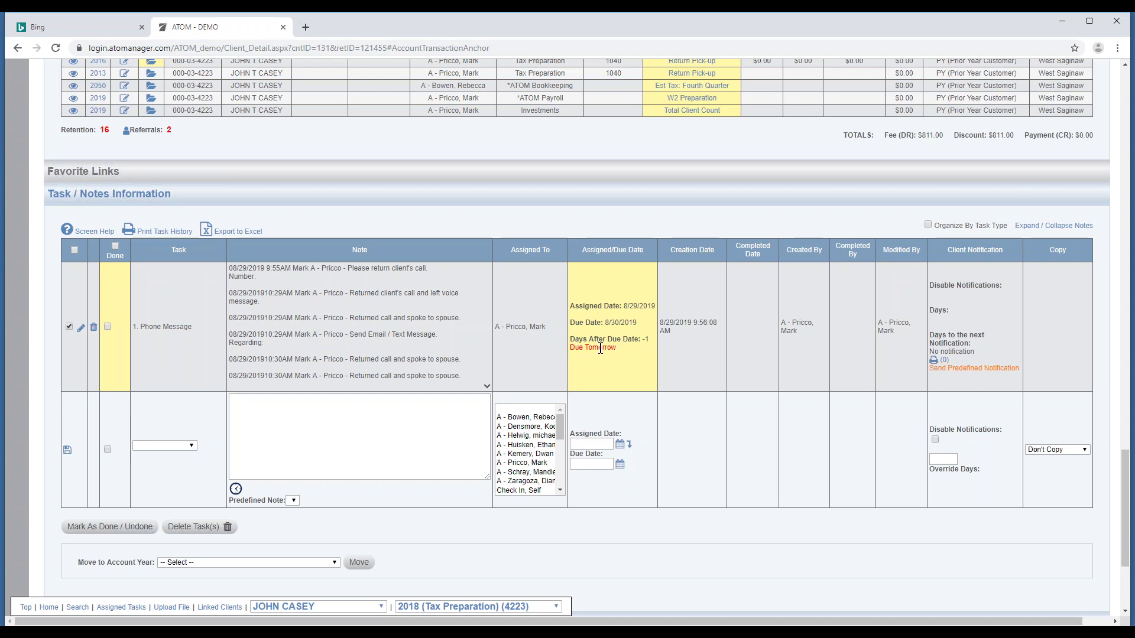
pyautogui.moveTo(605, 323); pyautogui.dragTo(638, 323)
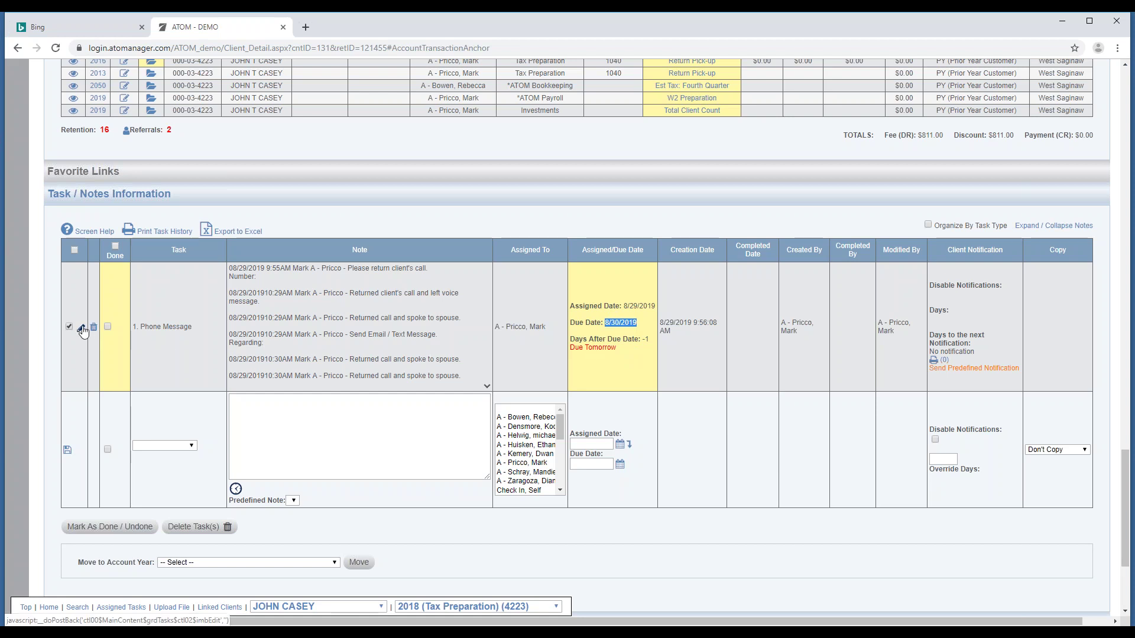
# Save the Phone Message task with due date 8/29/2019, then make the new task 1. General.
pyautogui.click(527, 374)
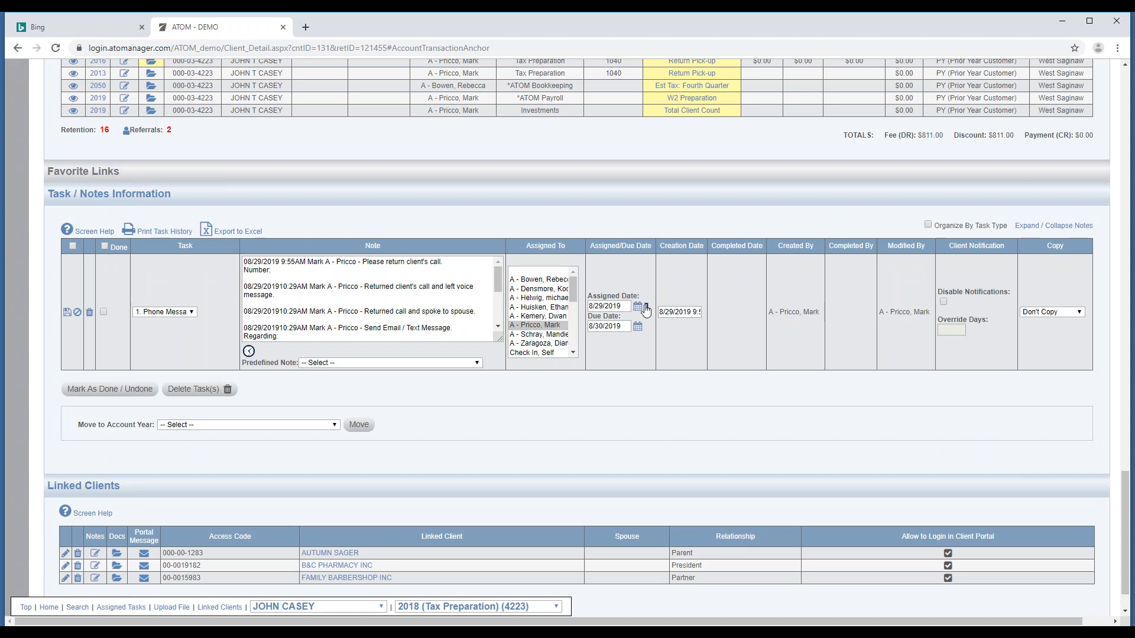
pyautogui.click(647, 313)
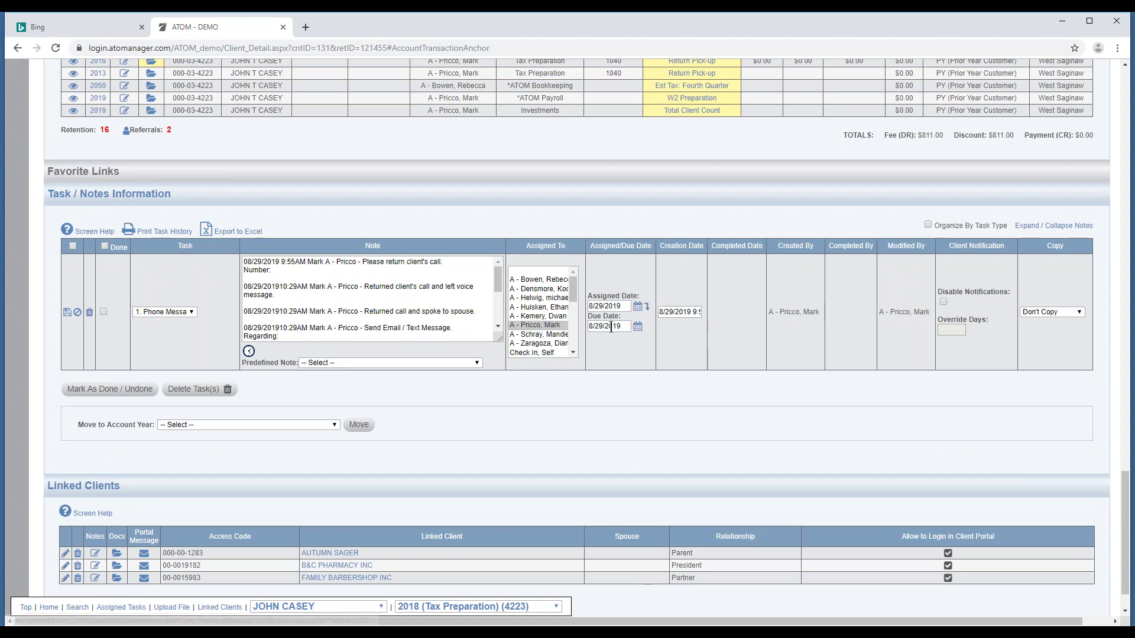
pyautogui.click(67, 312)
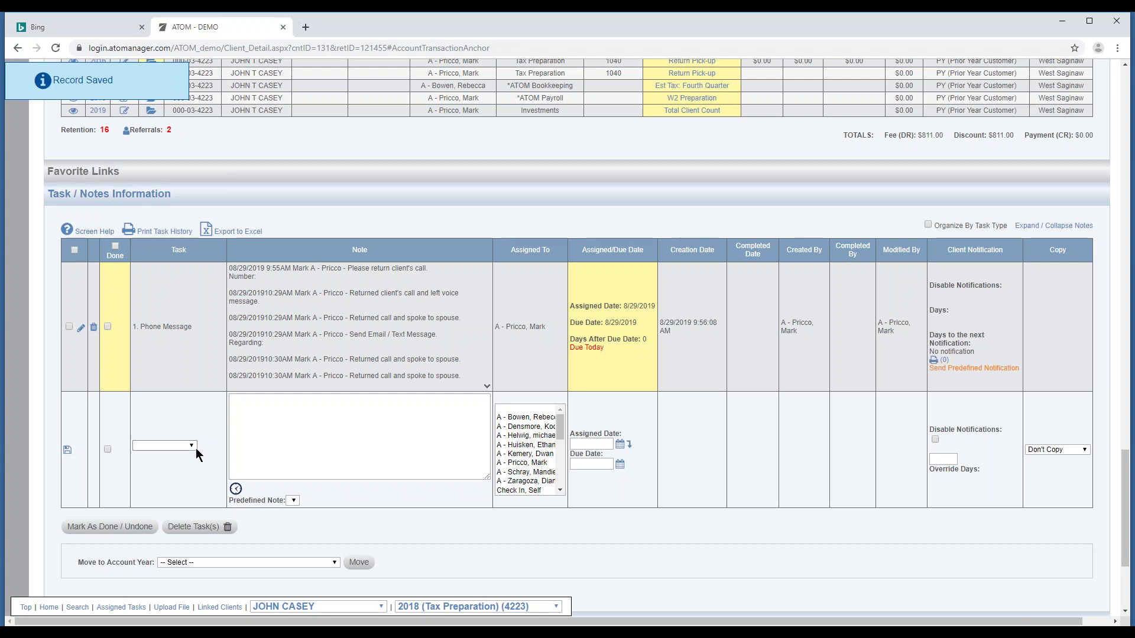
pyautogui.click(195, 448)
pyautogui.click(189, 463)
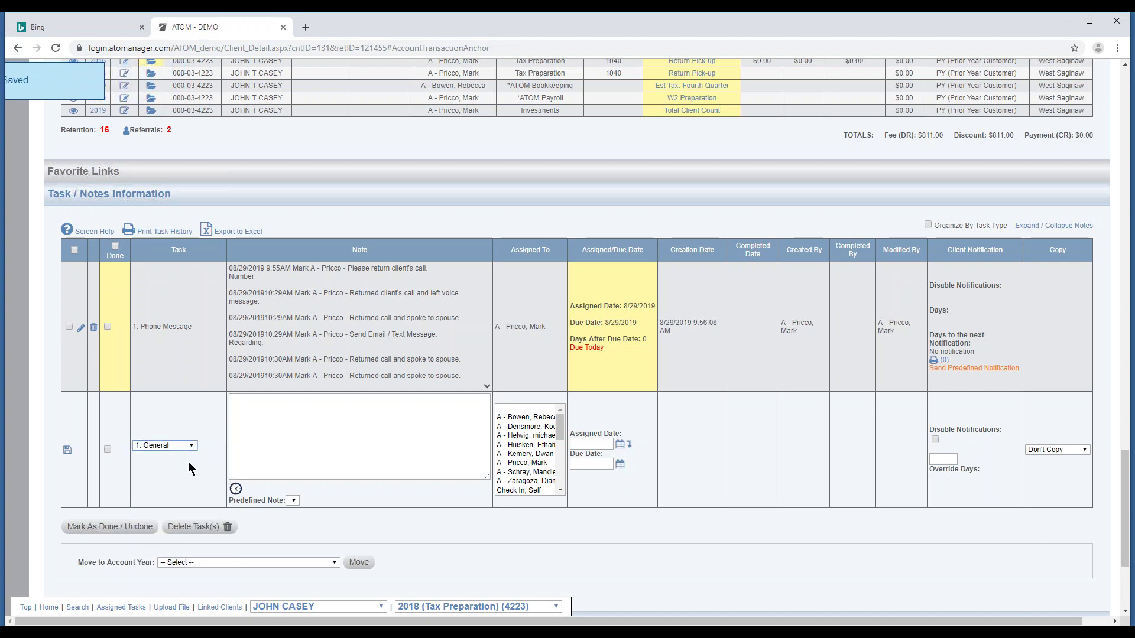
# Timestamp the new General task's note and save it with assigned date 8/29/2019.
pyautogui.click(236, 489)
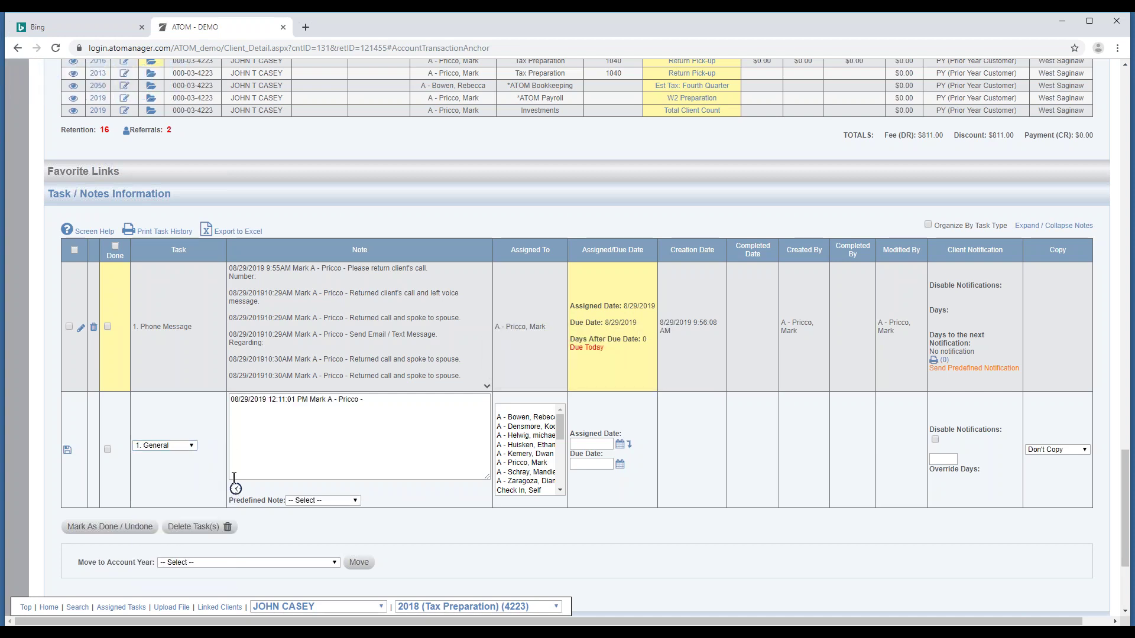
pyautogui.click(66, 451)
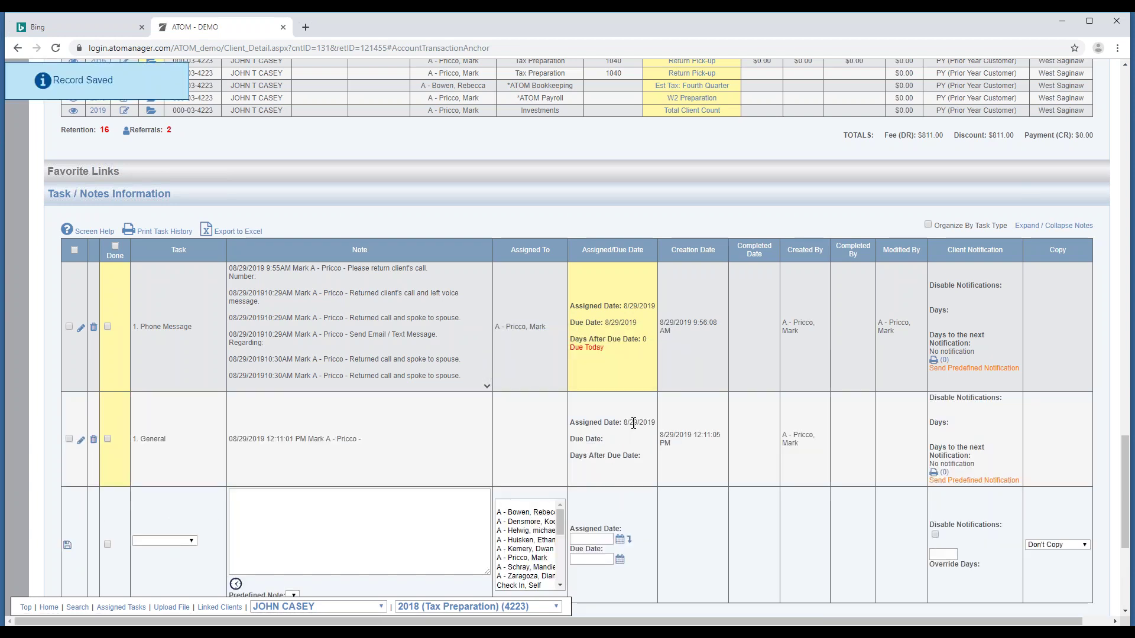
pyautogui.moveTo(622, 424); pyautogui.dragTo(655, 423)
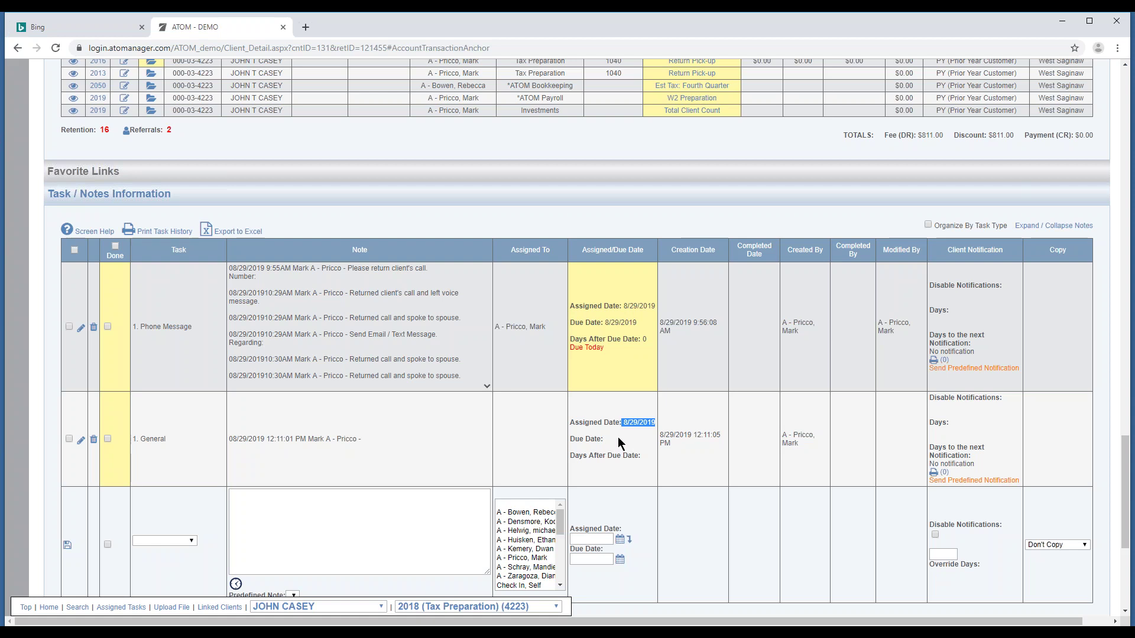
# Expand and collapse the Phone Message task's full notes, then scroll up to Office Events.
pyautogui.click(488, 389)
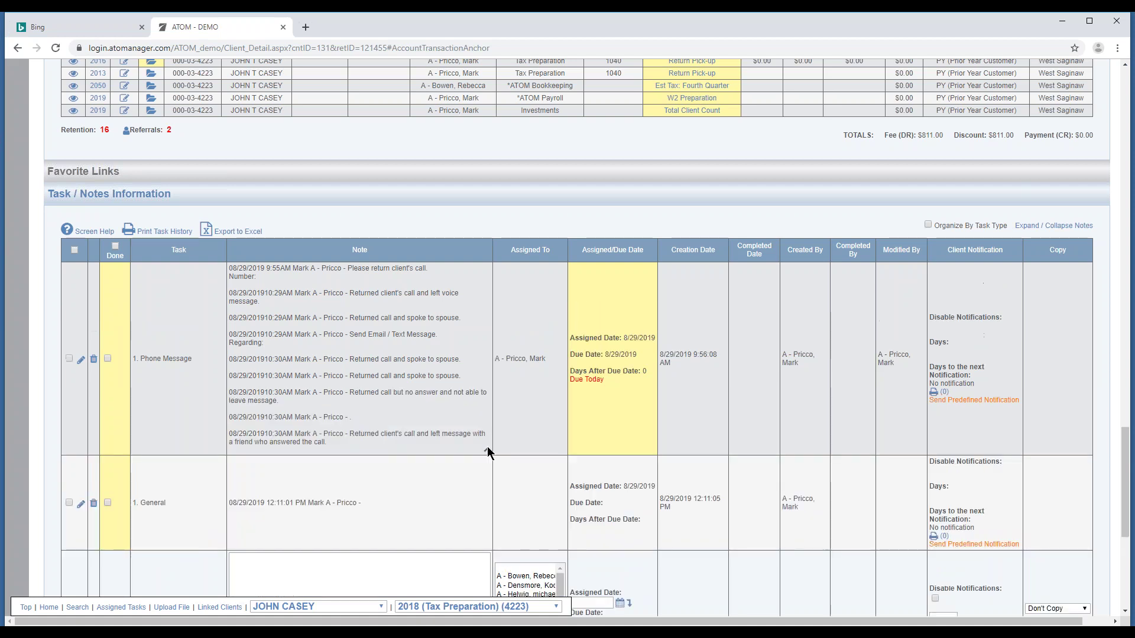
pyautogui.click(487, 454)
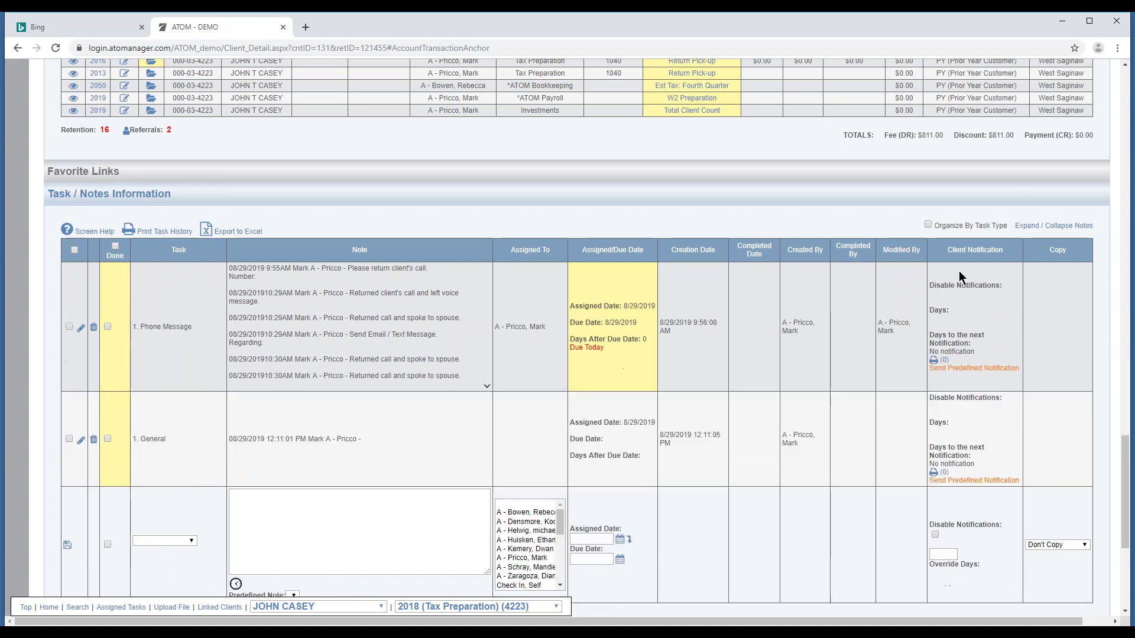
pyautogui.click(1052, 231)
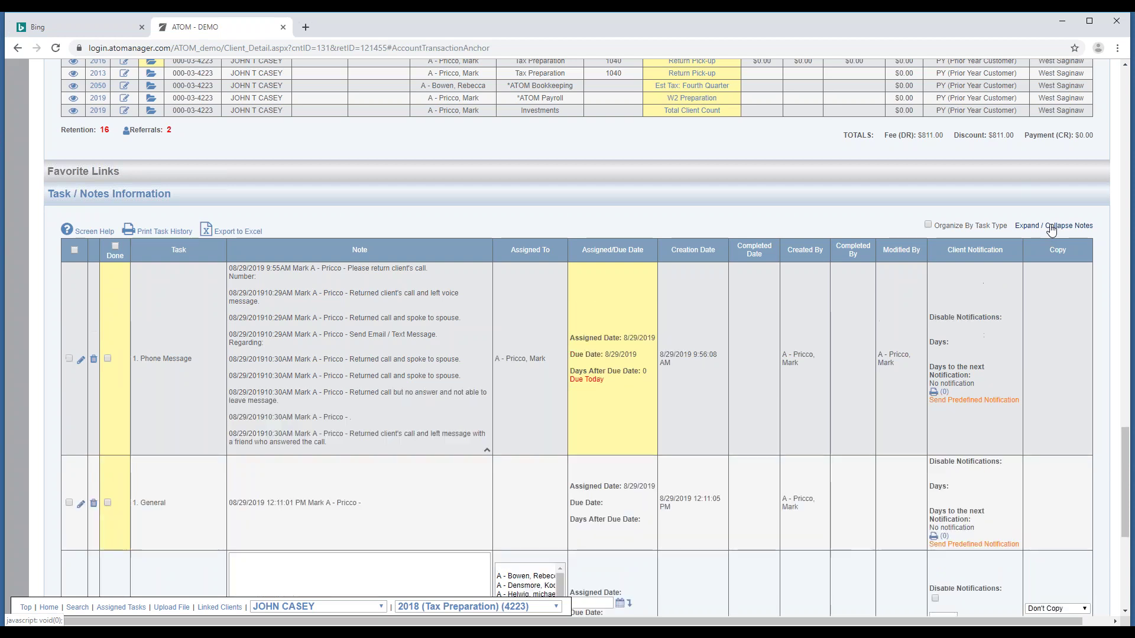
pyautogui.click(1051, 231)
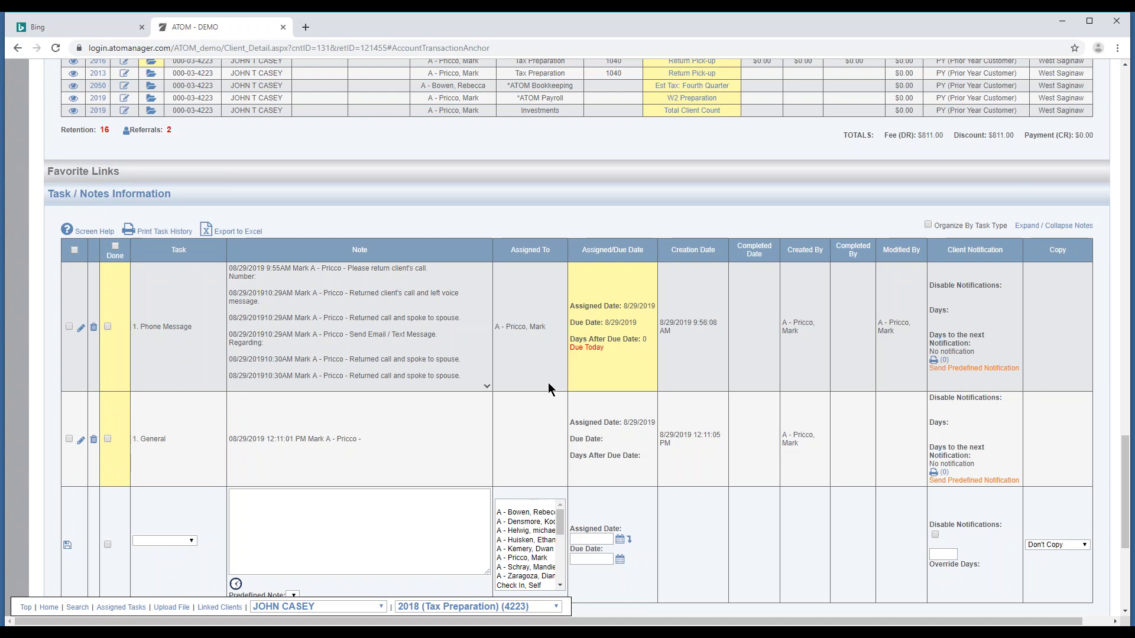
pyautogui.scroll(10, 350, 386)
pyautogui.scroll(9, 350, 387)
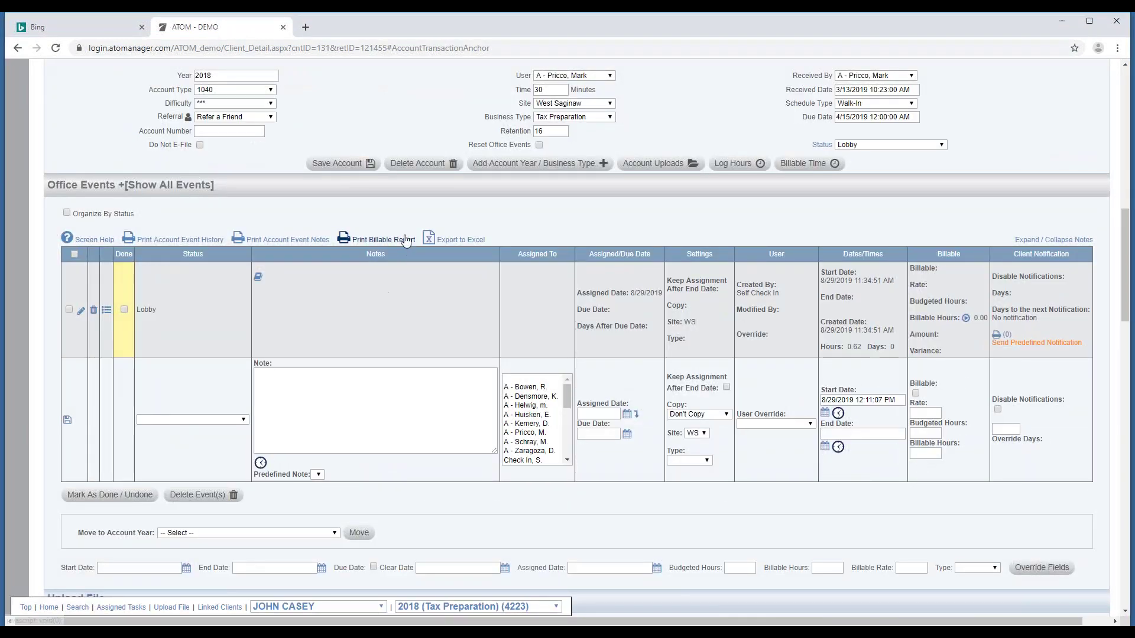
# Show all office events, including completed ones, and scroll through the list.
pyautogui.click(303, 186)
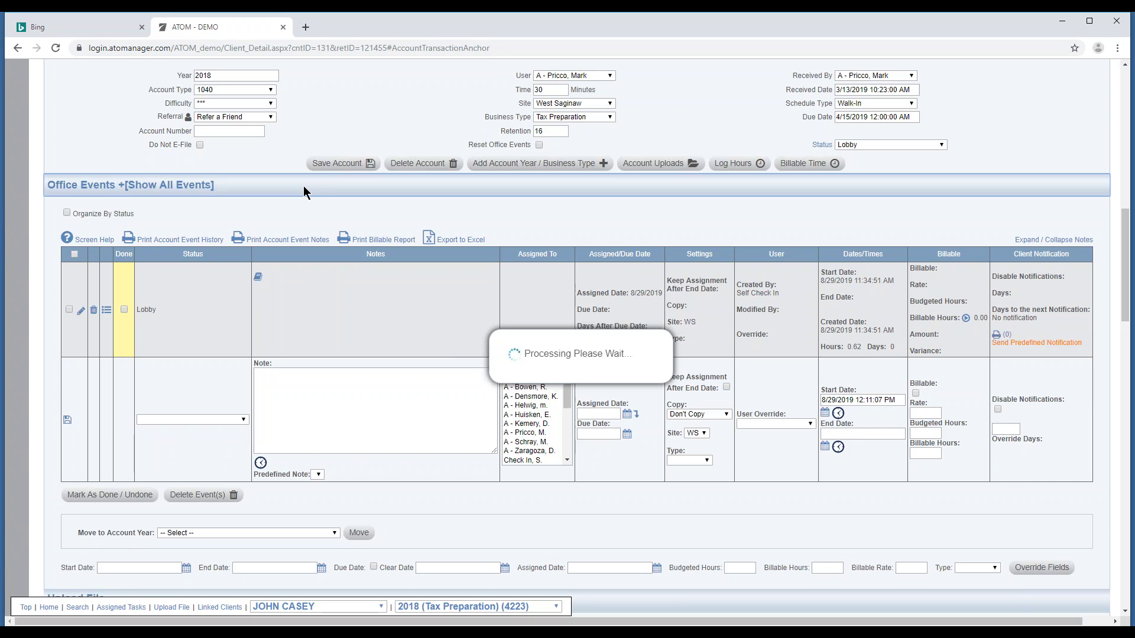
pyautogui.scroll(-5, 316, 279)
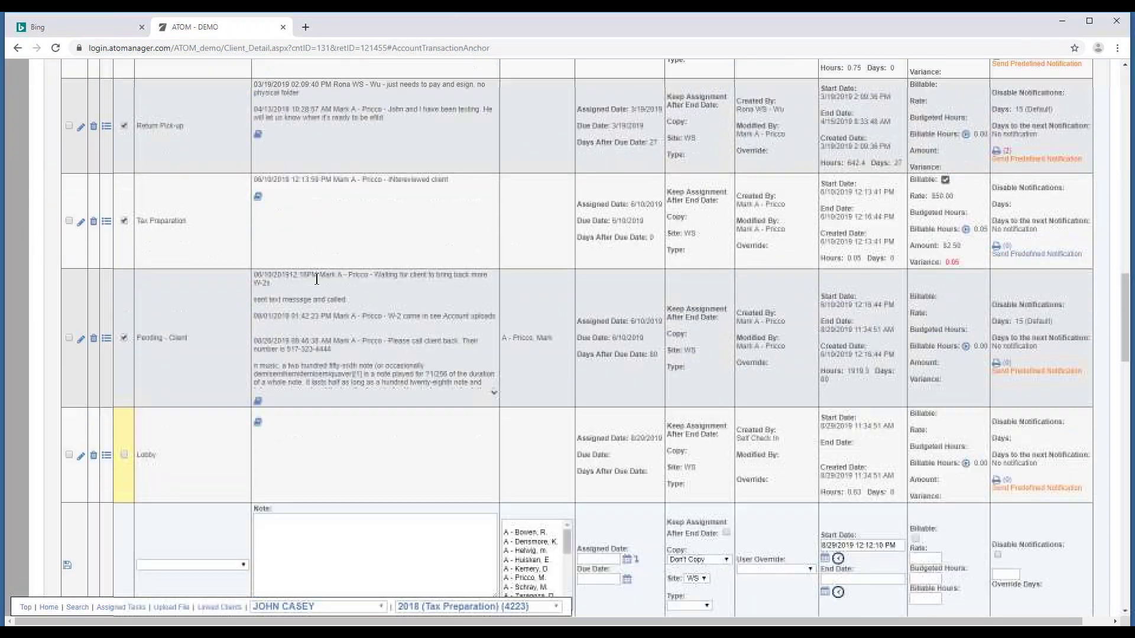
pyautogui.scroll(-3, 276, 320)
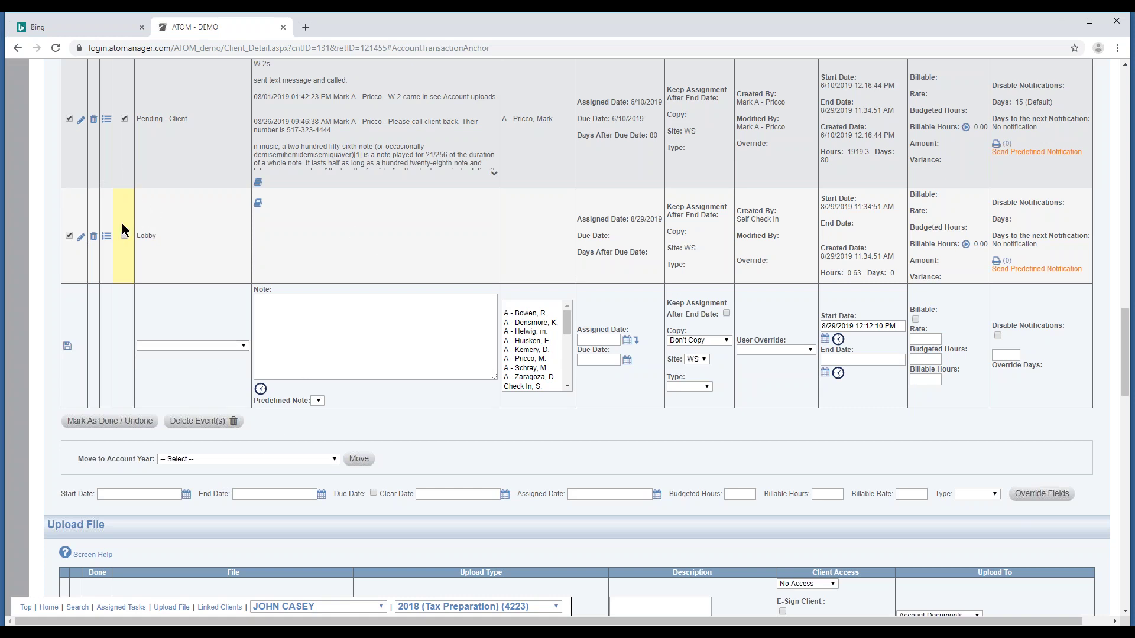
# Look over the Move to Account Year choices, then close the list without moving anything.
pyautogui.click(228, 458)
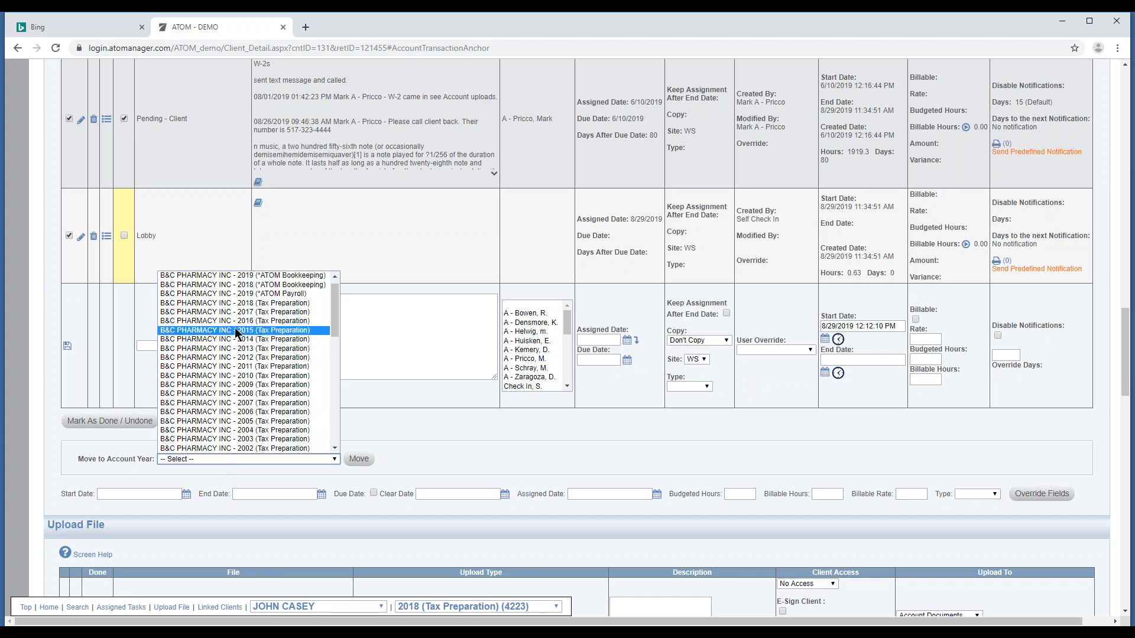
pyautogui.scroll(-3, 326, 348)
pyautogui.scroll(-2, 328, 351)
pyautogui.click(355, 317)
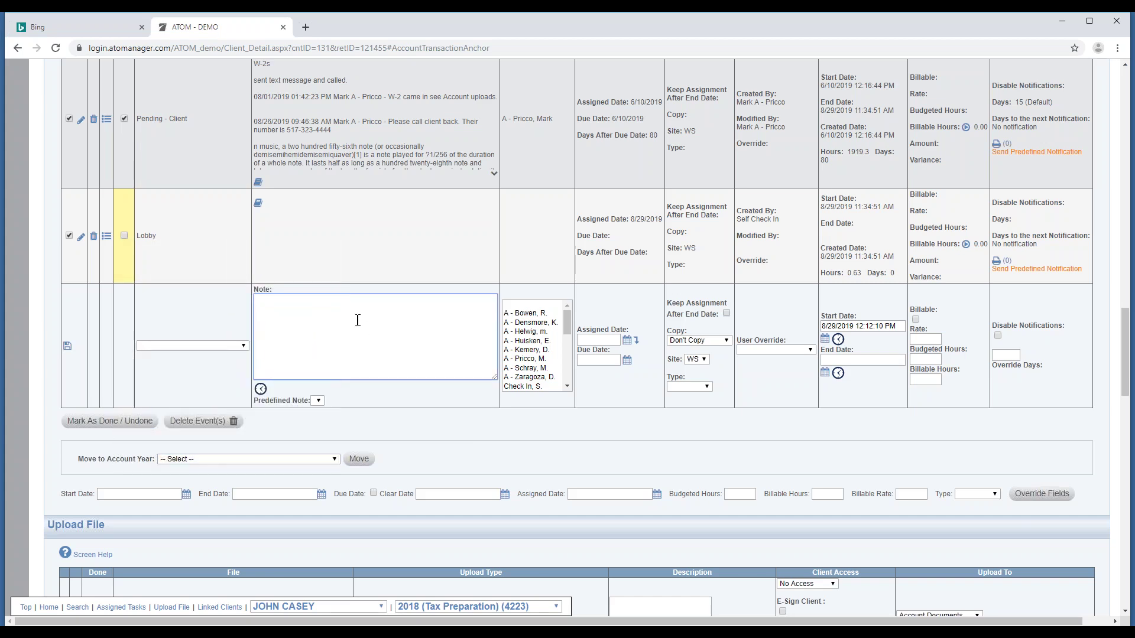
pyautogui.scroll(4, 353, 332)
pyautogui.scroll(5, 350, 332)
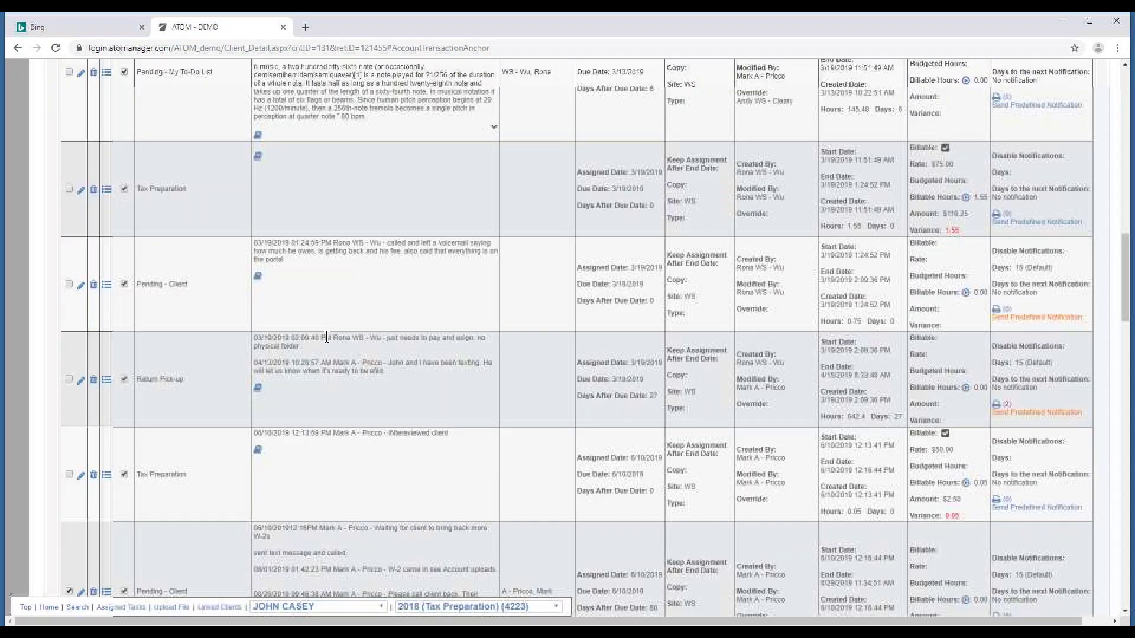
pyautogui.scroll(5, 356, 260)
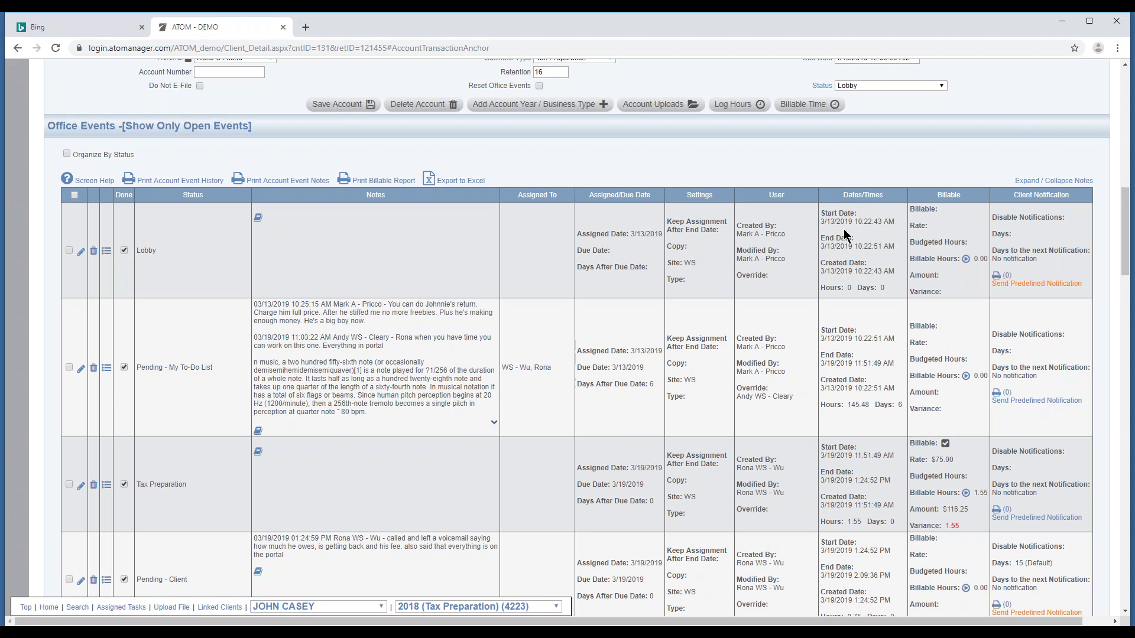
# Sort office events by Dates/Times both ways and expand then collapse the To-Do List event's notes.
pyautogui.click(864, 199)
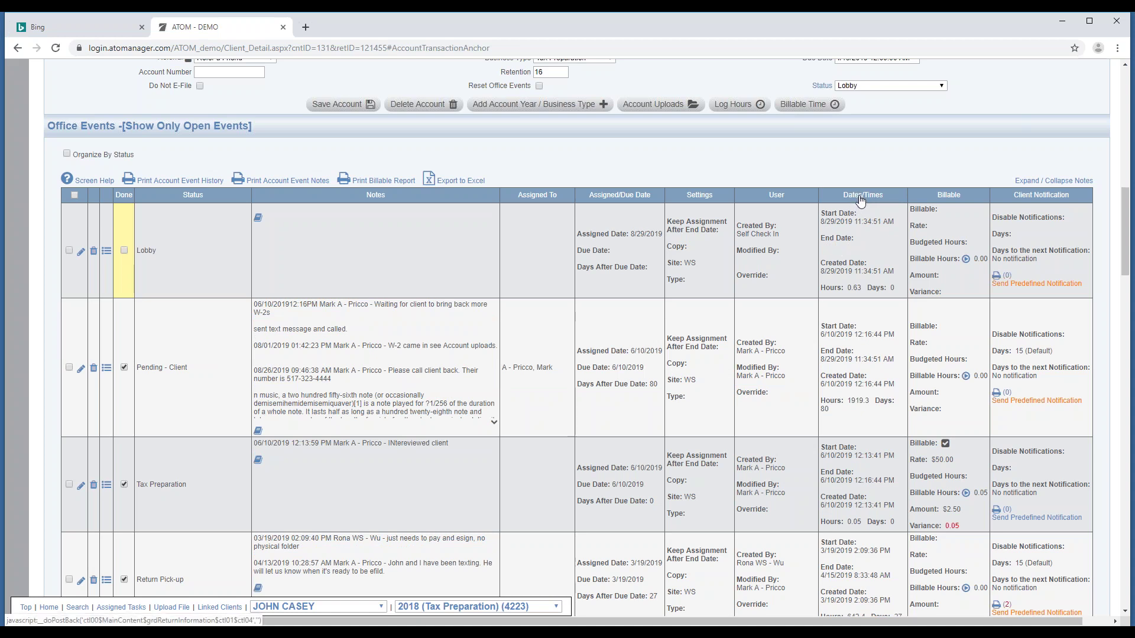
pyautogui.click(866, 199)
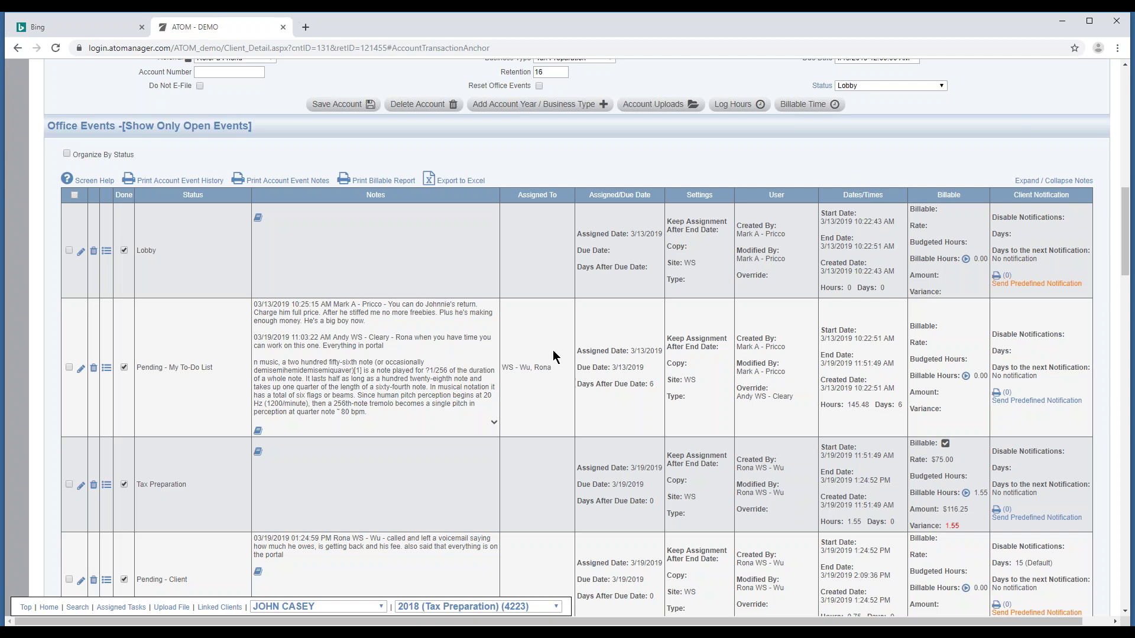
pyautogui.click(1034, 182)
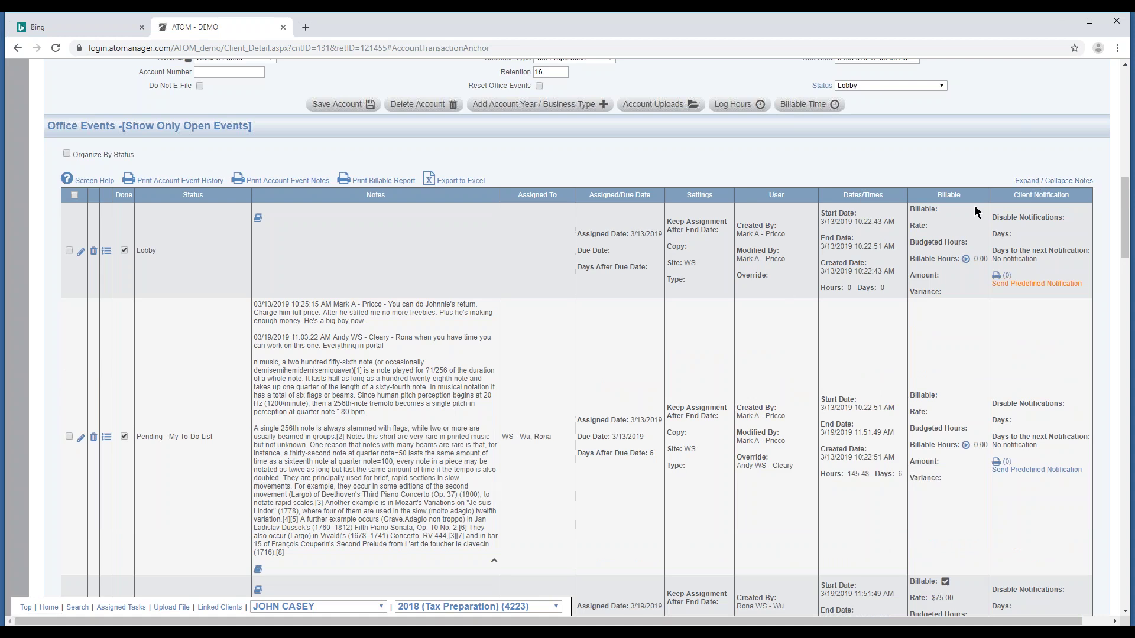
pyautogui.click(1035, 183)
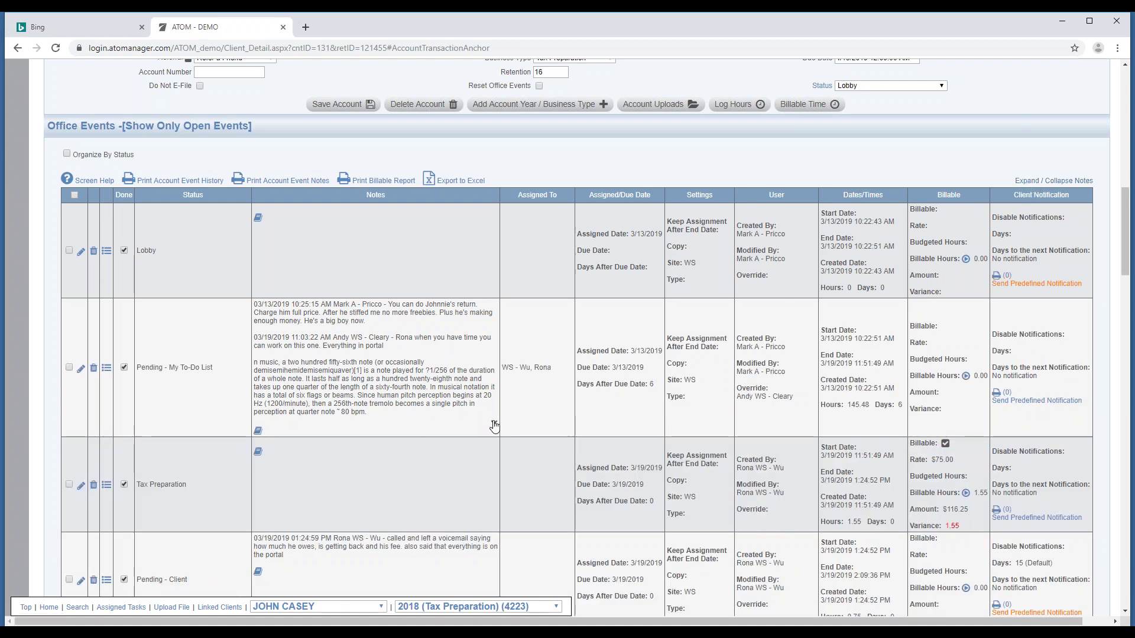
pyautogui.click(493, 422)
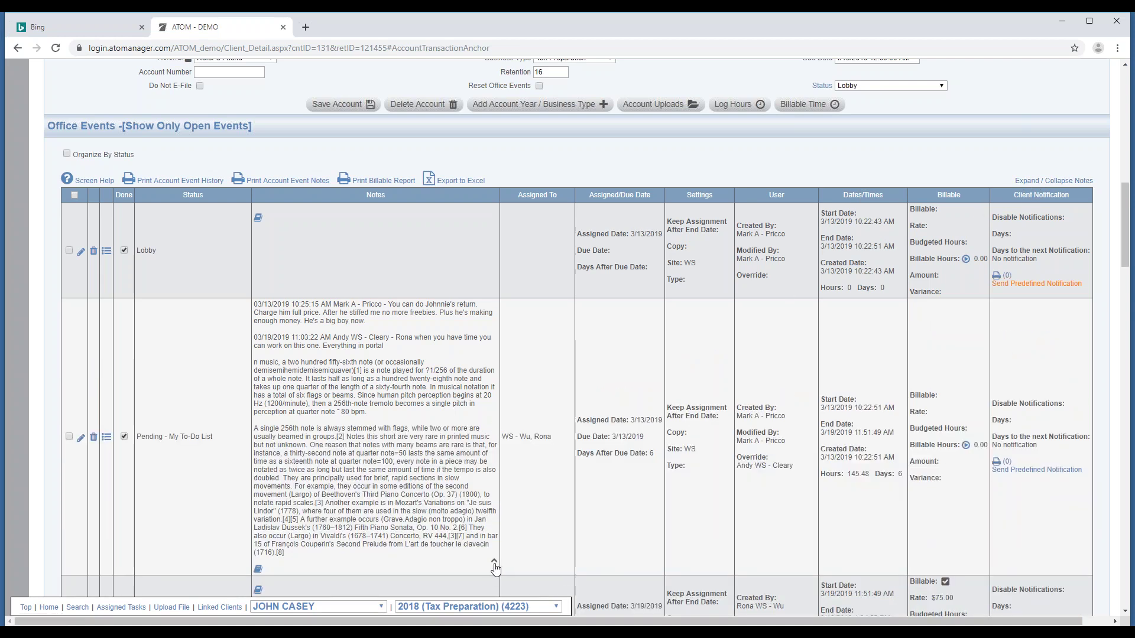
pyautogui.click(494, 560)
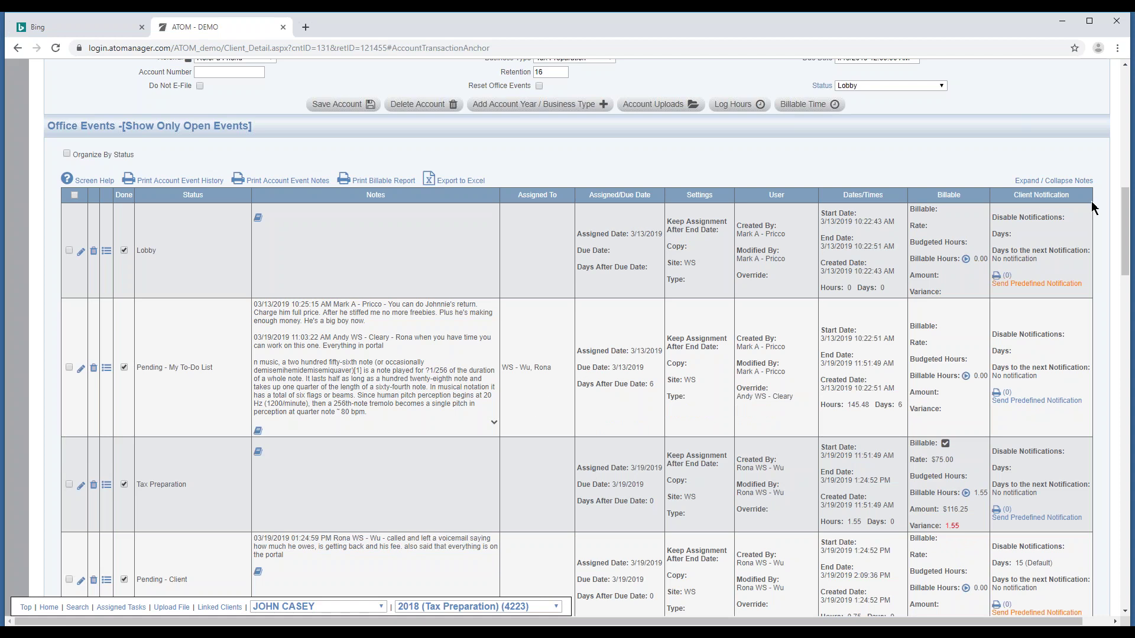
# Minimize the ATOM Manager browser and maximize the X-TAX browser window.
pyautogui.click(1062, 21)
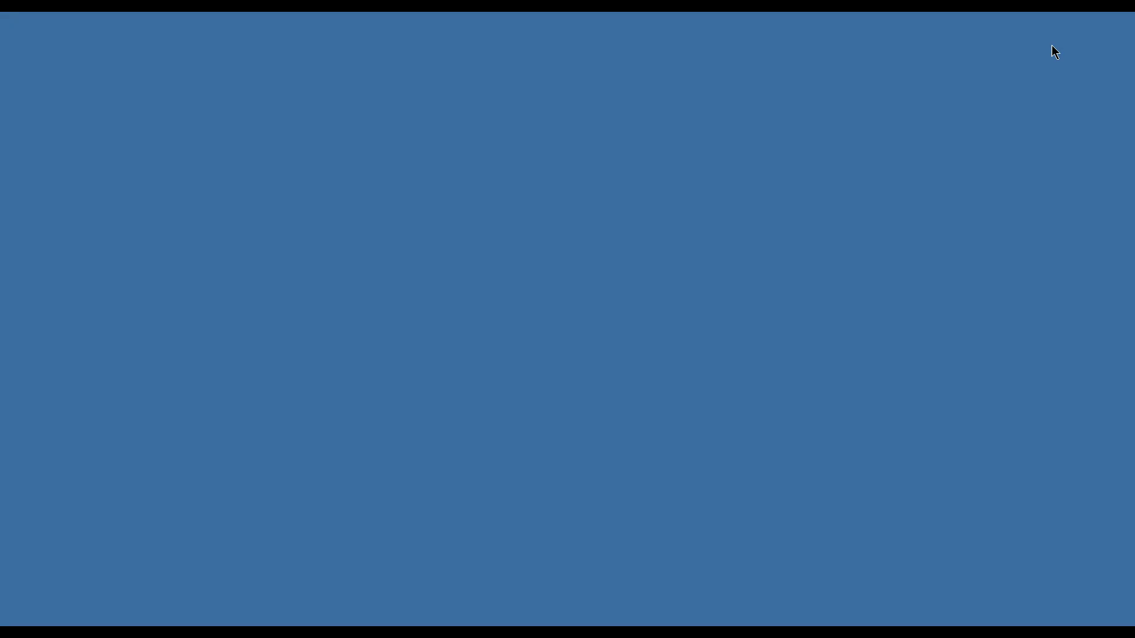
pyautogui.moveTo(1134, 89); pyautogui.dragTo(591, 180)
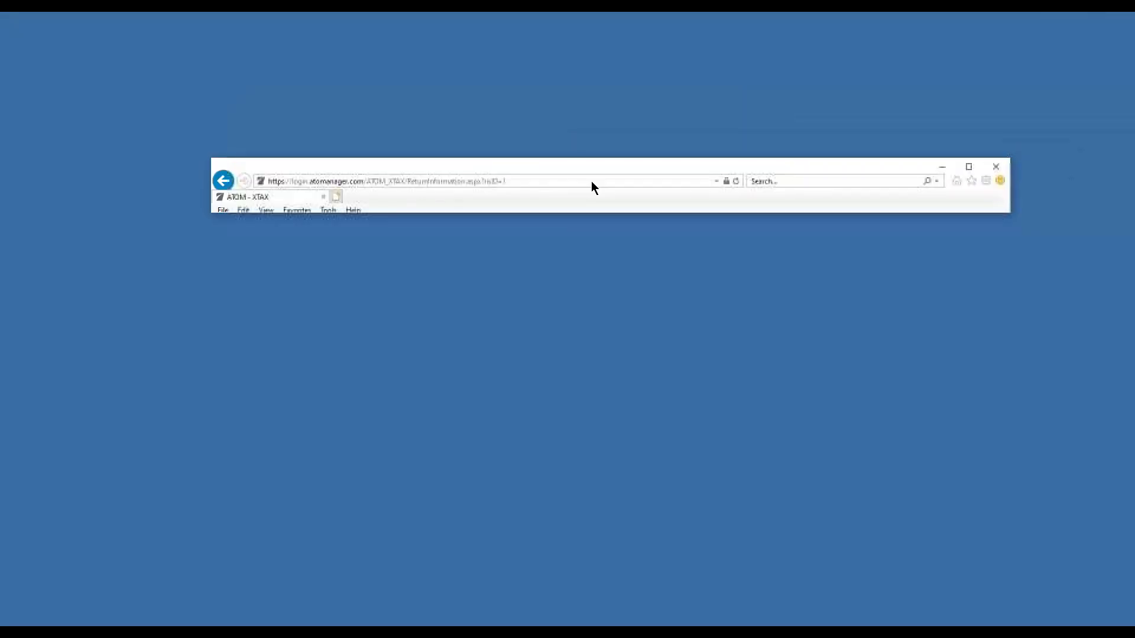
pyautogui.click(962, 169)
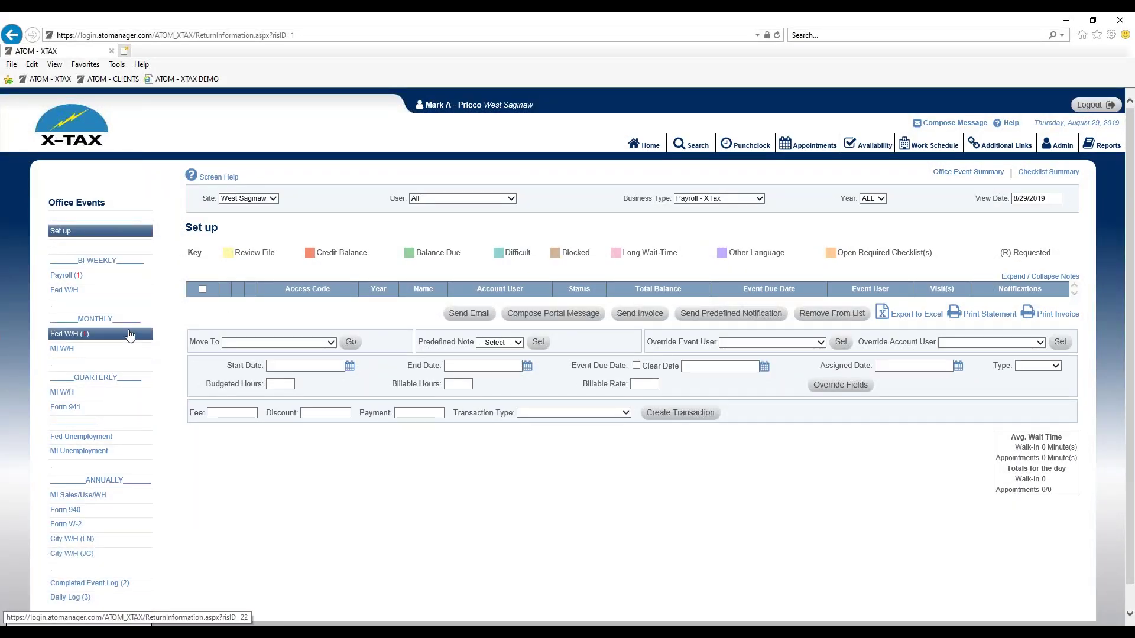
# Open the ATOM SOFTWARE client from the monthly Fed W/H list and scroll to its 2019 Payroll Office Events.
pyautogui.click(126, 335)
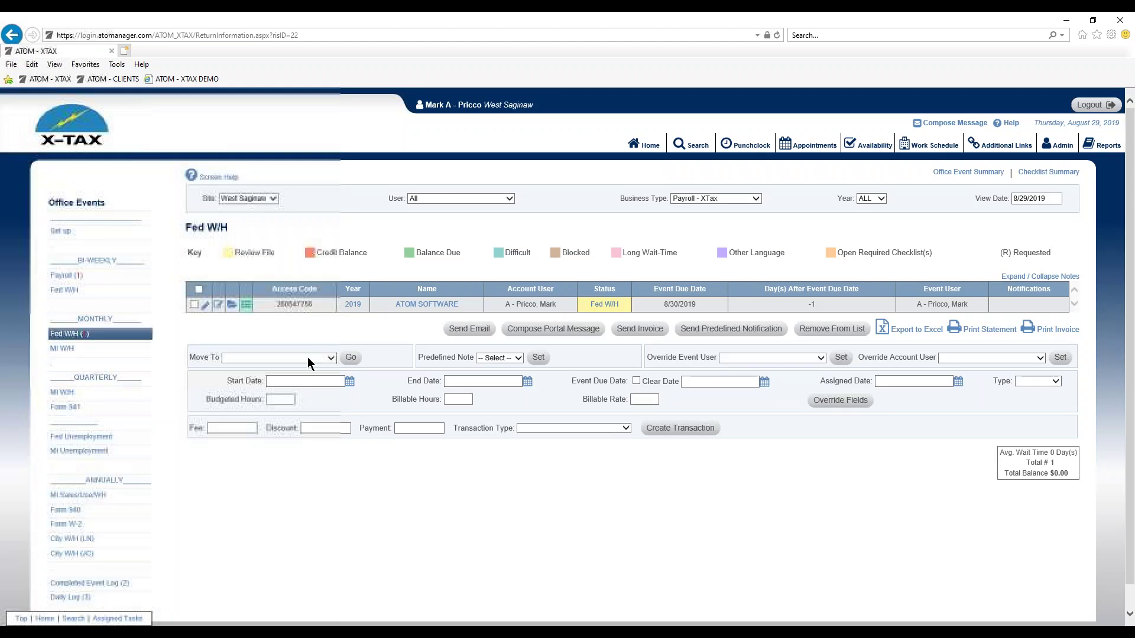
pyautogui.click(414, 304)
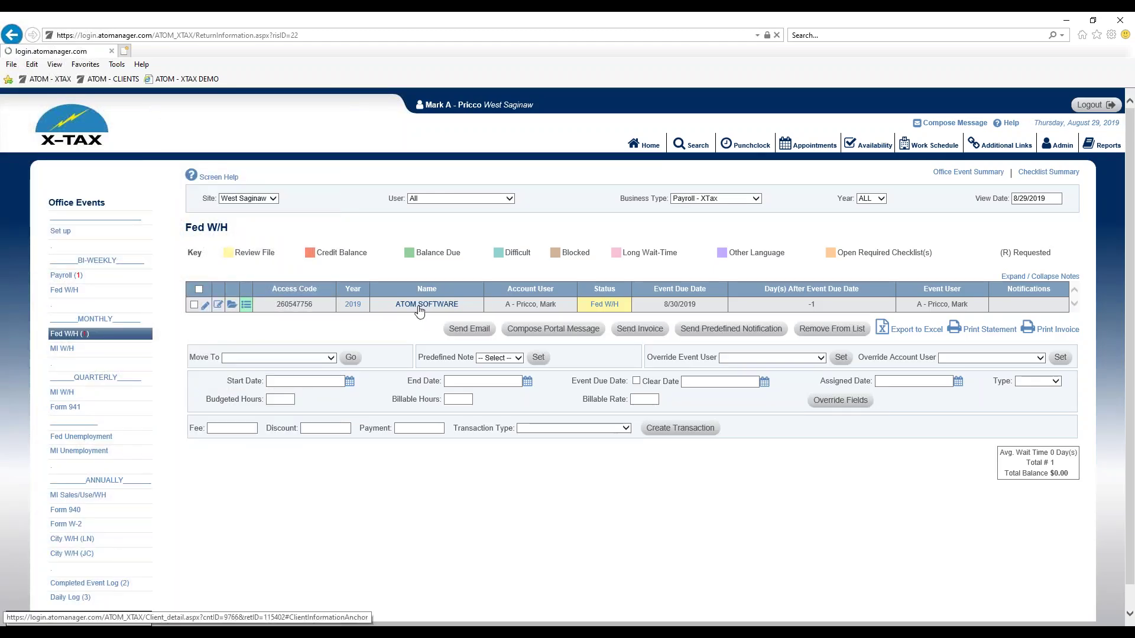
pyautogui.scroll(-5, 548, 395)
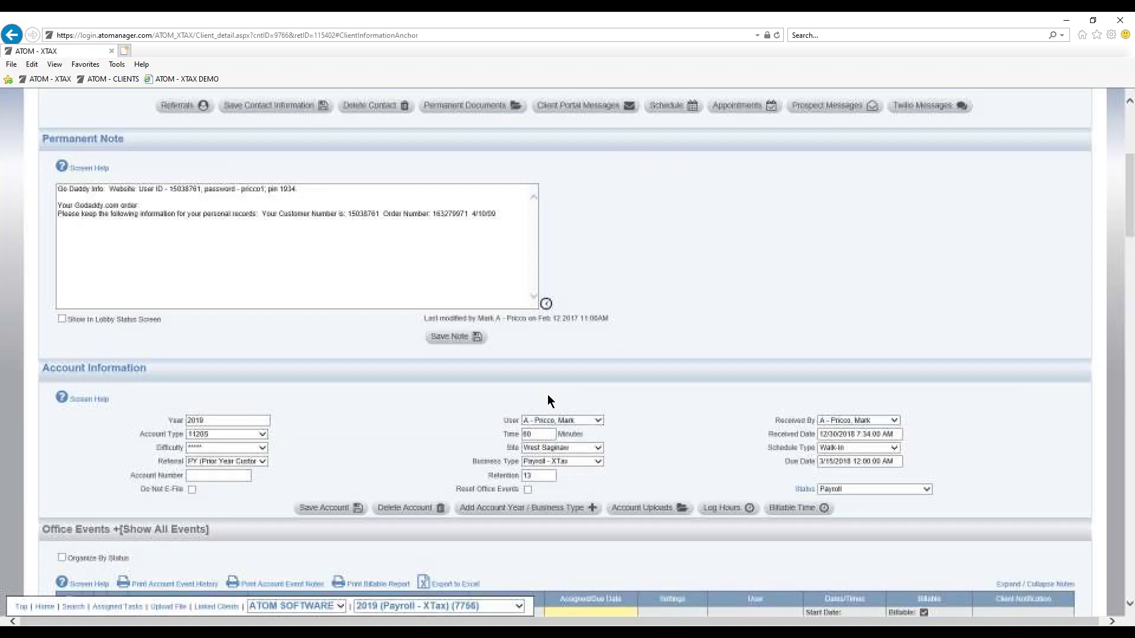
pyautogui.scroll(1, 547, 354)
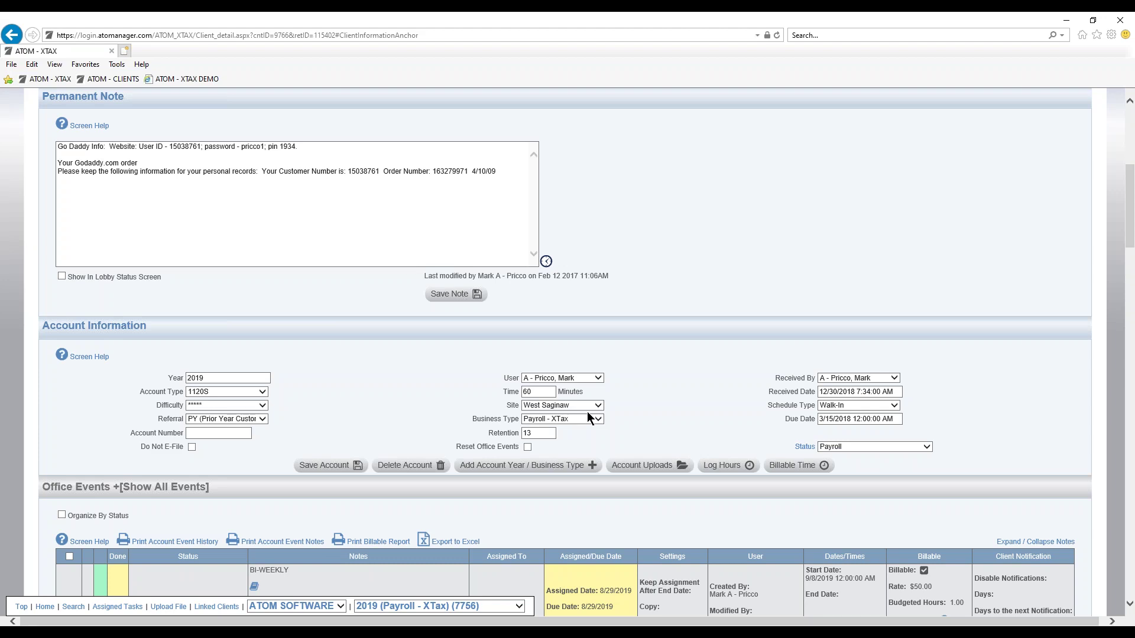
pyautogui.scroll(-3, 459, 453)
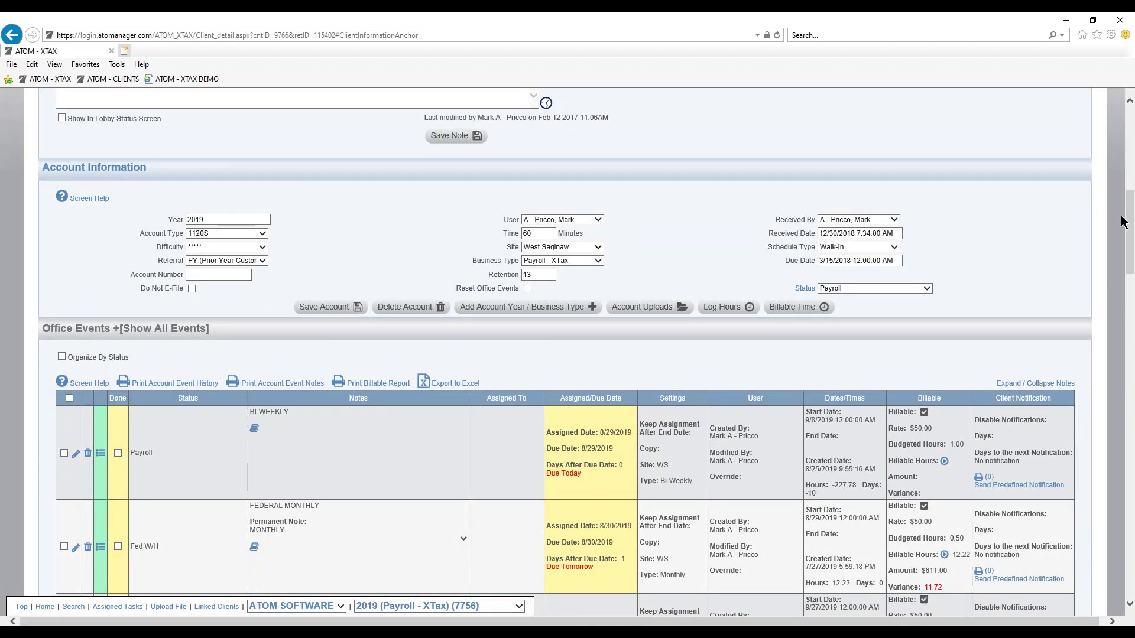
pyautogui.scroll(1, 652, 292)
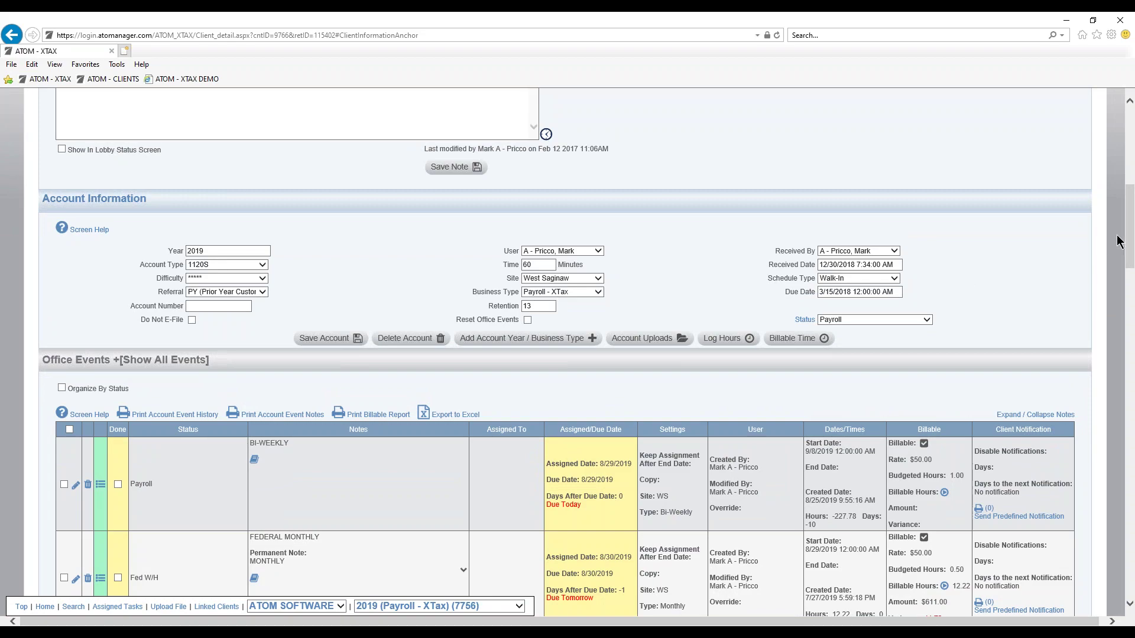
pyautogui.moveTo(1129, 233); pyautogui.dragTo(1120, 265)
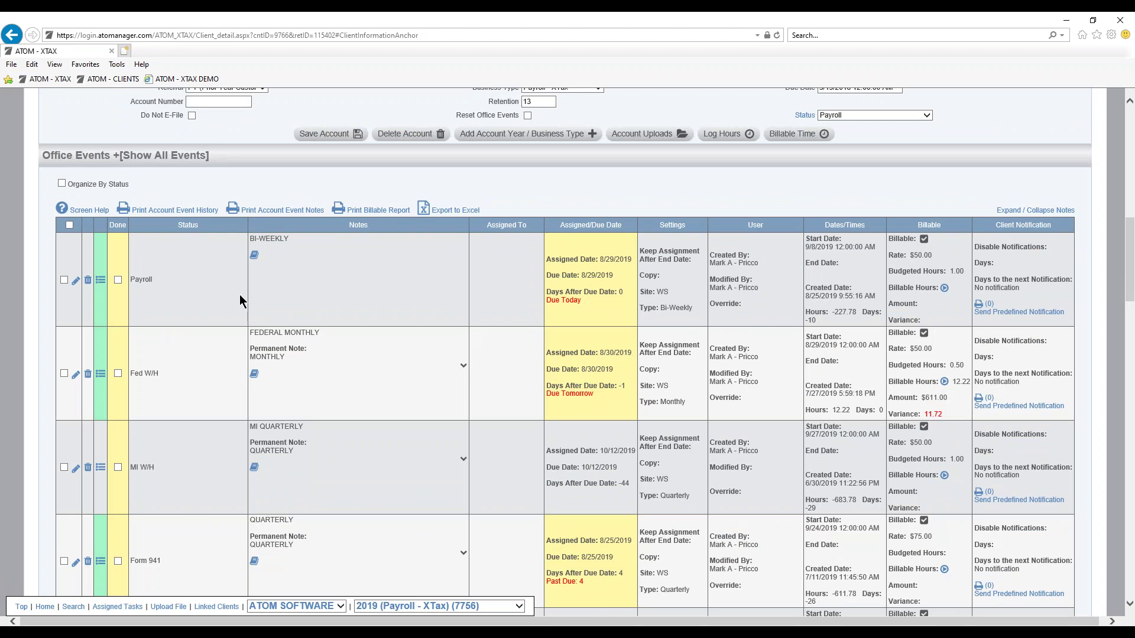
# Organize the Office Events by status to see the 2019 Payroll summary: 19 events, $595.83 billable.
pyautogui.click(107, 187)
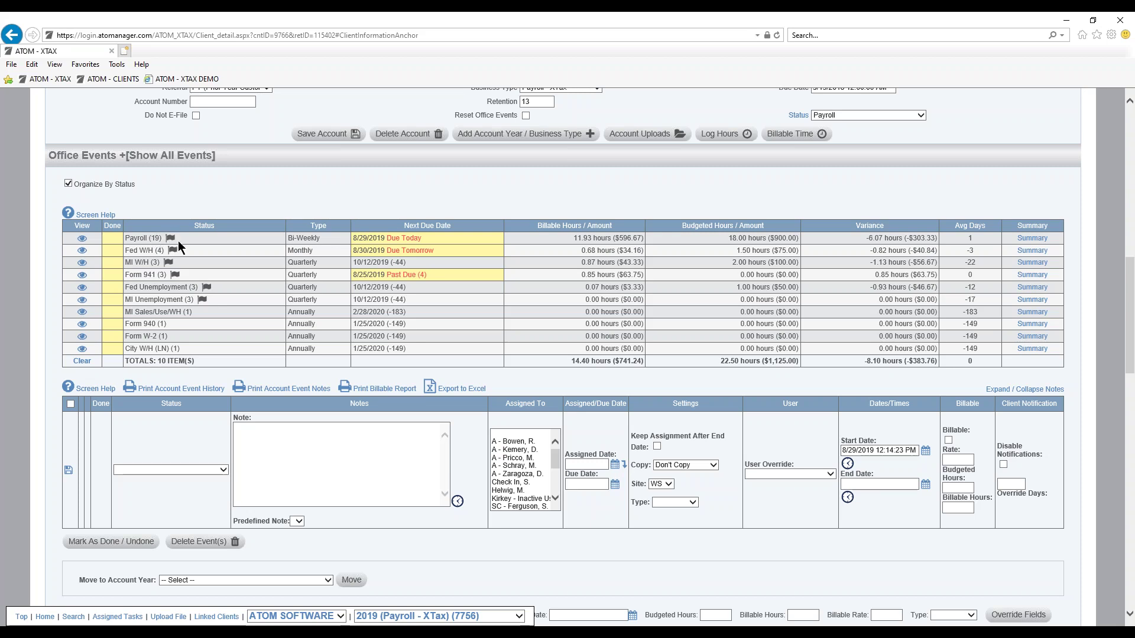
pyautogui.moveTo(169, 241)
# Review the Payroll events daily summary, then return to list the client's Payroll events.
pyautogui.click(1034, 240)
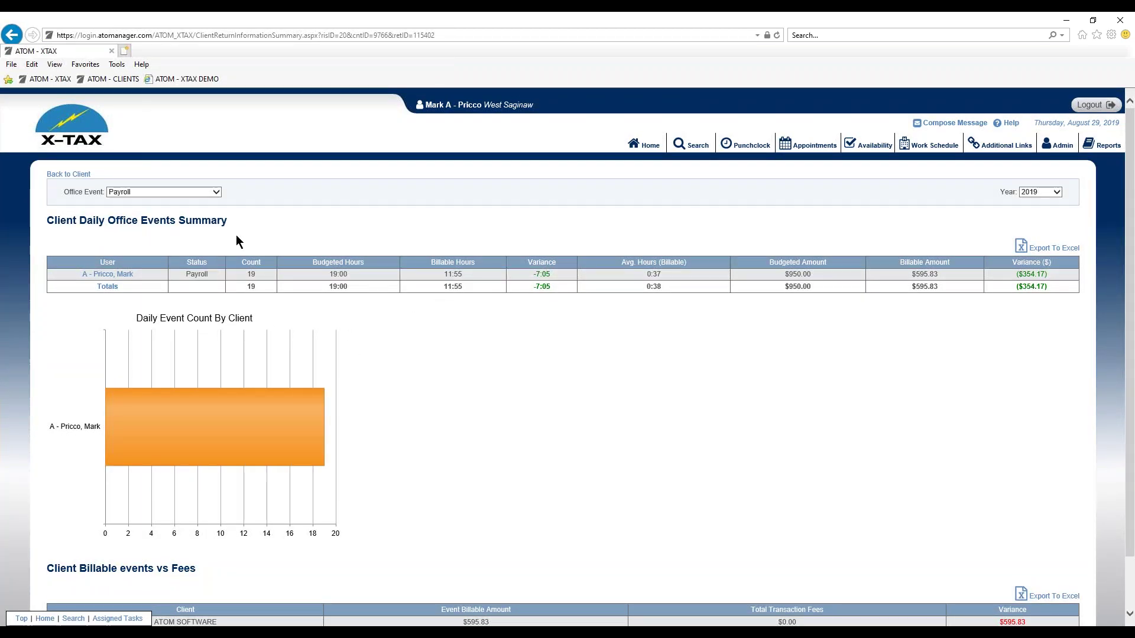
pyautogui.click(70, 174)
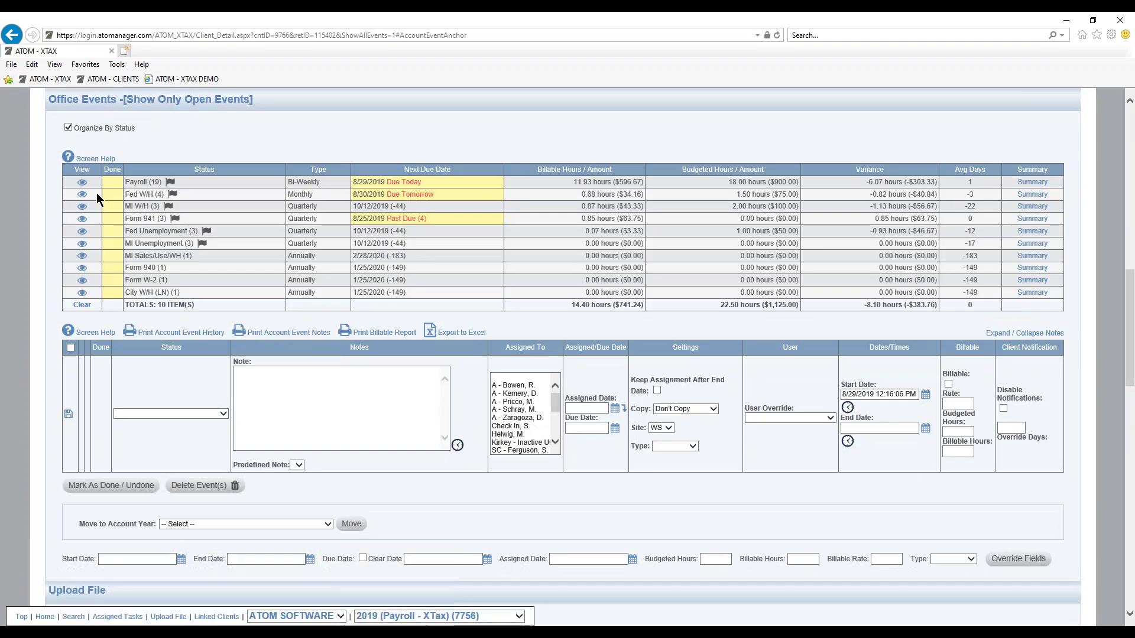
pyautogui.click(82, 206)
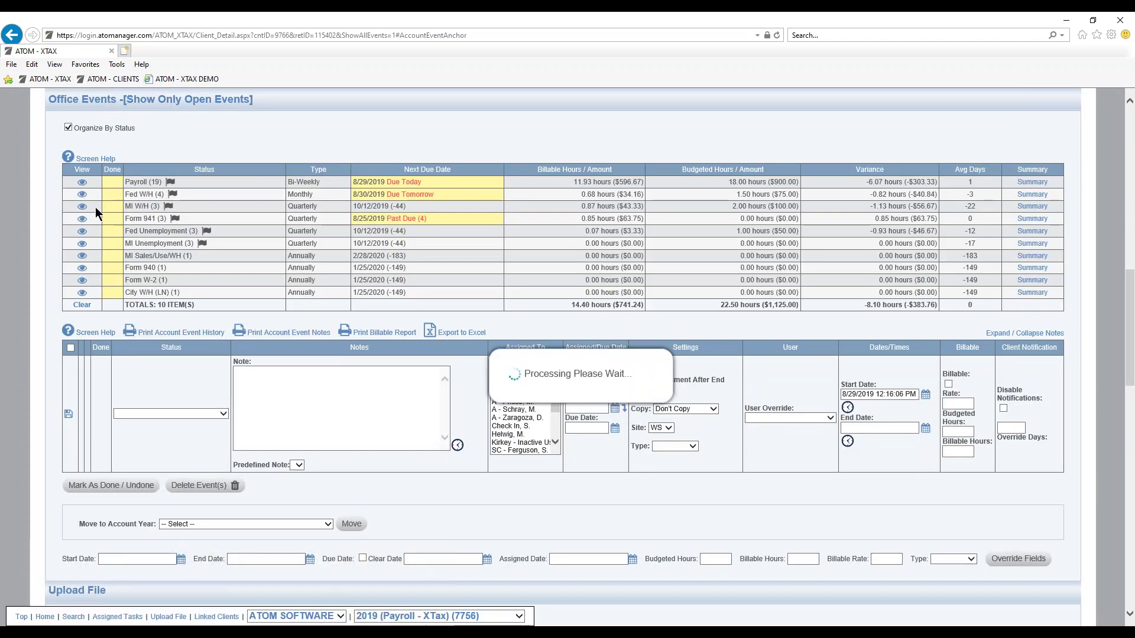
# Limit the Payroll events list to open events only.
pyautogui.scroll(-10, 176, 297)
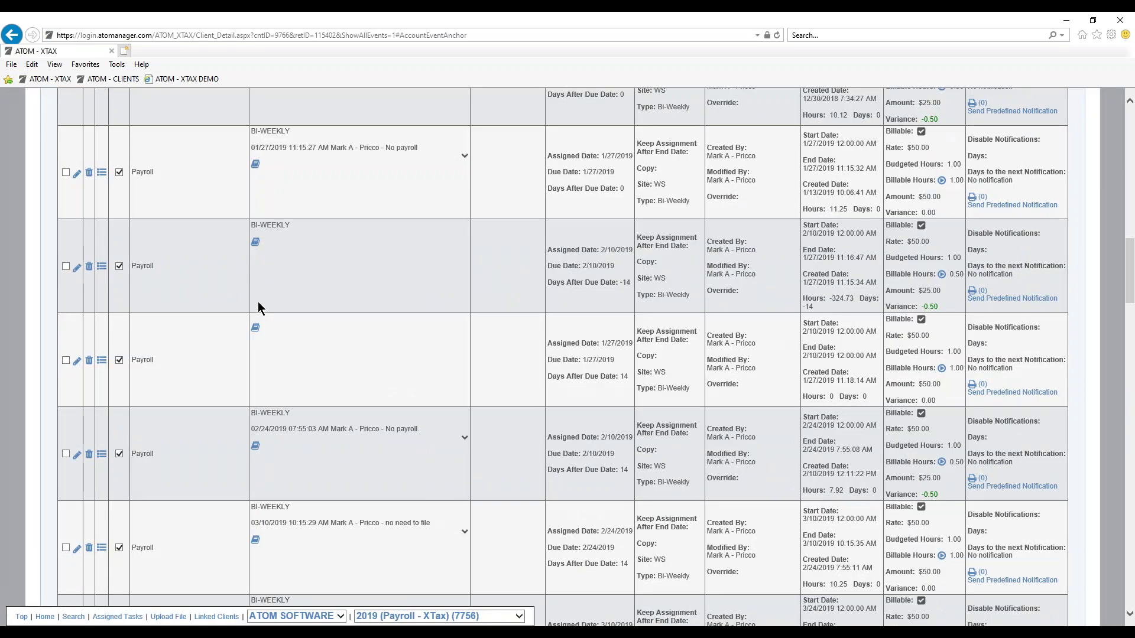
pyautogui.scroll(15, 258, 295)
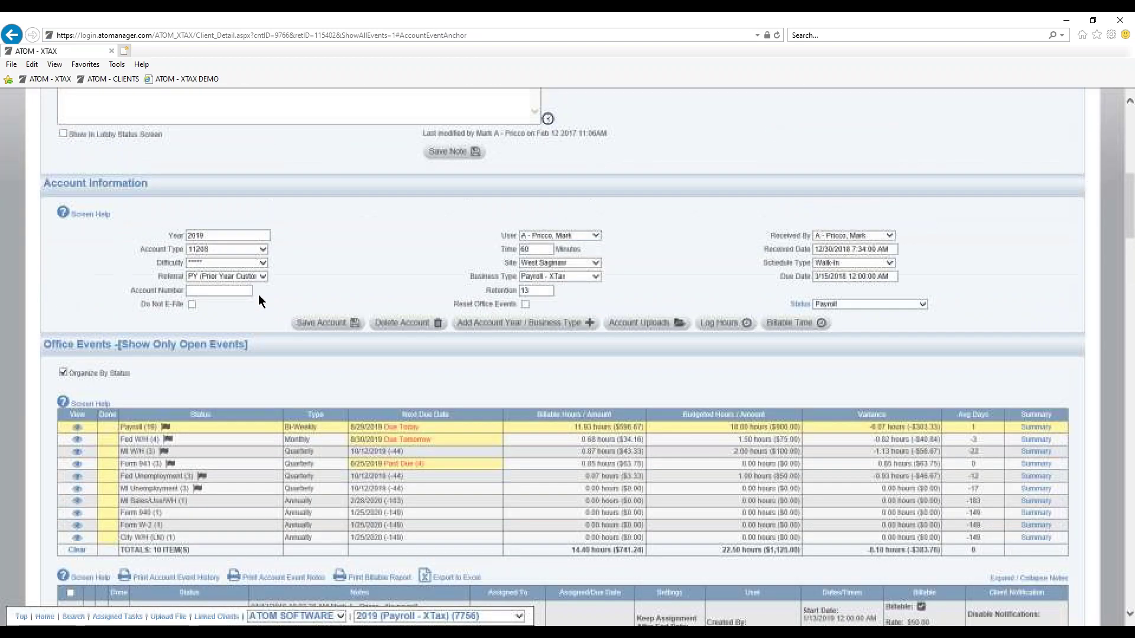
pyautogui.scroll(-2, 226, 383)
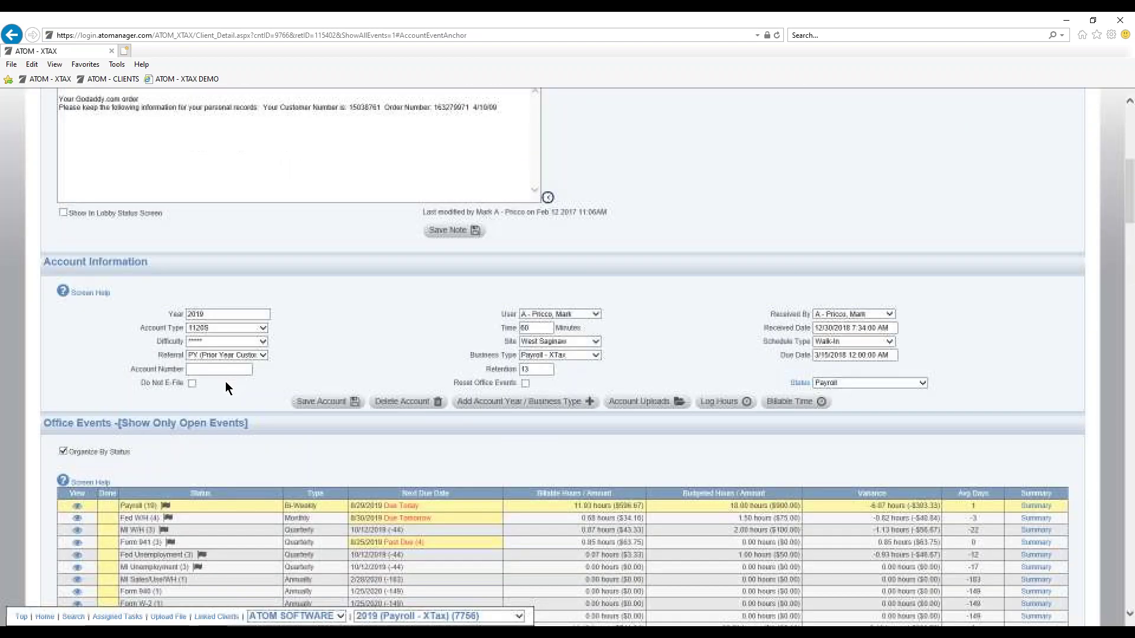
pyautogui.click(211, 423)
pyautogui.scroll(-5, 211, 421)
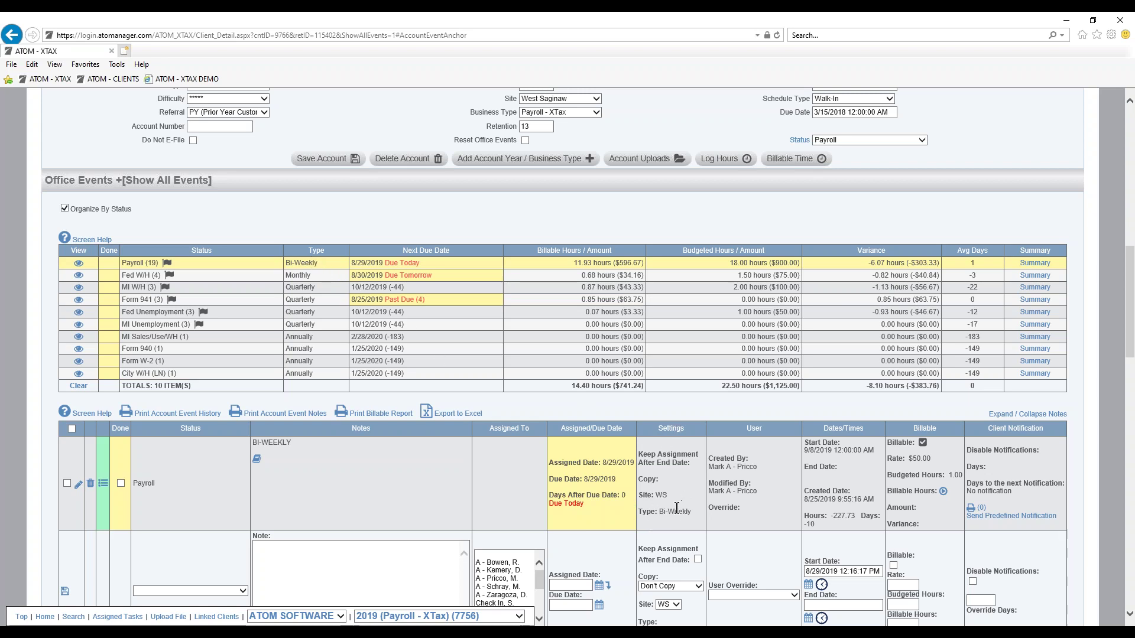
# Open the due-today Payroll event for editing and save it unchanged.
pyautogui.click(78, 485)
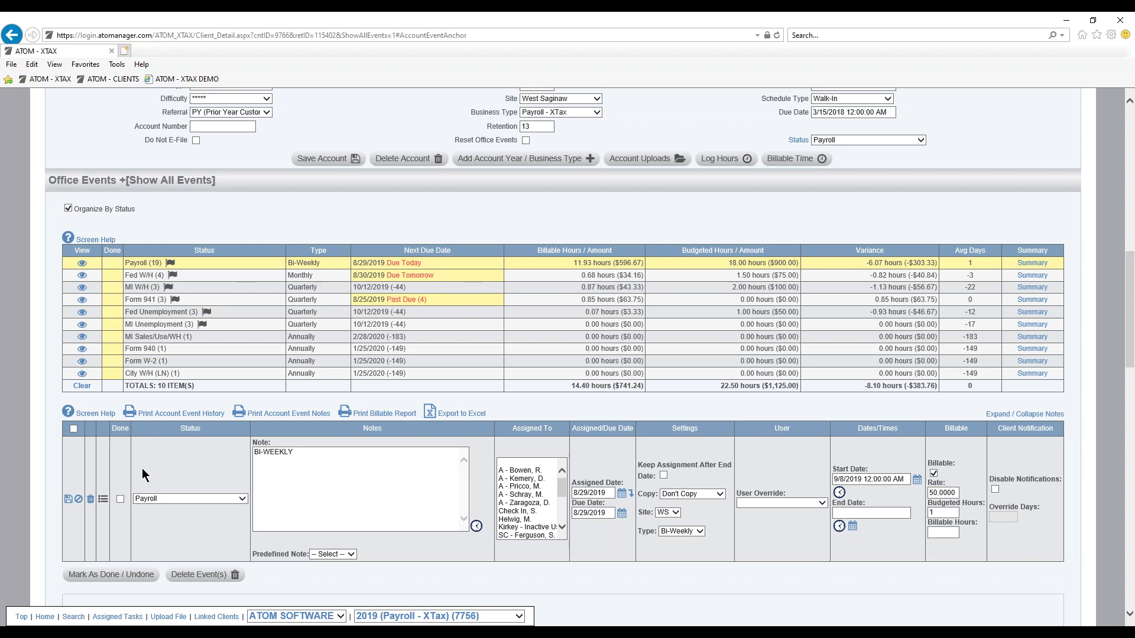
pyautogui.click(116, 489)
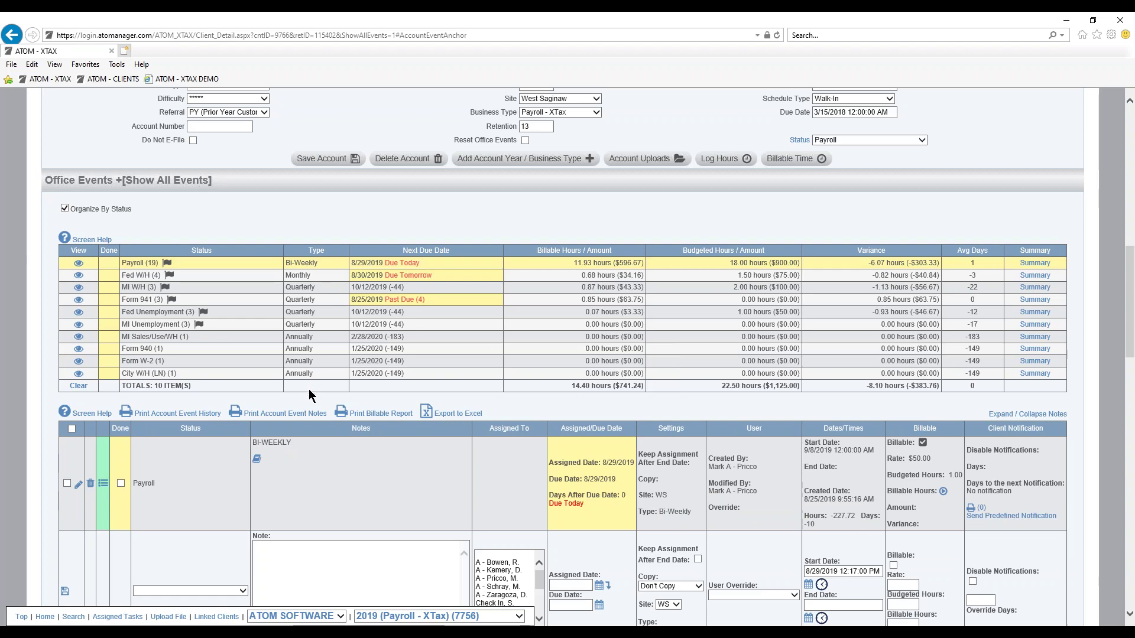
pyautogui.scroll(-2, 308, 389)
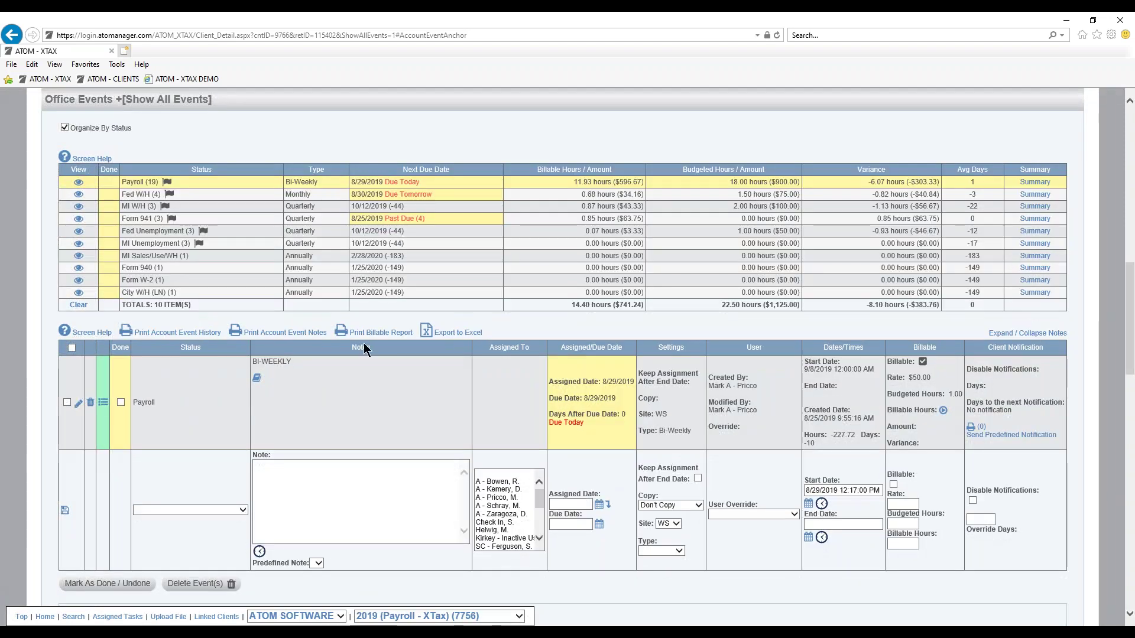
# Take the browser out of full screen to bring ATOM Manager back.
pyautogui.scroll(-3, 309, 389)
pyautogui.scroll(-1, 286, 380)
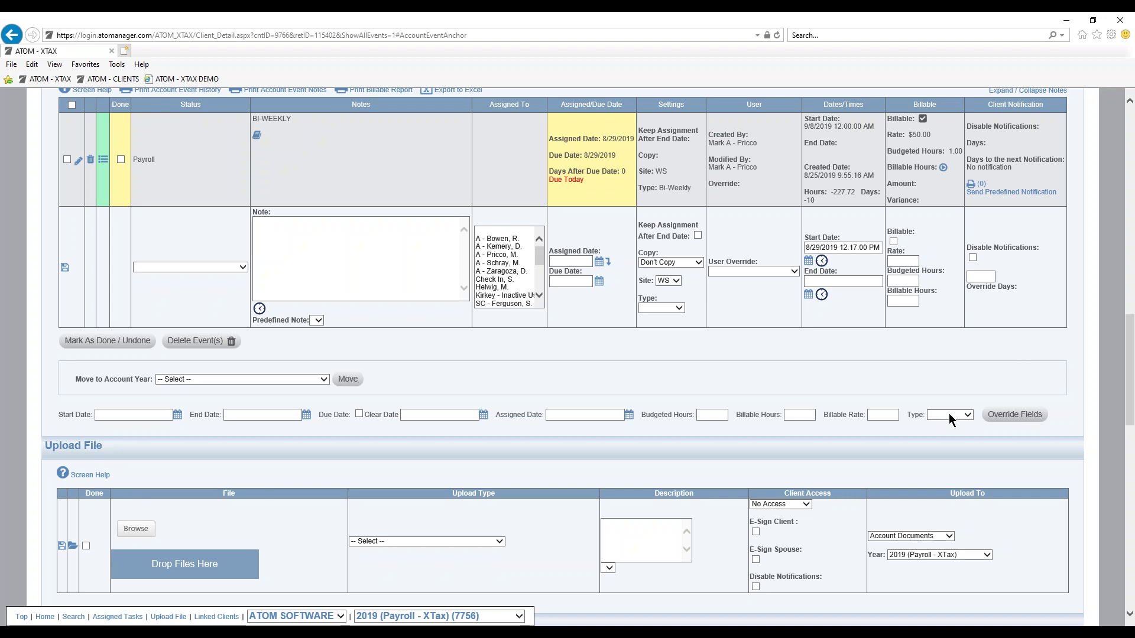
pyautogui.scroll(3, 584, 260)
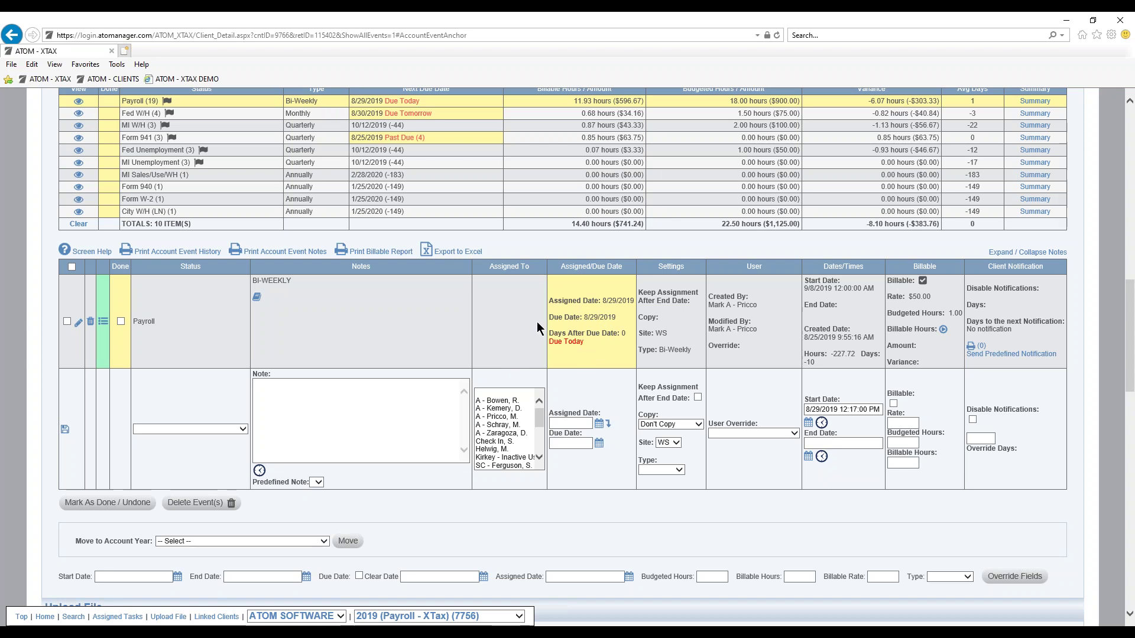
pyautogui.doubleClick(696, 15)
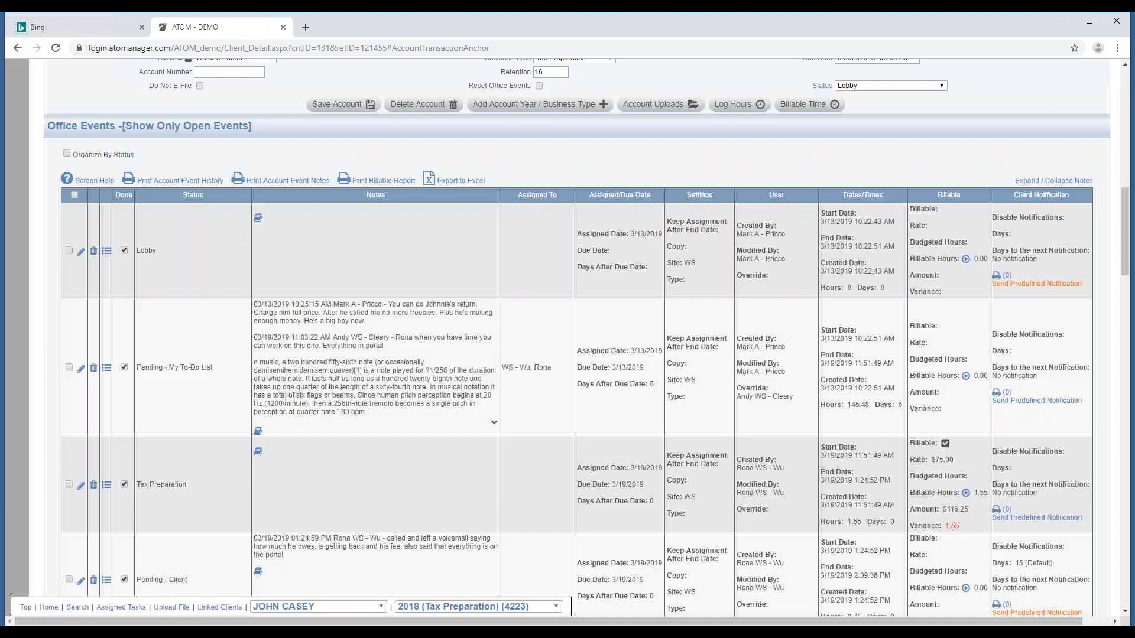
# Jump to Linked Clients, showing the Parent, President and Partner links with portal login.
pyautogui.scroll(-6, 341, 438)
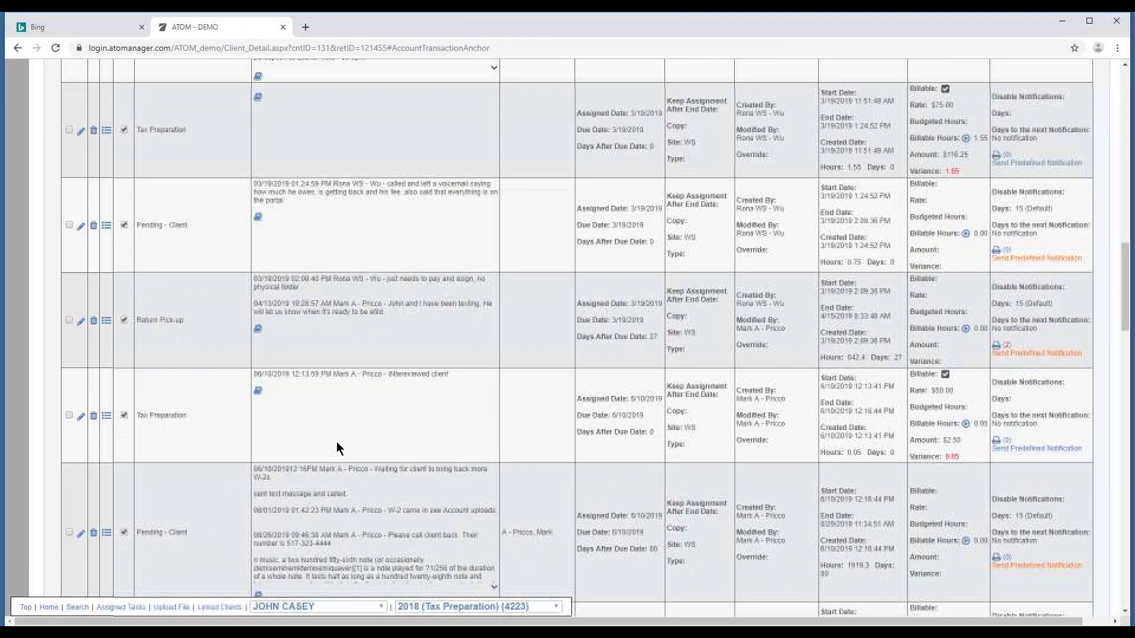
pyautogui.scroll(-2, 336, 442)
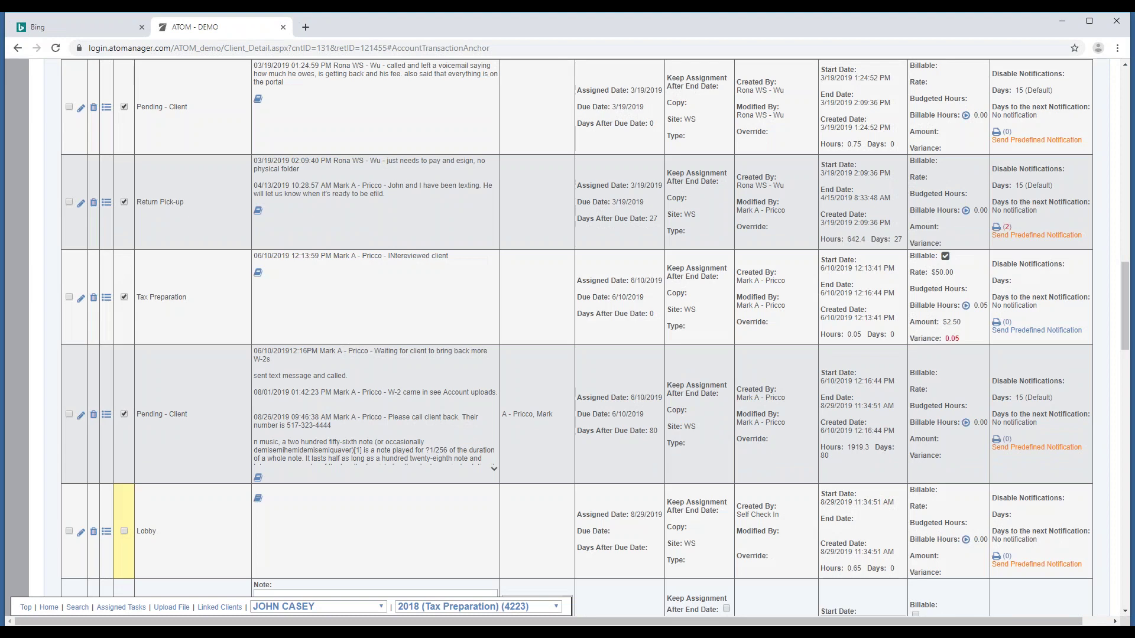
pyautogui.scroll(-8, 568, 337)
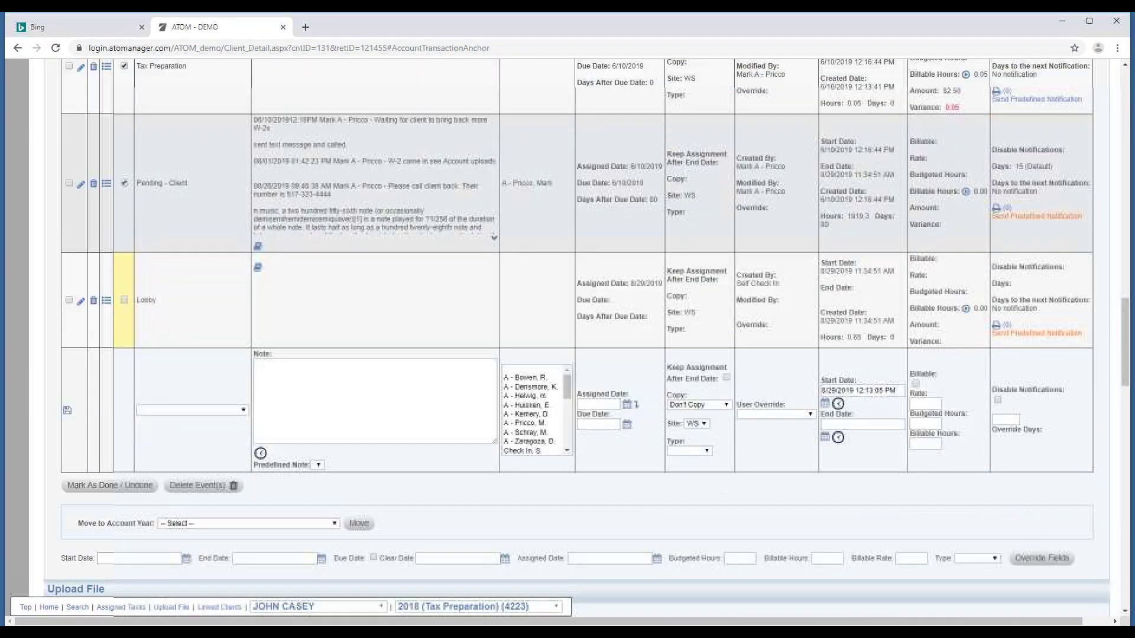
pyautogui.scroll(5, 316, 467)
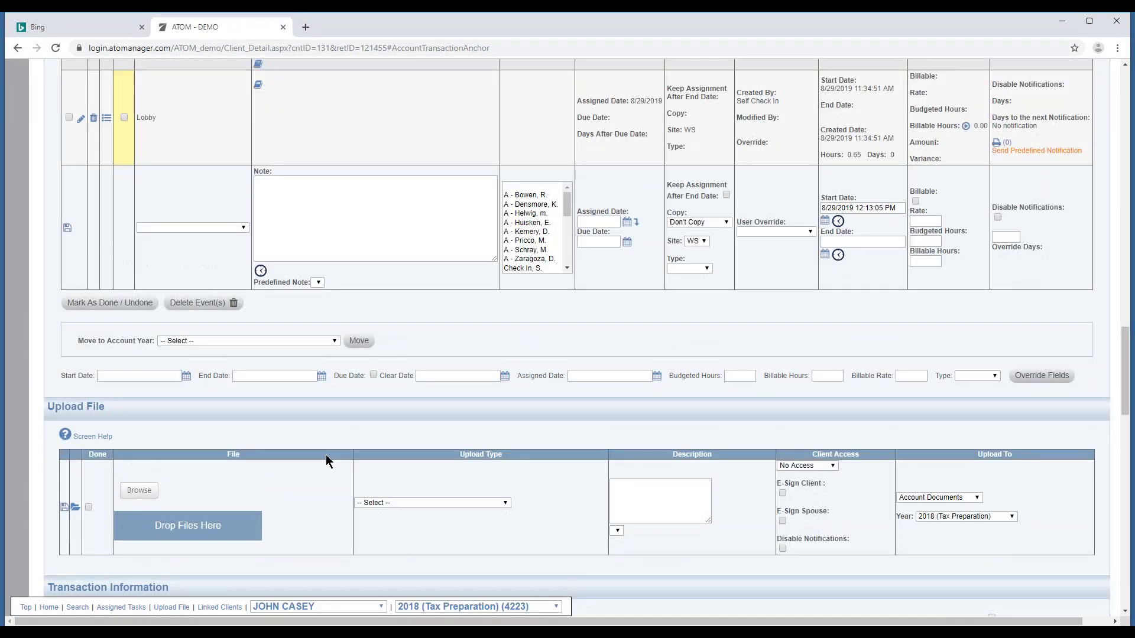
pyautogui.scroll(4, 316, 467)
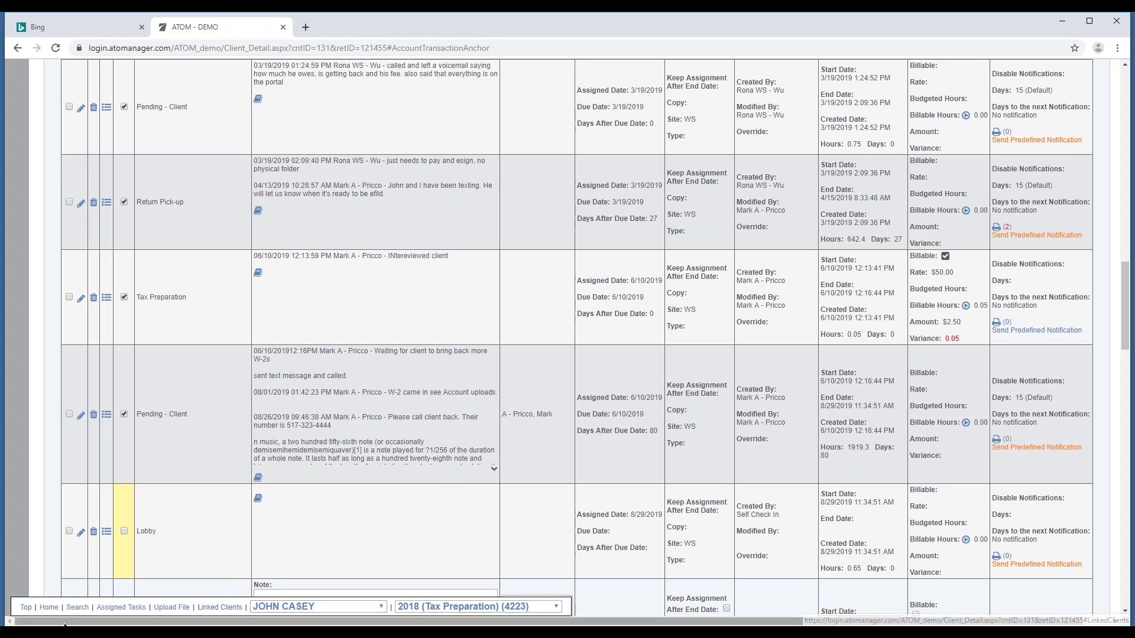
pyautogui.click(227, 609)
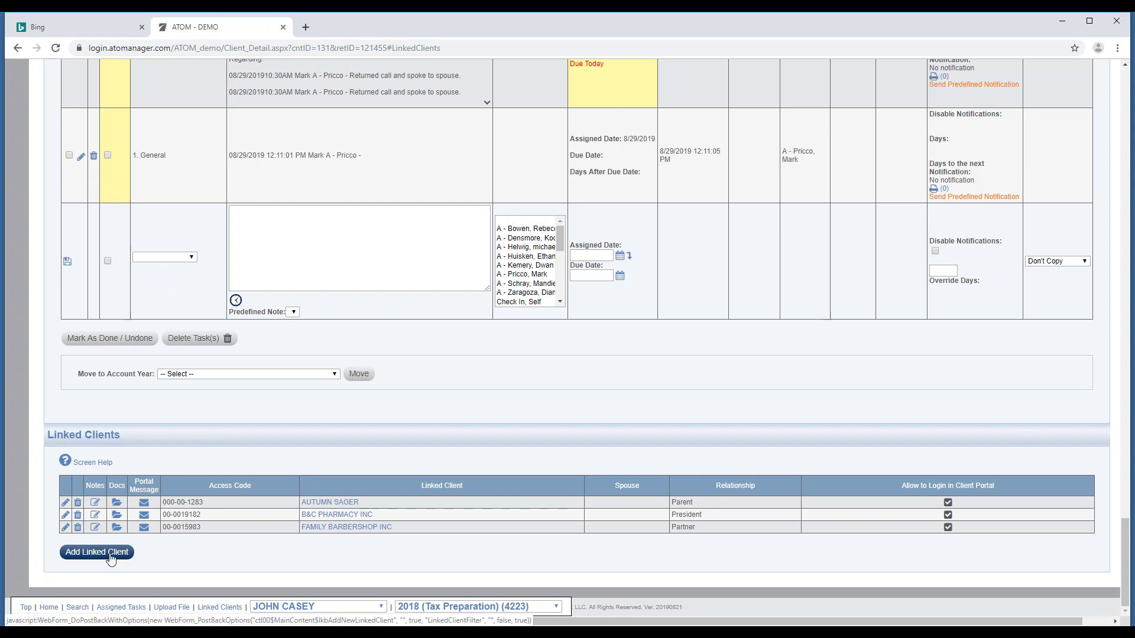
# Start a new linked client, filtering the client list by name and selecting the account.
pyautogui.click(110, 558)
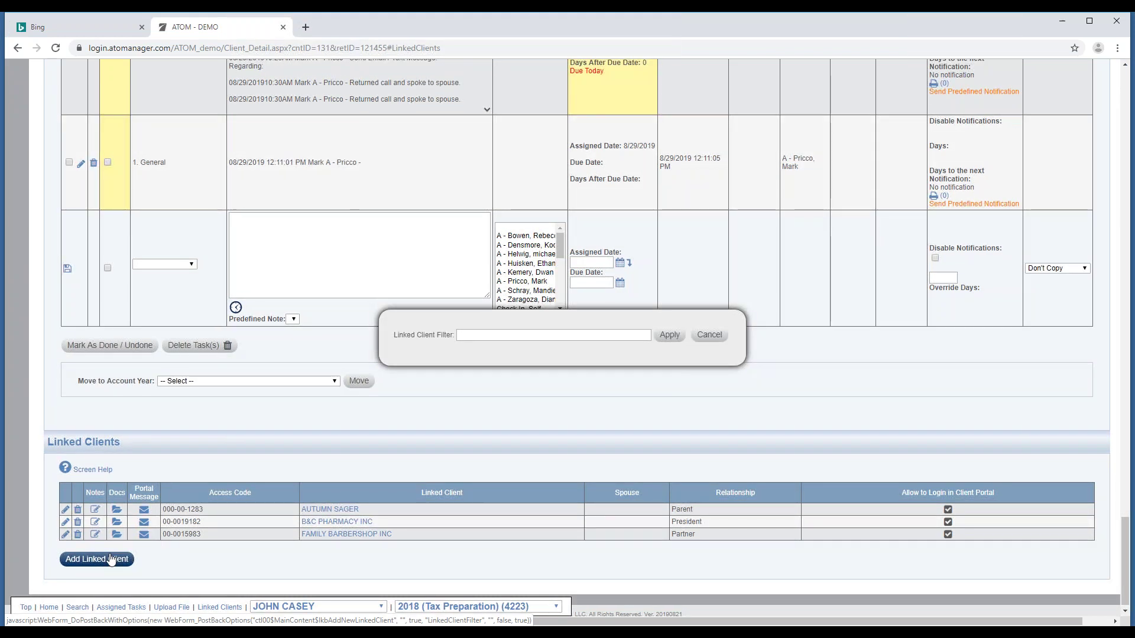
pyautogui.click(499, 338)
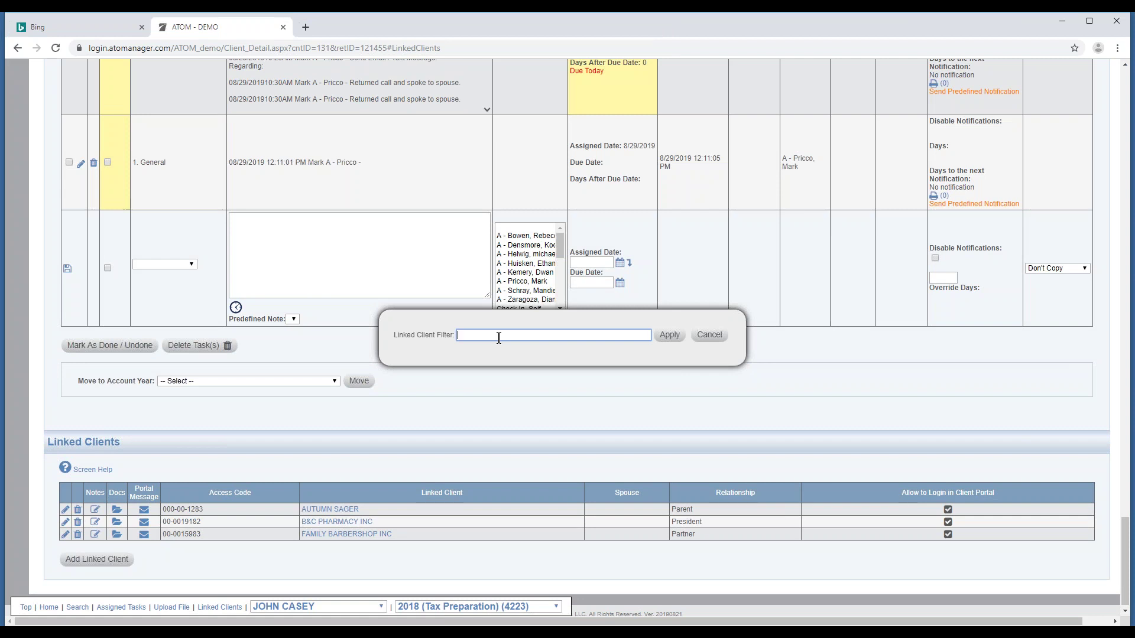
pyautogui.write('jacob')
pyautogui.click(670, 336)
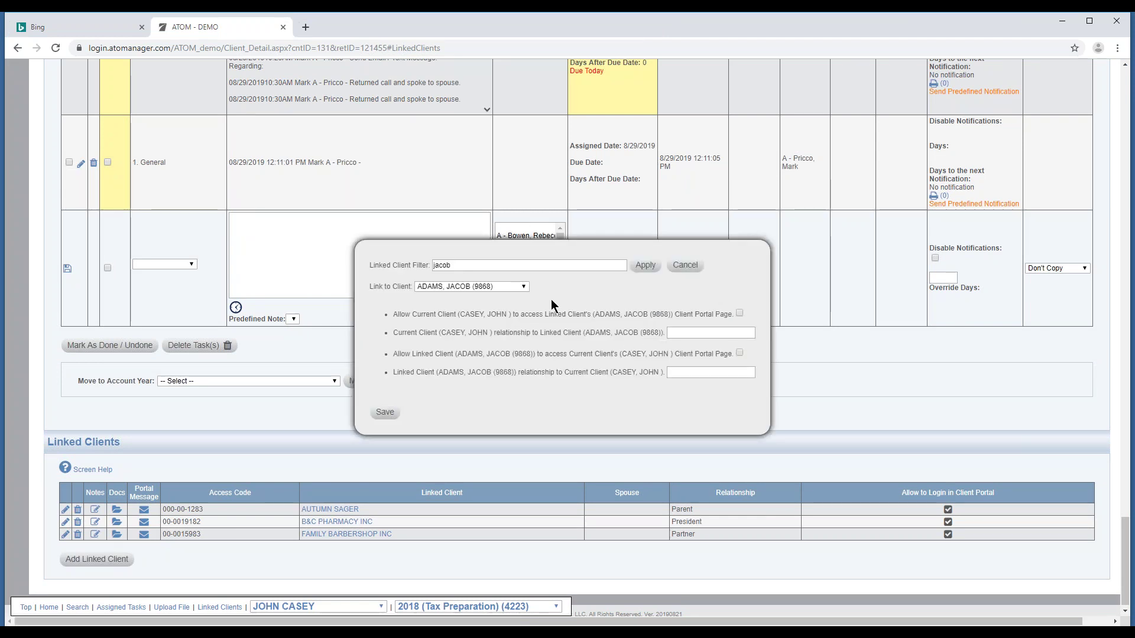
pyautogui.click(526, 288)
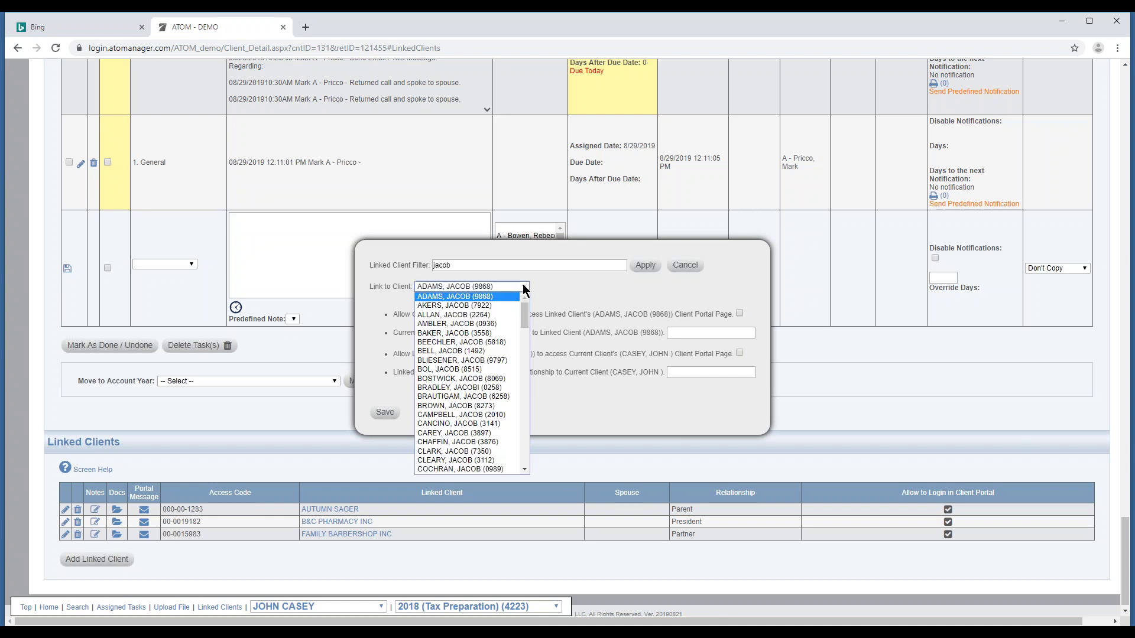
pyautogui.click(489, 297)
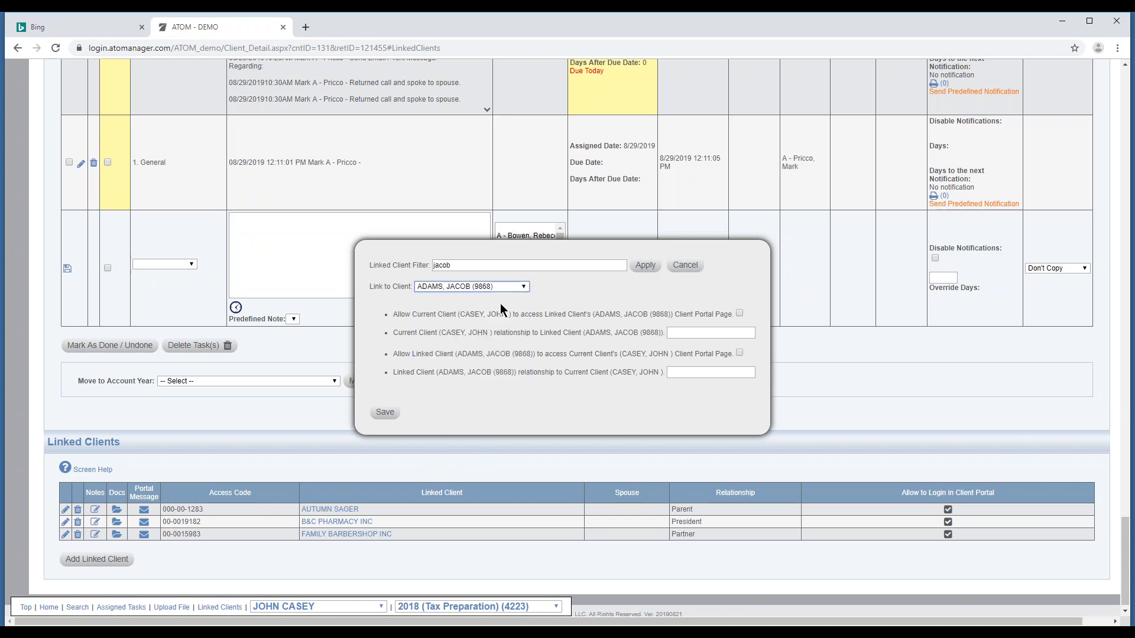
# Save the new link with no relationship and Client Portal access left off.
pyautogui.click(740, 314)
pyautogui.click(739, 314)
pyautogui.click(740, 353)
pyautogui.click(690, 334)
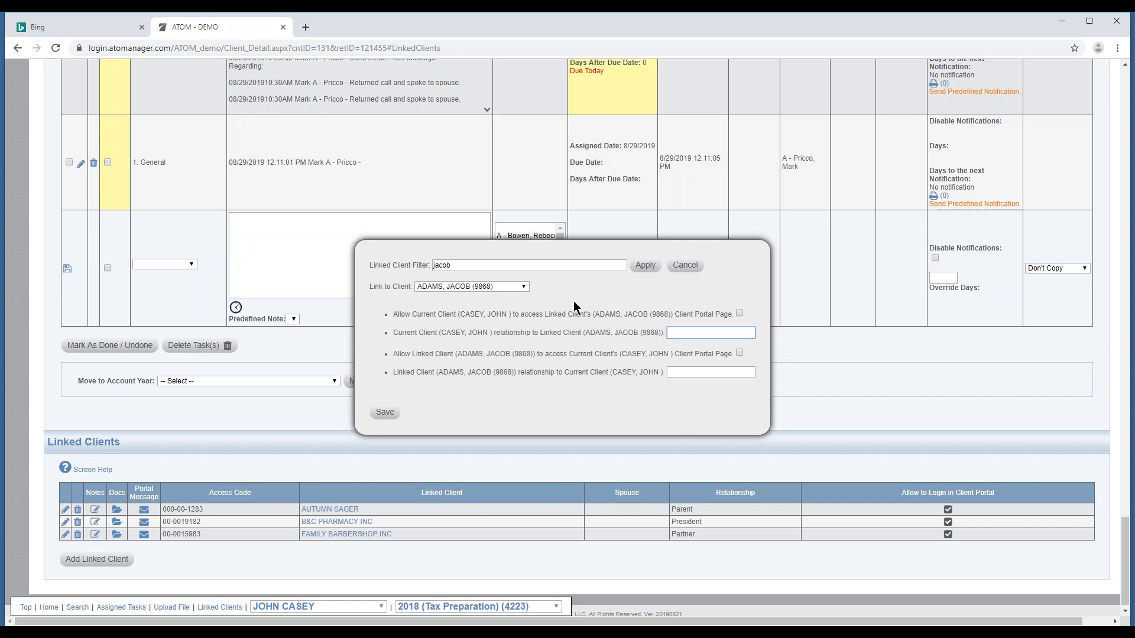
pyautogui.click(386, 414)
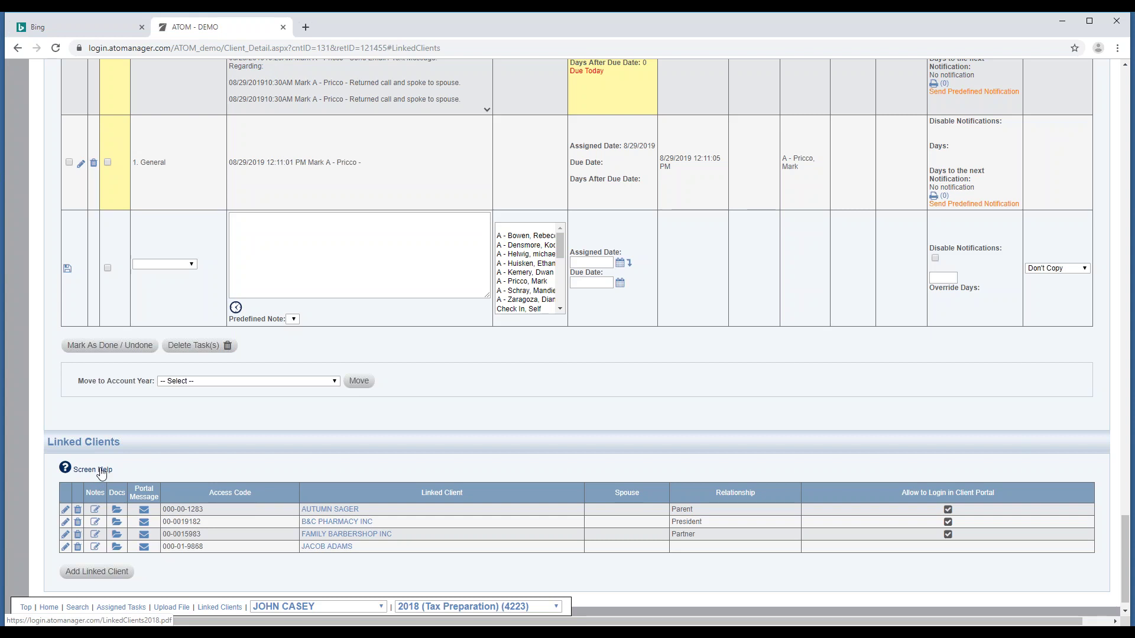
# Return to the top of the client page and go to the Administration Menu.
pyautogui.scroll(15, 456, 335)
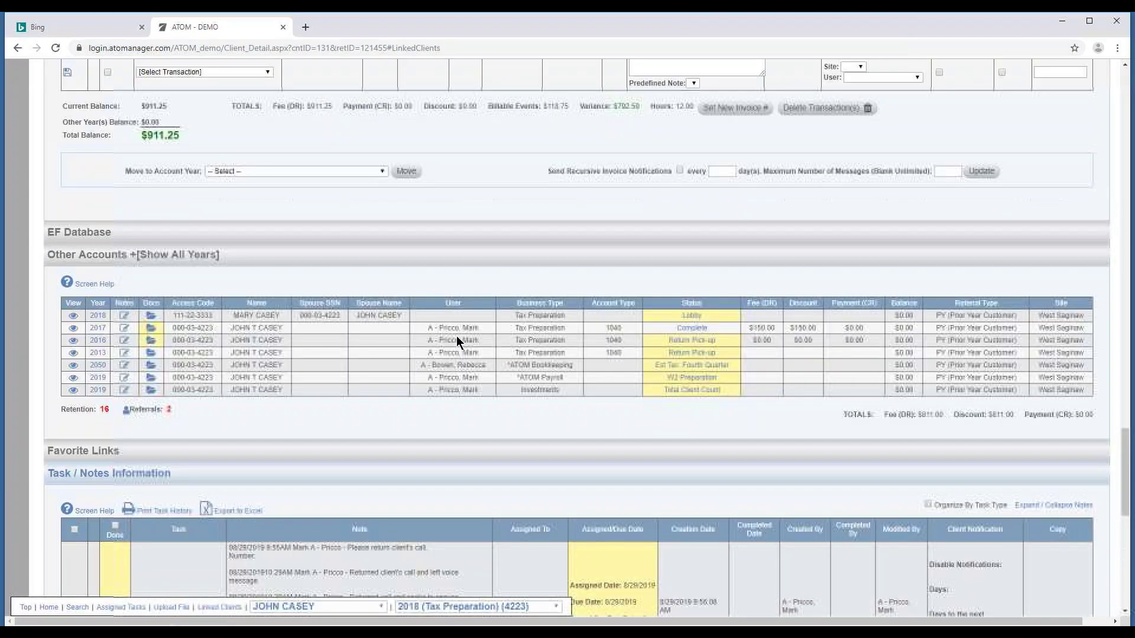
pyautogui.scroll(-8, 459, 342)
pyautogui.scroll(7, 460, 342)
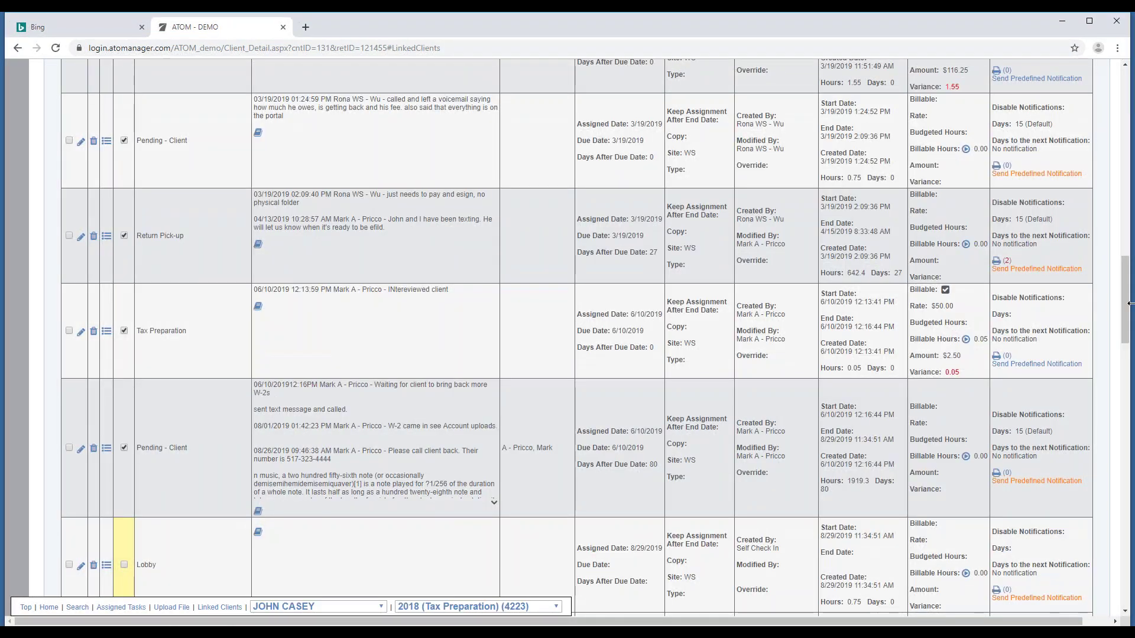
pyautogui.moveTo(1128, 301); pyautogui.dragTo(1090, 99)
pyautogui.click(1053, 116)
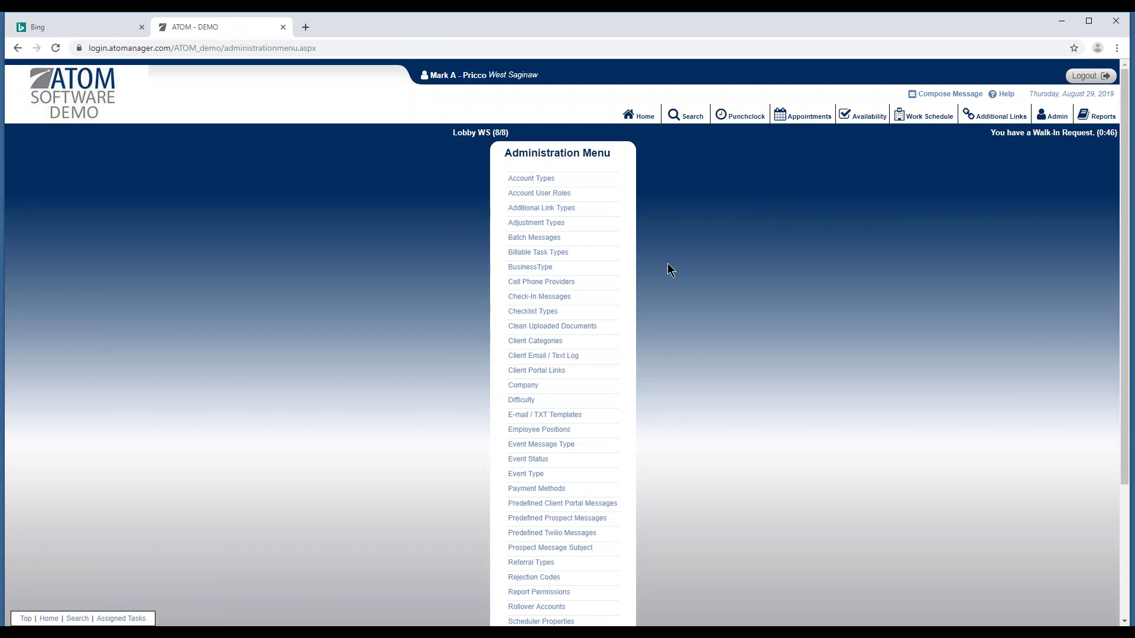
# Open E-mail / TXT Templates and preview the Account - Completed template body.
pyautogui.scroll(-1, 656, 287)
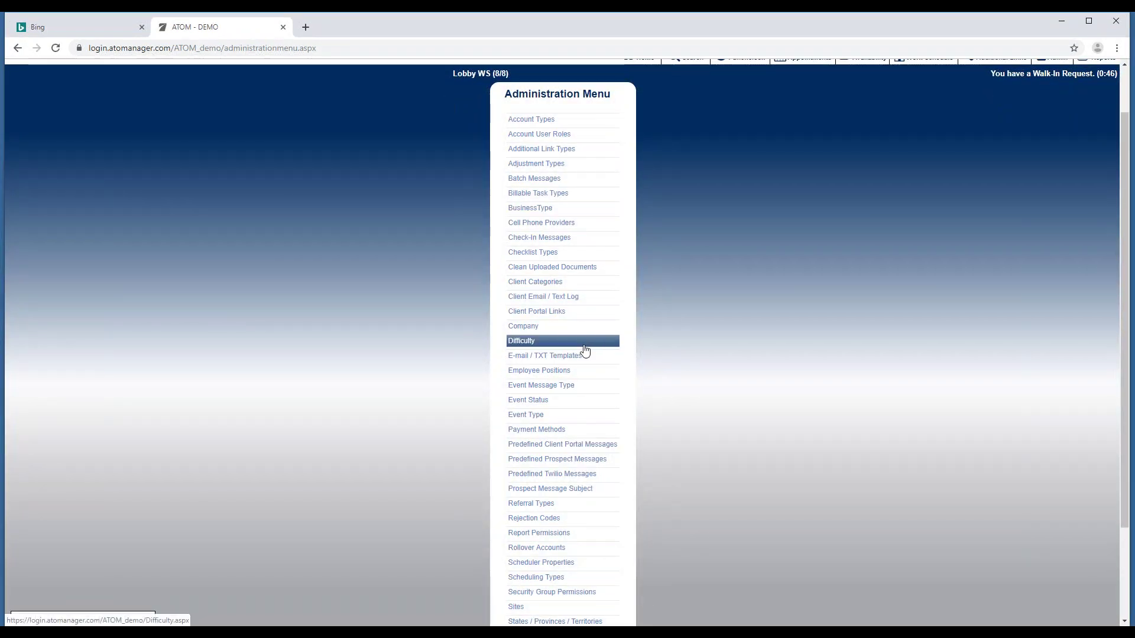
pyautogui.click(571, 359)
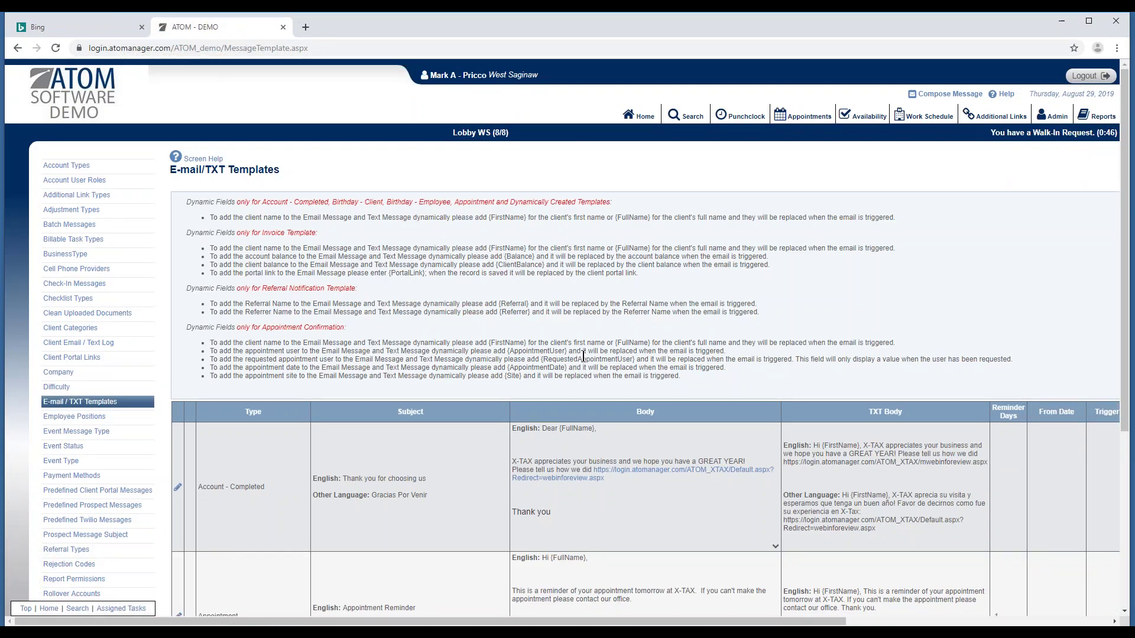
pyautogui.scroll(-3, 640, 385)
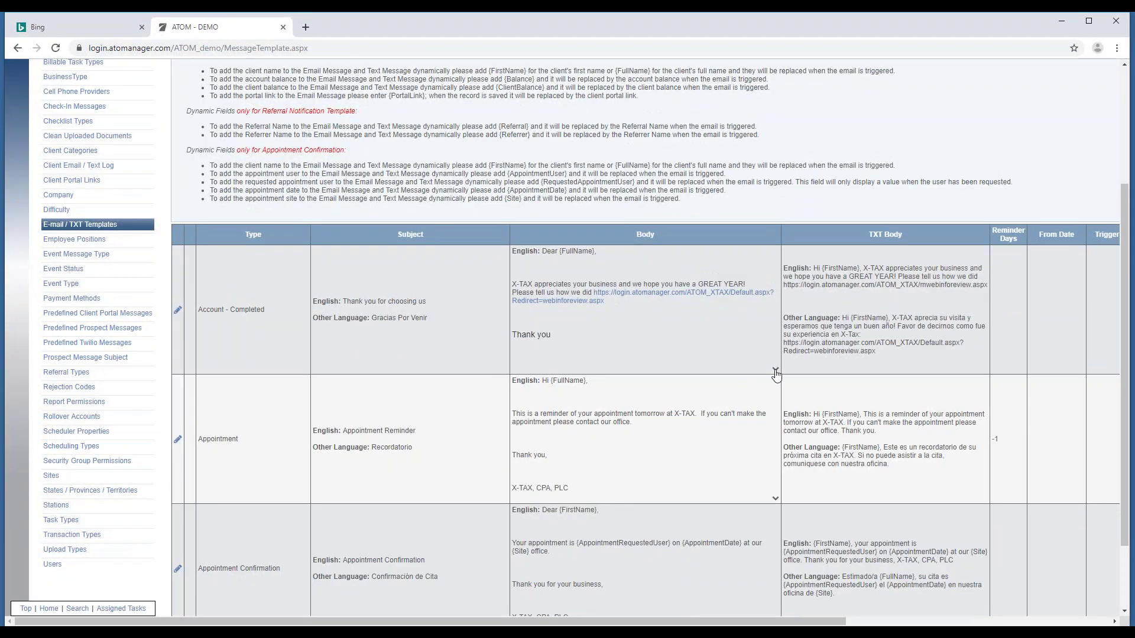
pyautogui.click(775, 371)
pyautogui.click(776, 488)
# Preview the Appointment template body, then go to the Event Status settings.
pyautogui.moveTo(691, 624); pyautogui.dragTo(739, 524)
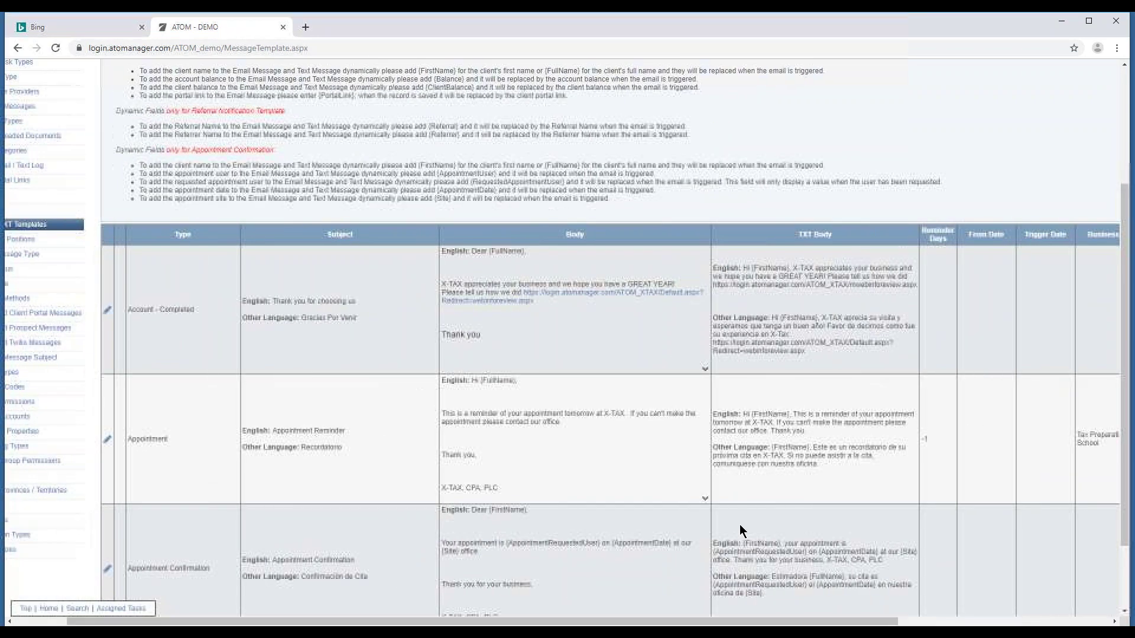
pyautogui.click(705, 499)
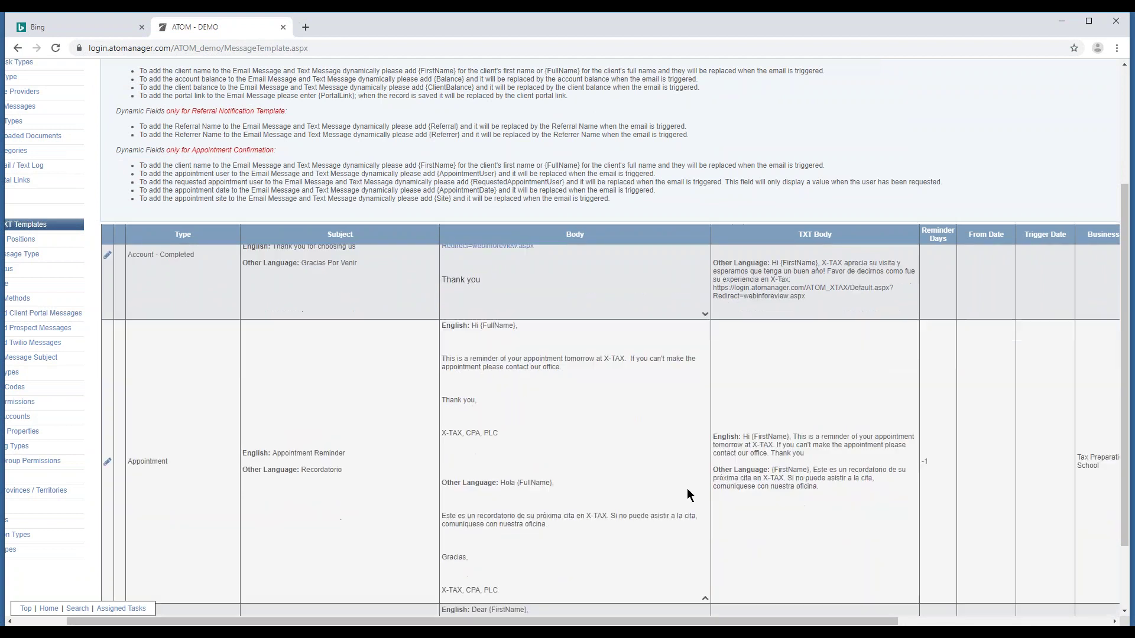
pyautogui.scroll(-3, 687, 480)
pyautogui.click(704, 476)
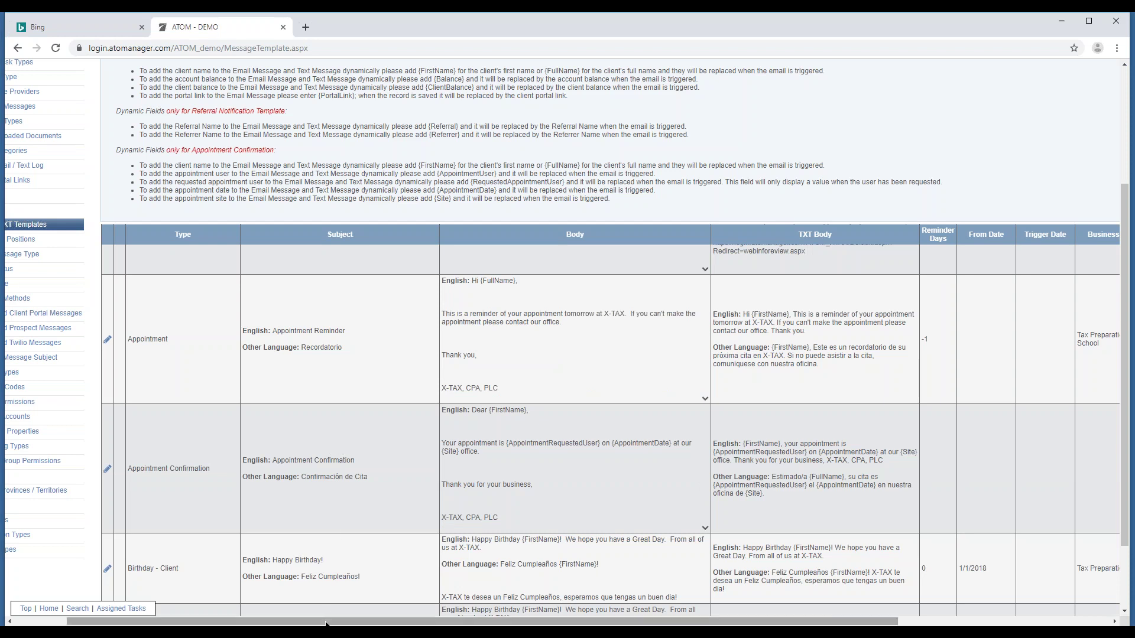
pyautogui.moveTo(324, 626); pyautogui.dragTo(271, 625)
pyautogui.click(122, 269)
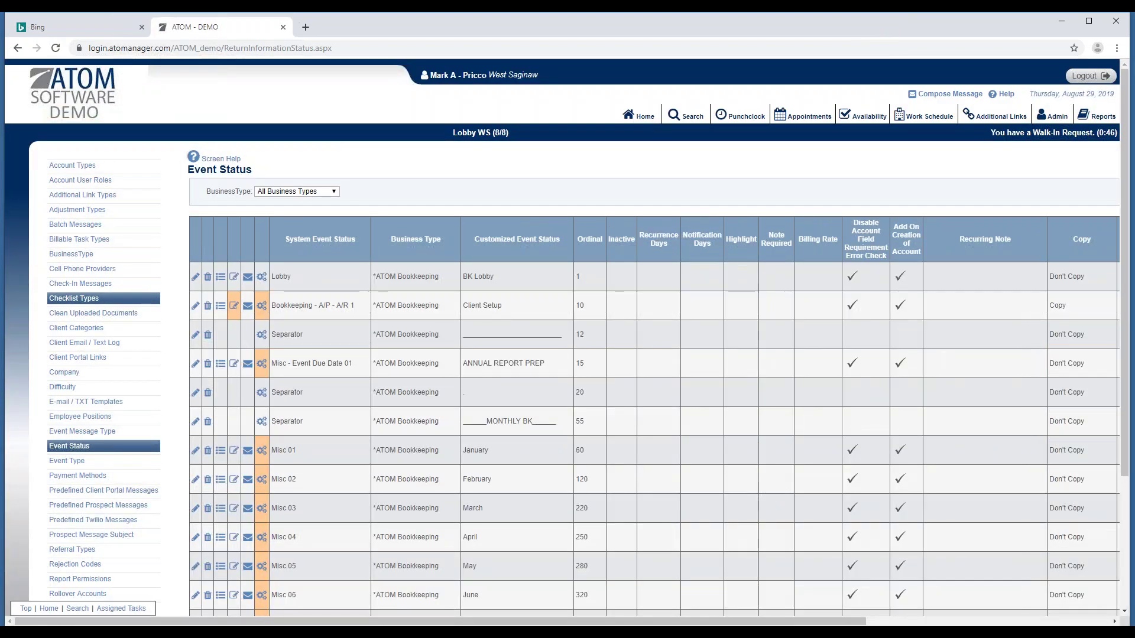
# Filter event statuses to Tax Preparation and open the Drop Off status's notification settings.
pyautogui.click(322, 191)
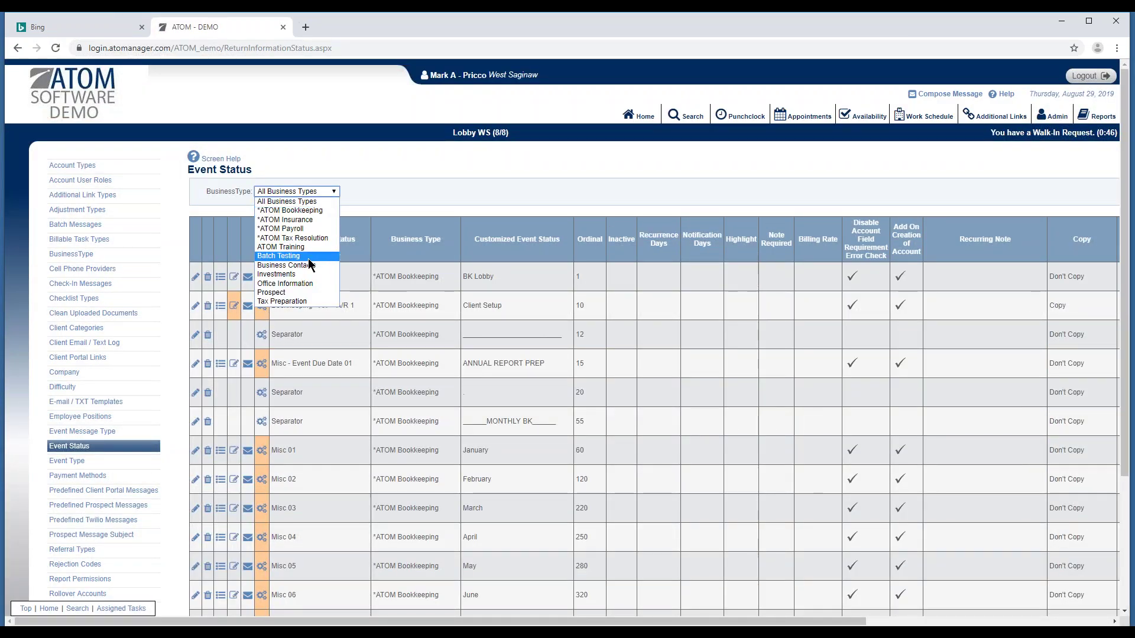
pyautogui.click(307, 302)
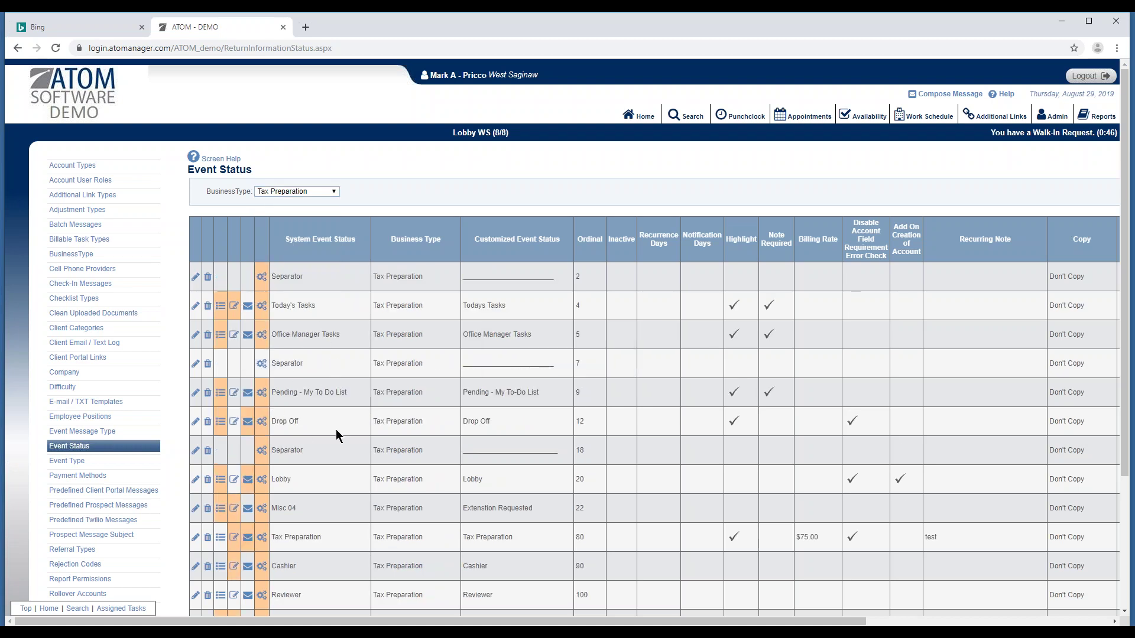
pyautogui.click(247, 422)
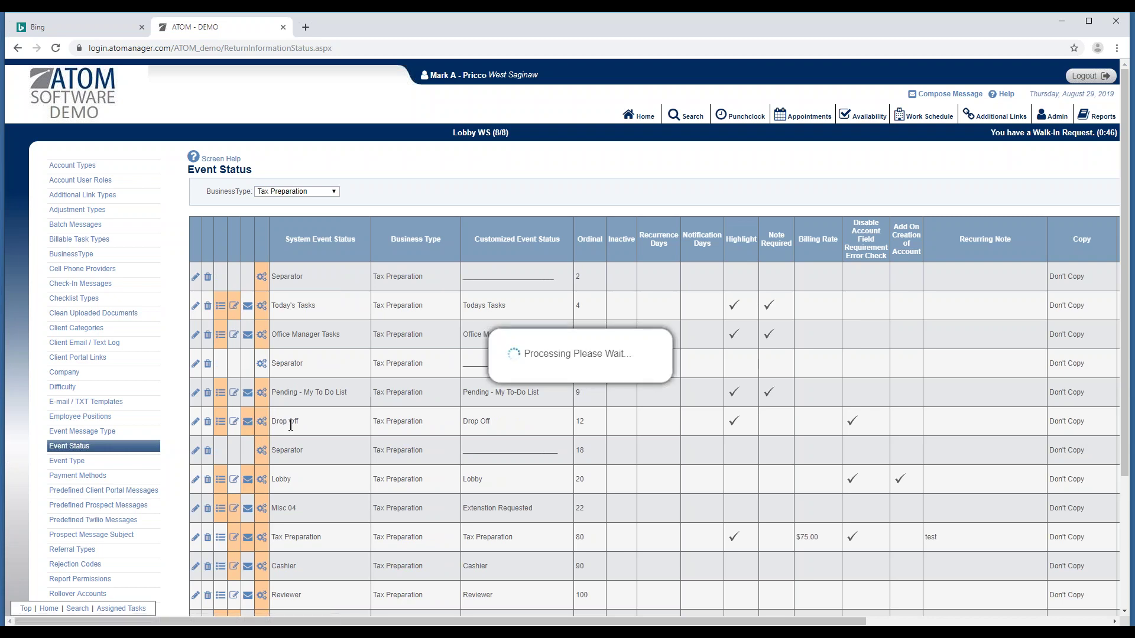
# Preview the Client Info Sheet notification message, then switch to the release-notes PDF.
pyautogui.moveTo(1127, 166); pyautogui.dragTo(1119, 618)
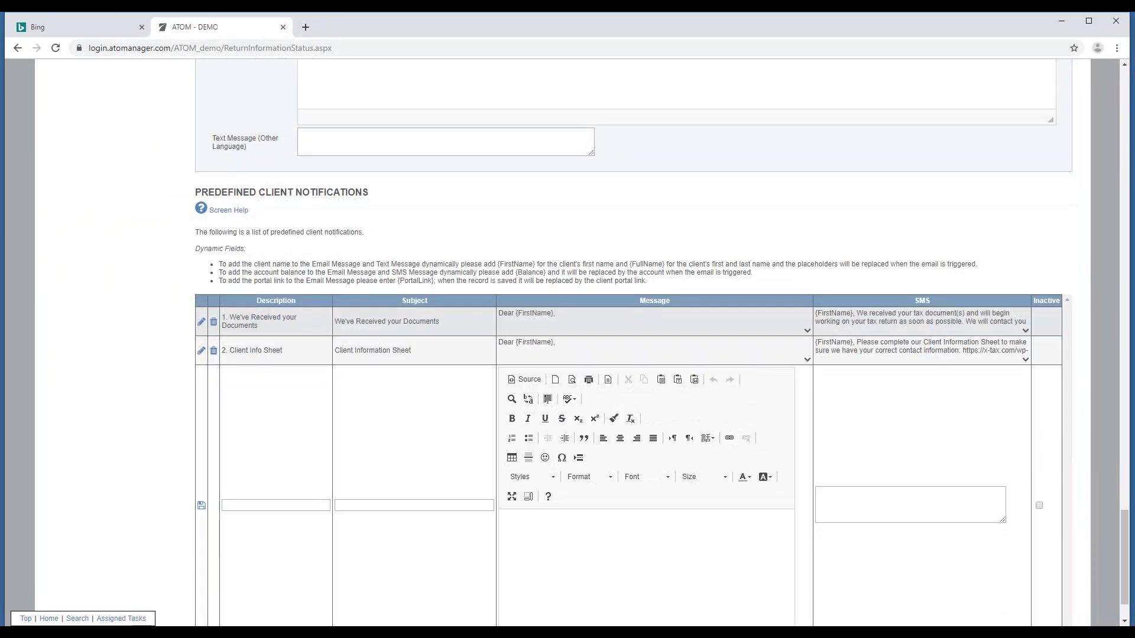
pyautogui.click(807, 360)
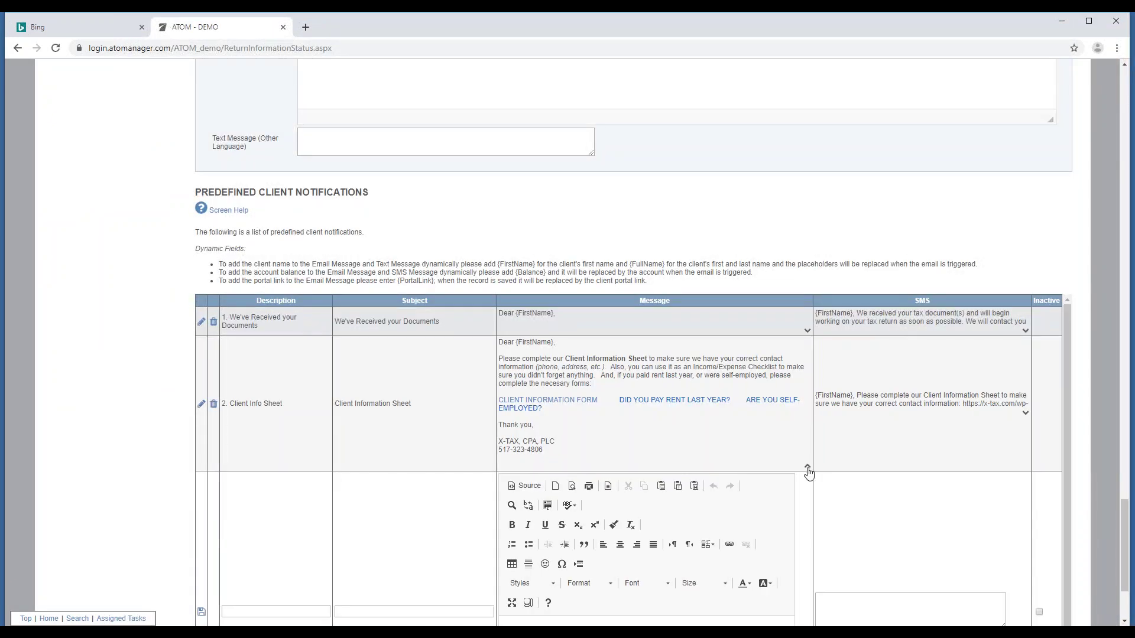
pyautogui.click(807, 465)
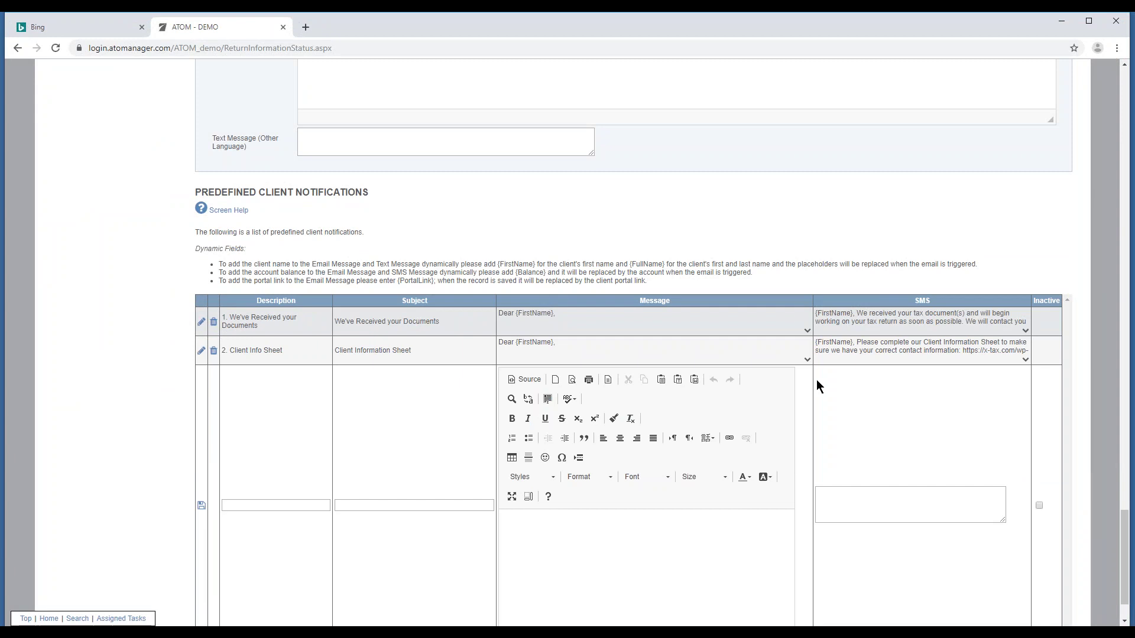
pyautogui.scroll(15, 749, 275)
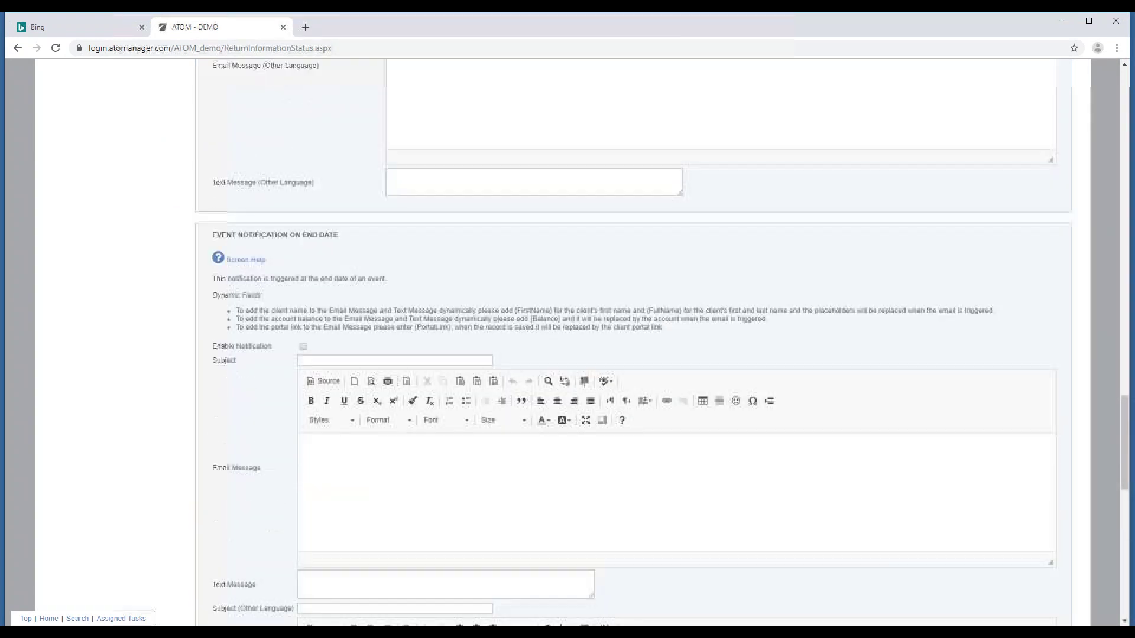
pyautogui.hotkey('alt', 'Tab')
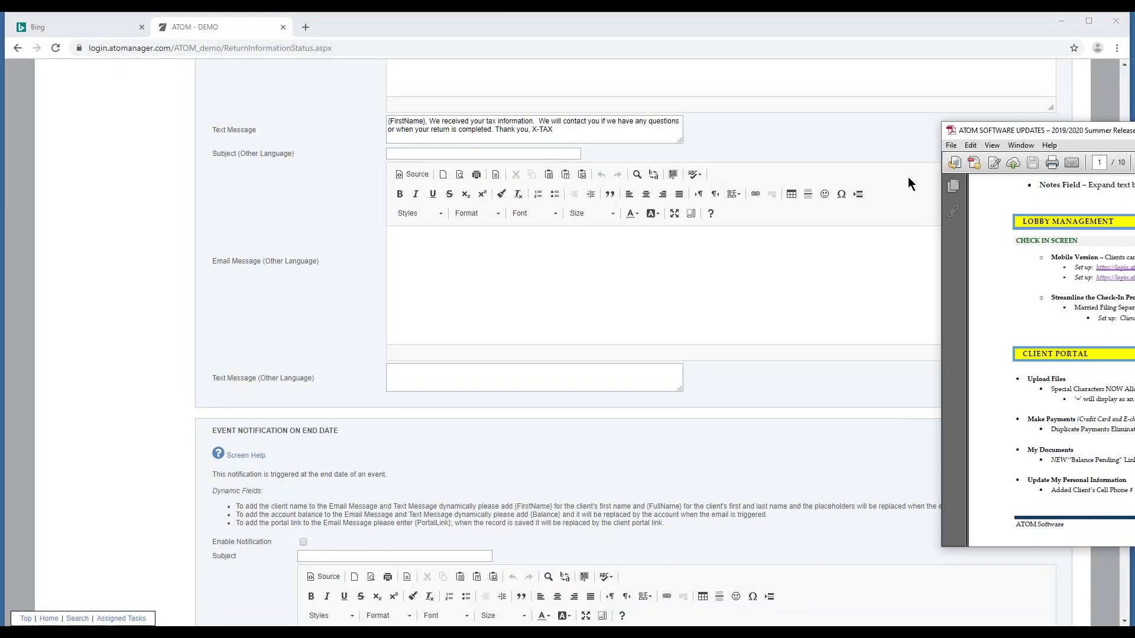
# Maximize the Summer Release notes PDF, read through to page 10, and return to page 8.
pyautogui.click(768, 193)
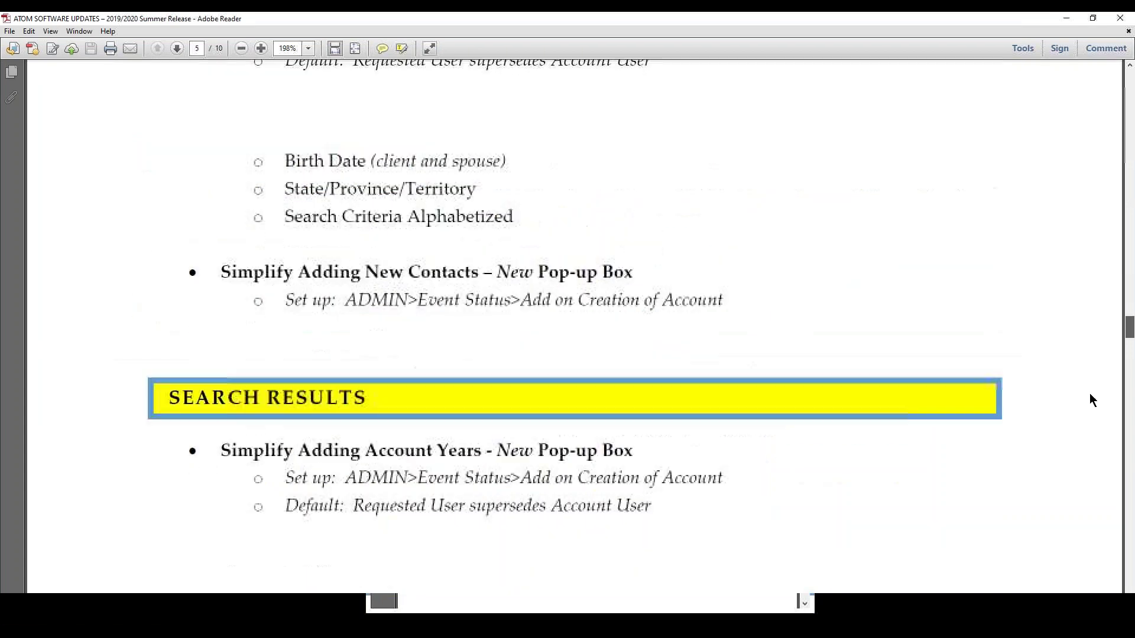
pyautogui.scroll(-20, 1090, 400)
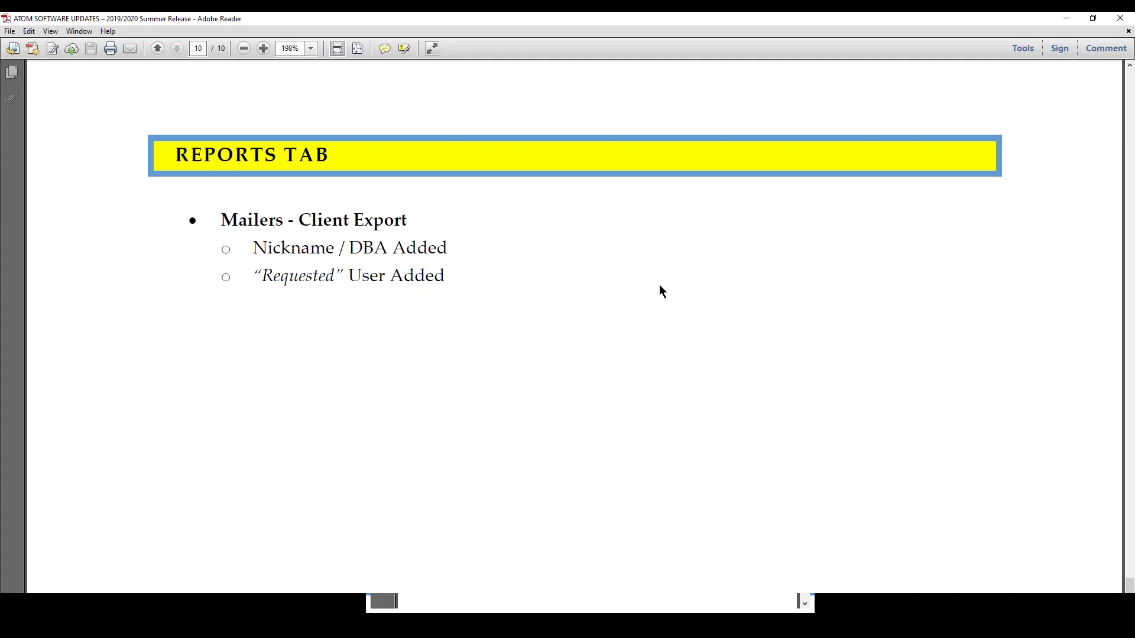
pyautogui.scroll(3, 1130, 585)
pyautogui.moveTo(1130, 585); pyautogui.dragTo(1130, 507)
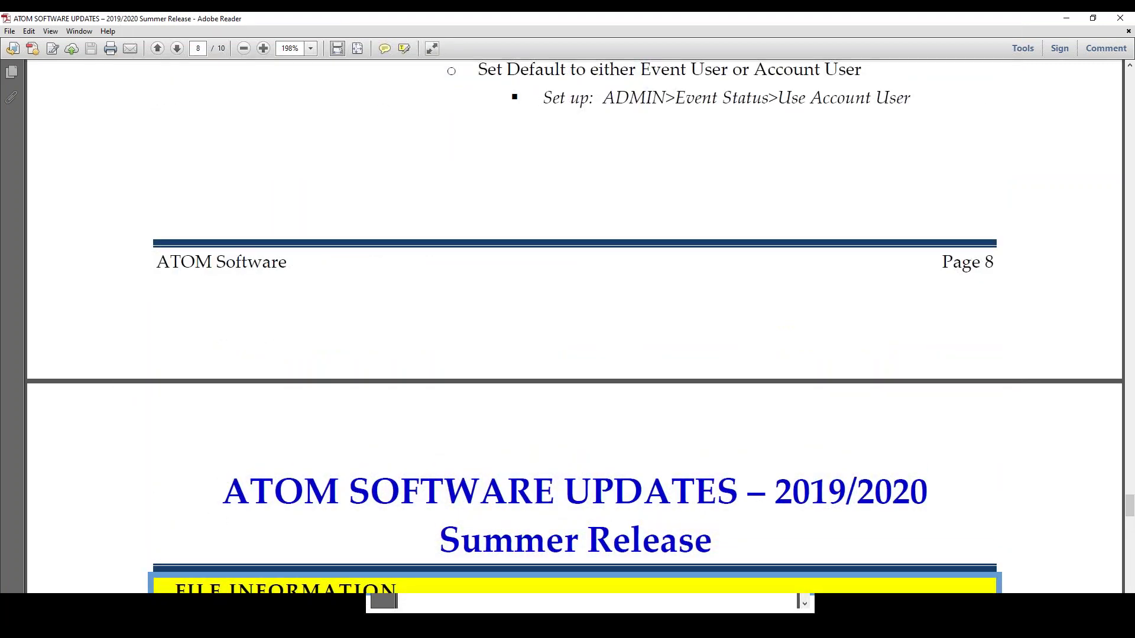